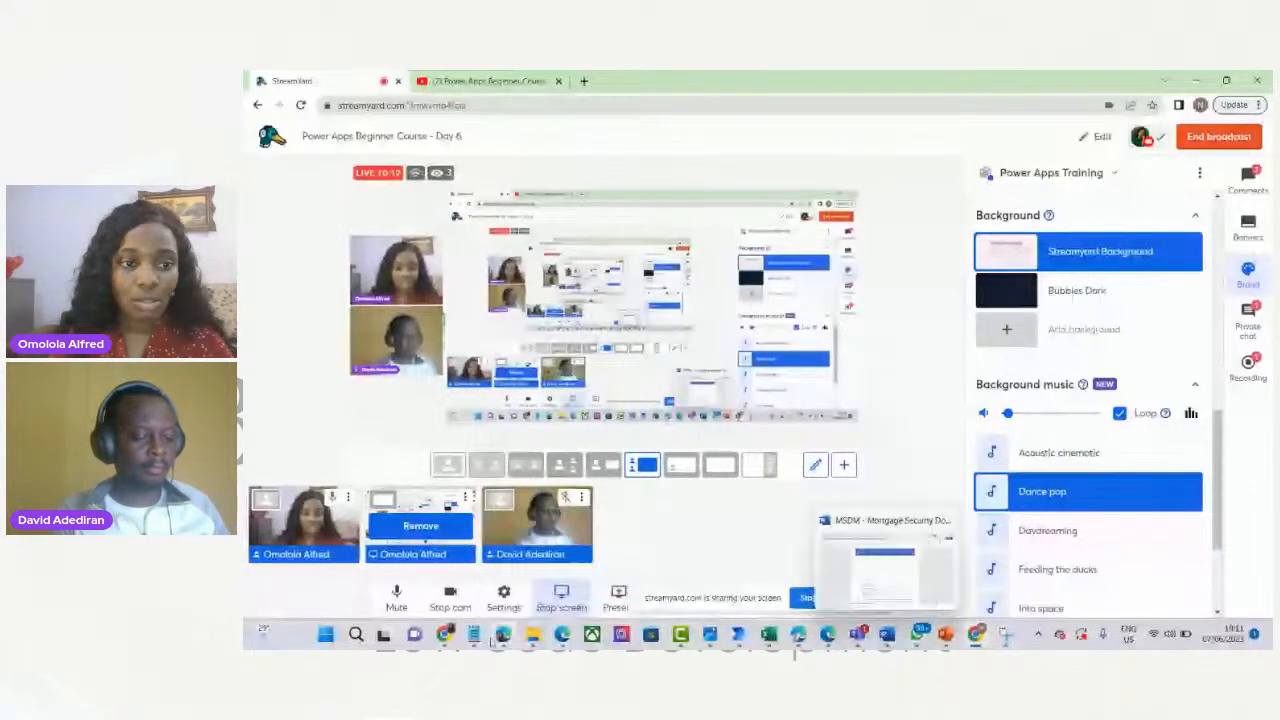
# With Screen1 selected, add a new Blank-layout screen, creating Screen2.
pyautogui.moveTo(493, 640)
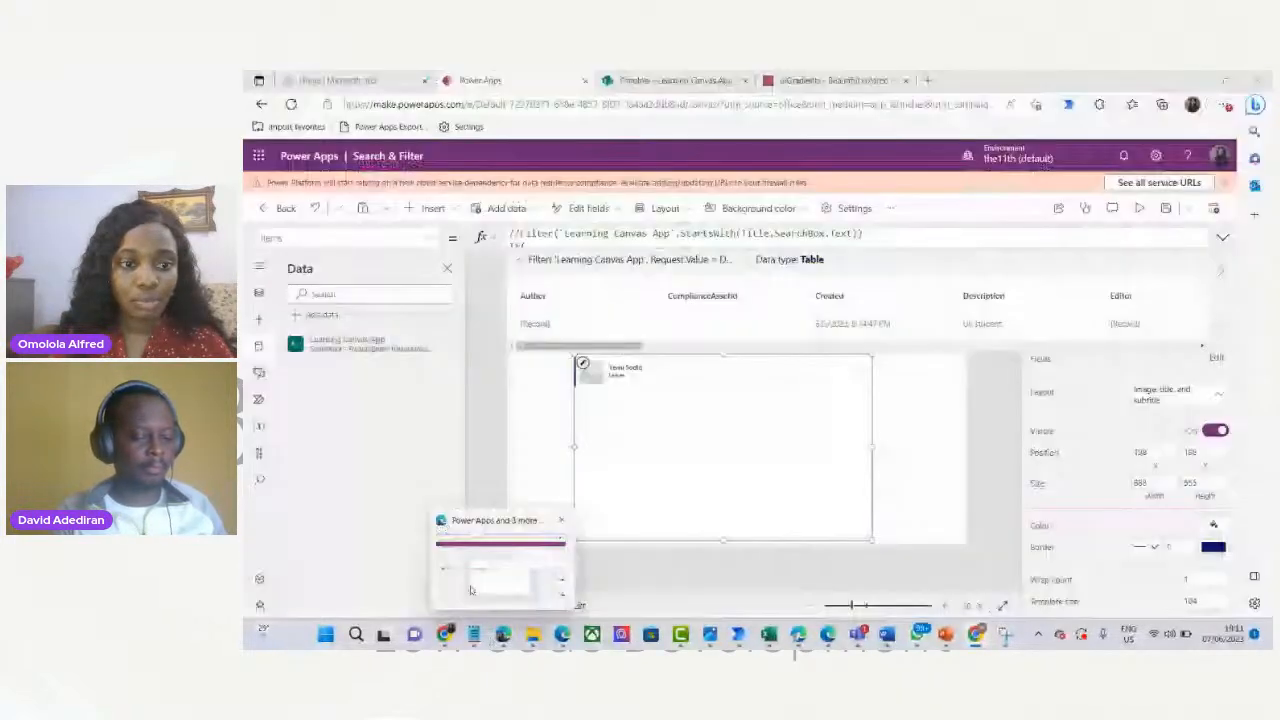
pyautogui.click(470, 590)
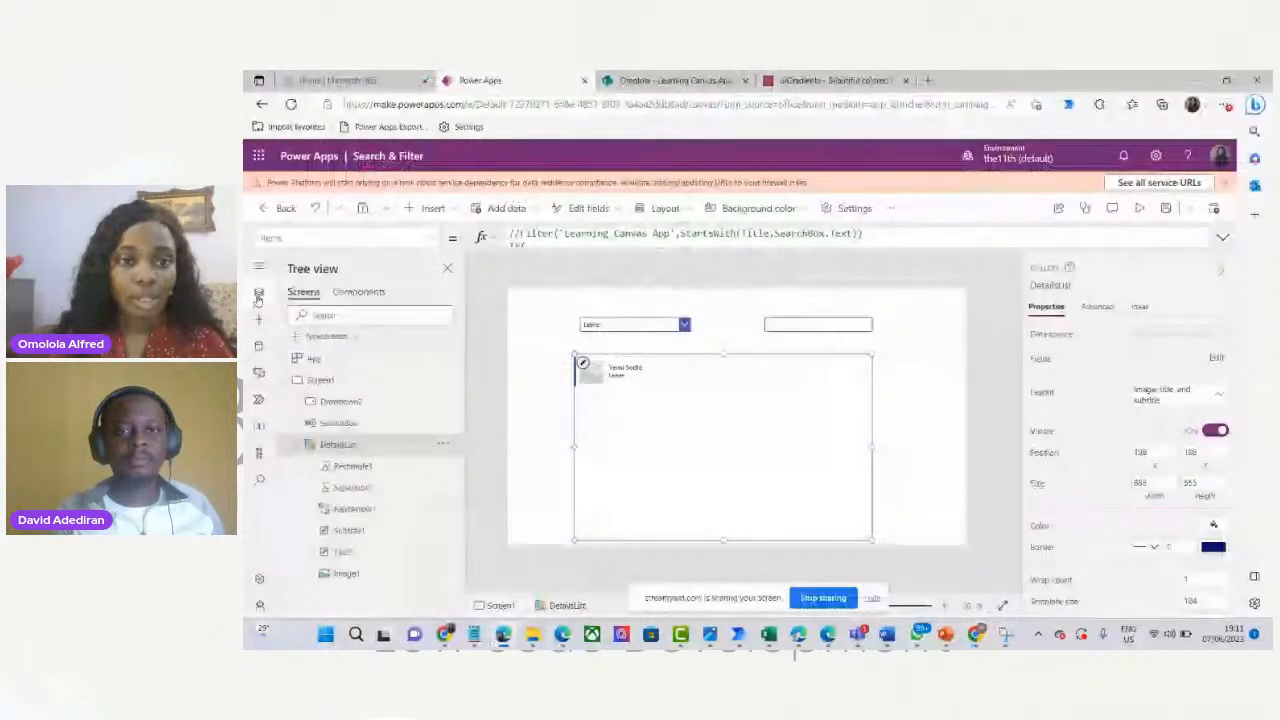
pyautogui.click(430, 208)
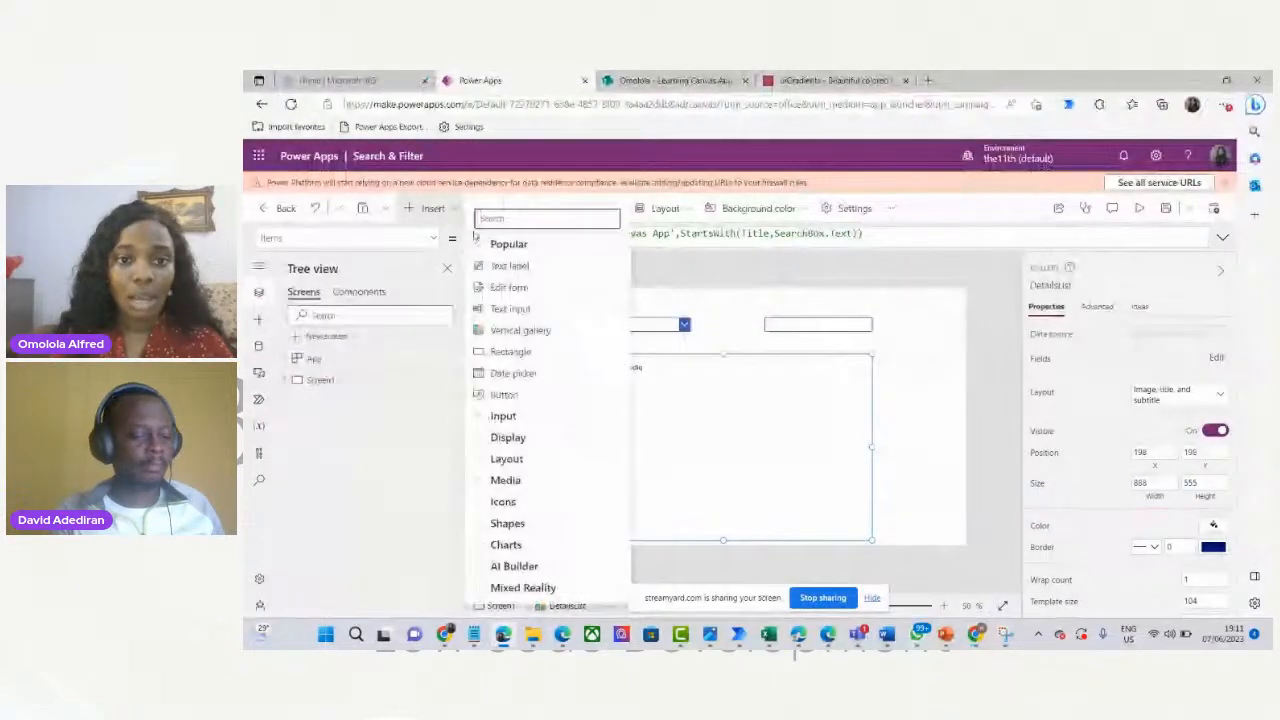
pyautogui.click(432, 269)
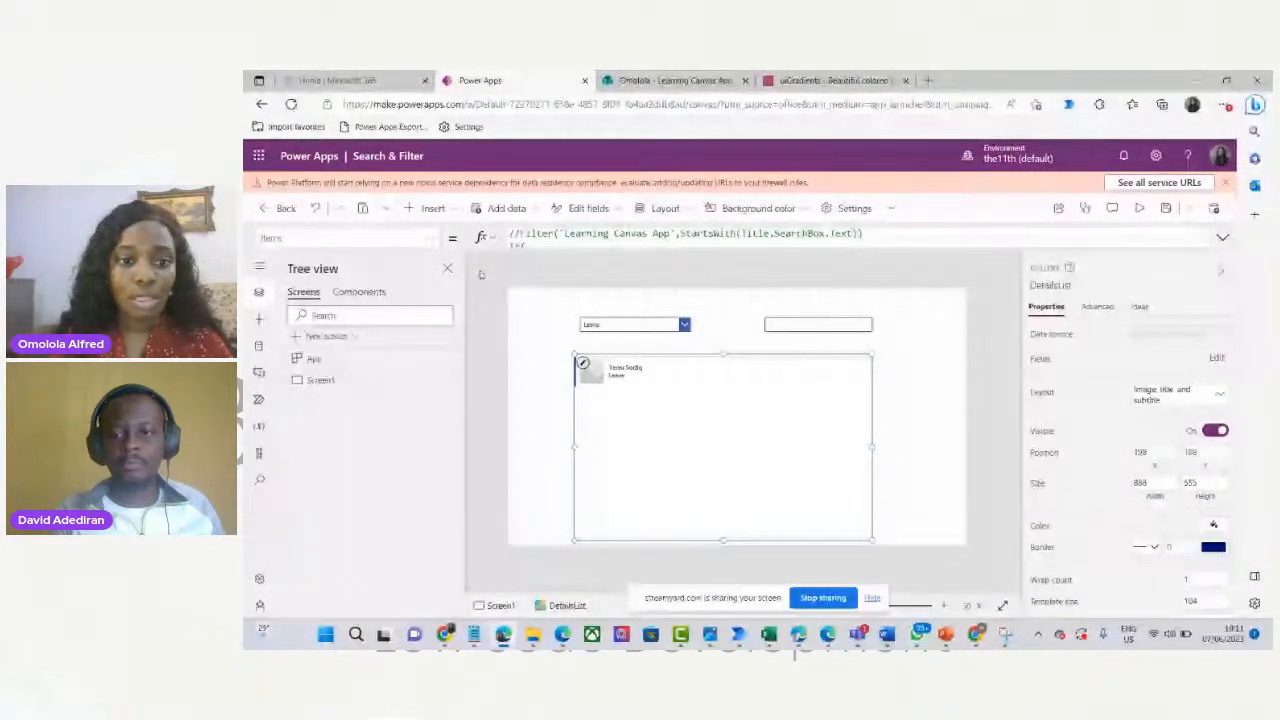
pyautogui.click(534, 391)
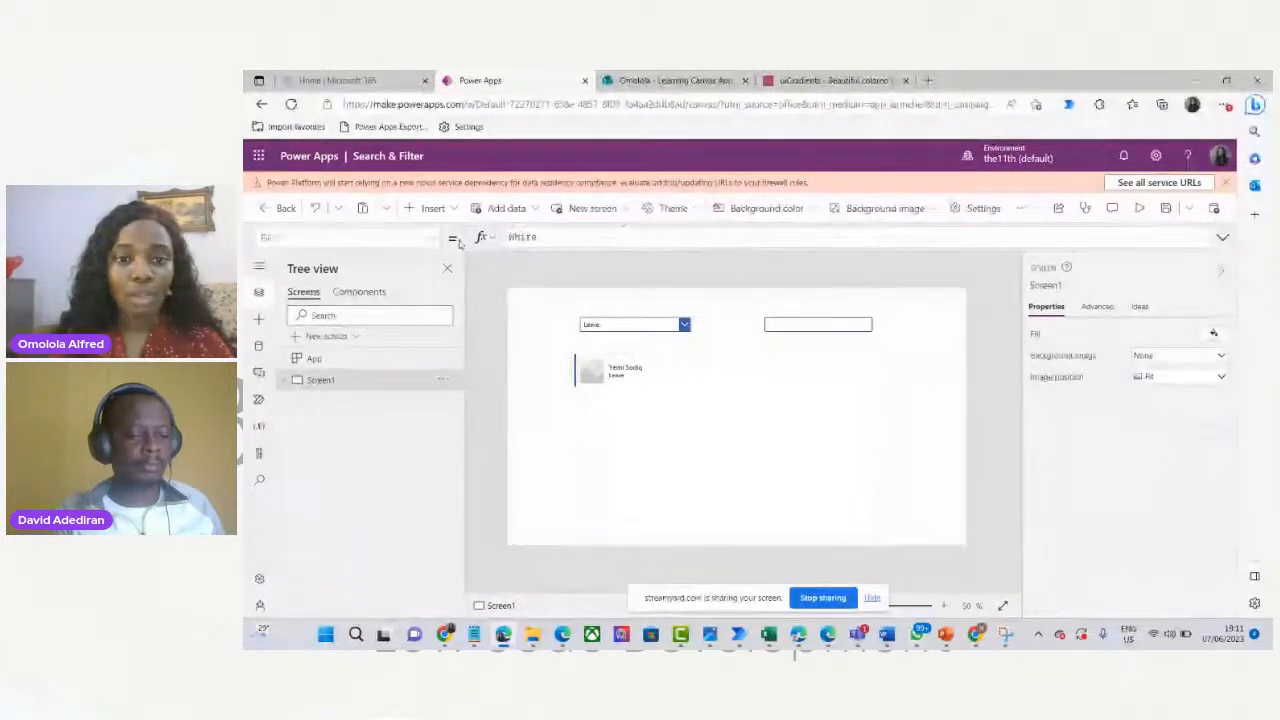
pyautogui.click(594, 209)
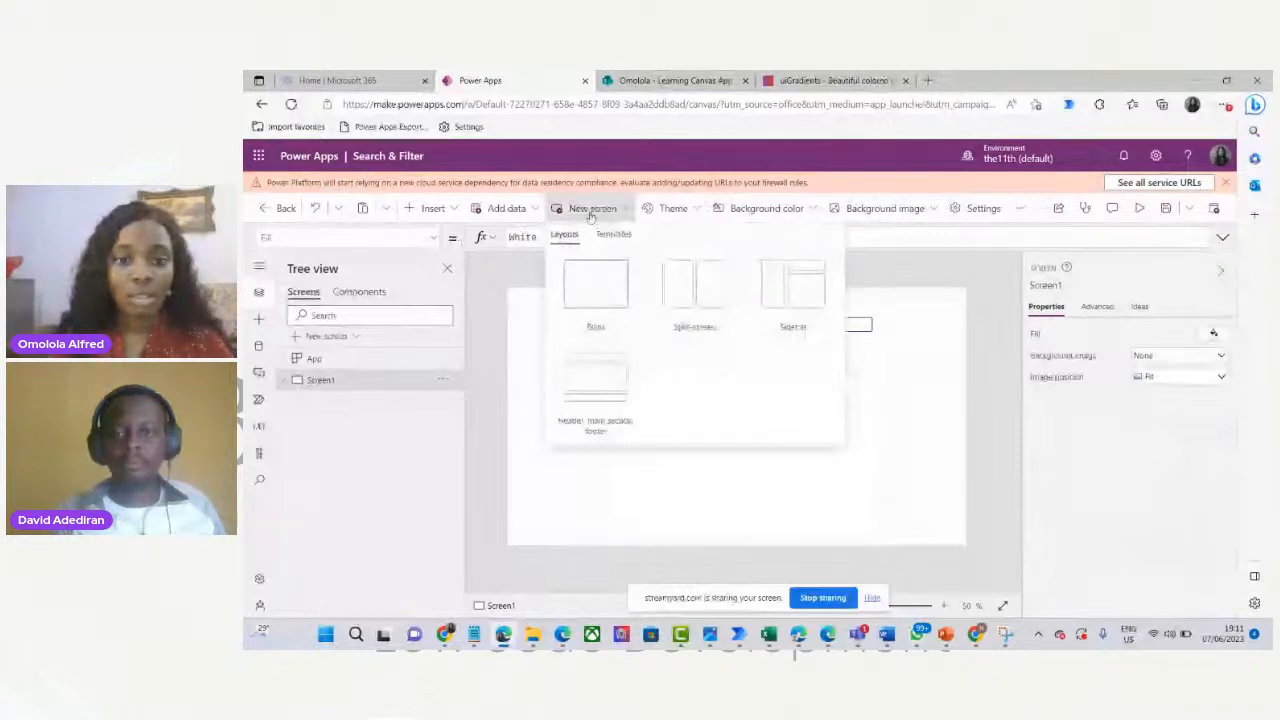
pyautogui.click(600, 289)
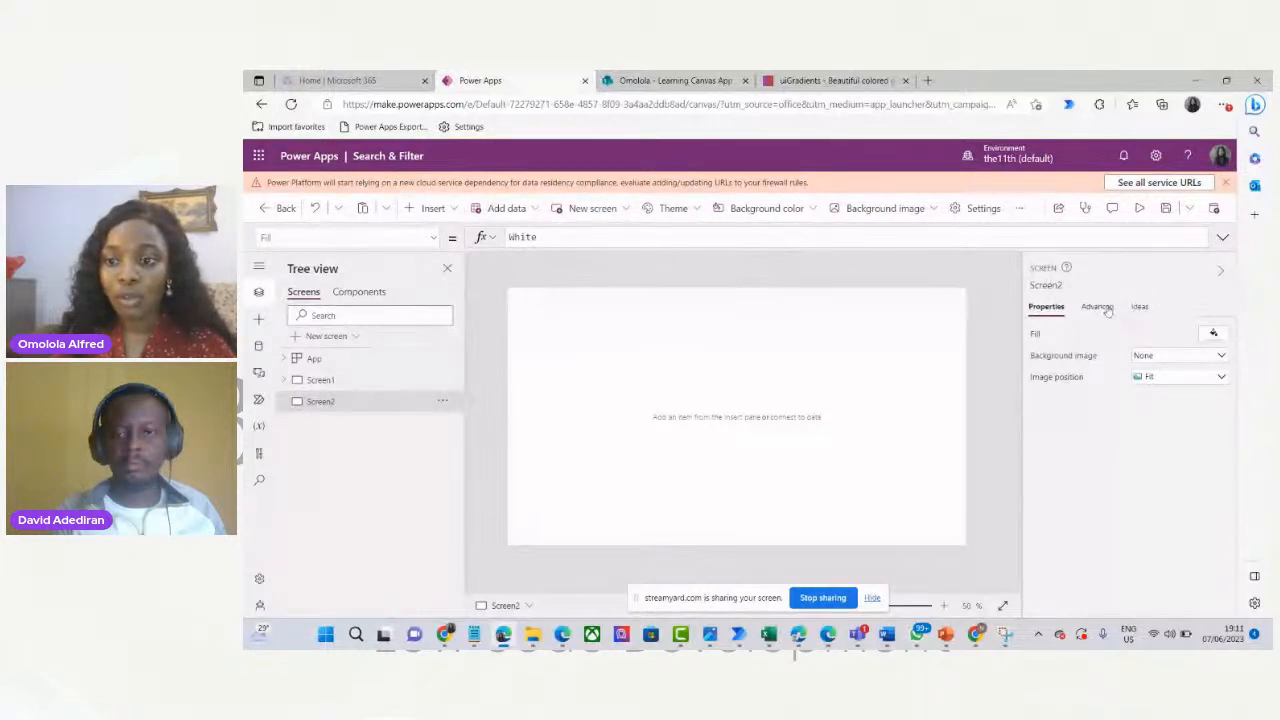
# Pick a blue Fill swatch for Screen2 and lighten it to RGBA(210, 224, 250, 1) in the custom picker.
pyautogui.click(1220, 340)
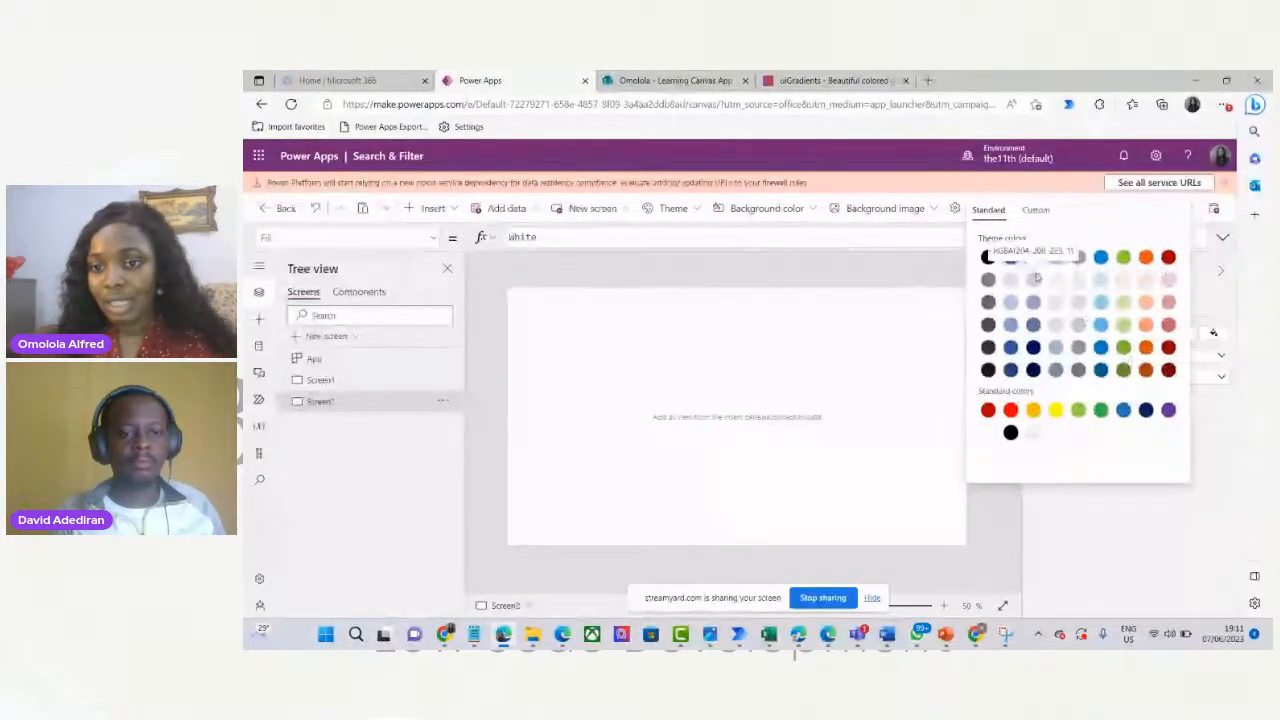
pyautogui.click(1010, 324)
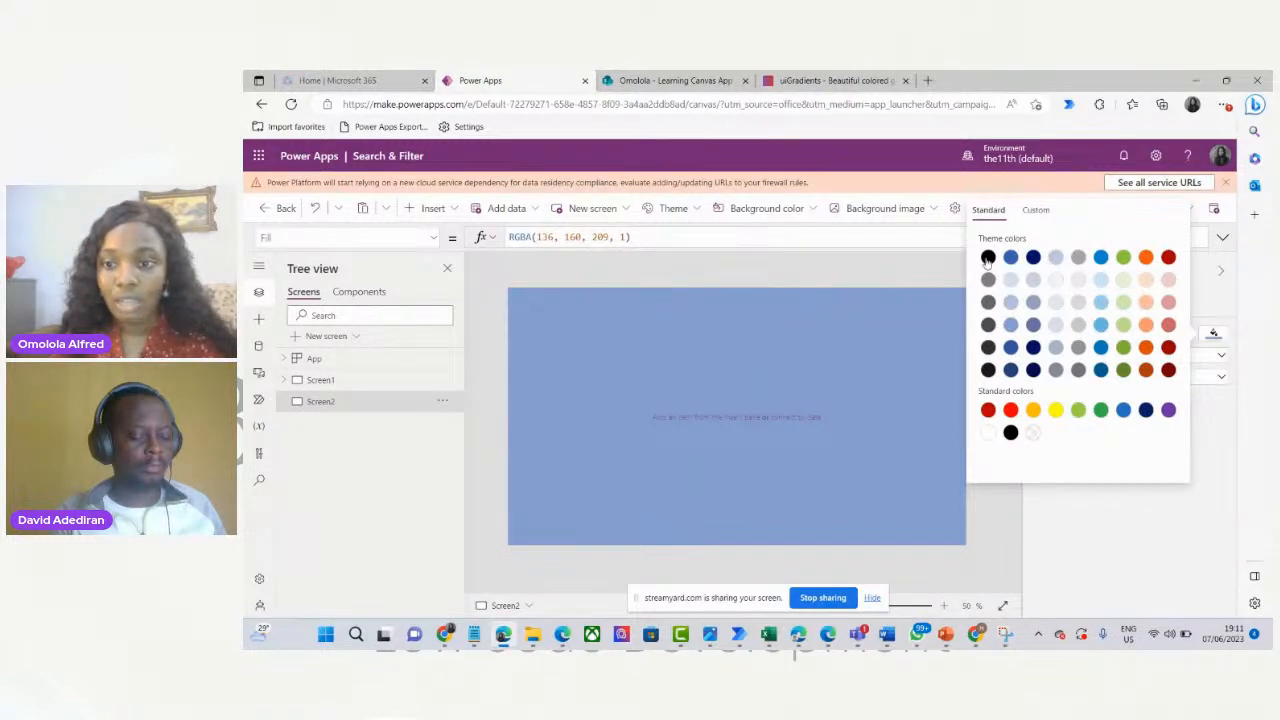
pyautogui.click(1036, 210)
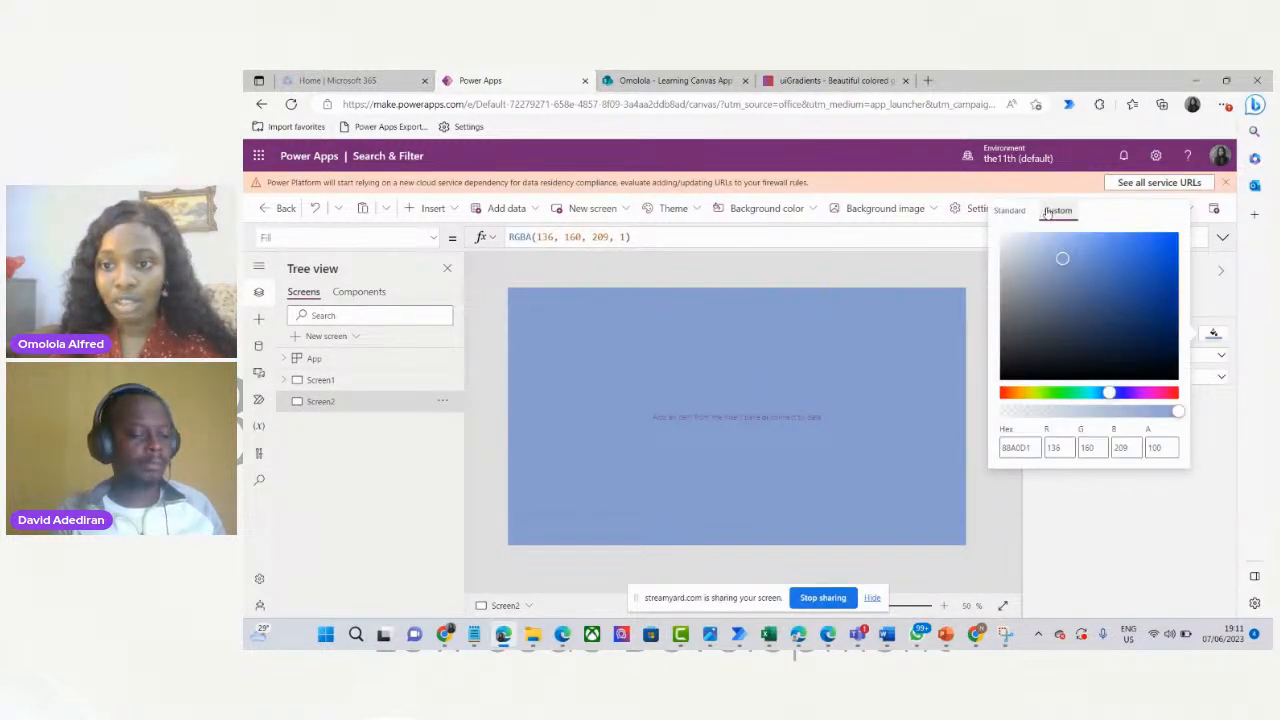
pyautogui.moveTo(1062, 259); pyautogui.dragTo(1030, 237)
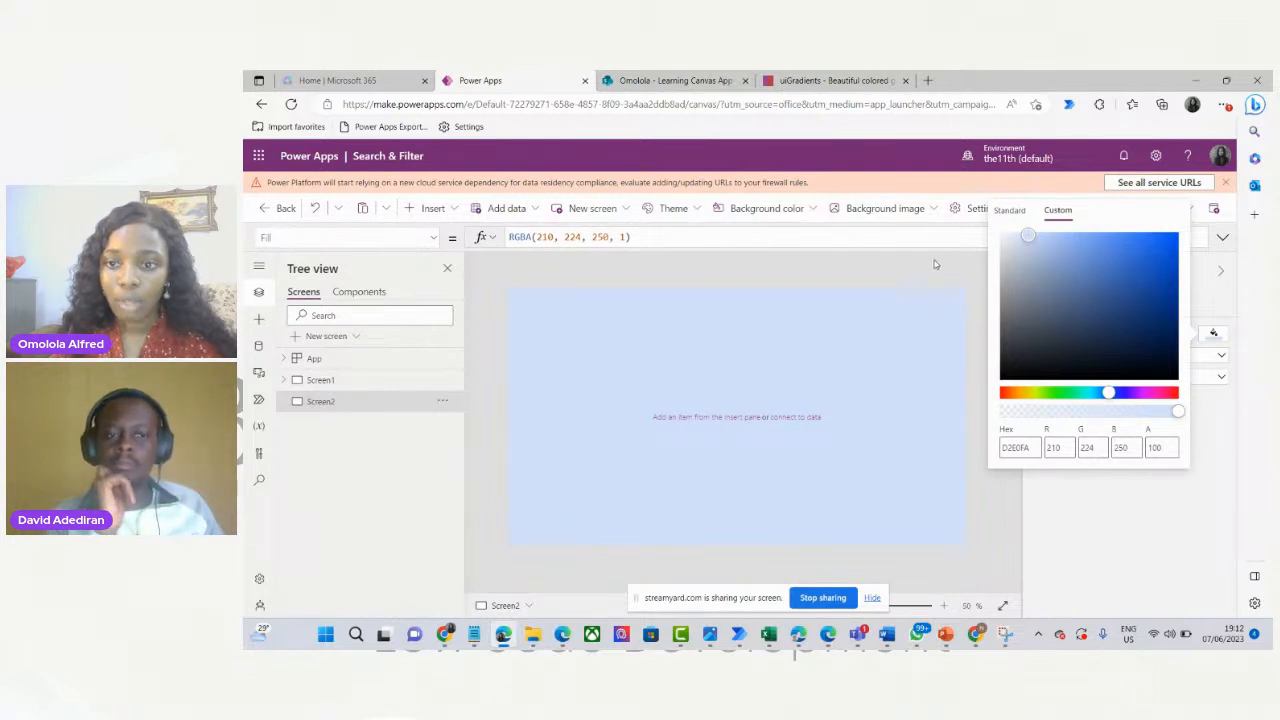
pyautogui.click(935, 264)
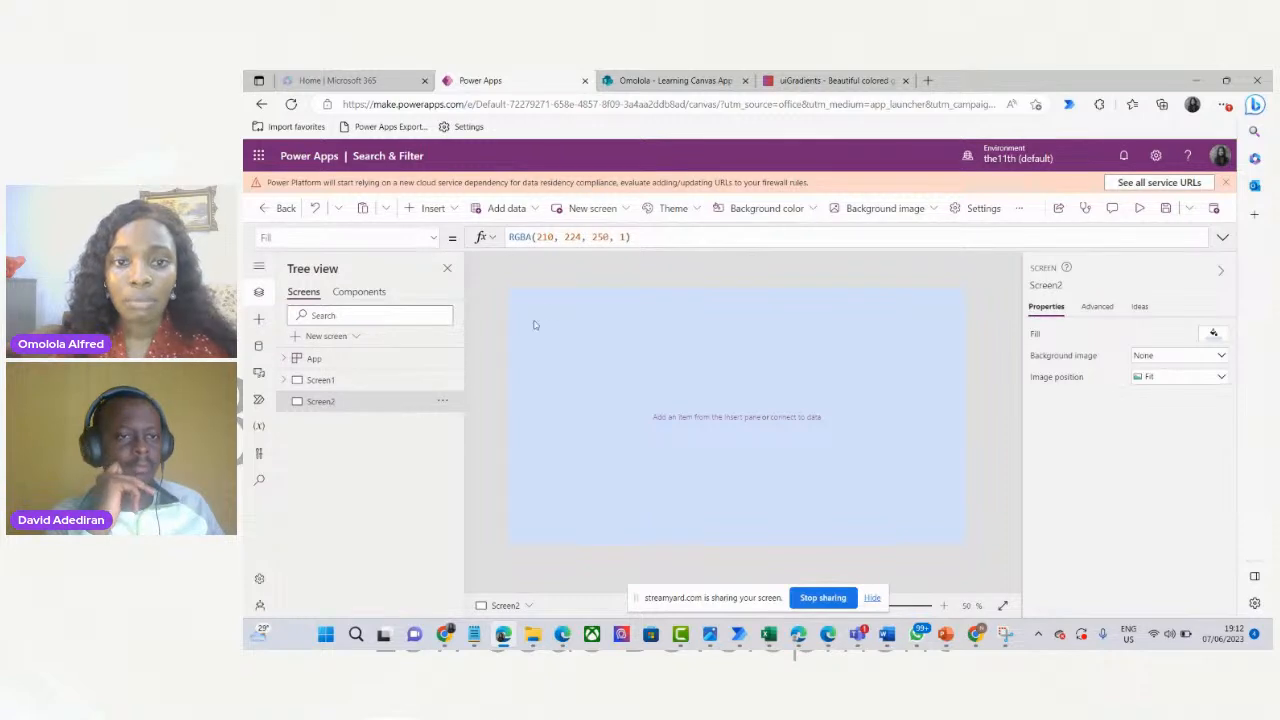
# Insert a text label on Screen2, widen and centre it, and set its text to 'Search & Filter'.
pyautogui.click(430, 208)
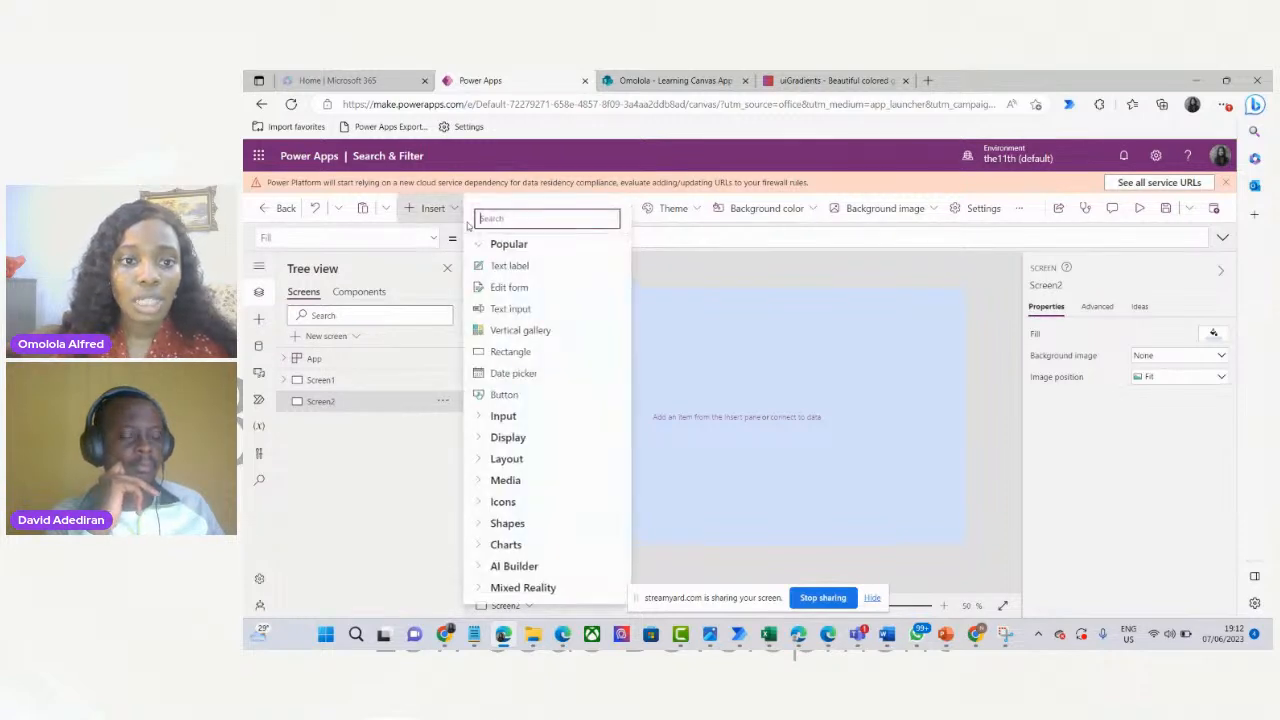
pyautogui.click(506, 265)
pyautogui.moveTo(572, 316); pyautogui.dragTo(768, 525)
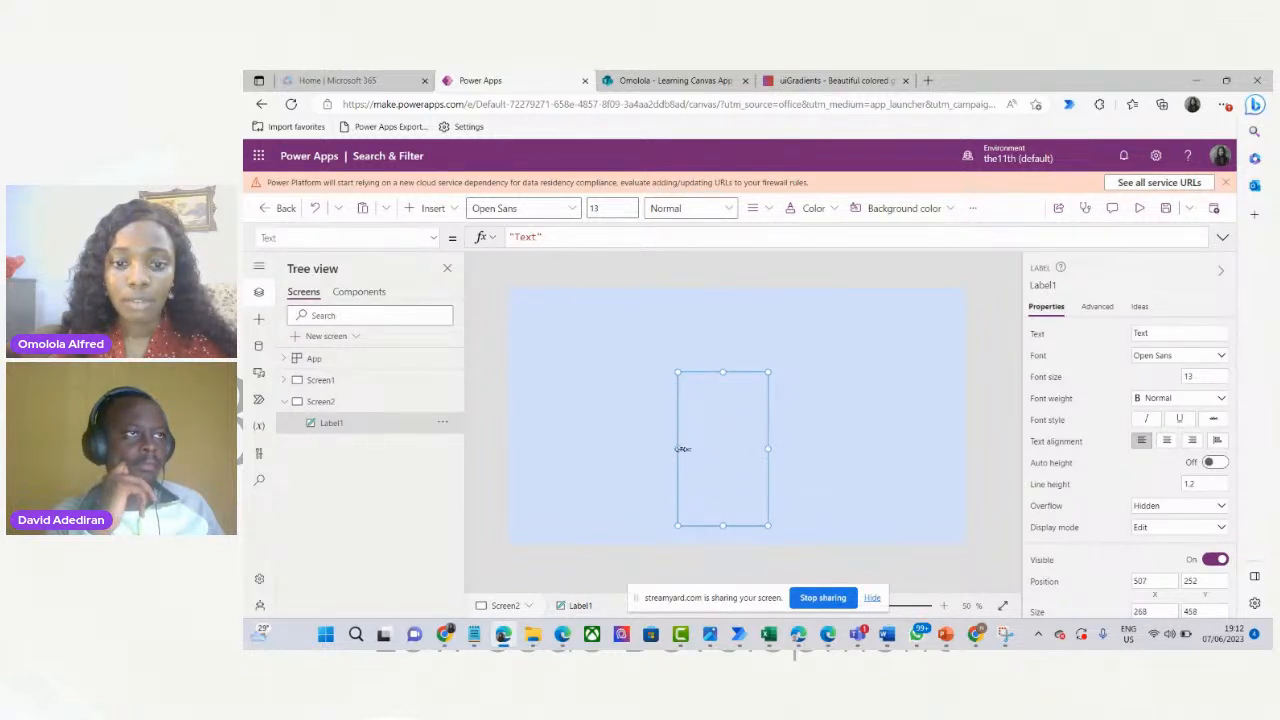
pyautogui.moveTo(677, 449); pyautogui.dragTo(556, 447)
pyautogui.moveTo(703, 446); pyautogui.dragTo(749, 443)
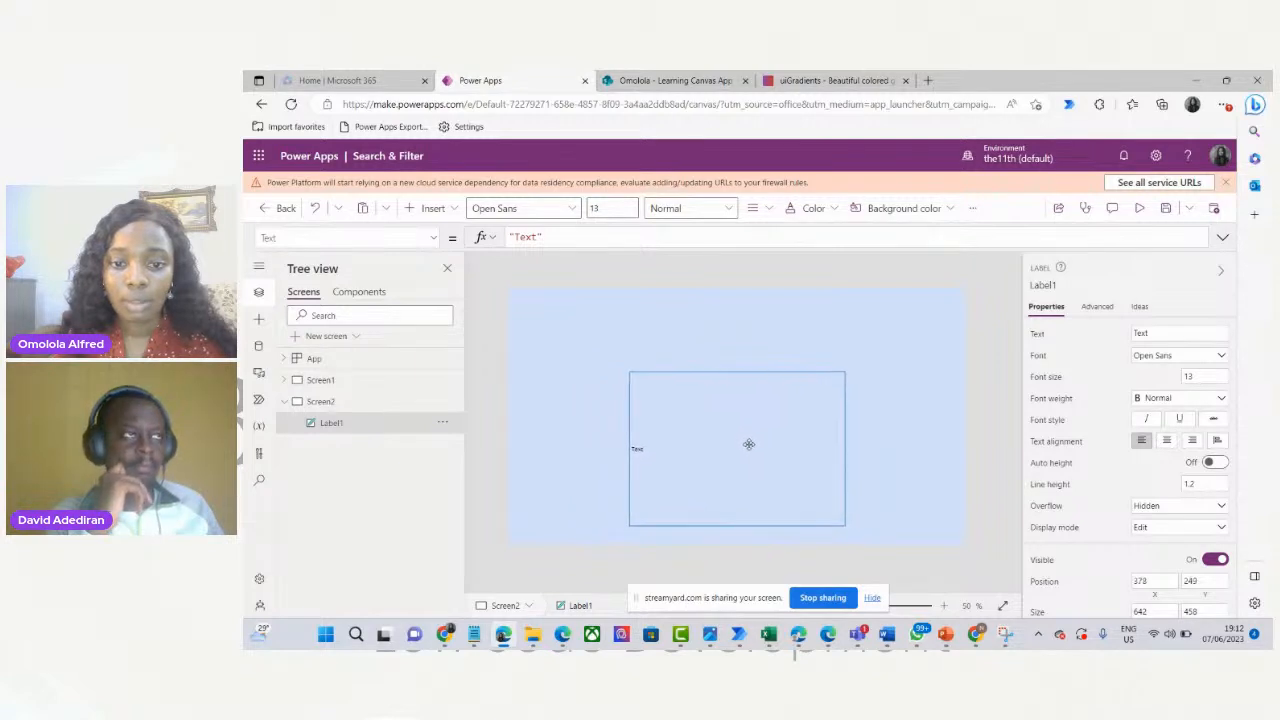
pyautogui.click(1158, 336)
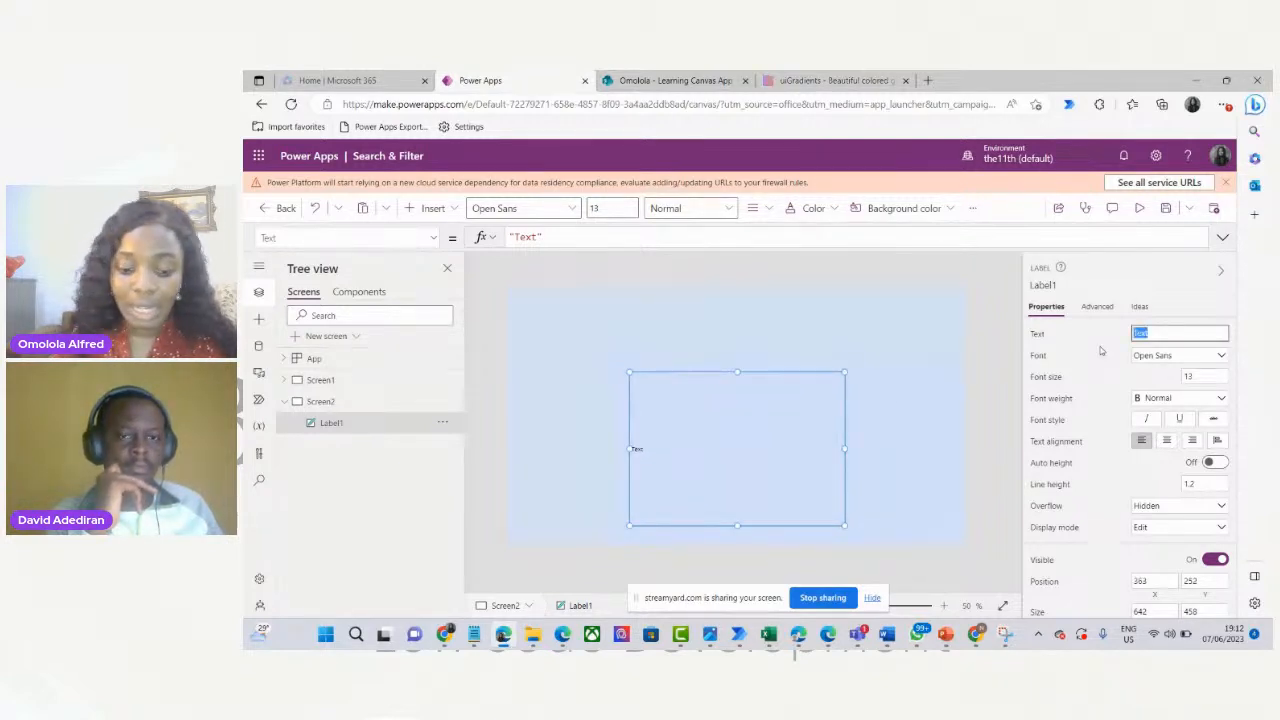
pyautogui.write('Search & Filter')
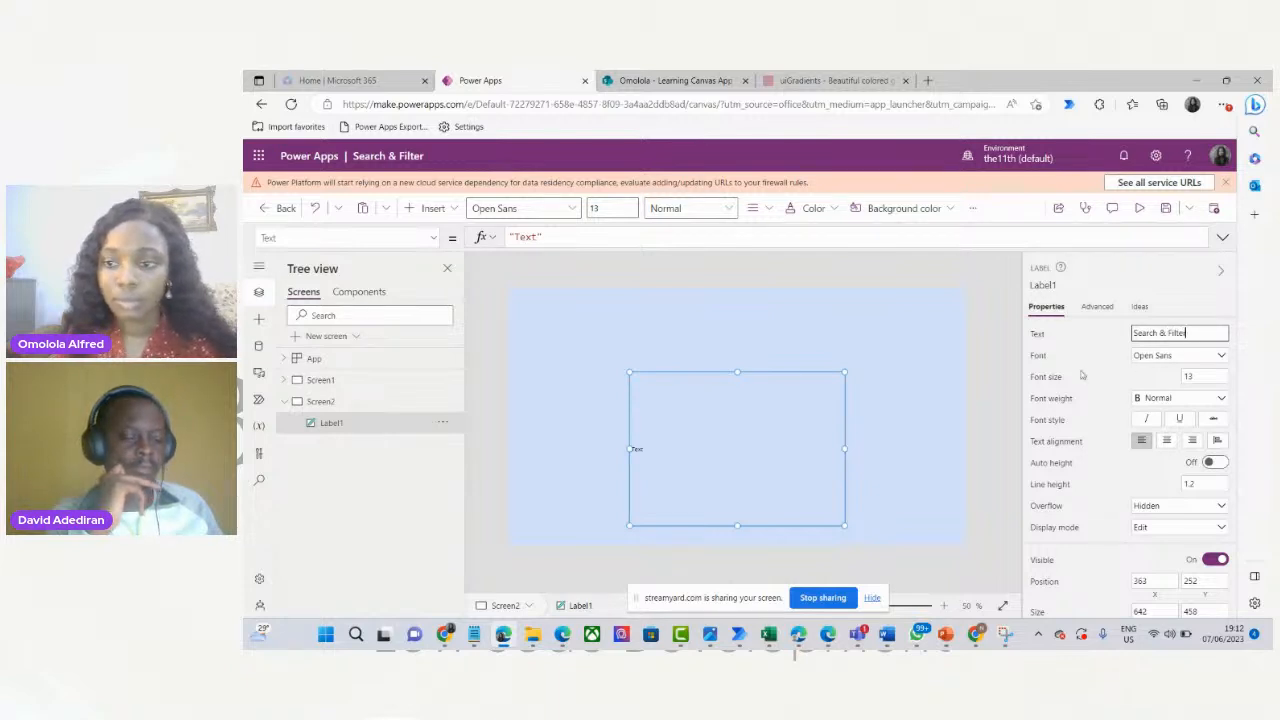
pyautogui.click(916, 397)
pyautogui.click(709, 452)
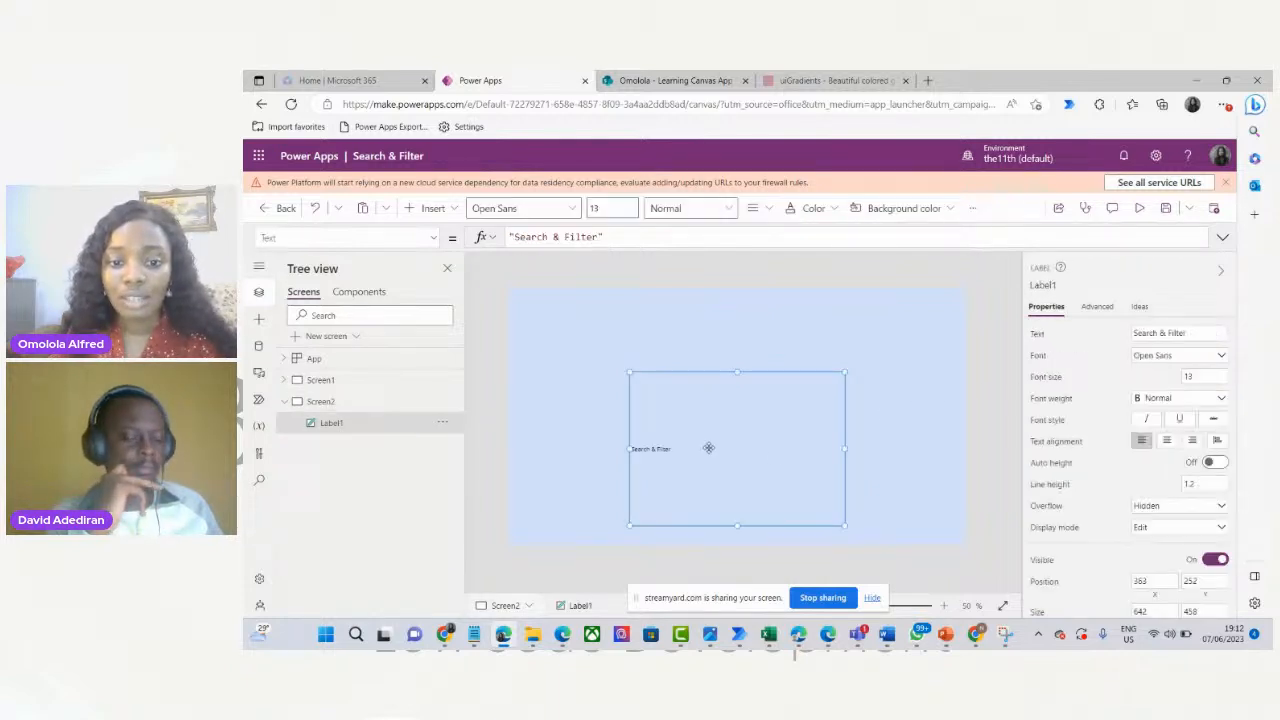
# Give the title font size 50, Semibold weight, centre alignment, and move it higher.
pyautogui.click(1200, 376)
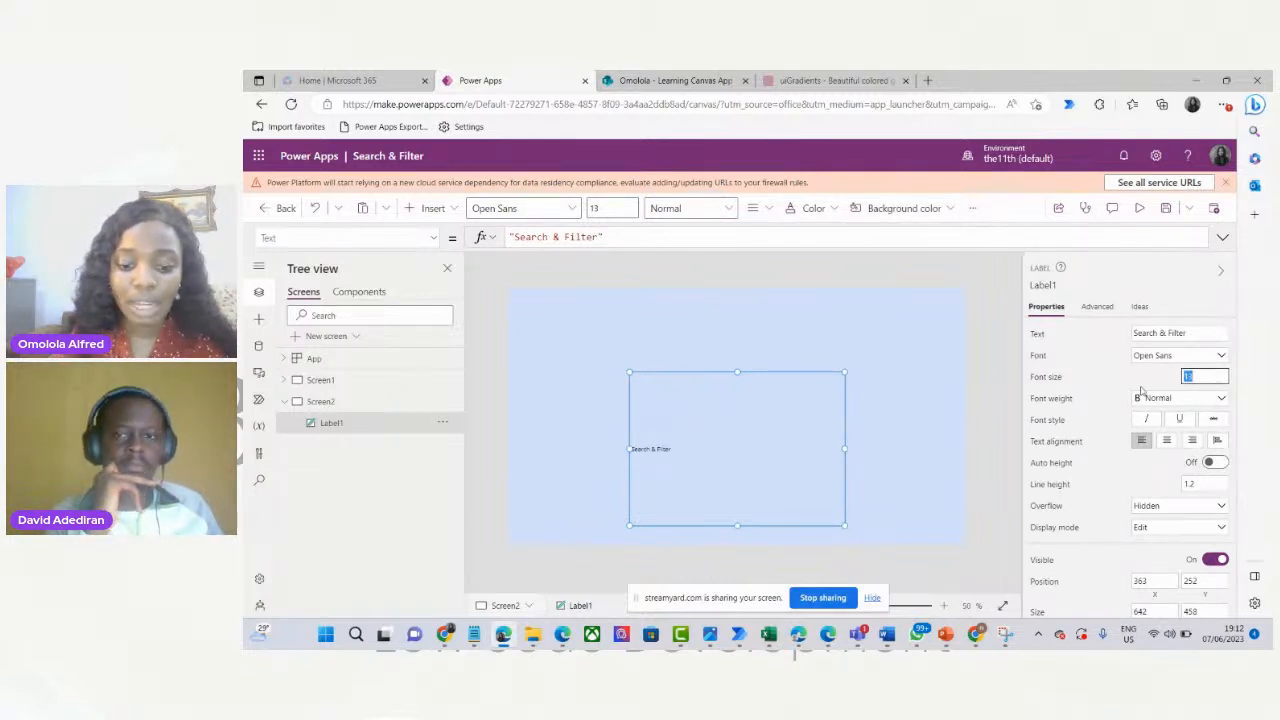
pyautogui.write('50')
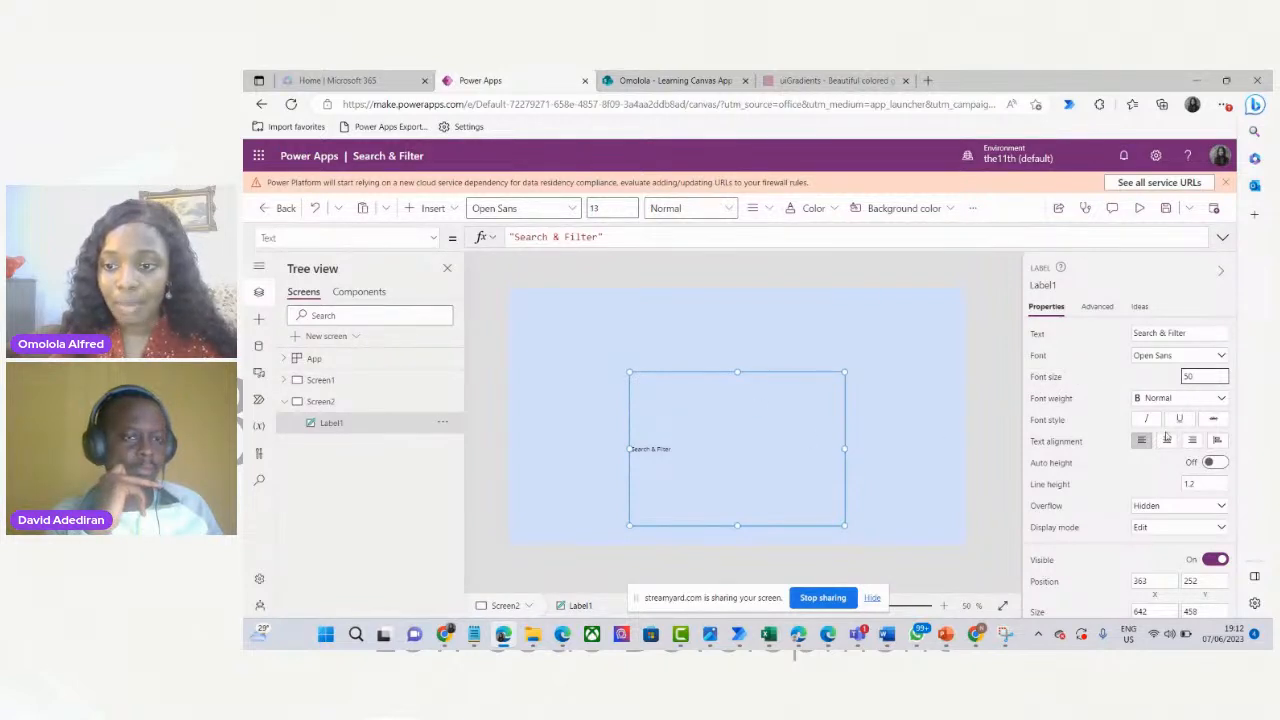
pyautogui.press('Return')
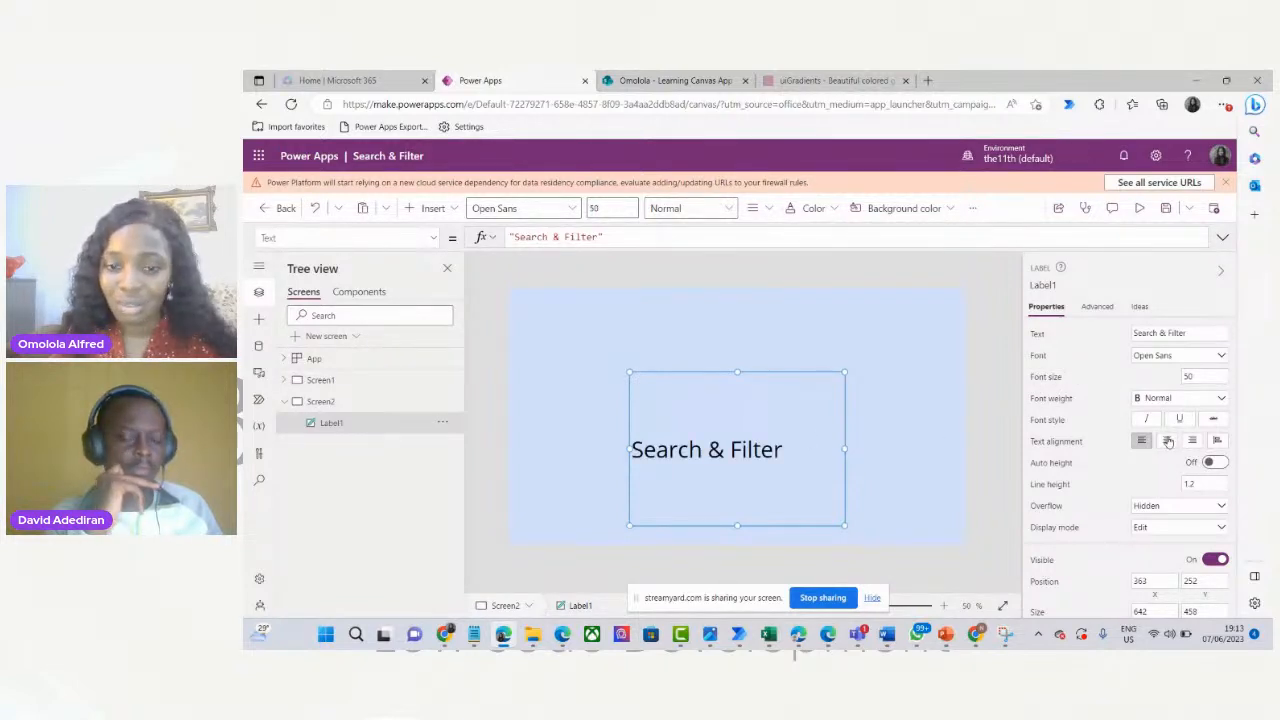
pyautogui.click(1205, 401)
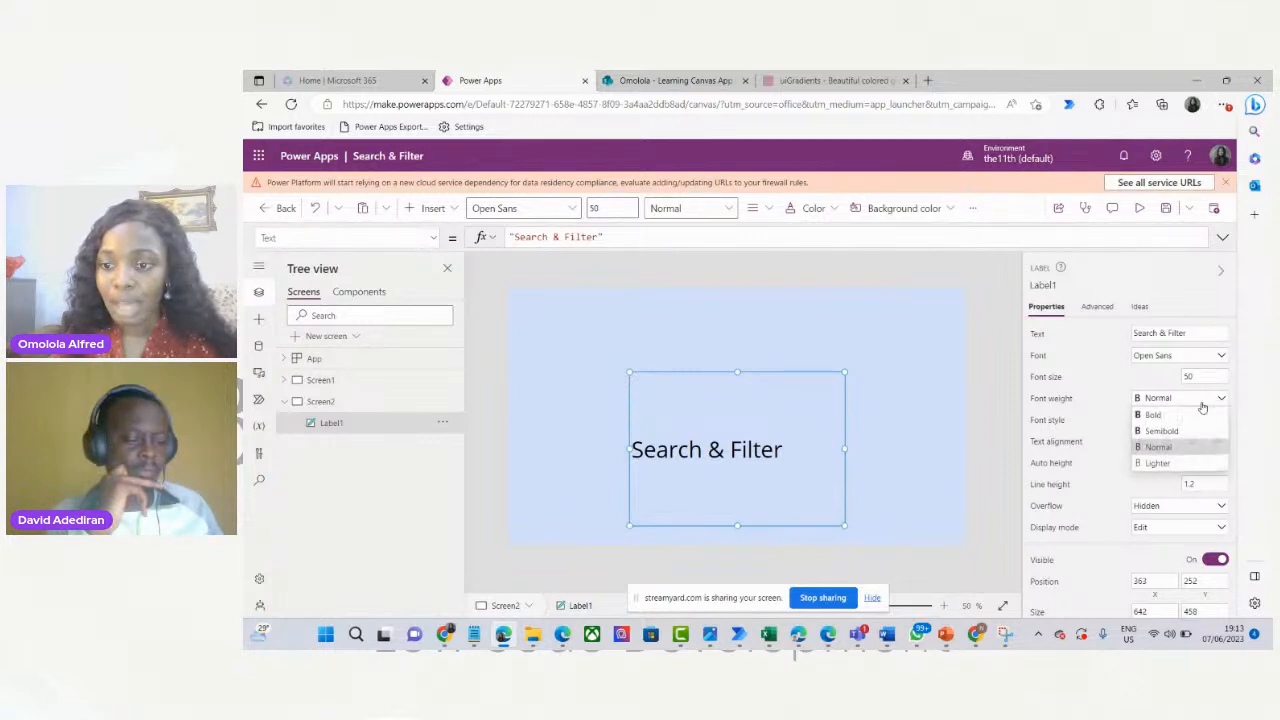
pyautogui.click(1163, 431)
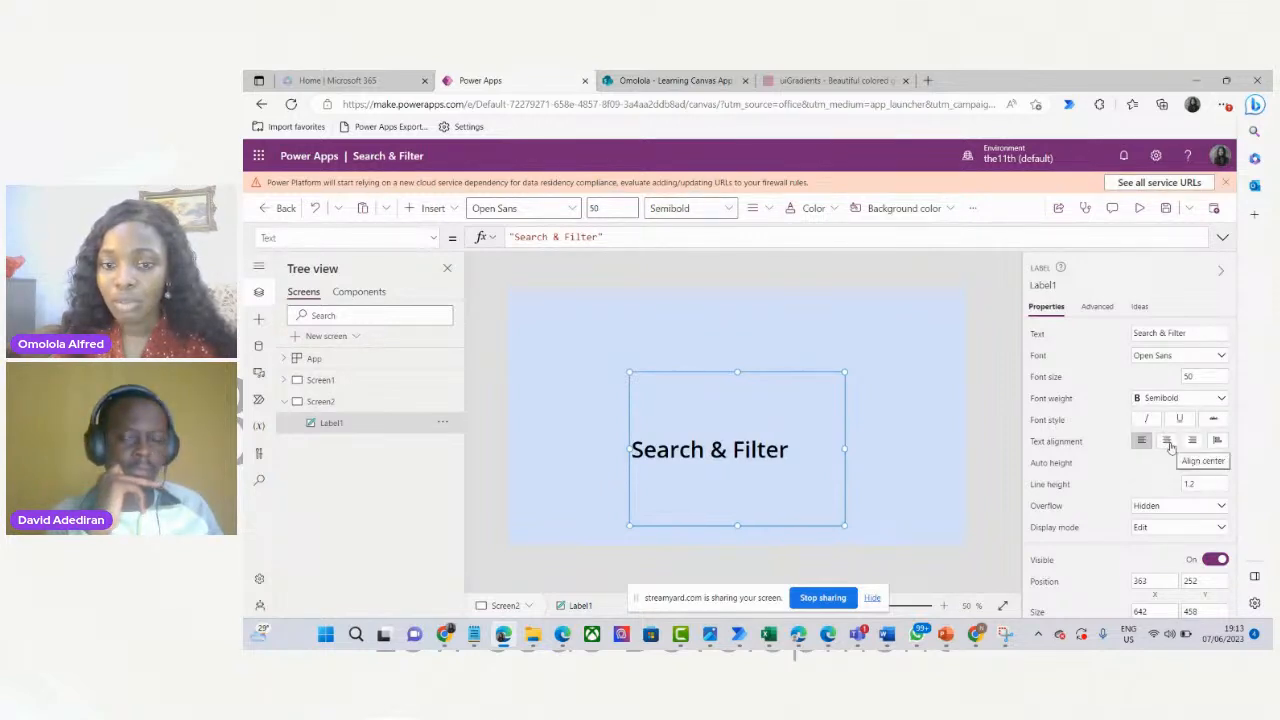
pyautogui.click(1167, 442)
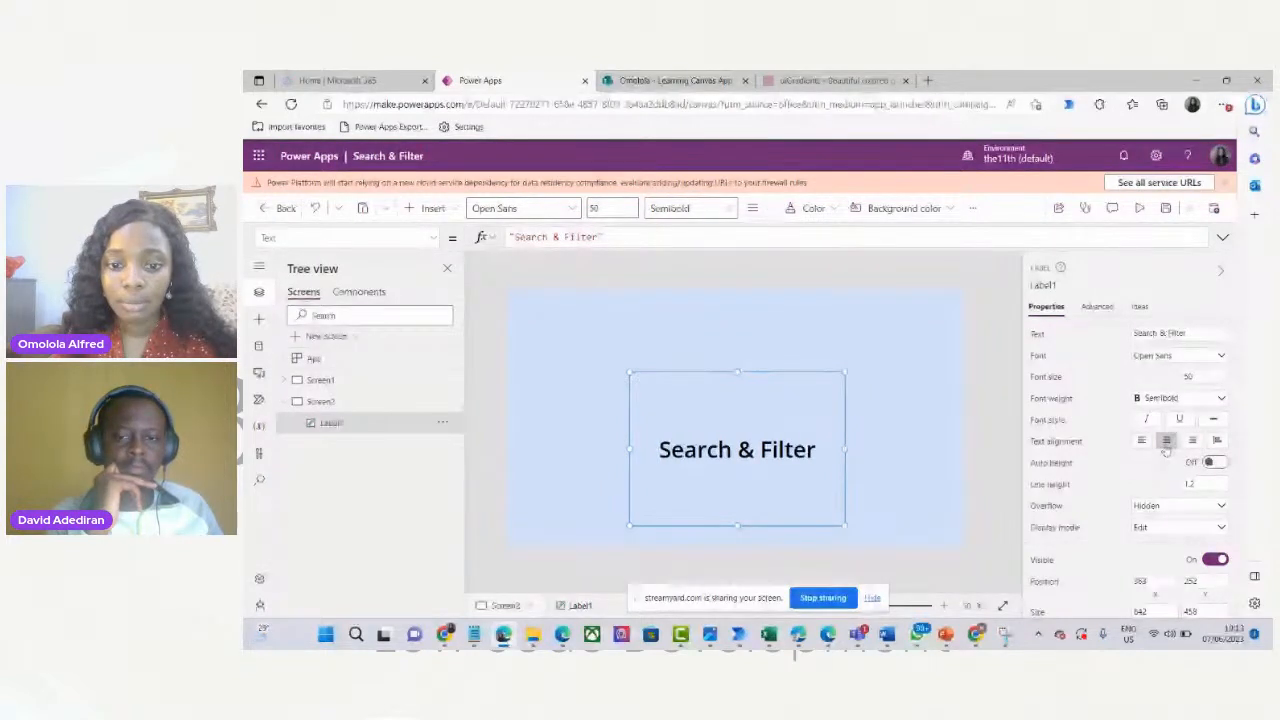
pyautogui.moveTo(733, 505); pyautogui.dragTo(736, 473)
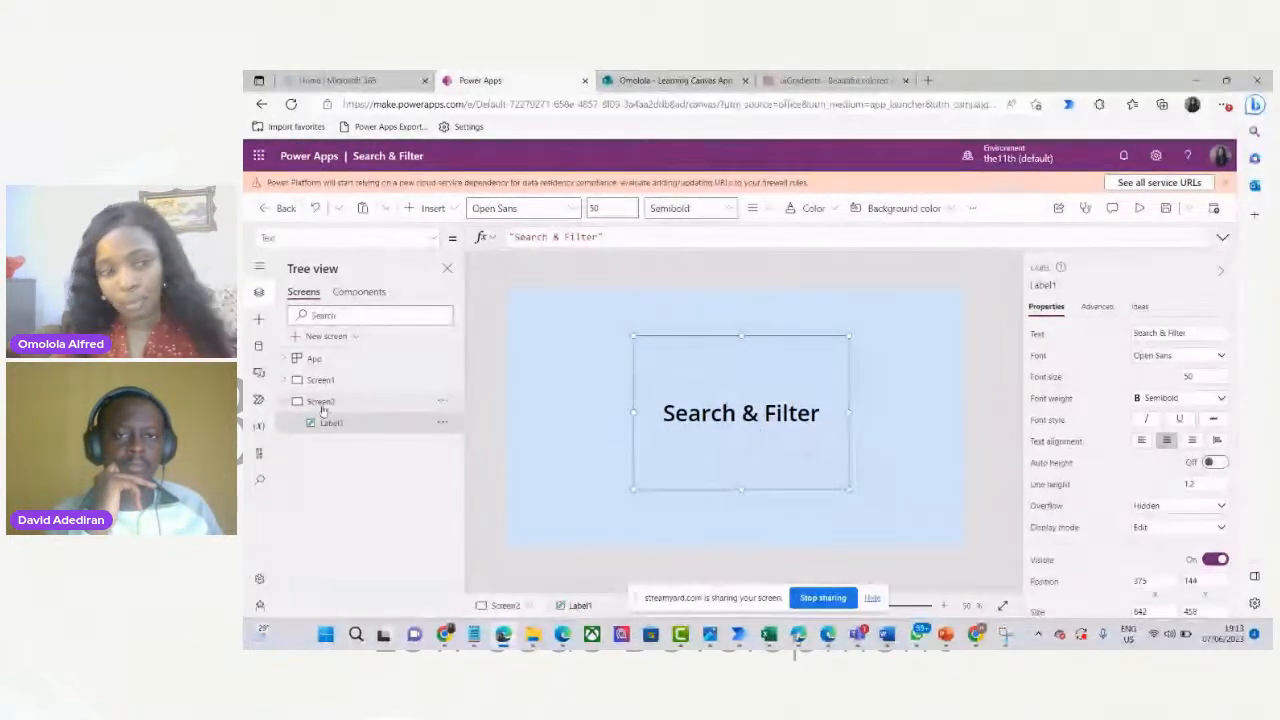
# Change the title font from Open Sans to Patrick Hand, after trying Dancing Script, and set size 70.
pyautogui.click(1223, 355)
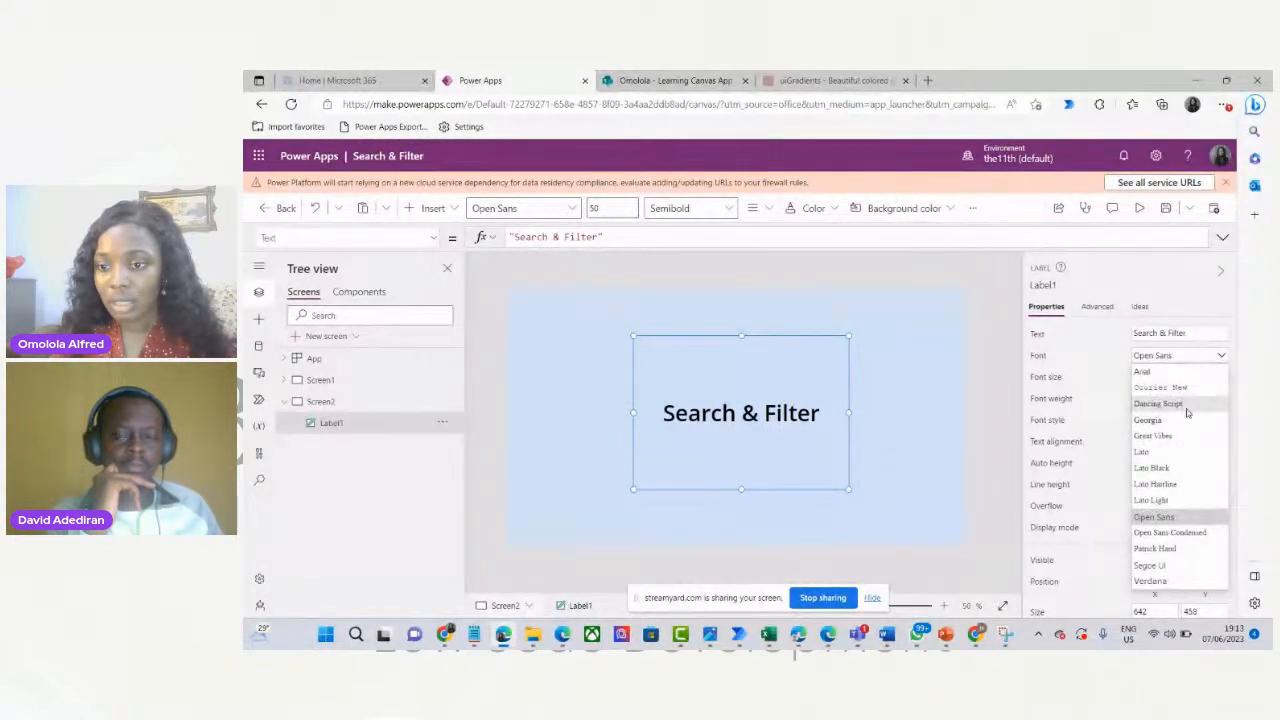
pyautogui.click(1160, 403)
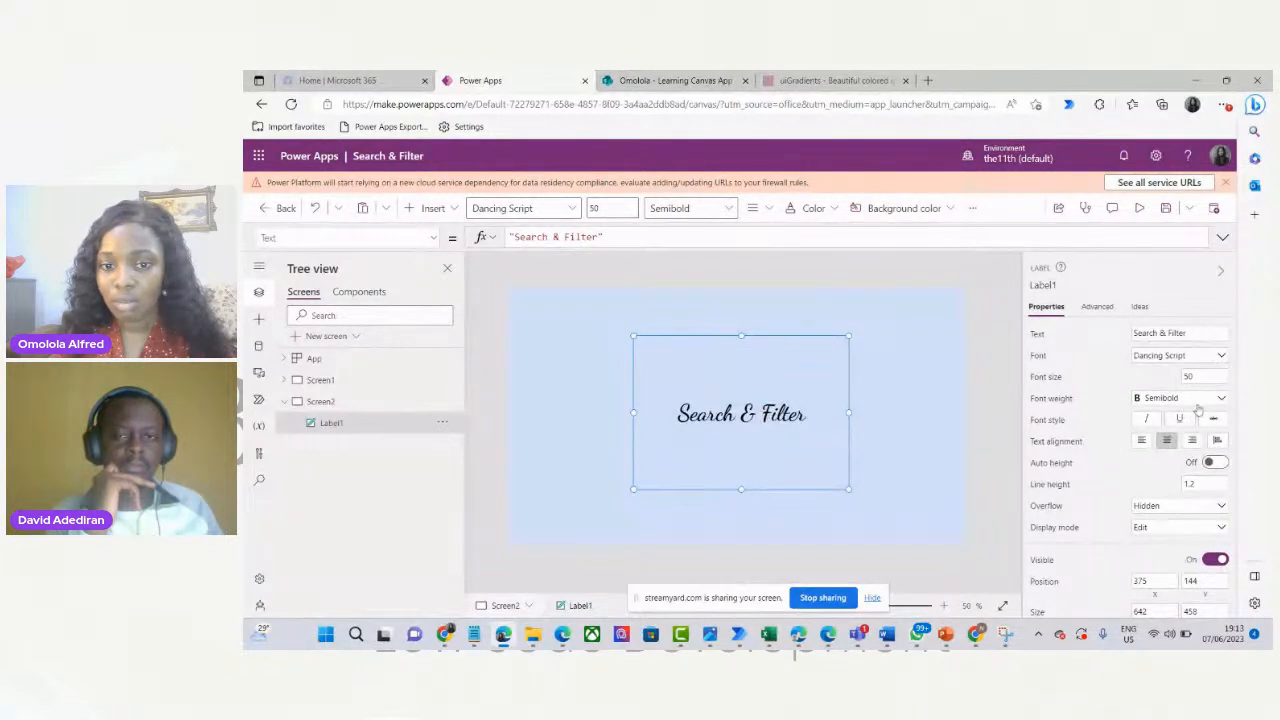
pyautogui.click(1221, 356)
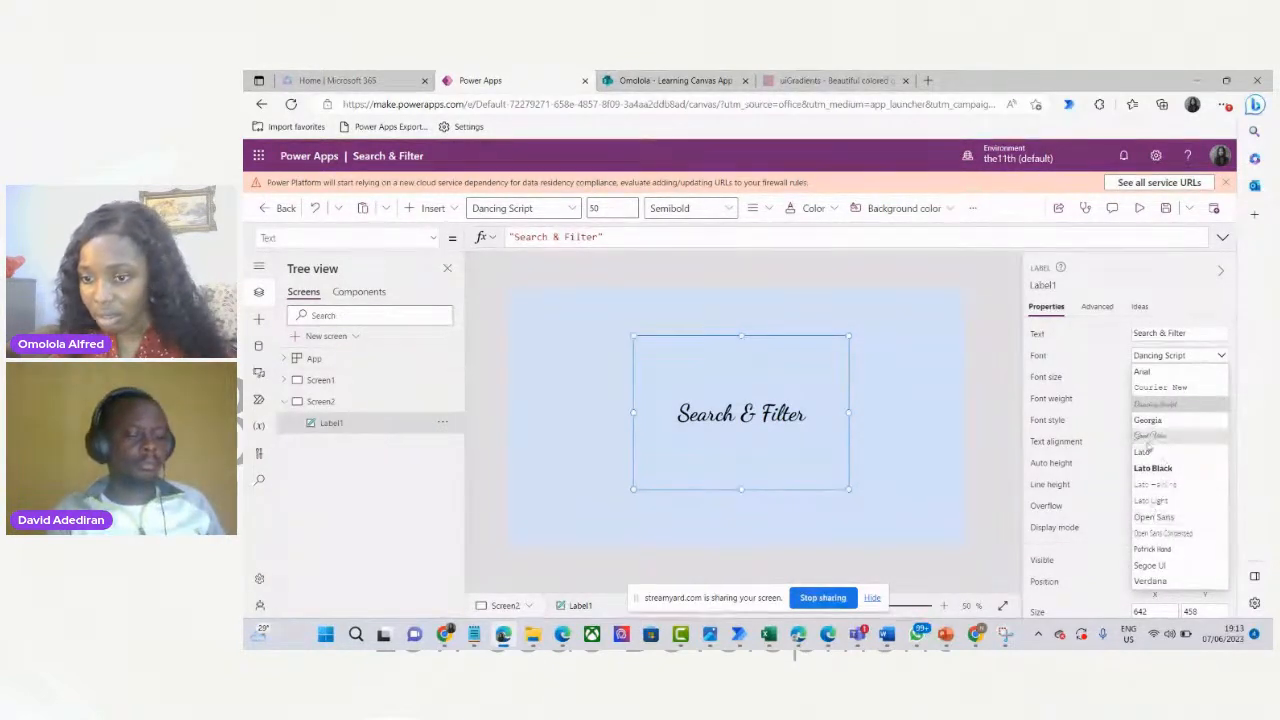
pyautogui.click(1160, 550)
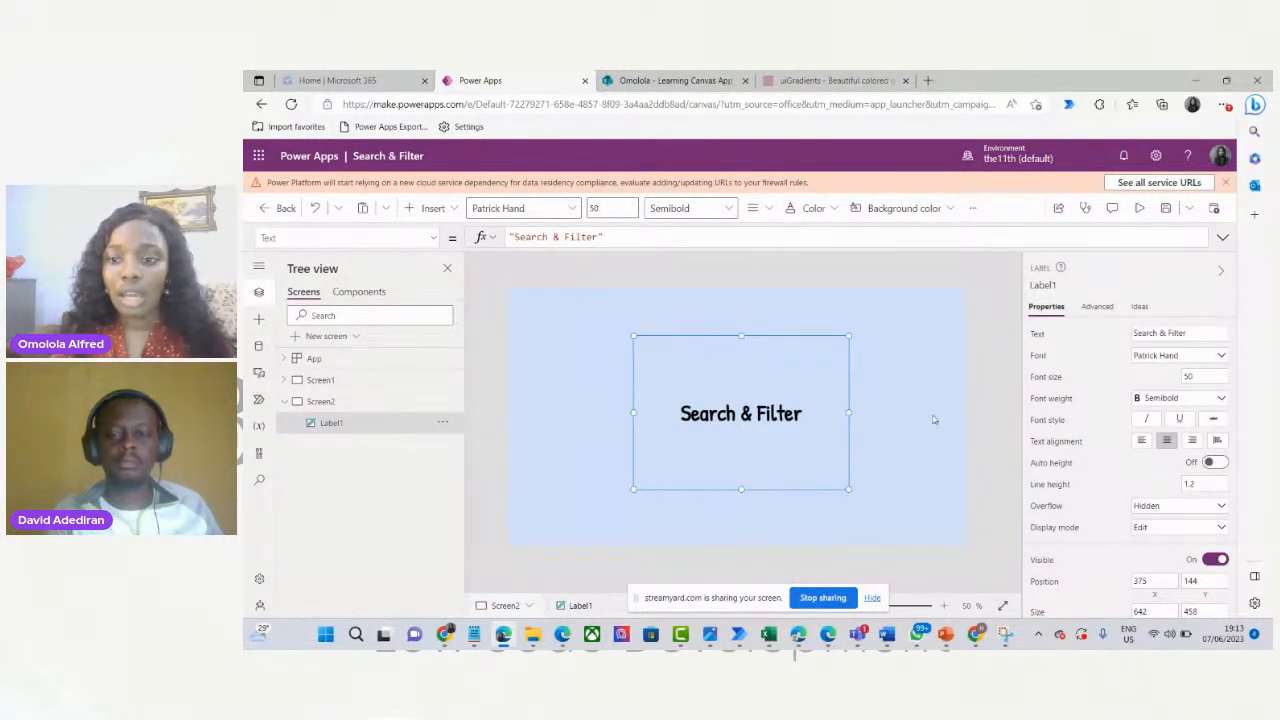
pyautogui.doubleClick(1195, 376)
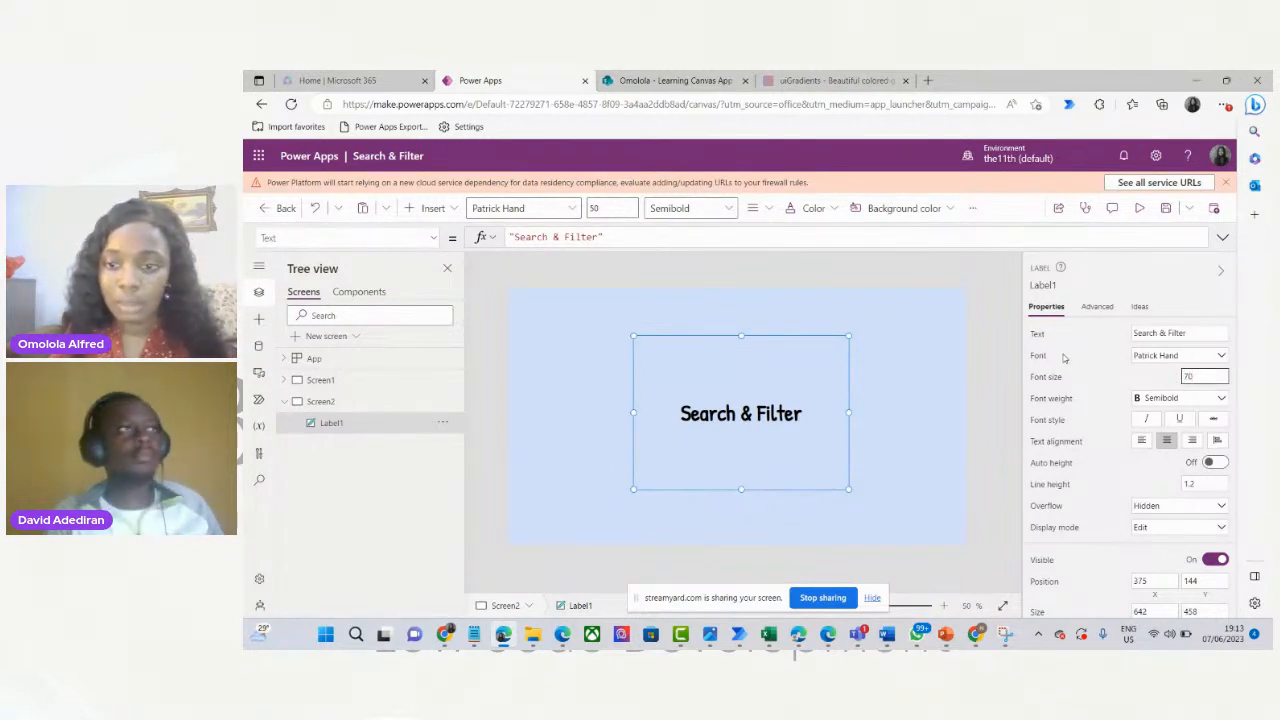
pyautogui.click(996, 374)
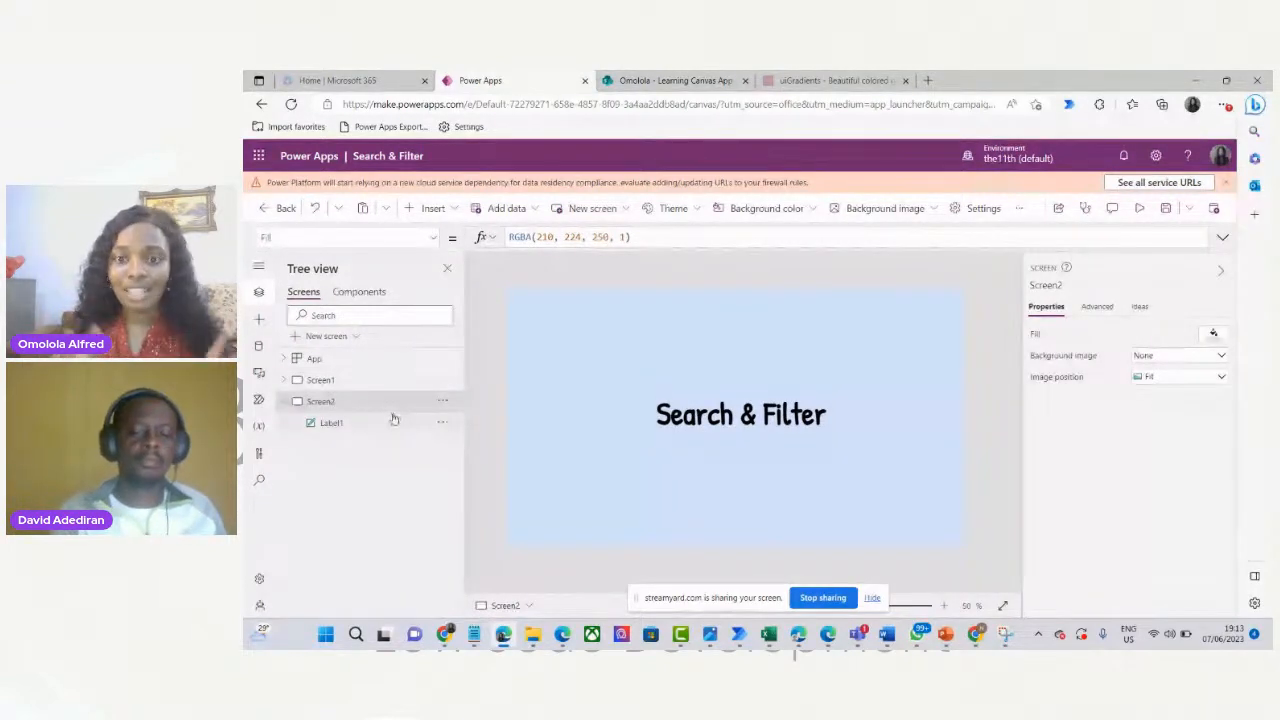
# Add a blank Screen3 and copy Screen2's RGBA(210, 224, 250, 1) fill value.
pyautogui.click(286, 402)
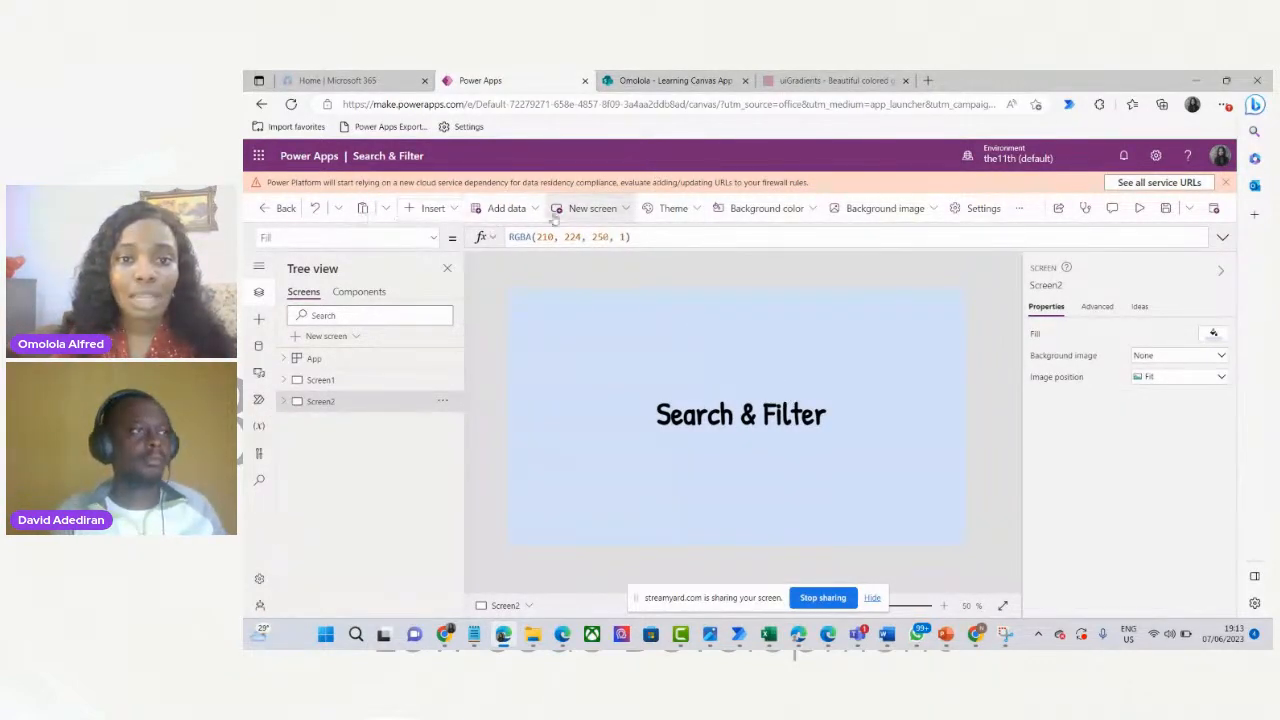
pyautogui.click(594, 210)
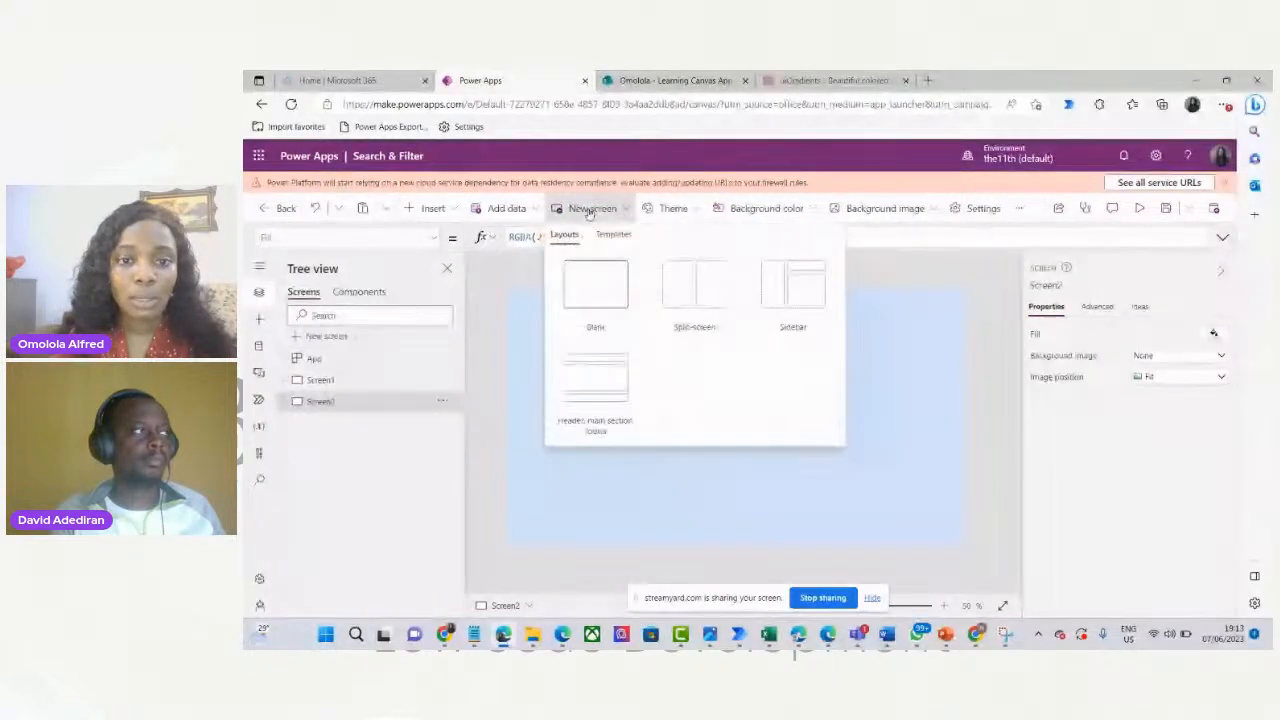
pyautogui.click(596, 285)
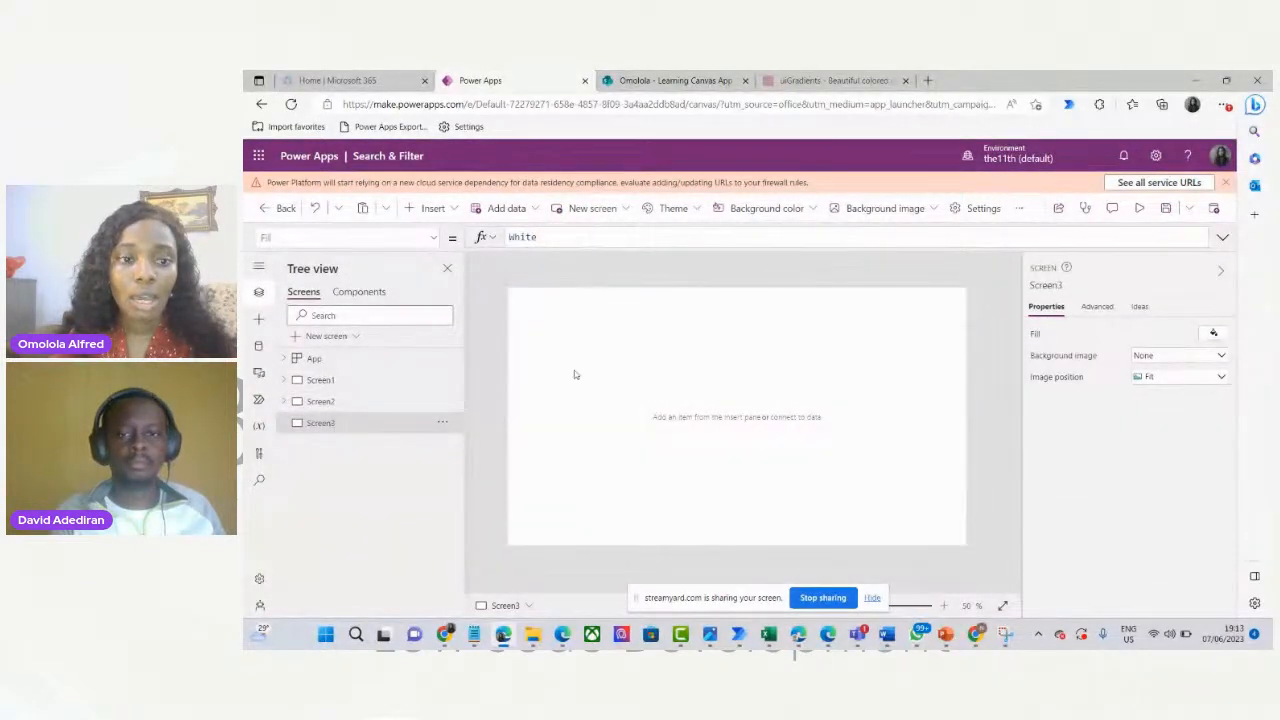
pyautogui.click(345, 404)
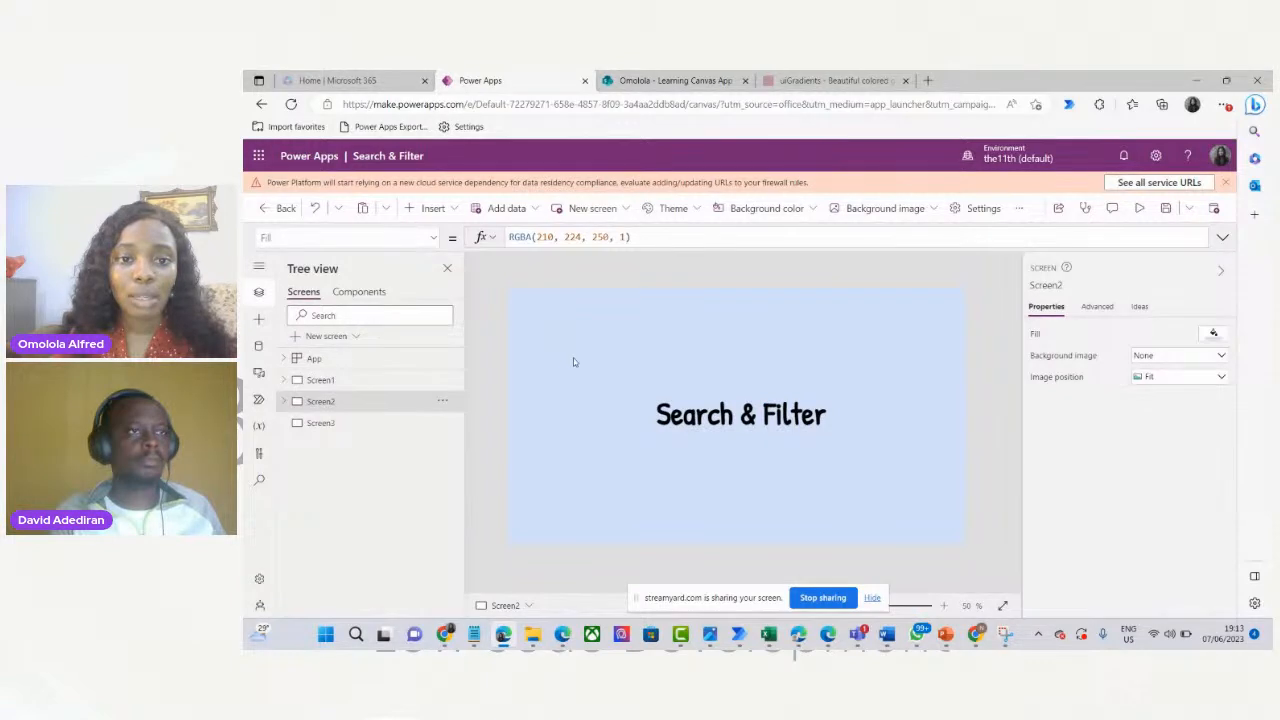
pyautogui.moveTo(631, 237); pyautogui.dragTo(496, 244)
pyautogui.hotkey('ctrl', 'c')
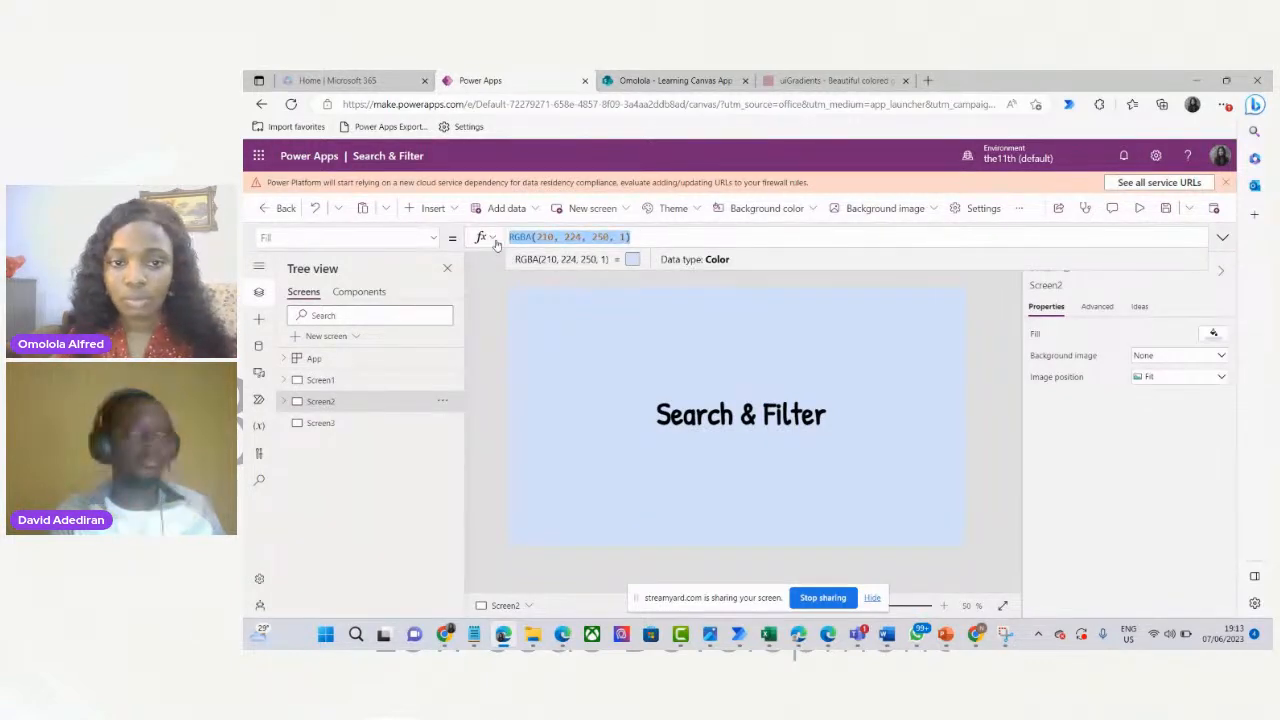
# Write Set(TodaysColor, RGBA(210, 224, 250, 1)) in the App's StartScreen property and check the error.
pyautogui.click(334, 426)
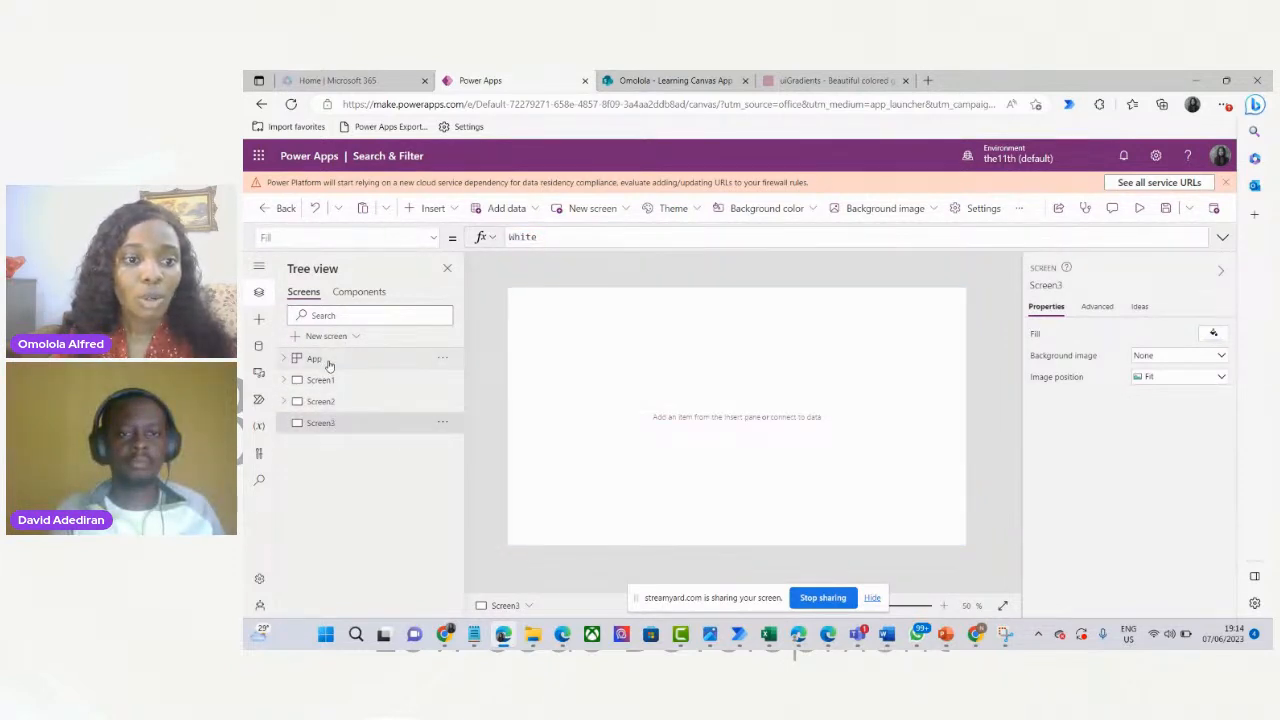
pyautogui.click(329, 364)
pyautogui.click(524, 237)
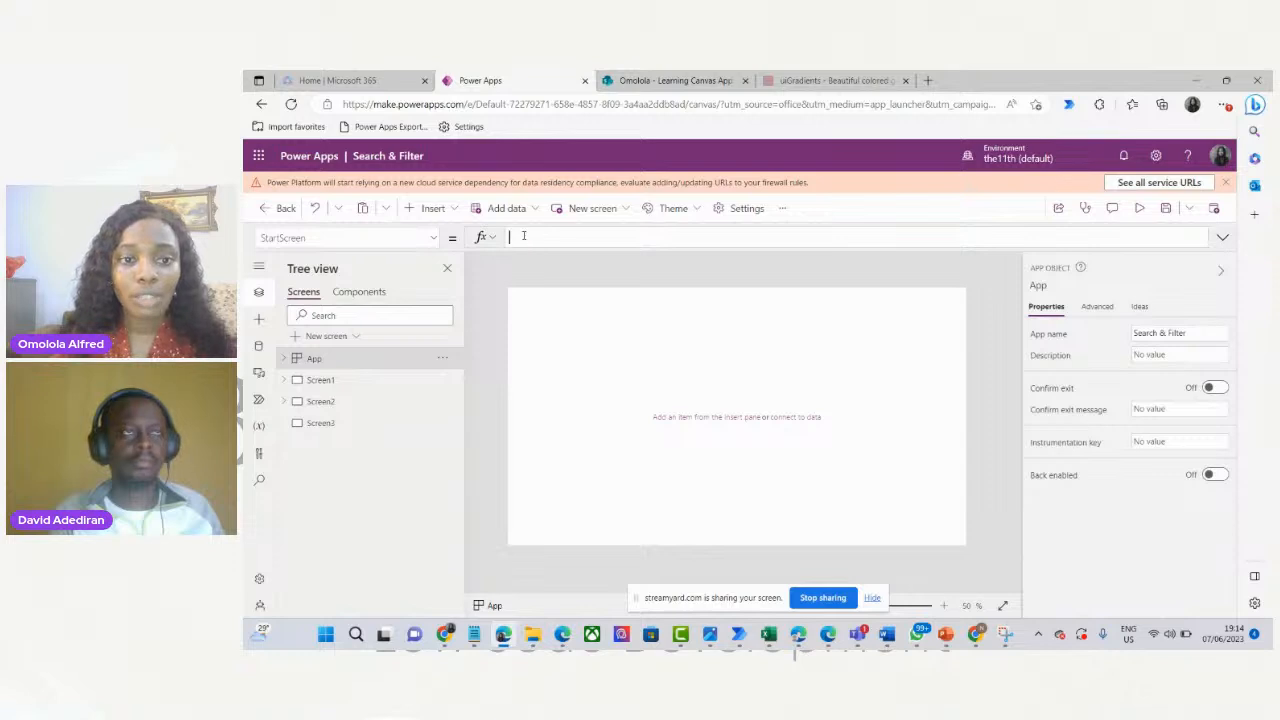
pyautogui.write('/sct')
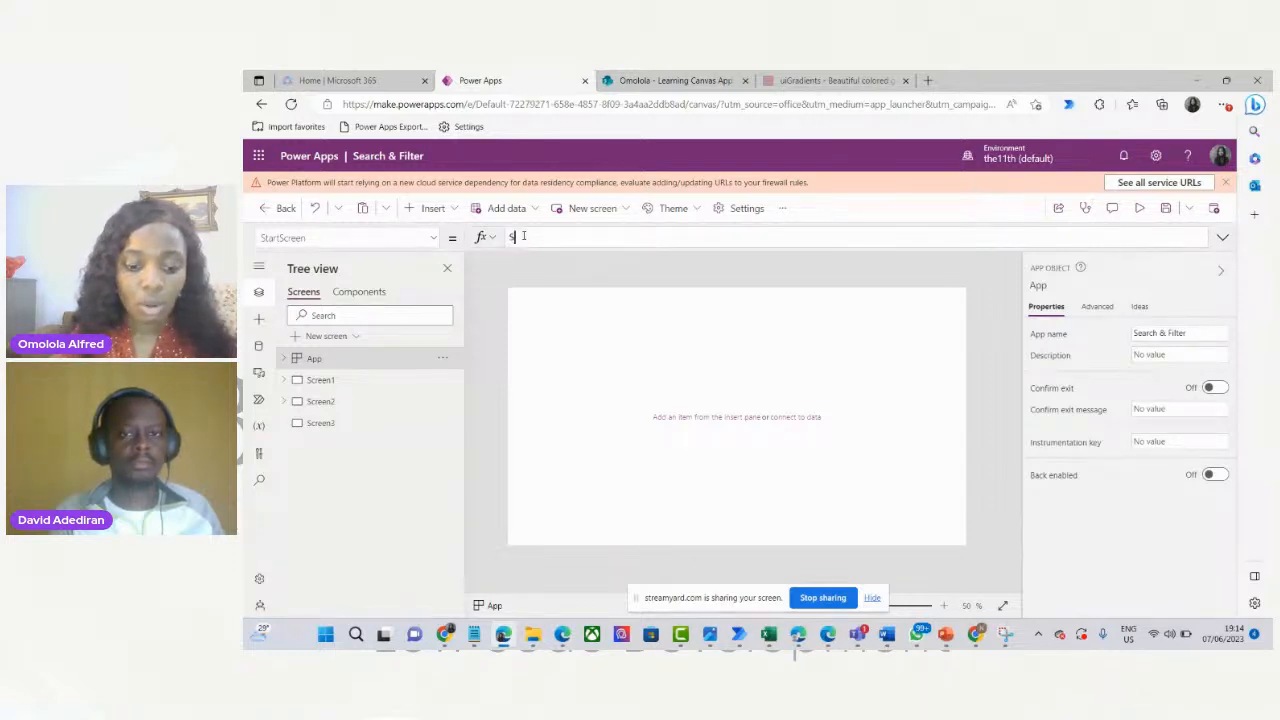
pyautogui.write('Set')
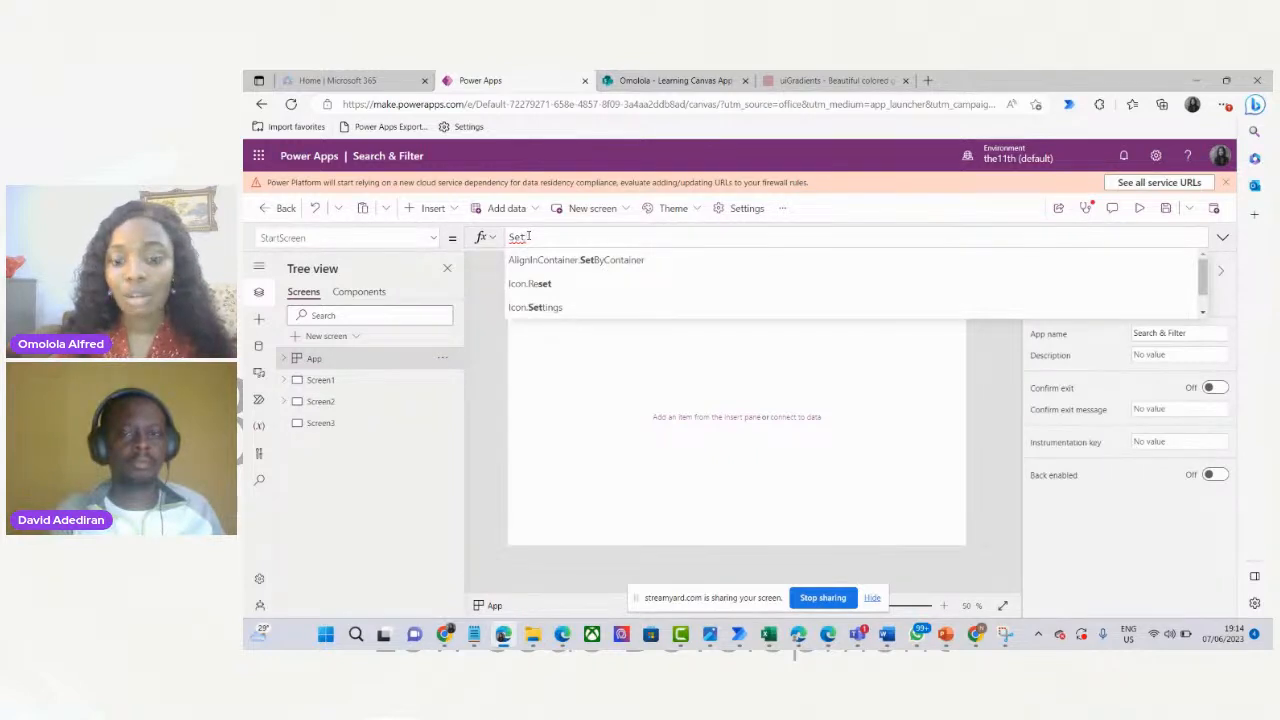
pyautogui.write('(')
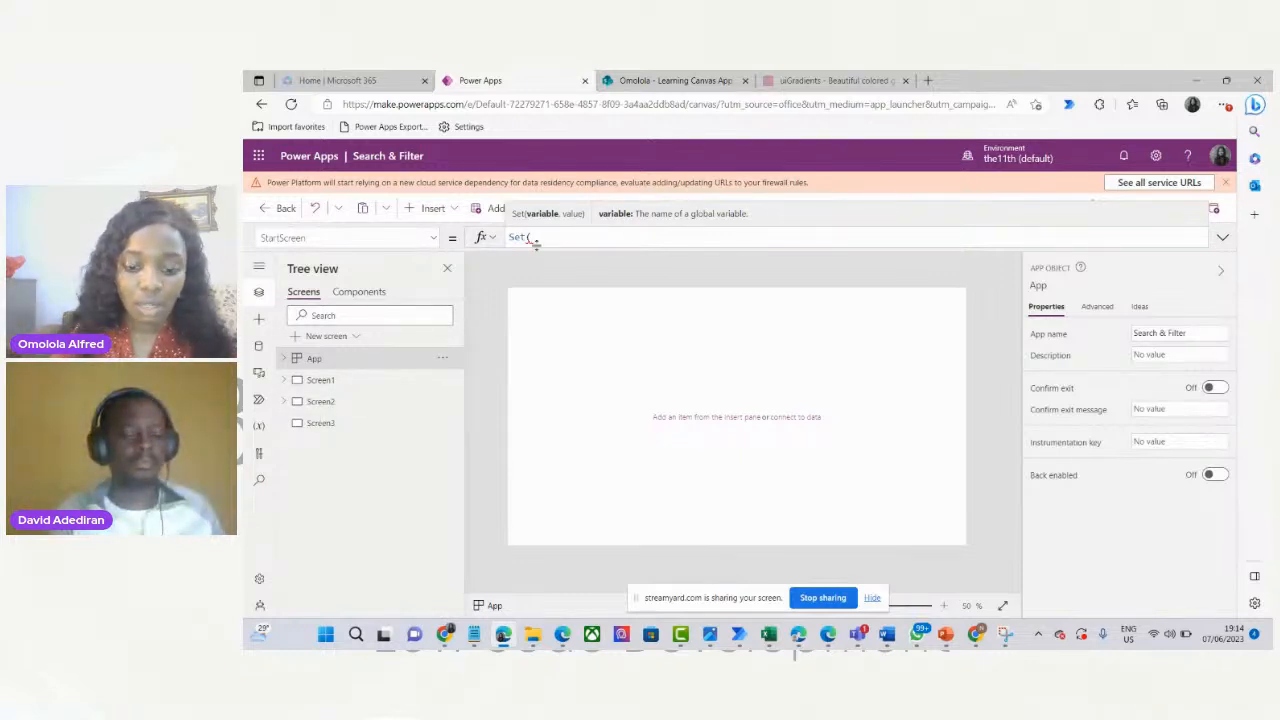
pyautogui.write('olo')
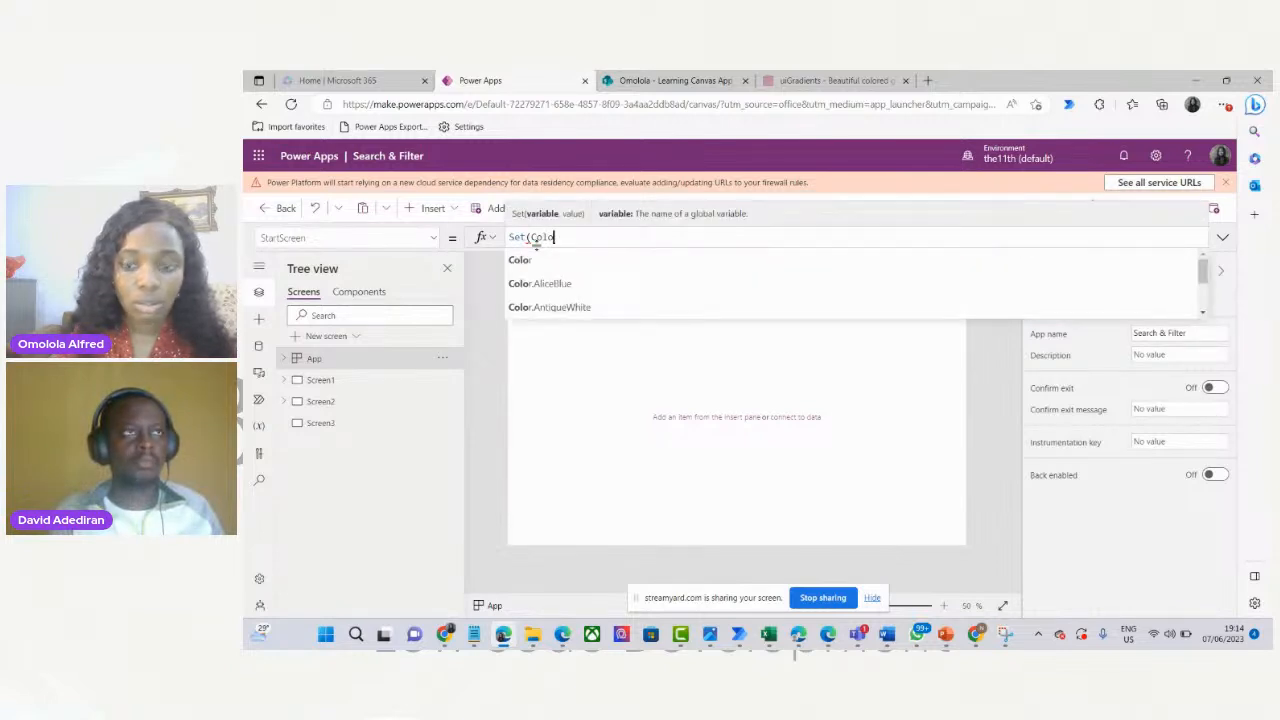
pyautogui.press('BackSpace')
pyautogui.press('BackSpace')
pyautogui.press('BackSpace')
pyautogui.press('BackSpace')
pyautogui.write('Today')
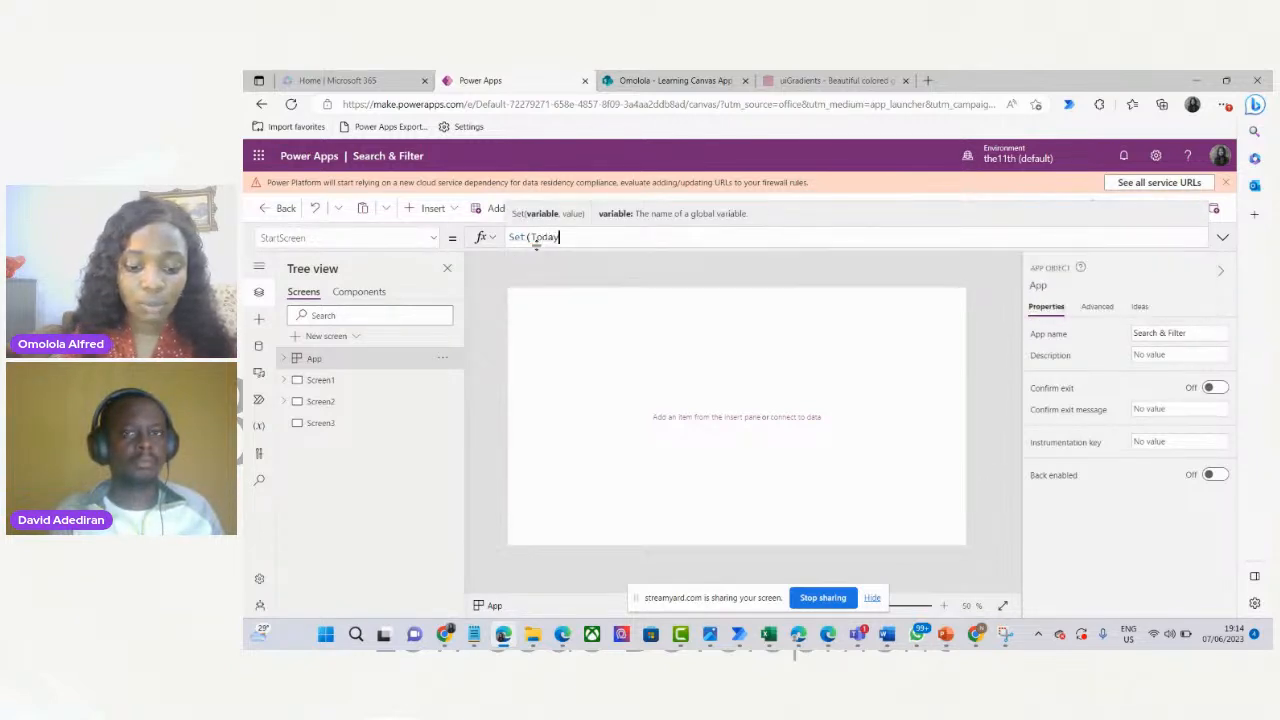
pyautogui.write('s')
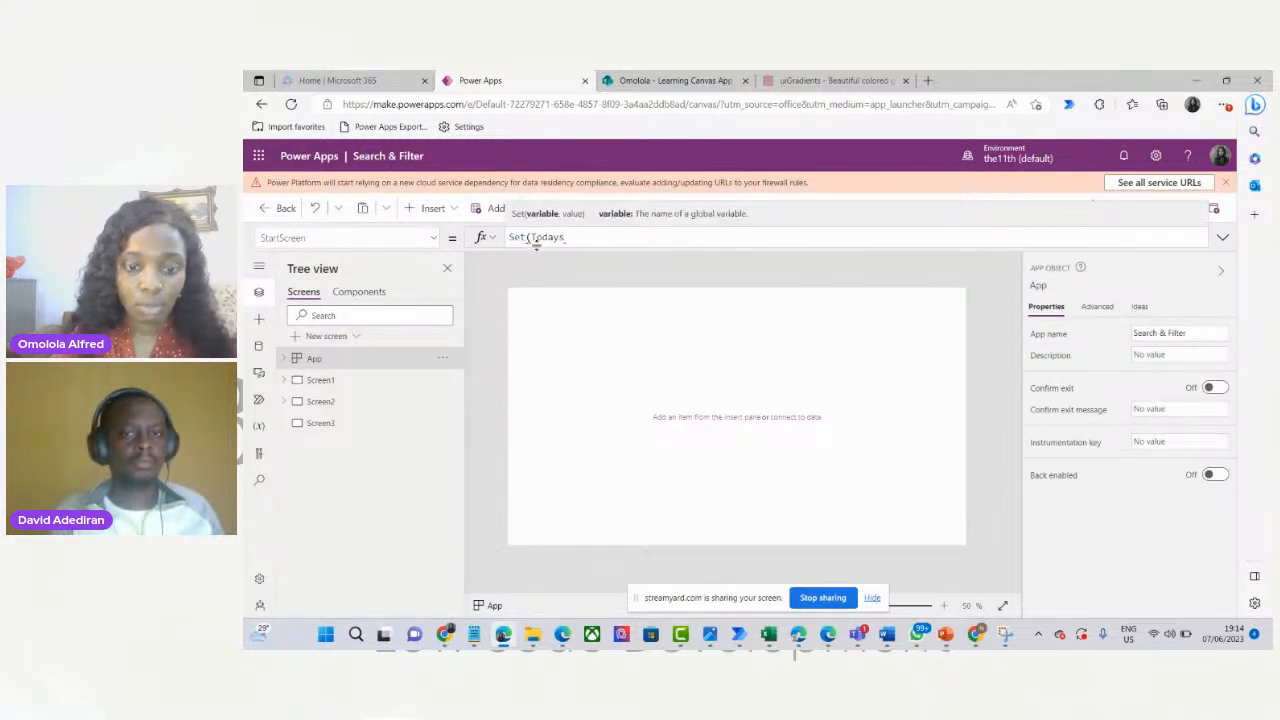
pyautogui.write('Color,')
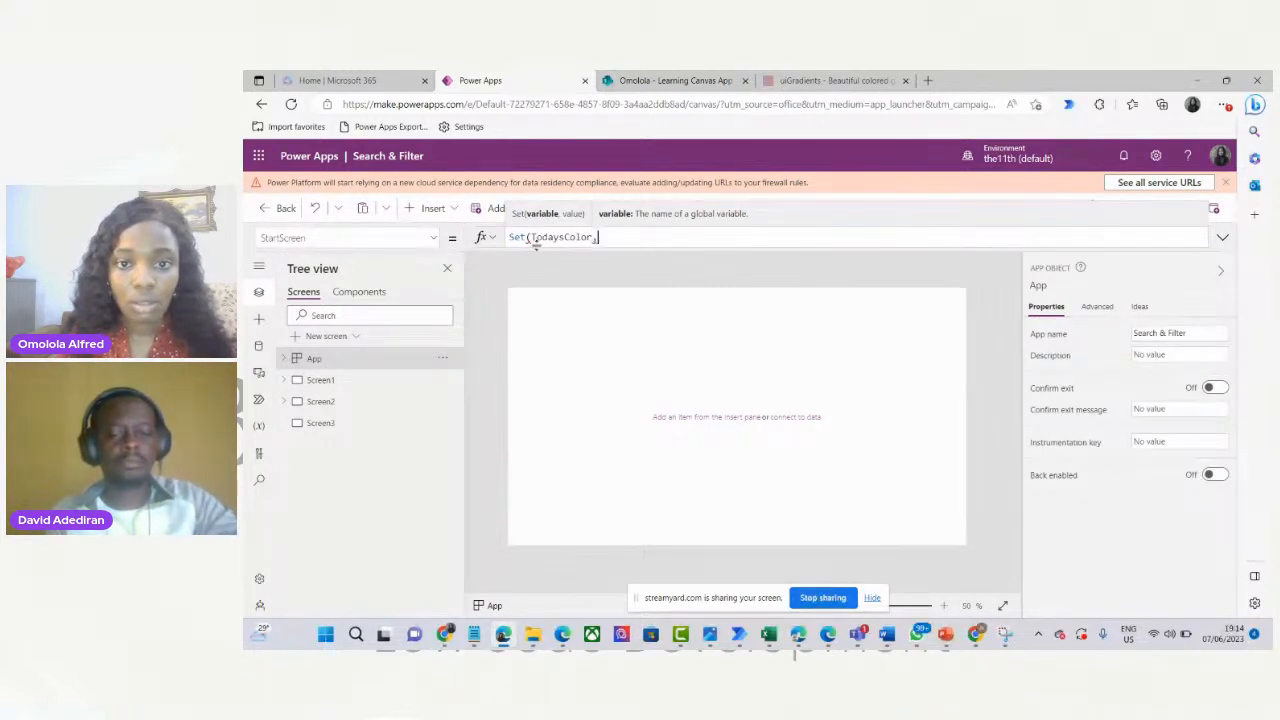
pyautogui.hotkey('ctrl', 'v')
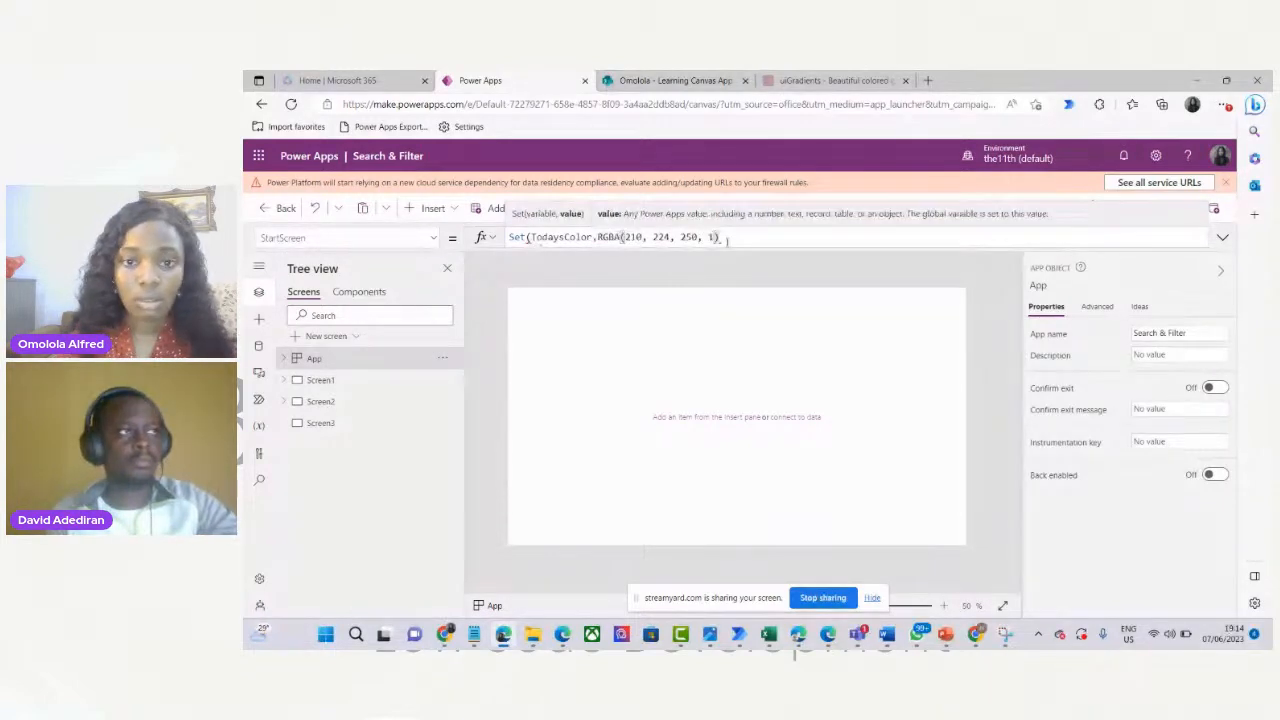
pyautogui.write(')')
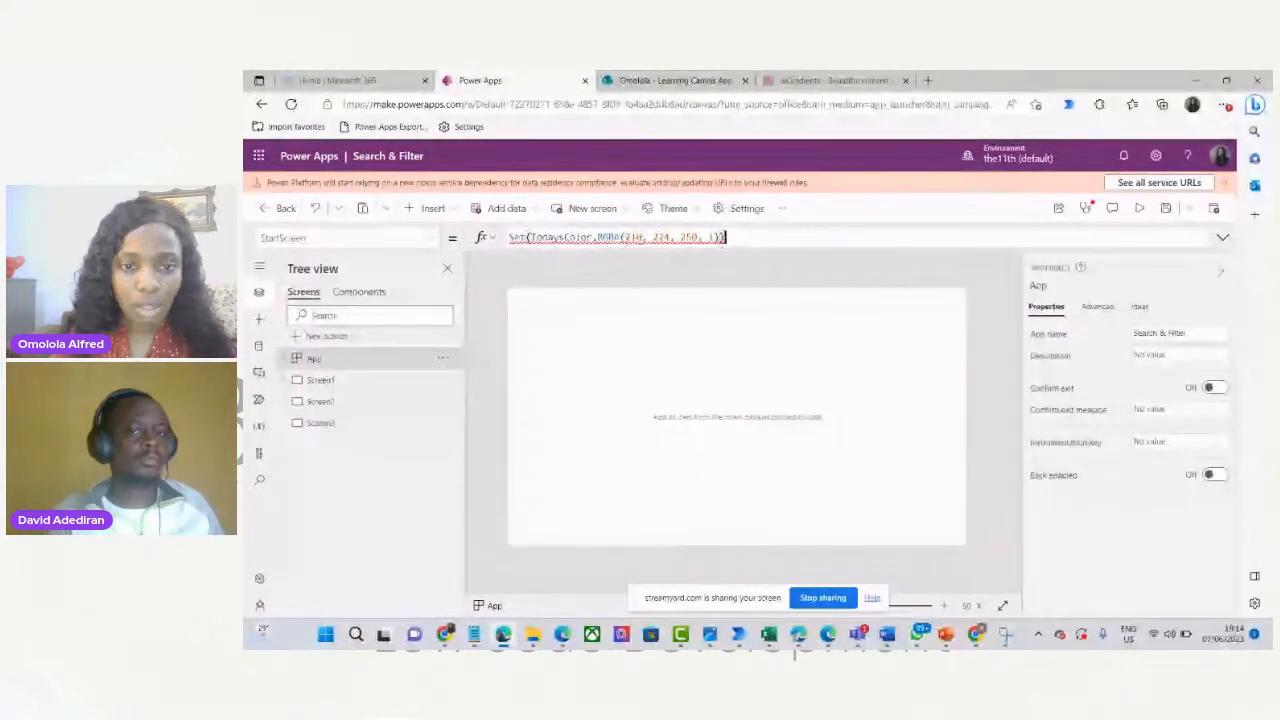
pyautogui.click(632, 238)
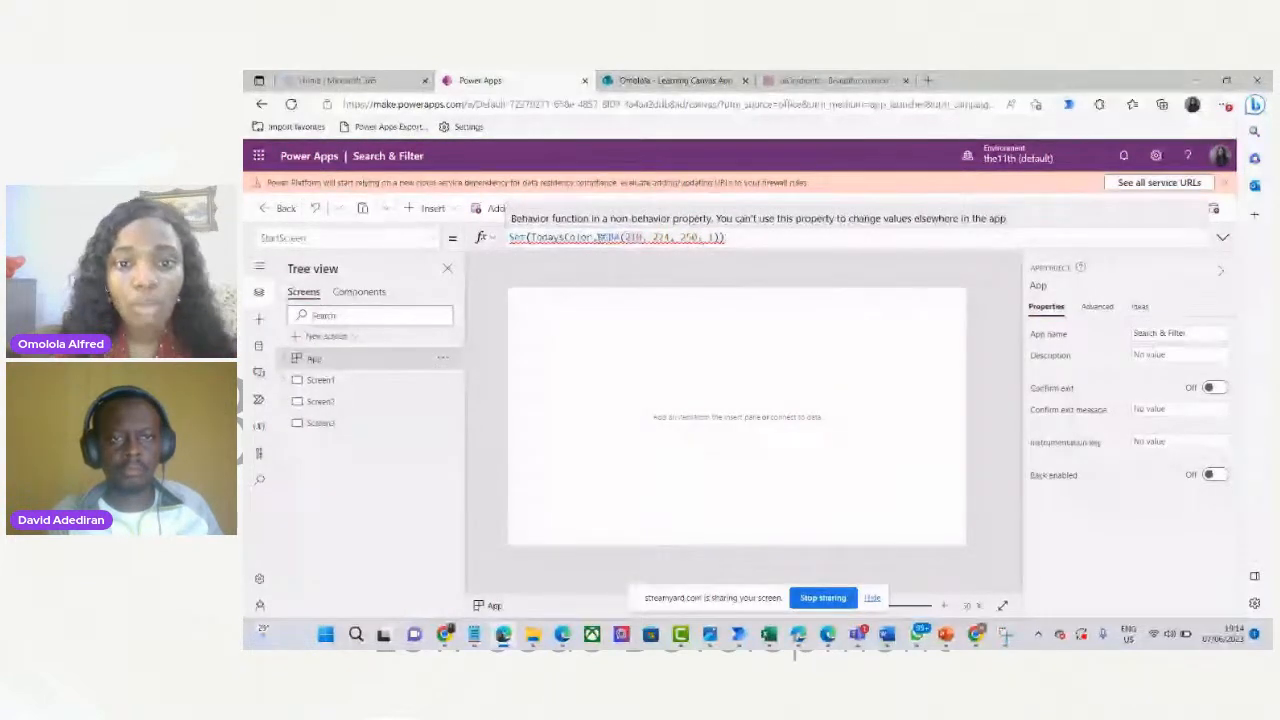
pyautogui.click(631, 237)
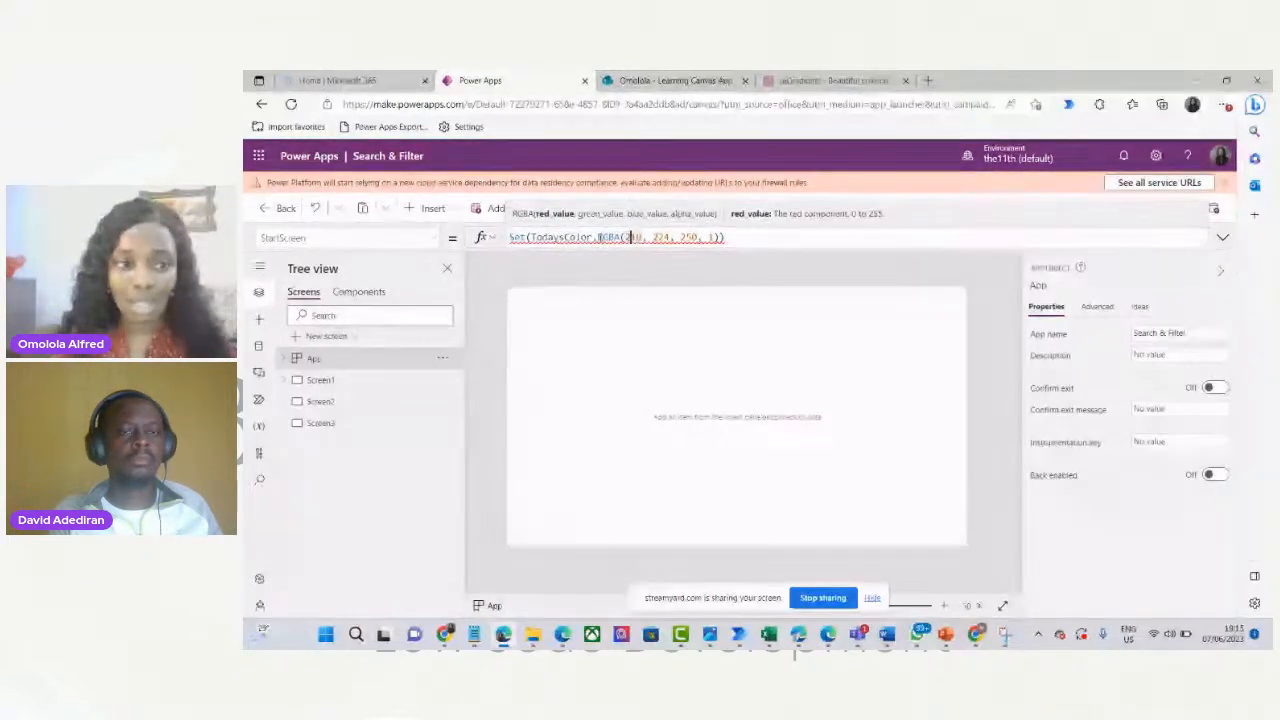
pyautogui.click(734, 239)
pyautogui.moveTo(730, 238); pyautogui.dragTo(483, 245)
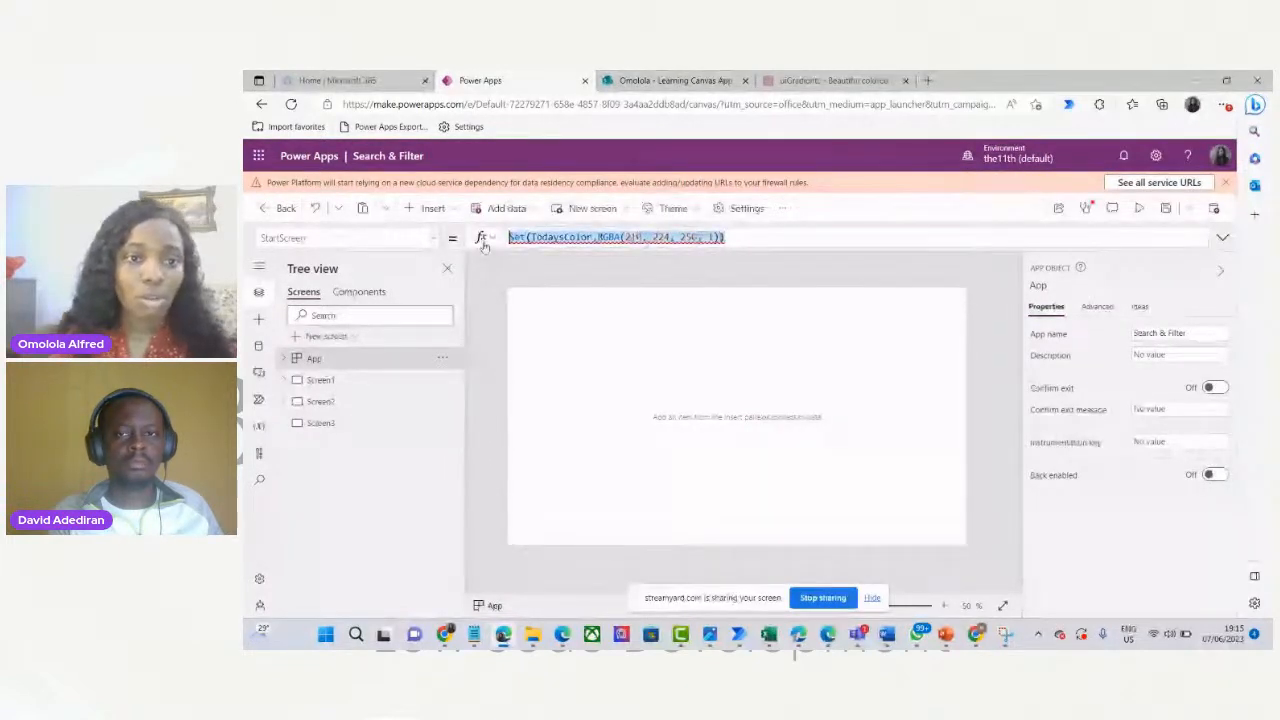
# Cut the TodaysColor formula from StartScreen, paste it into OnStart, and dismiss the warning banner.
pyautogui.press('Delete')
pyautogui.click(440, 238)
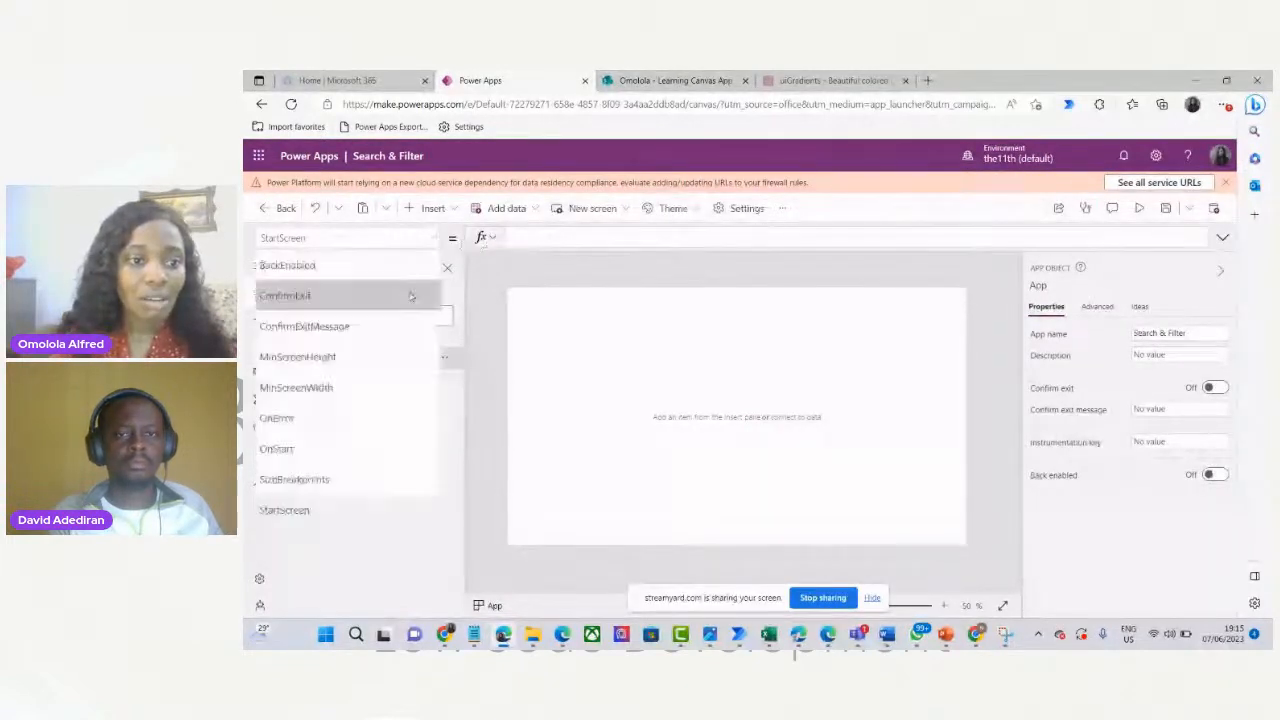
pyautogui.click(363, 449)
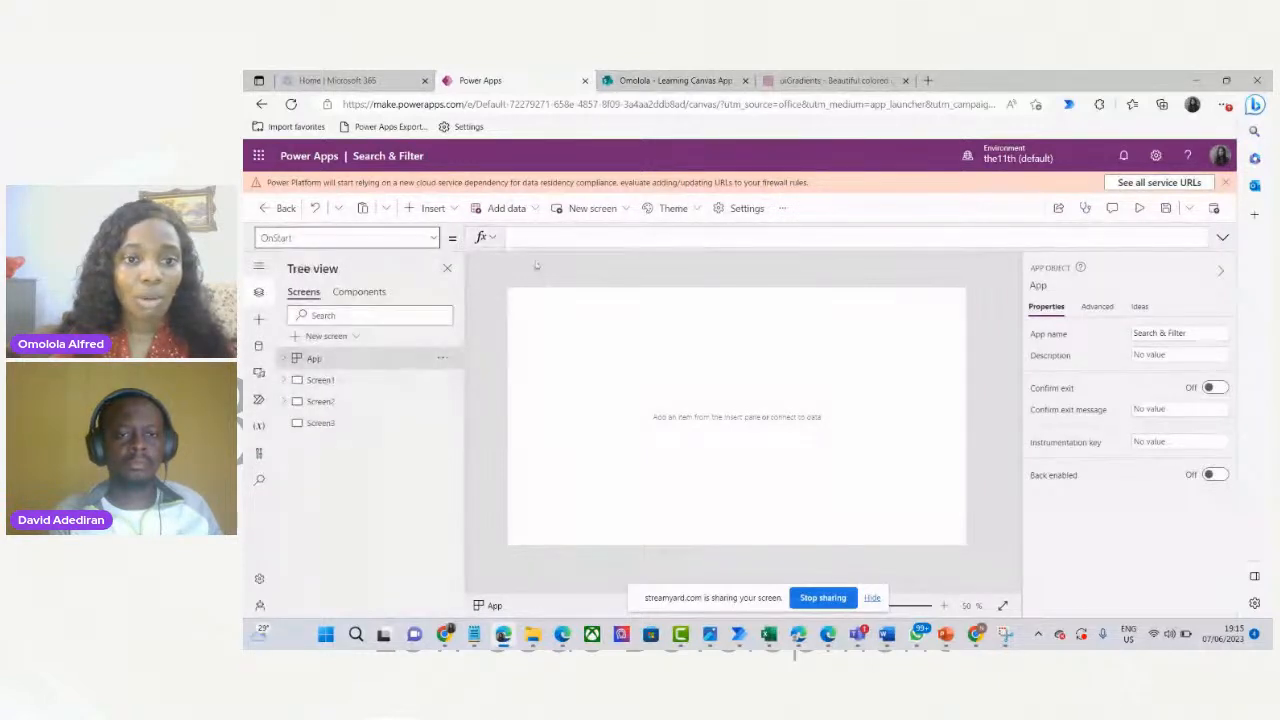
pyautogui.click(516, 238)
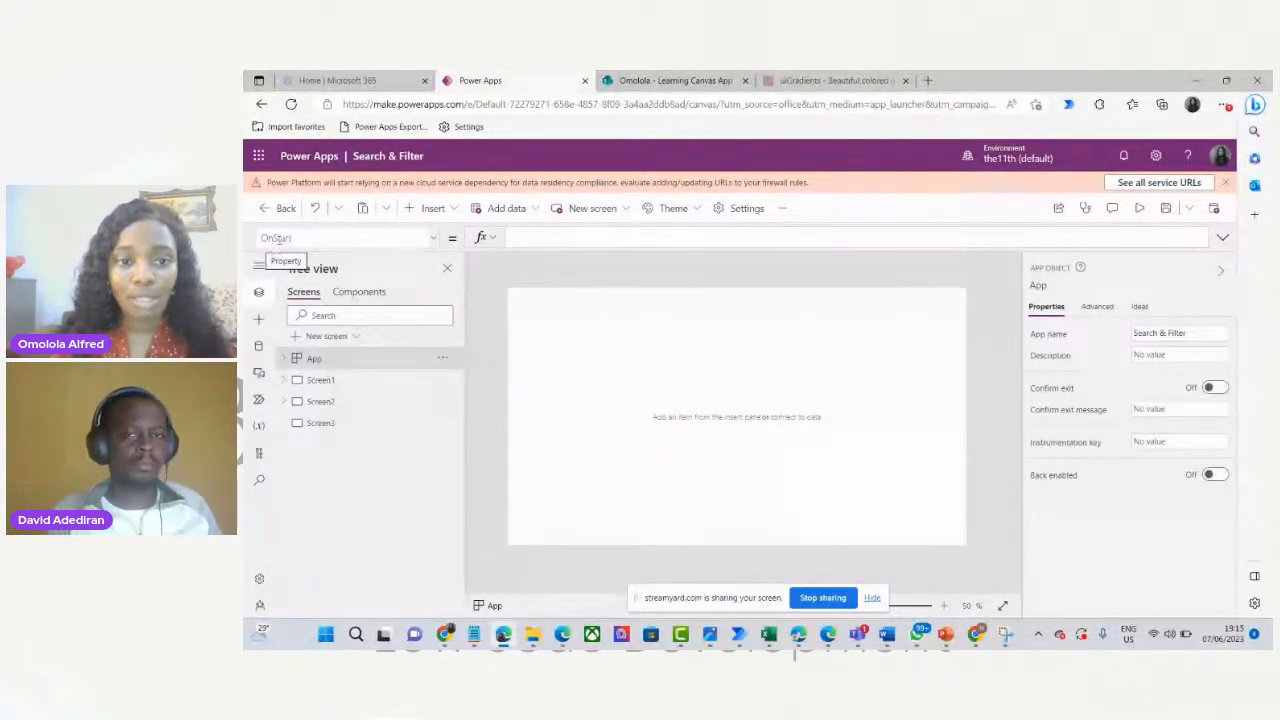
pyautogui.write('Set(TodaysColor,RGBA(210, 224, 250, 1))')
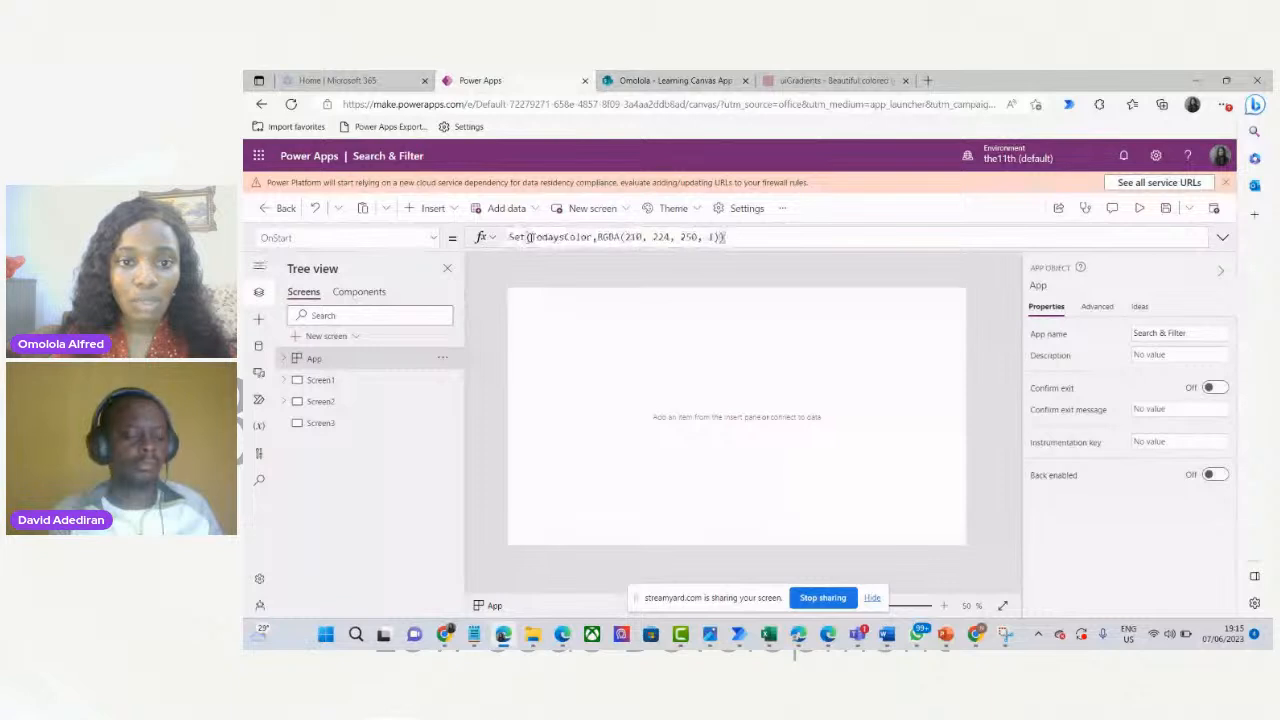
pyautogui.click(588, 237)
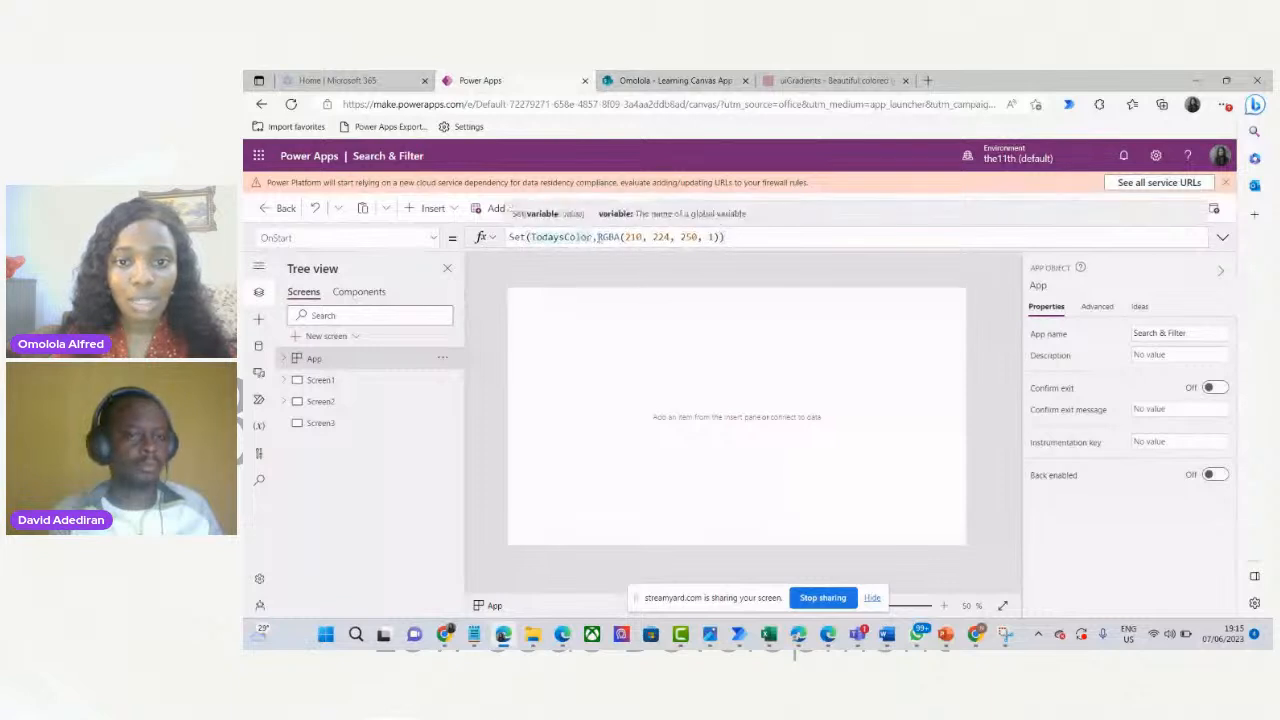
pyautogui.click(731, 238)
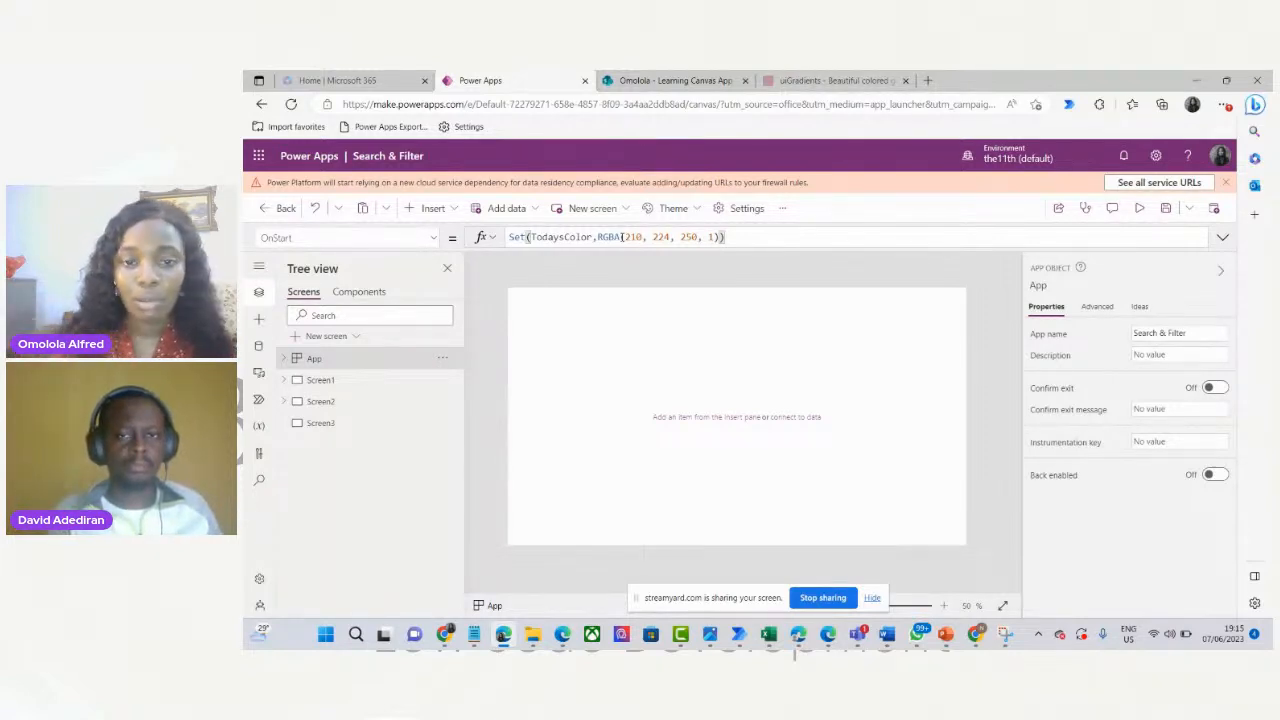
pyautogui.click(1227, 183)
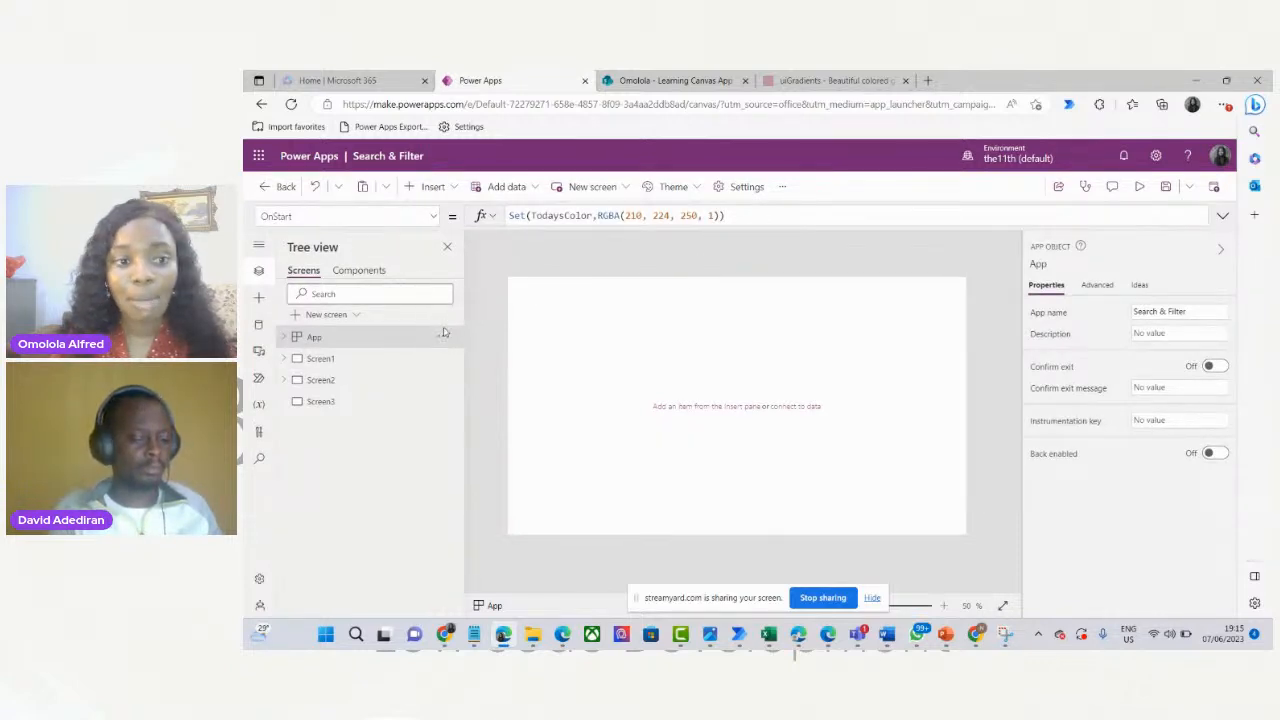
# Run the App's OnStart twice, checking the RGBA formula in between, so TodaysColor gets set.
pyautogui.click(441, 338)
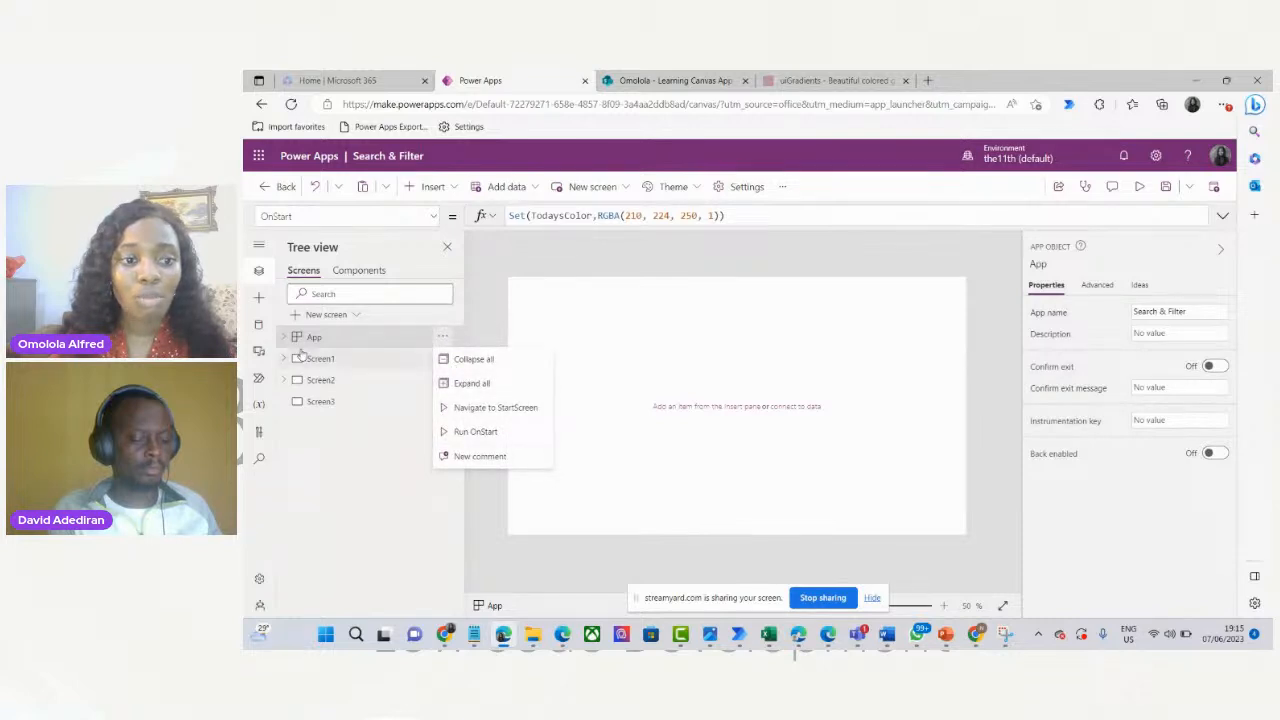
pyautogui.click(475, 433)
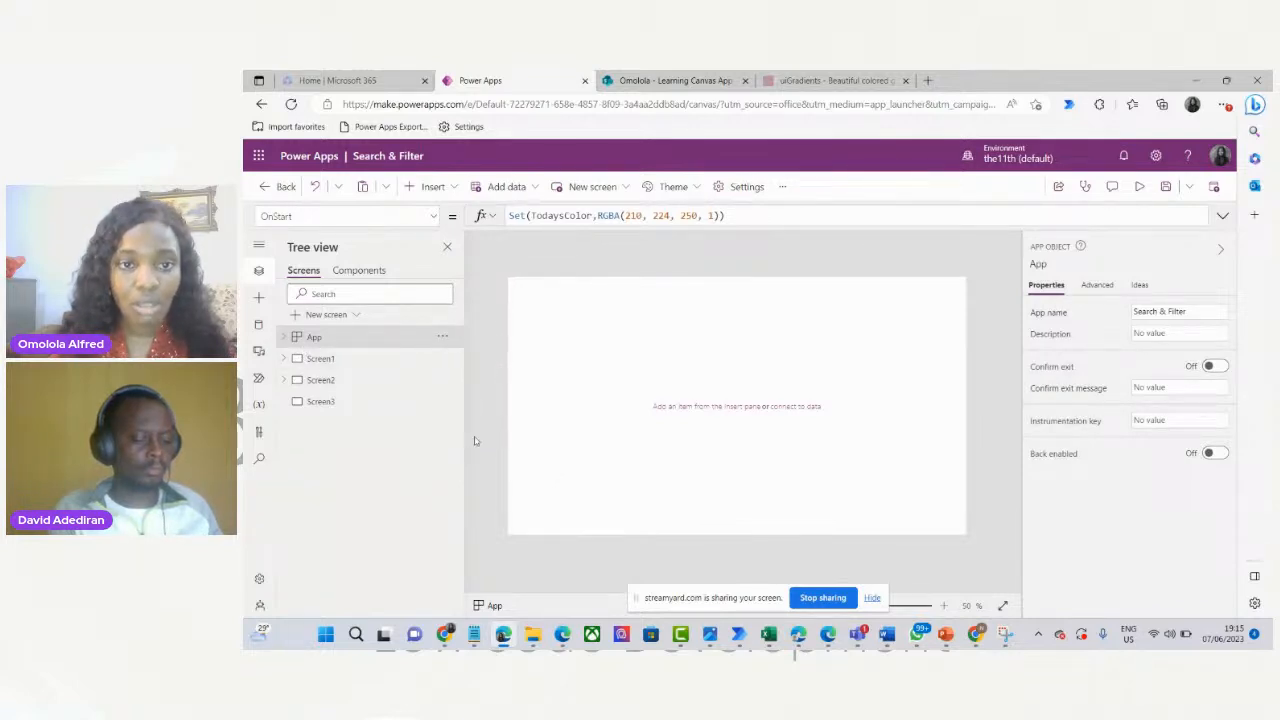
pyautogui.click(730, 218)
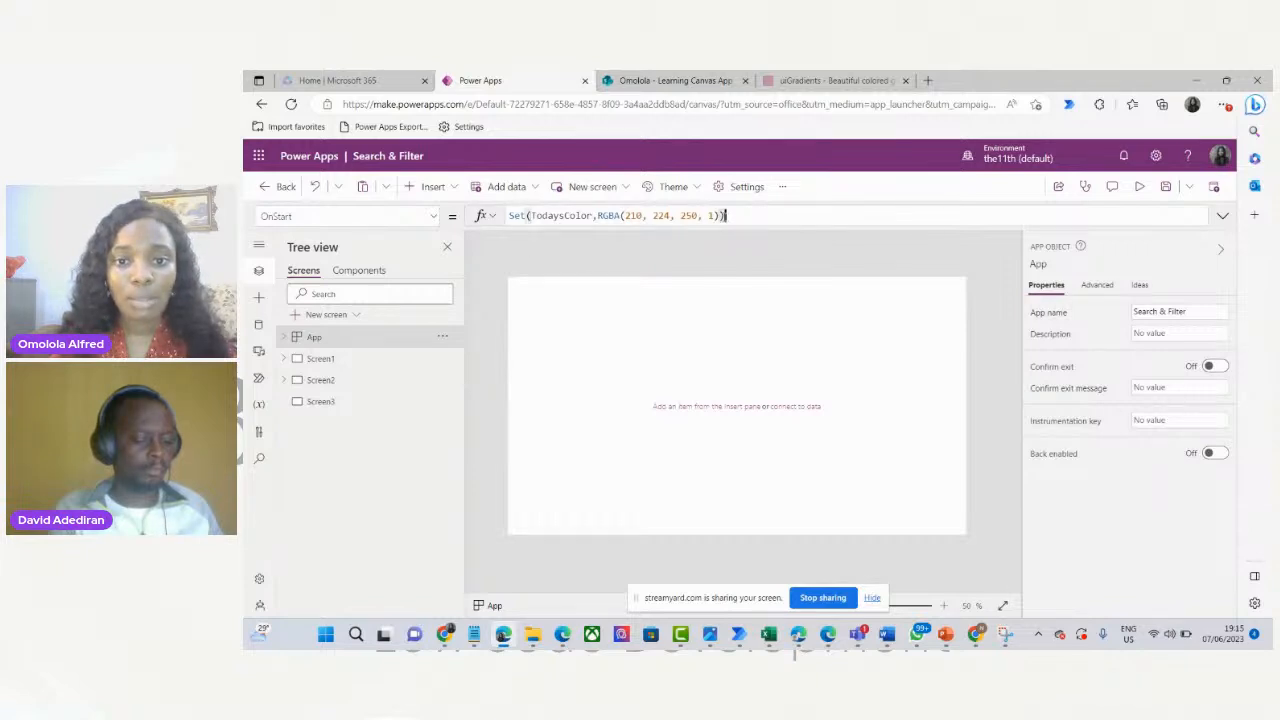
pyautogui.click(715, 216)
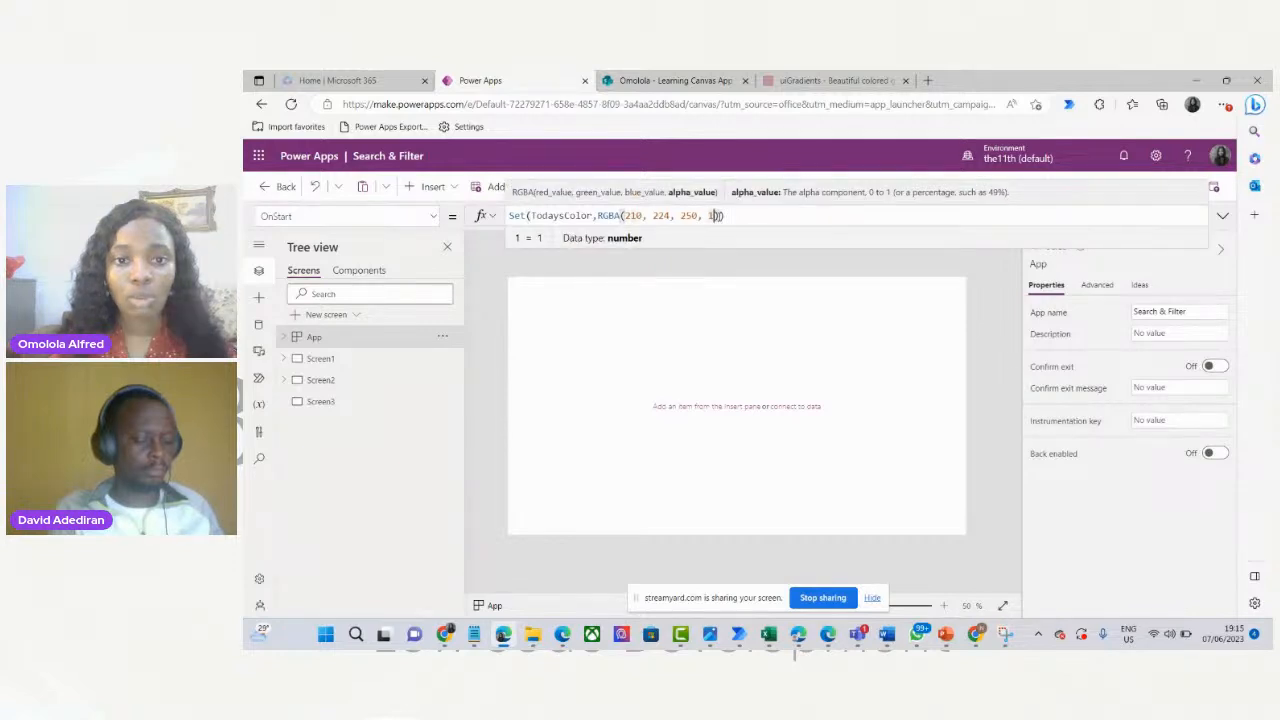
pyautogui.click(725, 216)
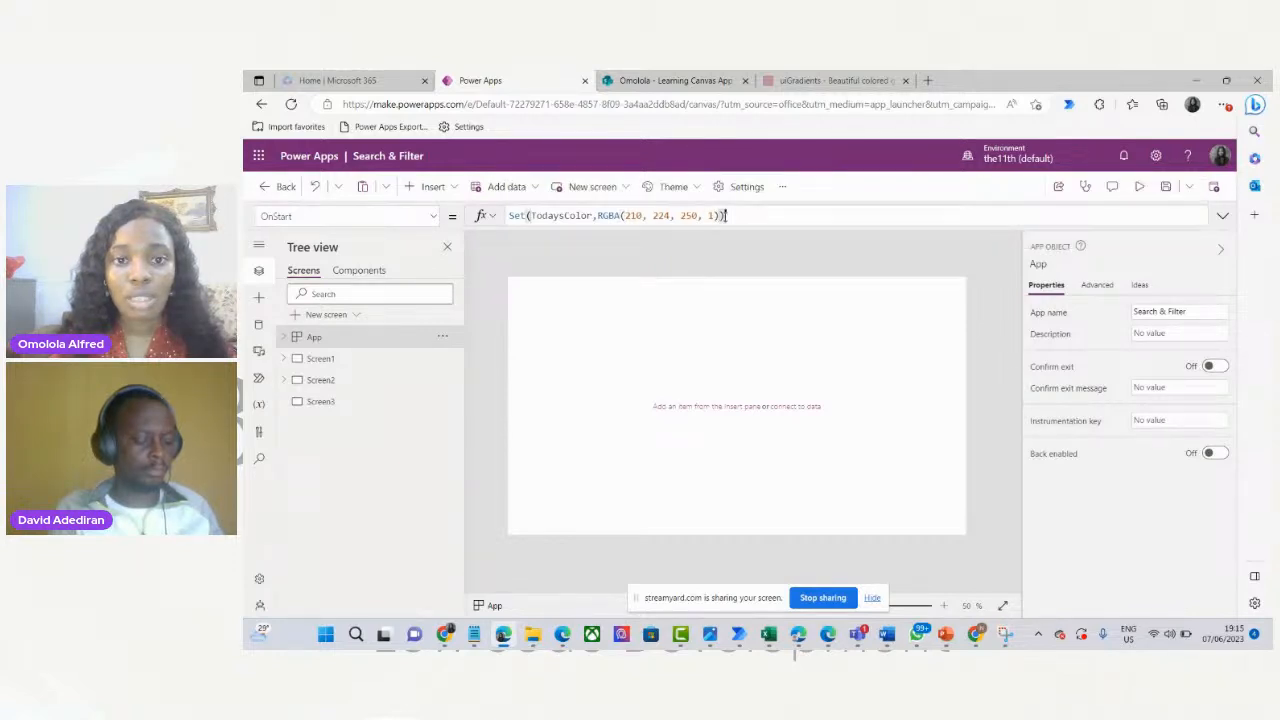
pyautogui.click(442, 337)
pyautogui.click(475, 431)
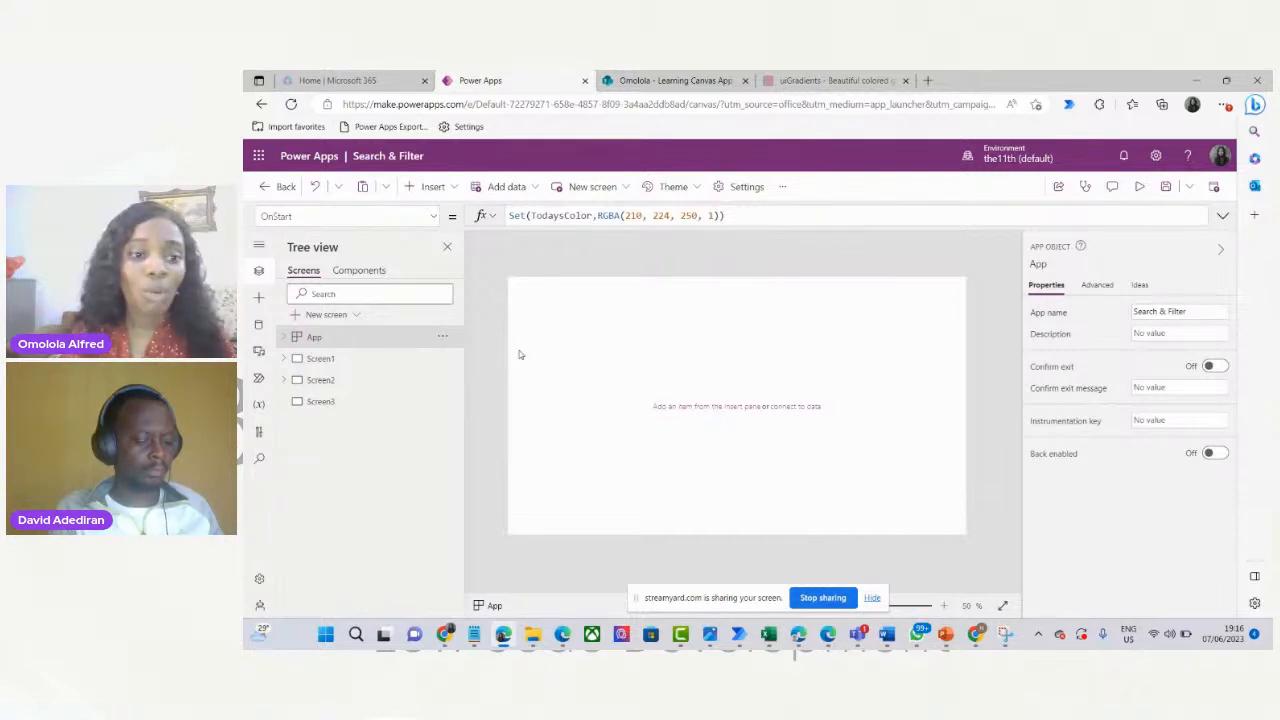
# Replace Screen2's fixed RGBA Fill with the TodaysColor variable.
pyautogui.click(391, 380)
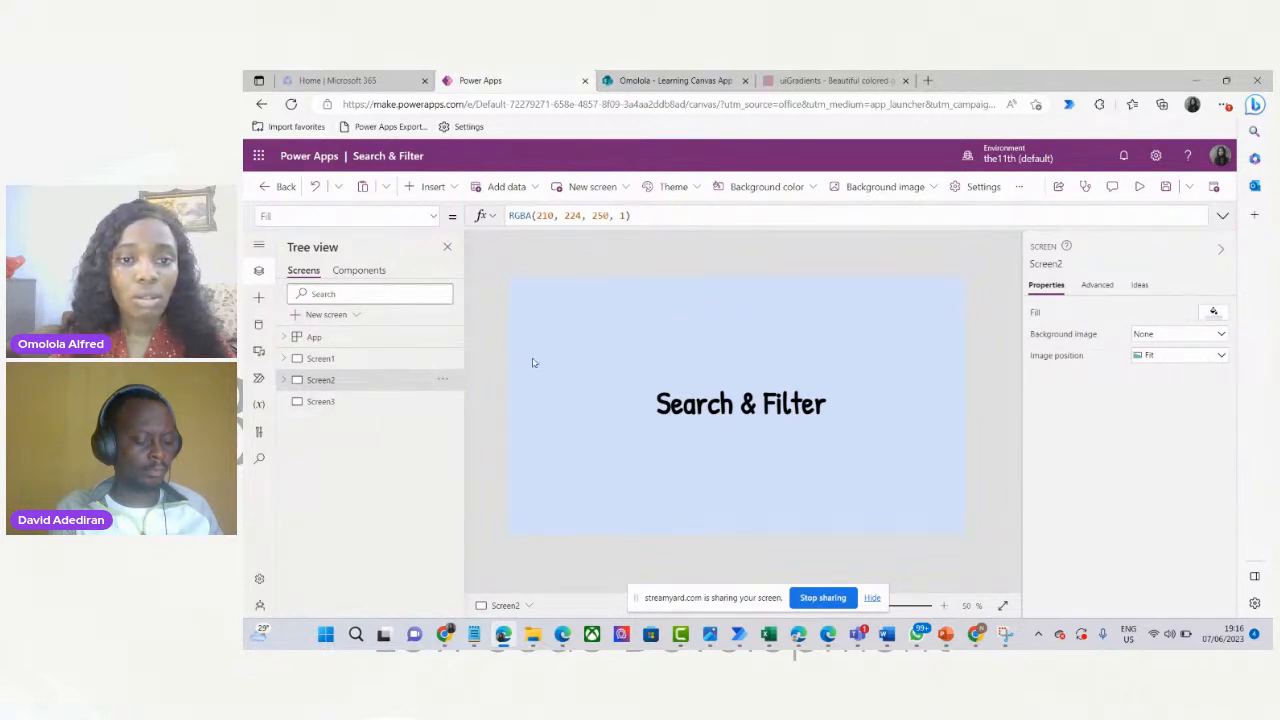
pyautogui.moveTo(639, 214); pyautogui.dragTo(481, 216)
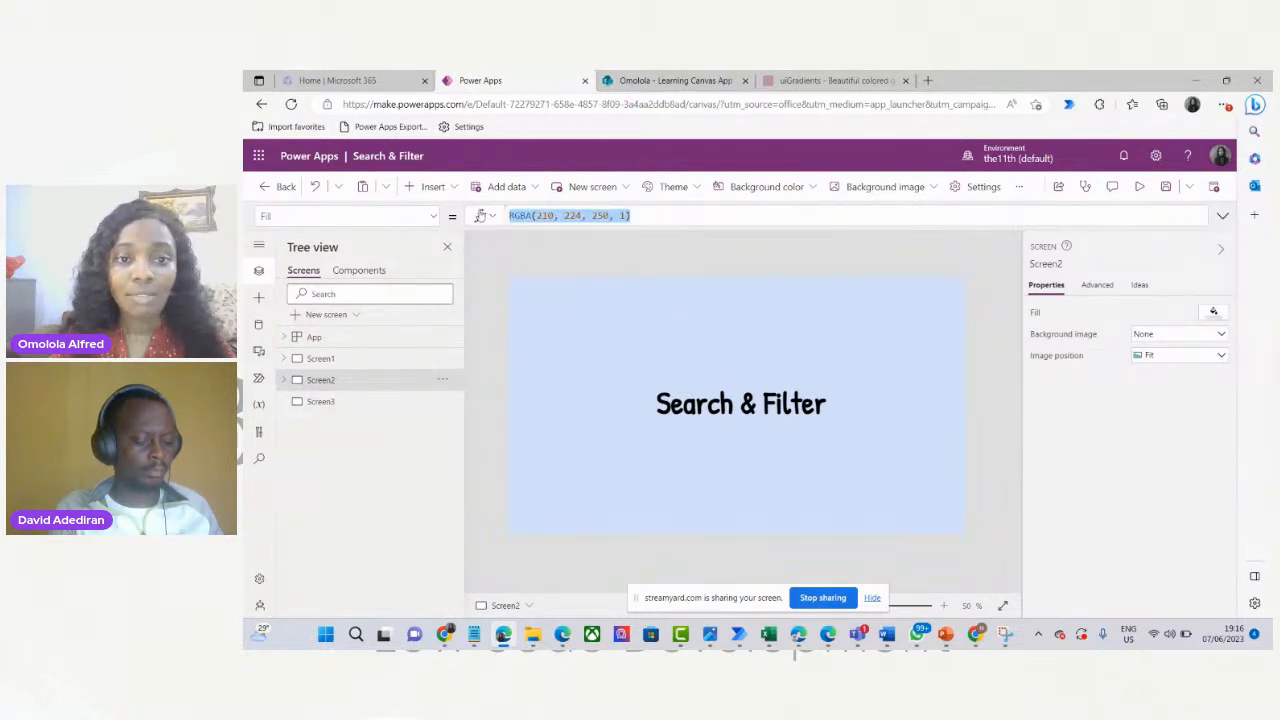
pyautogui.press('BackSpace')
pyautogui.write('To')
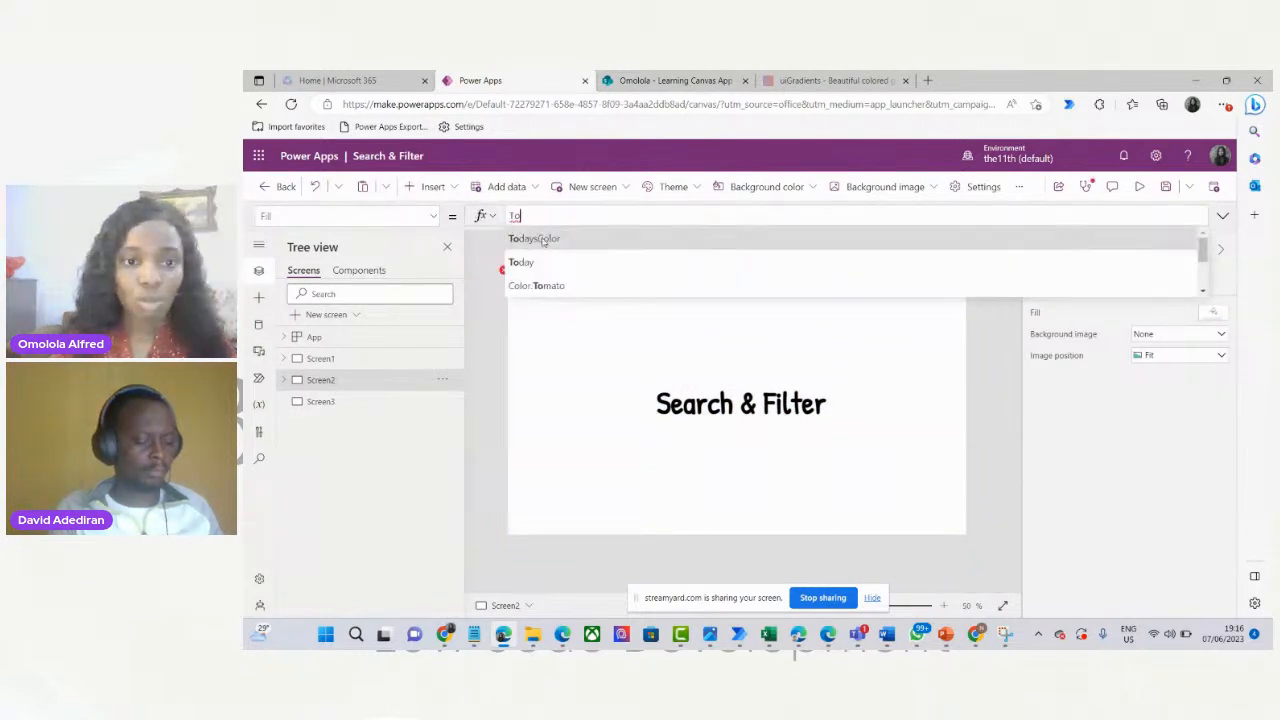
pyautogui.click(544, 240)
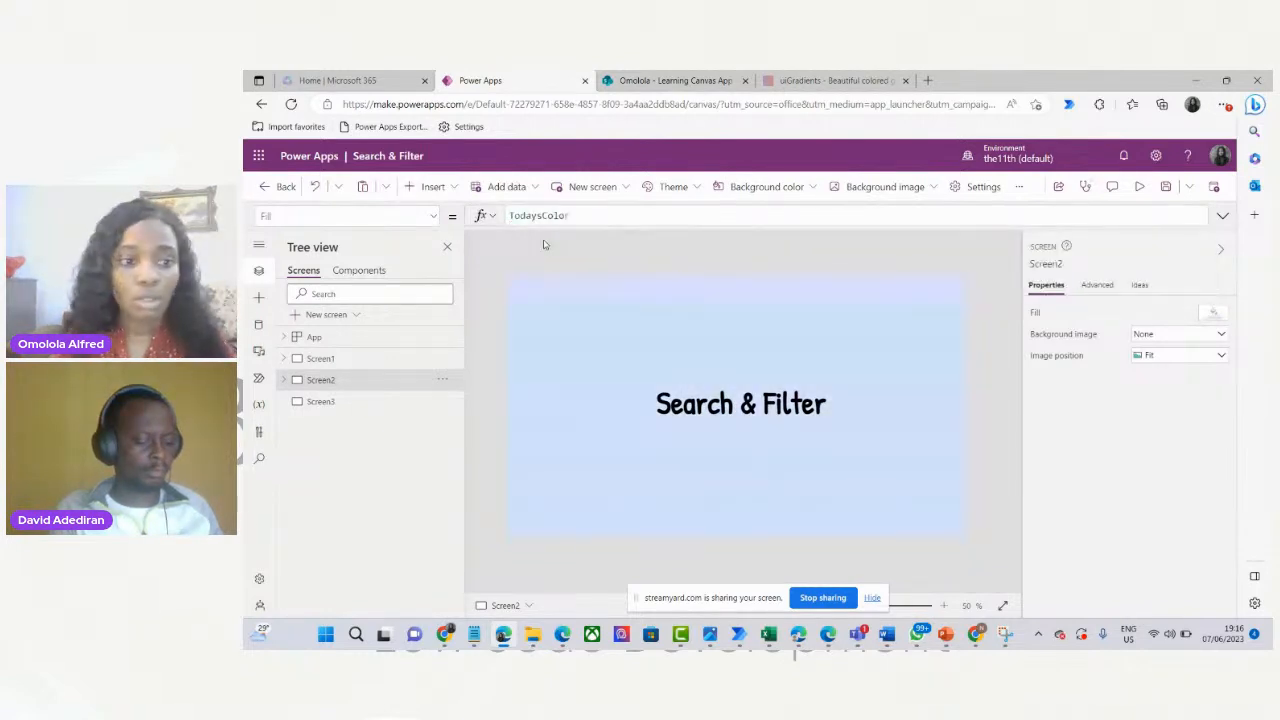
# Change Screen3's Fill from White to TodaysColor and show the Data pane.
pyautogui.click(320, 401)
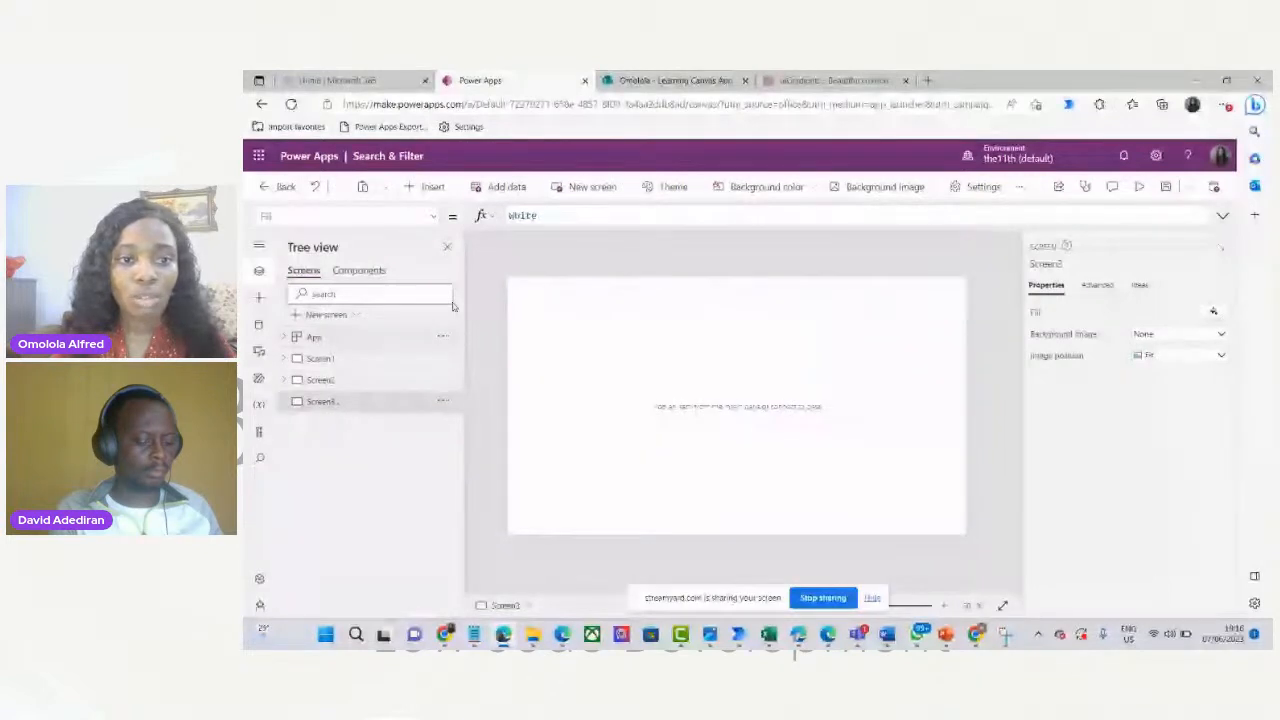
pyautogui.click(552, 214)
pyautogui.hotkey('ctrl', 'a')
pyautogui.write('Today')
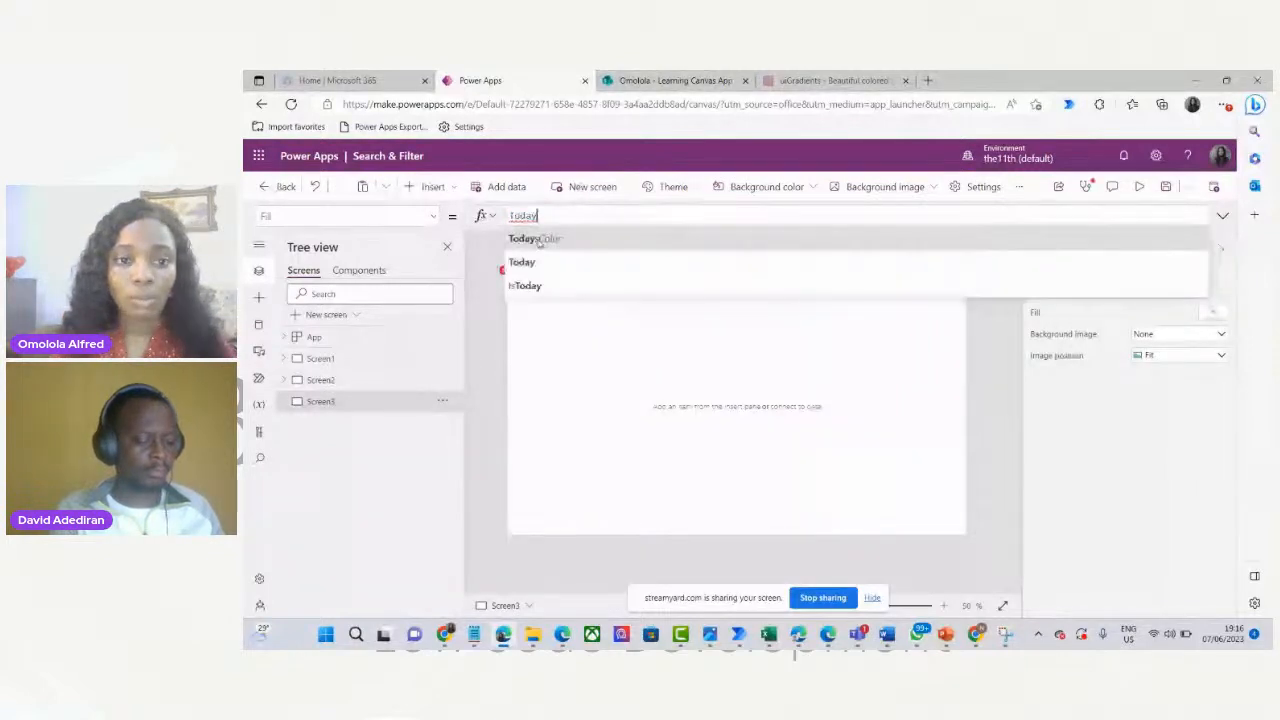
pyautogui.press('Tab')
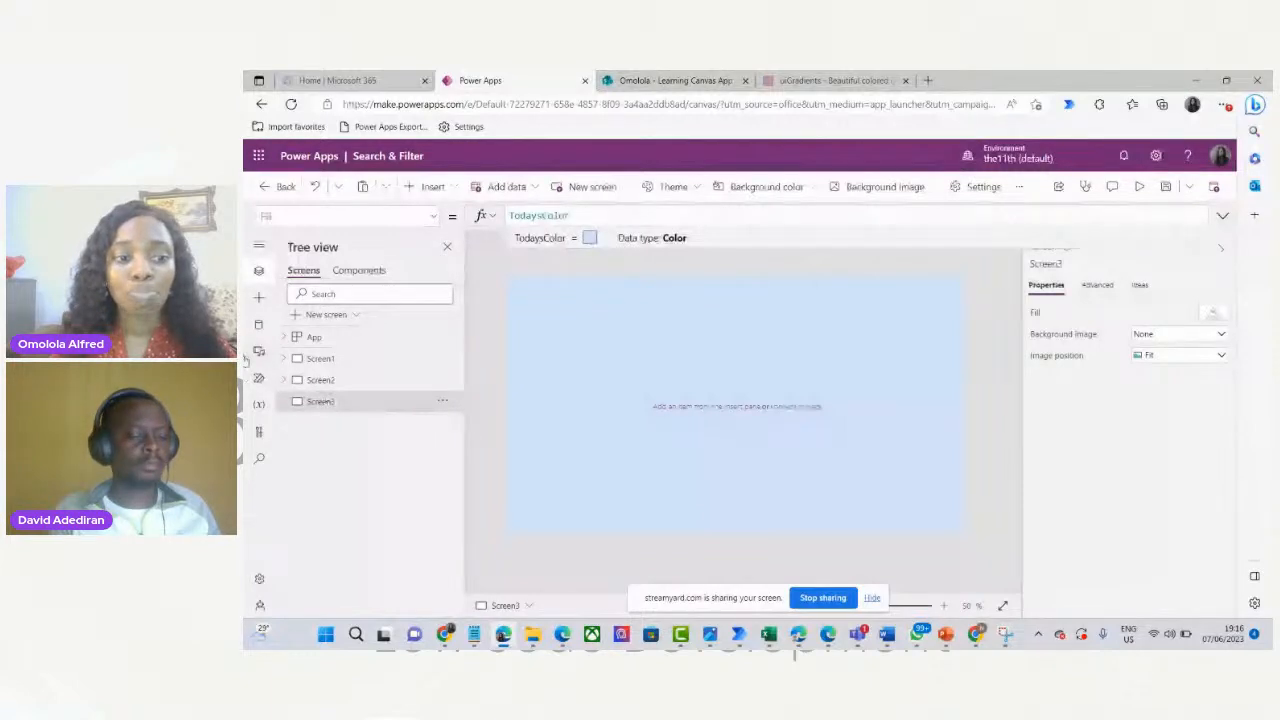
pyautogui.click(259, 325)
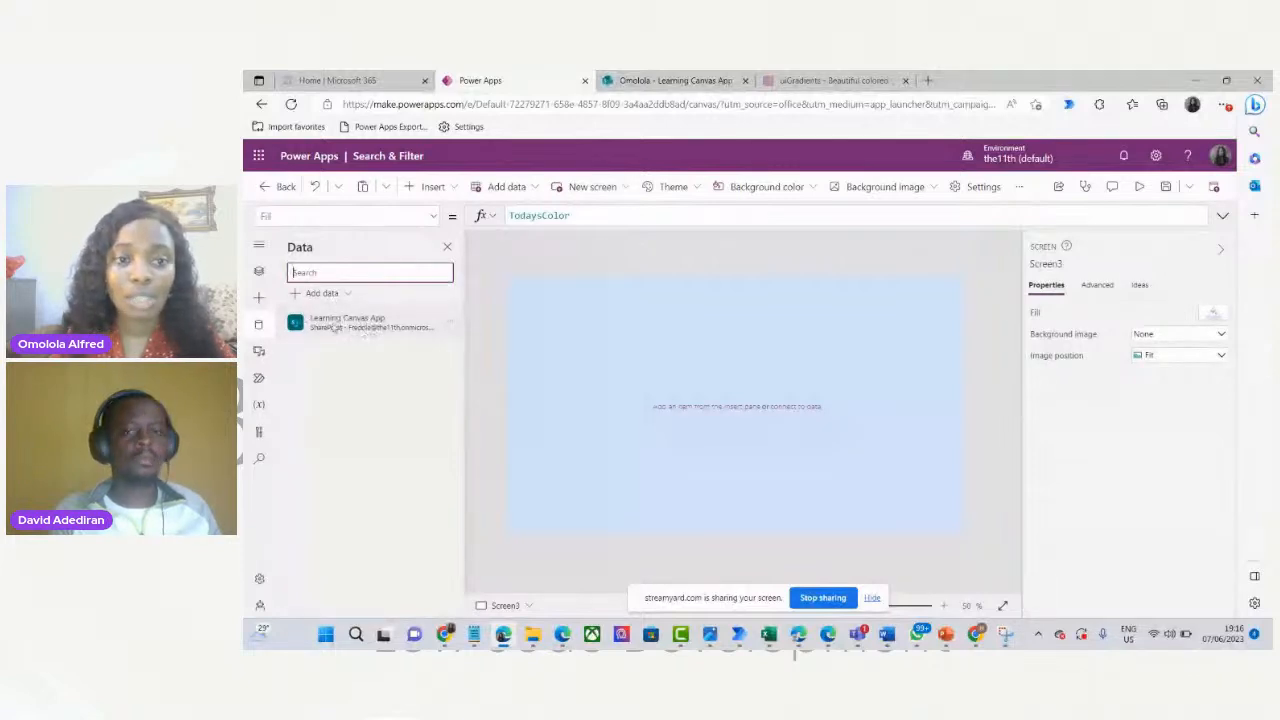
# Back in Tree view, insert a sample vertical gallery onto Screen3.
pyautogui.click(259, 271)
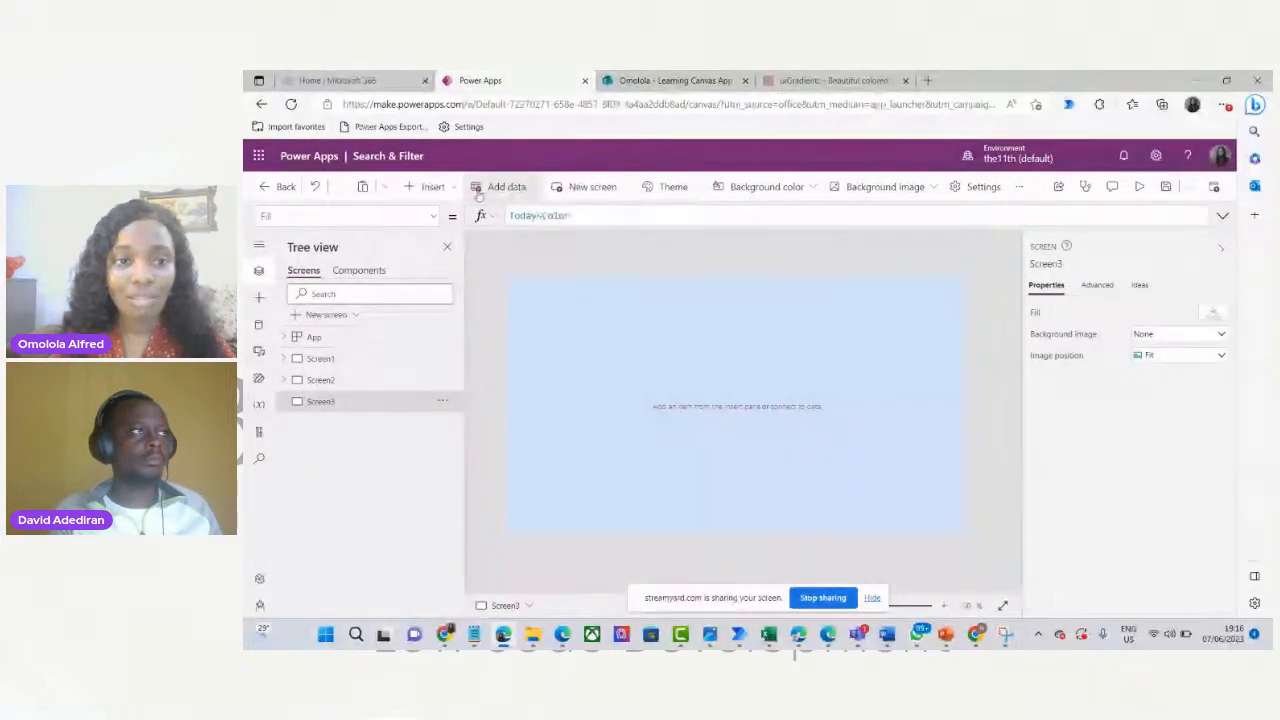
pyautogui.click(430, 187)
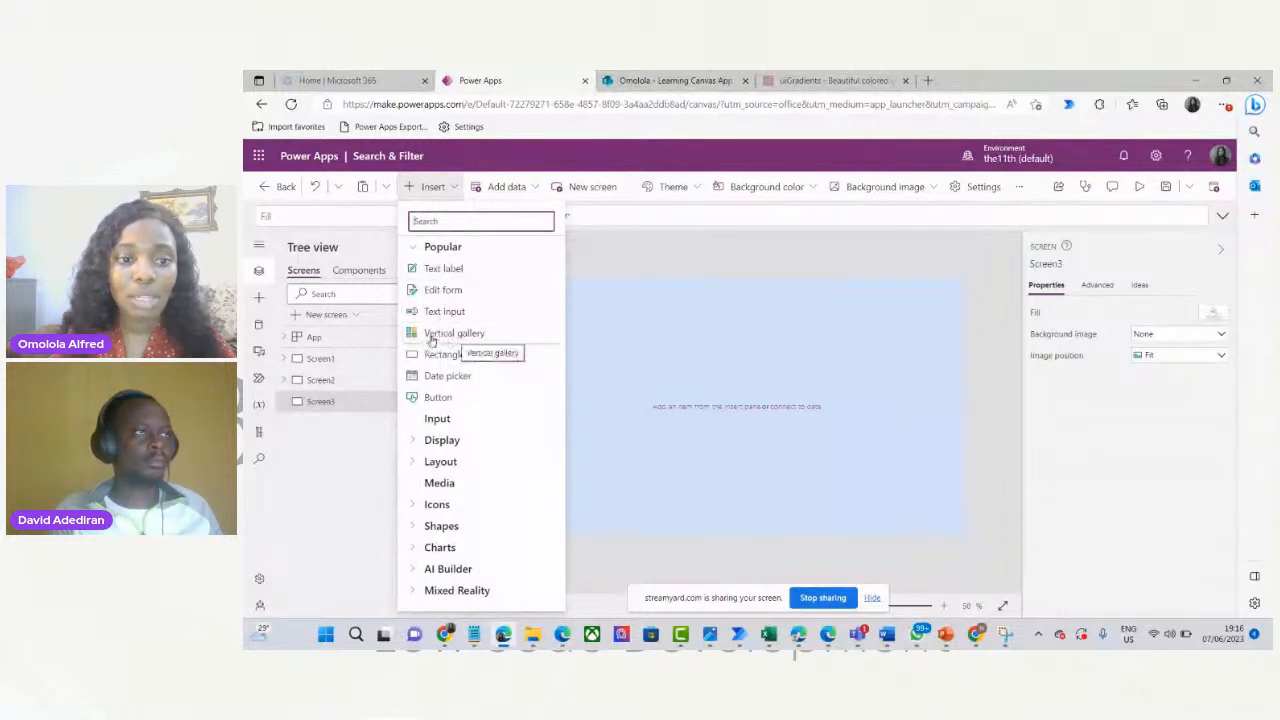
pyautogui.click(416, 250)
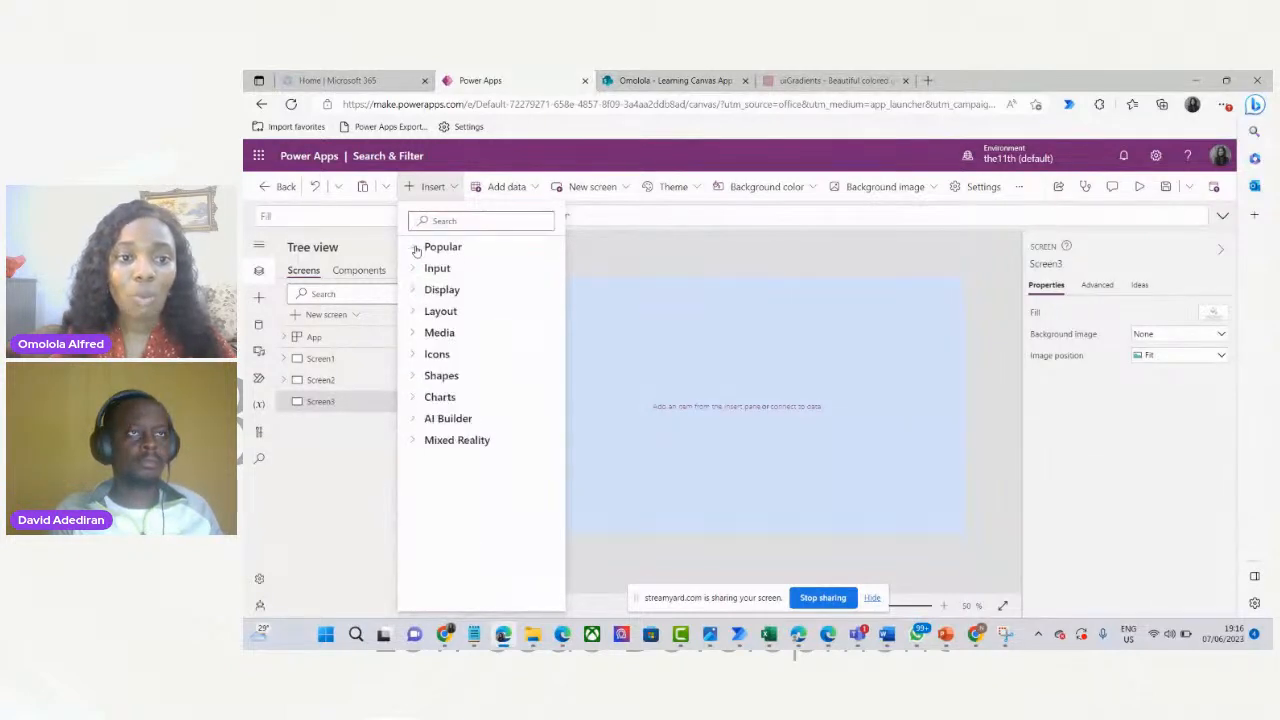
pyautogui.click(417, 313)
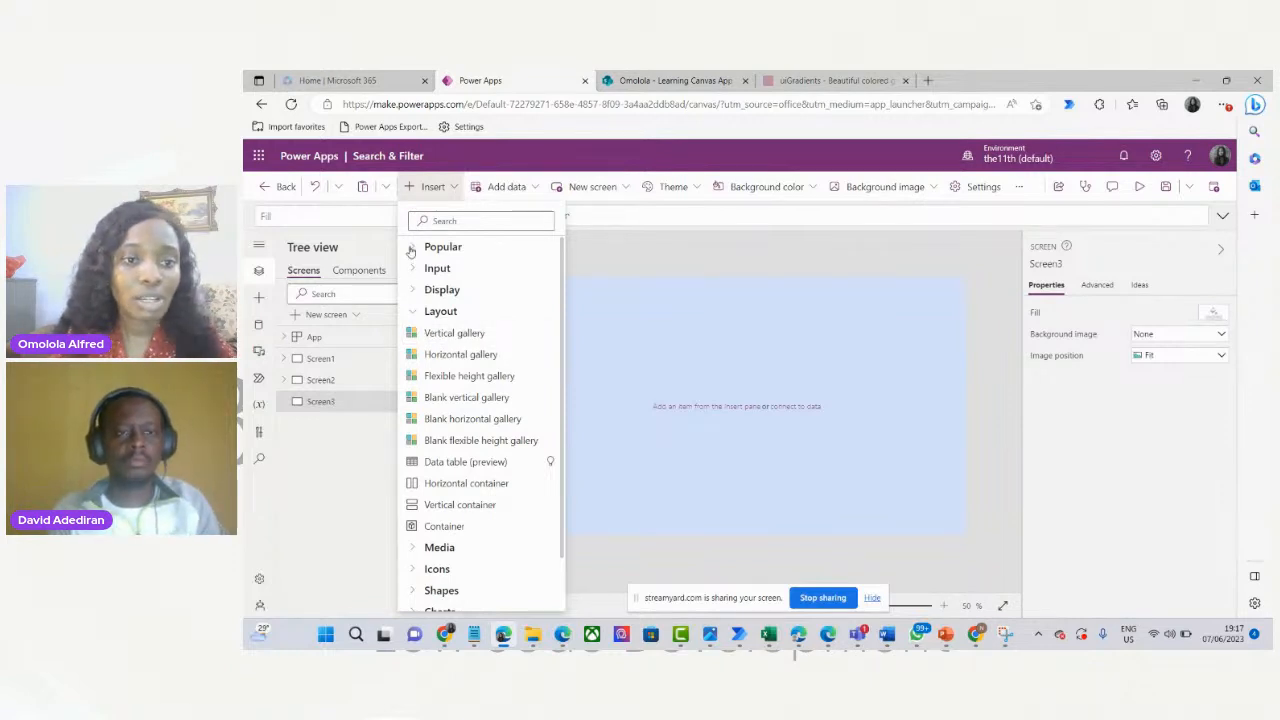
pyautogui.click(412, 250)
pyautogui.click(448, 334)
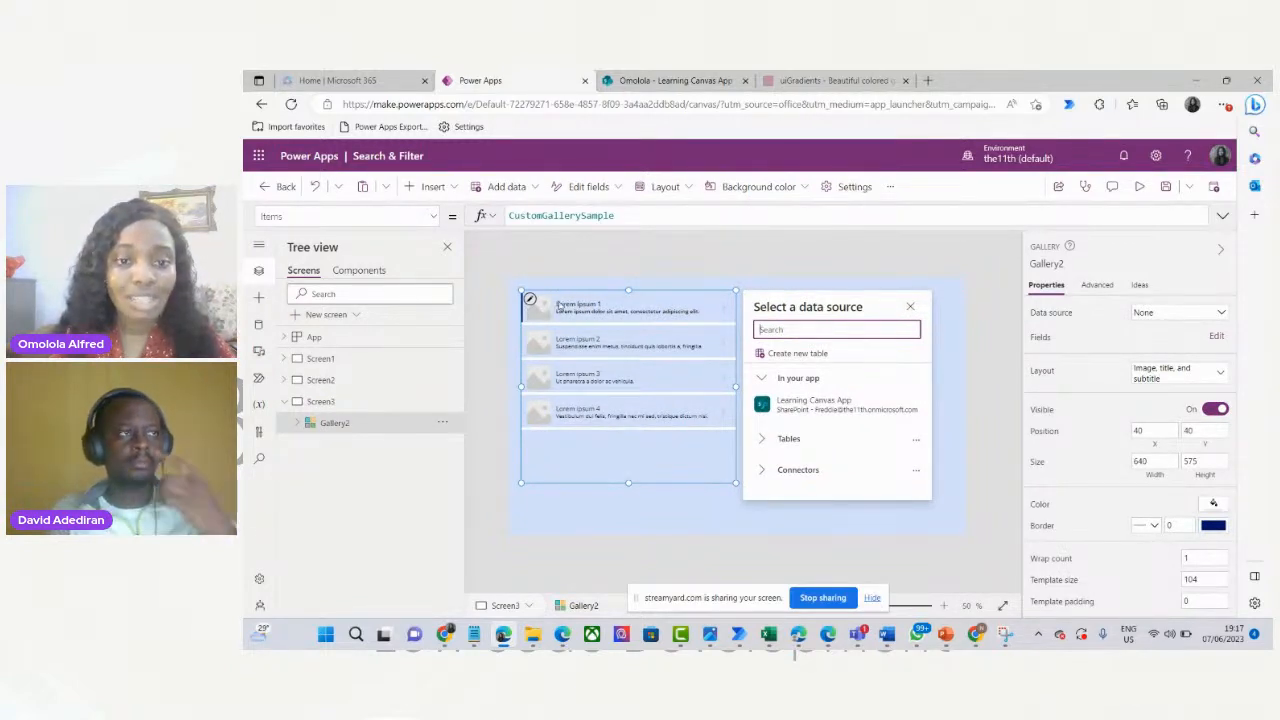
# Inspect the gallery's title, subtitle and image controls, then delete Gallery2.
pyautogui.click(593, 302)
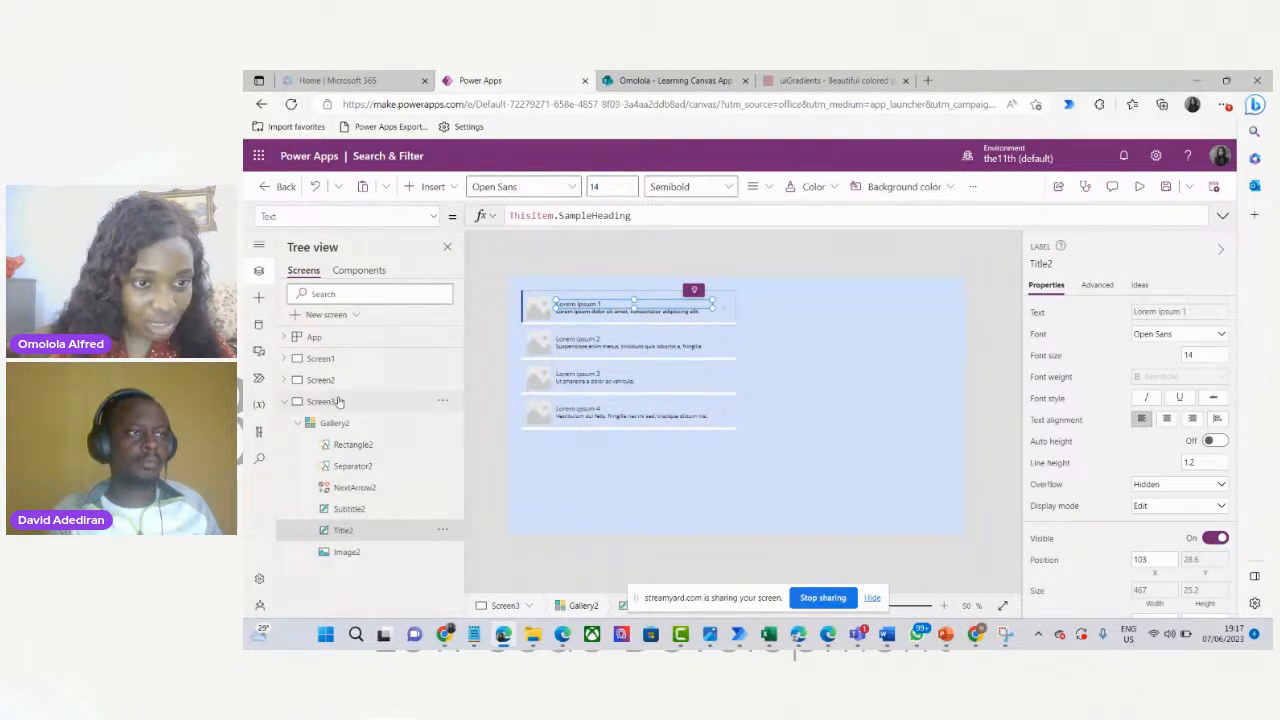
pyautogui.click(292, 403)
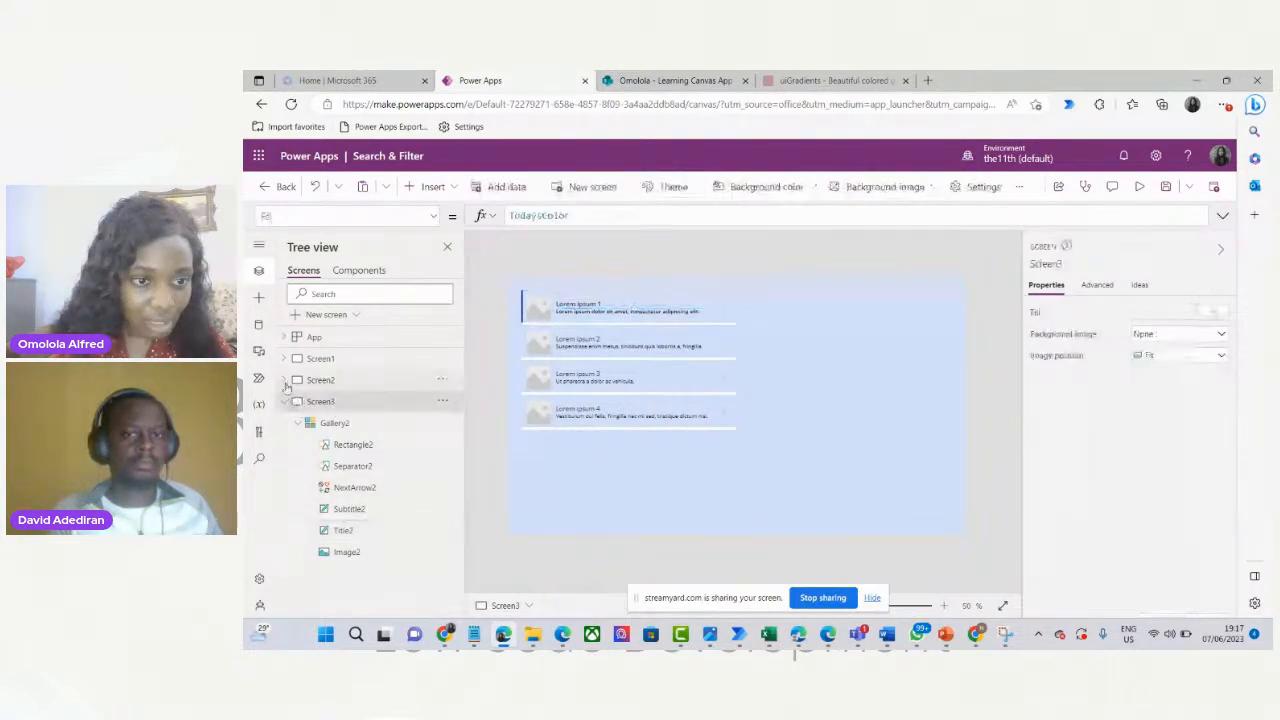
pyautogui.click(284, 380)
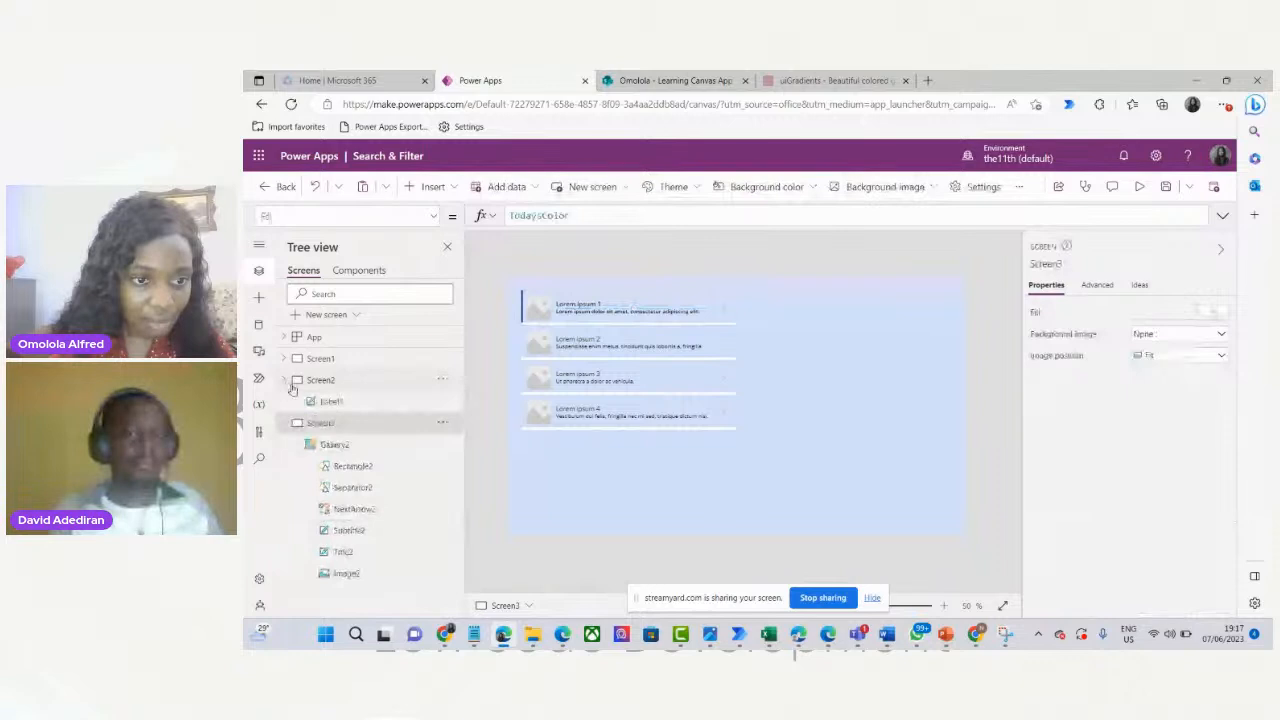
pyautogui.click(345, 551)
pyautogui.click(356, 531)
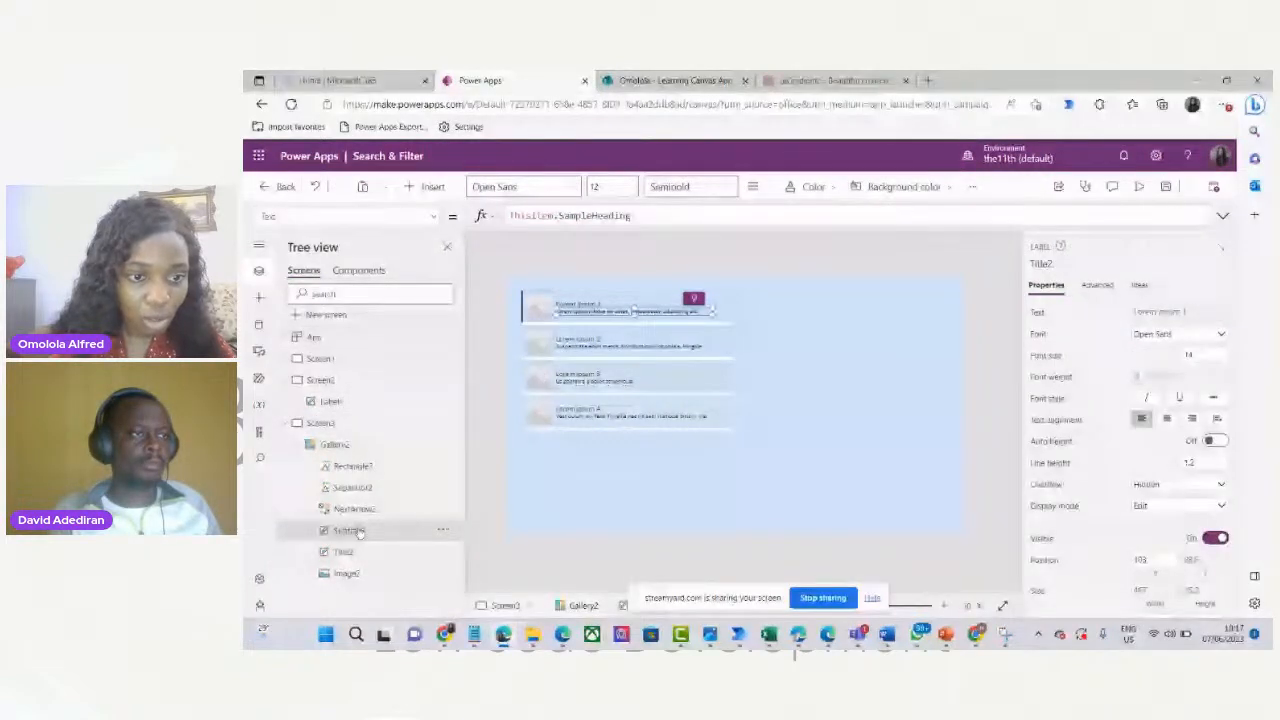
pyautogui.click(350, 572)
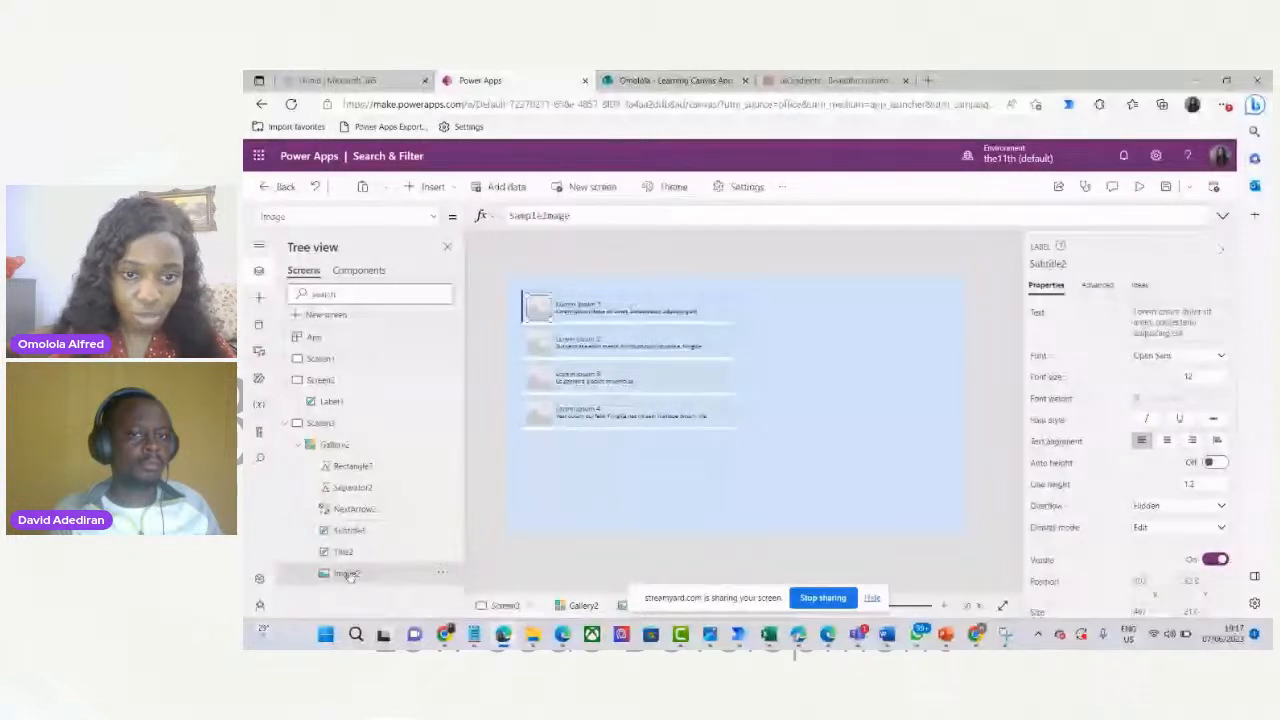
pyautogui.click(706, 421)
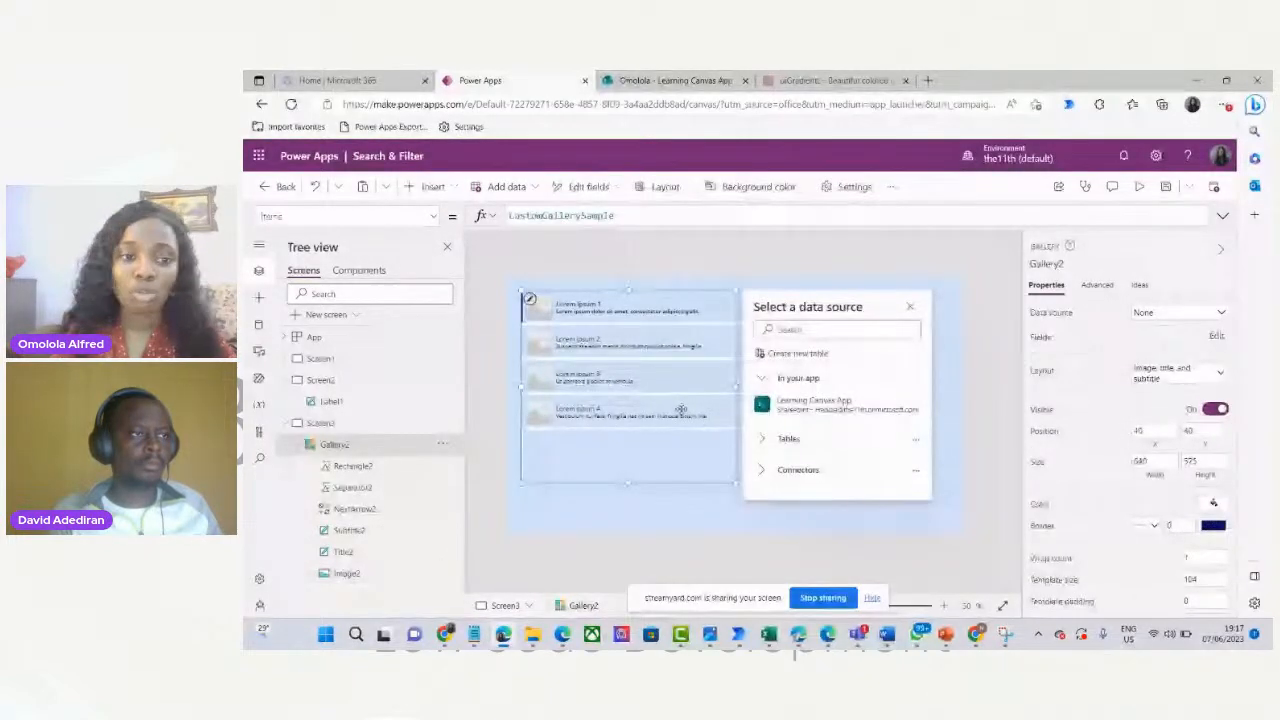
pyautogui.press('Delete')
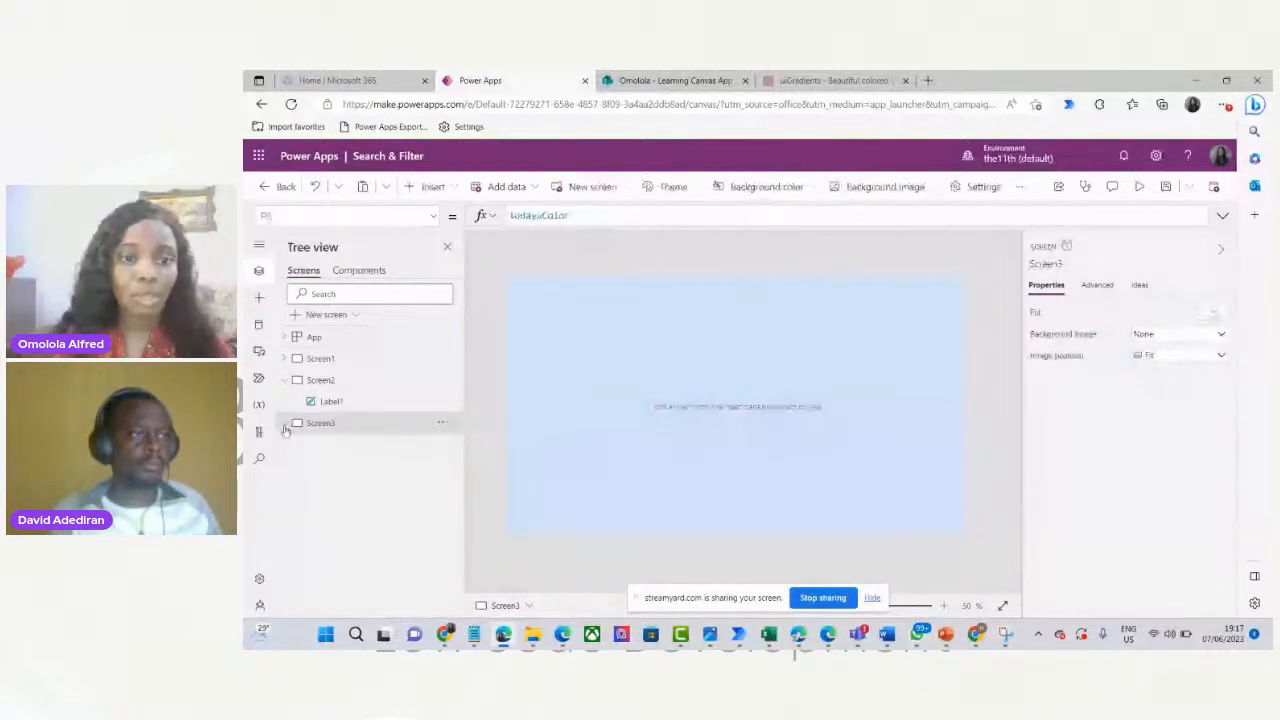
# Insert a Blank vertical gallery, Gallery3, onto Screen3 from the Layout controls.
pyautogui.click(435, 187)
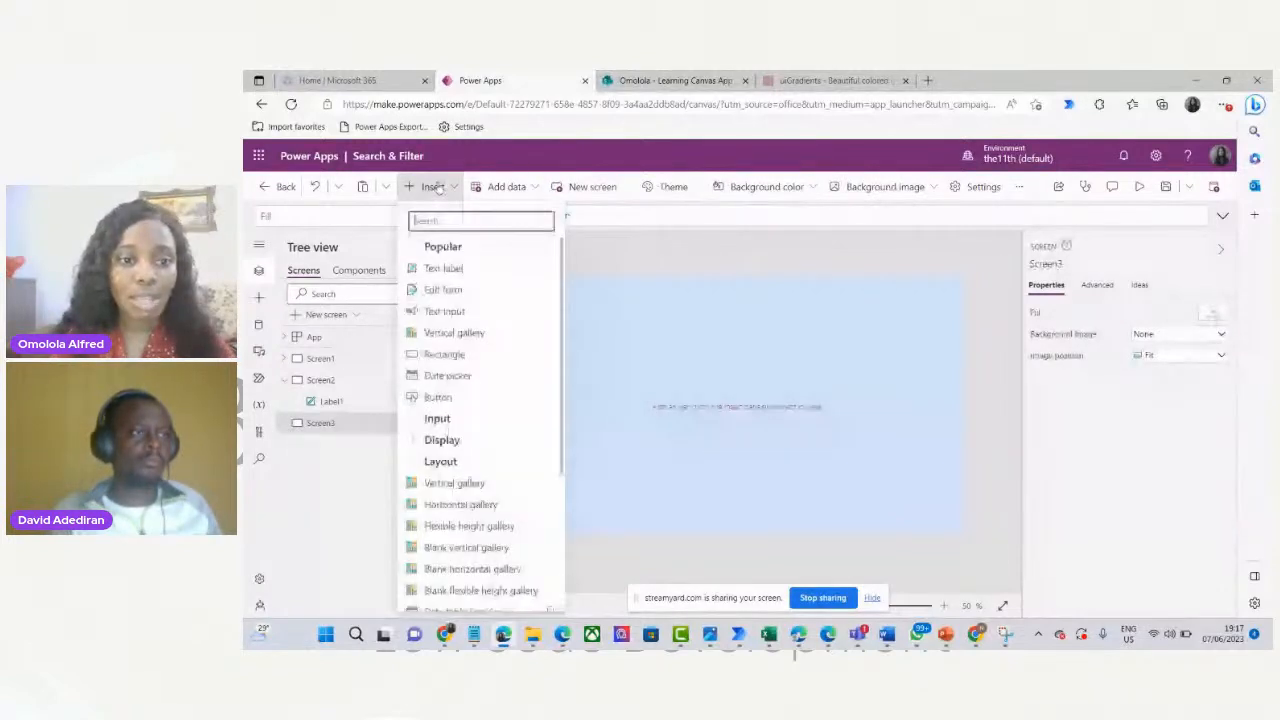
pyautogui.click(411, 251)
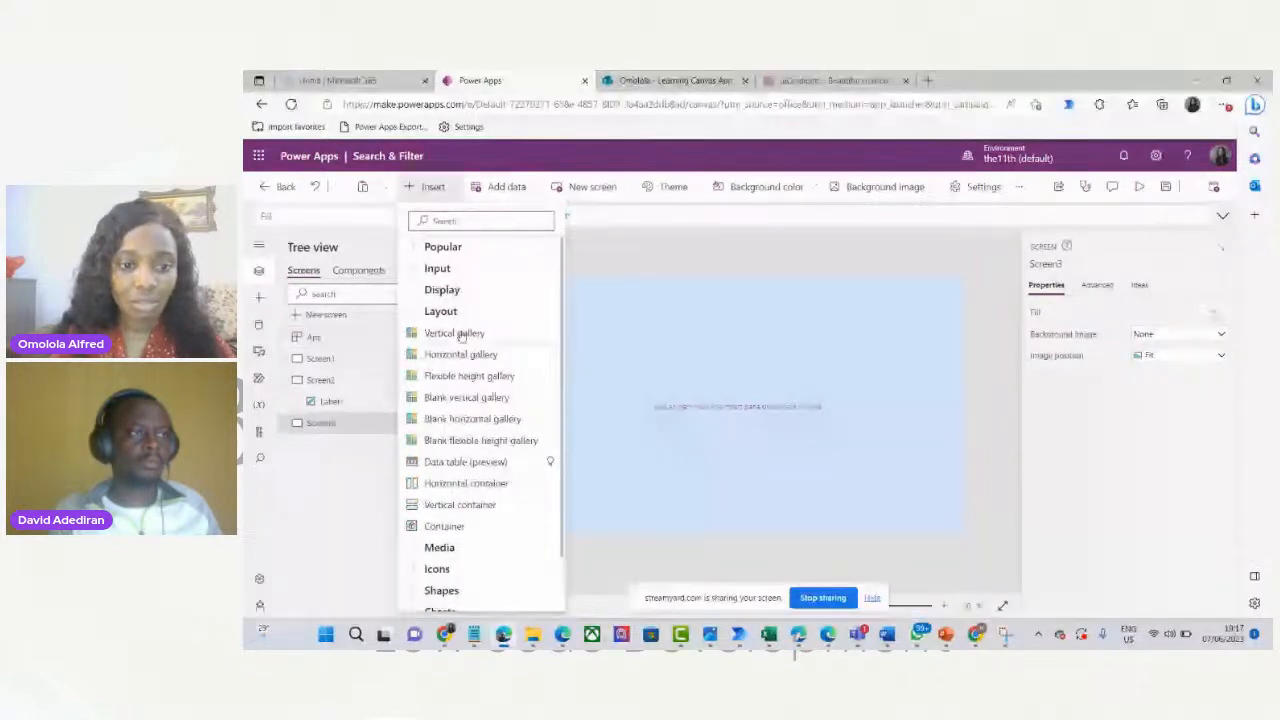
pyautogui.click(479, 396)
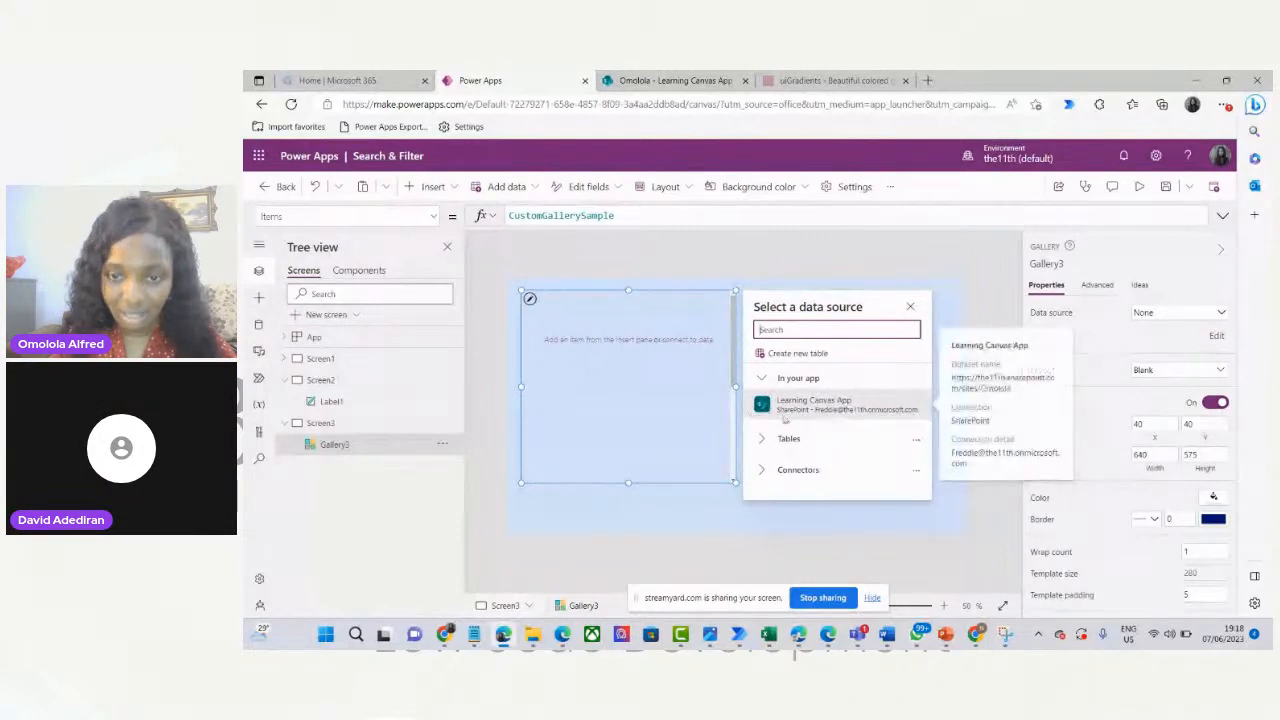
# Bind Gallery3 to the Learning Canvas App list and drag it toward the screen centre.
pyautogui.click(838, 408)
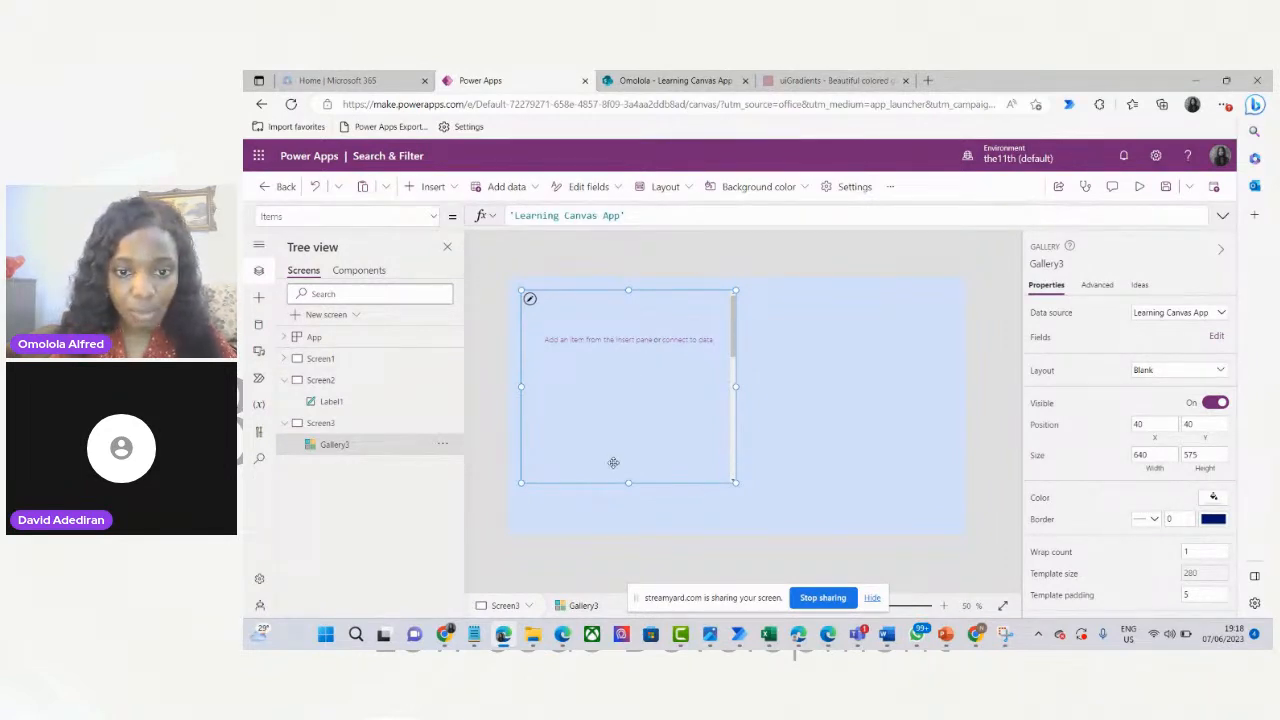
pyautogui.moveTo(608, 477); pyautogui.dragTo(709, 515)
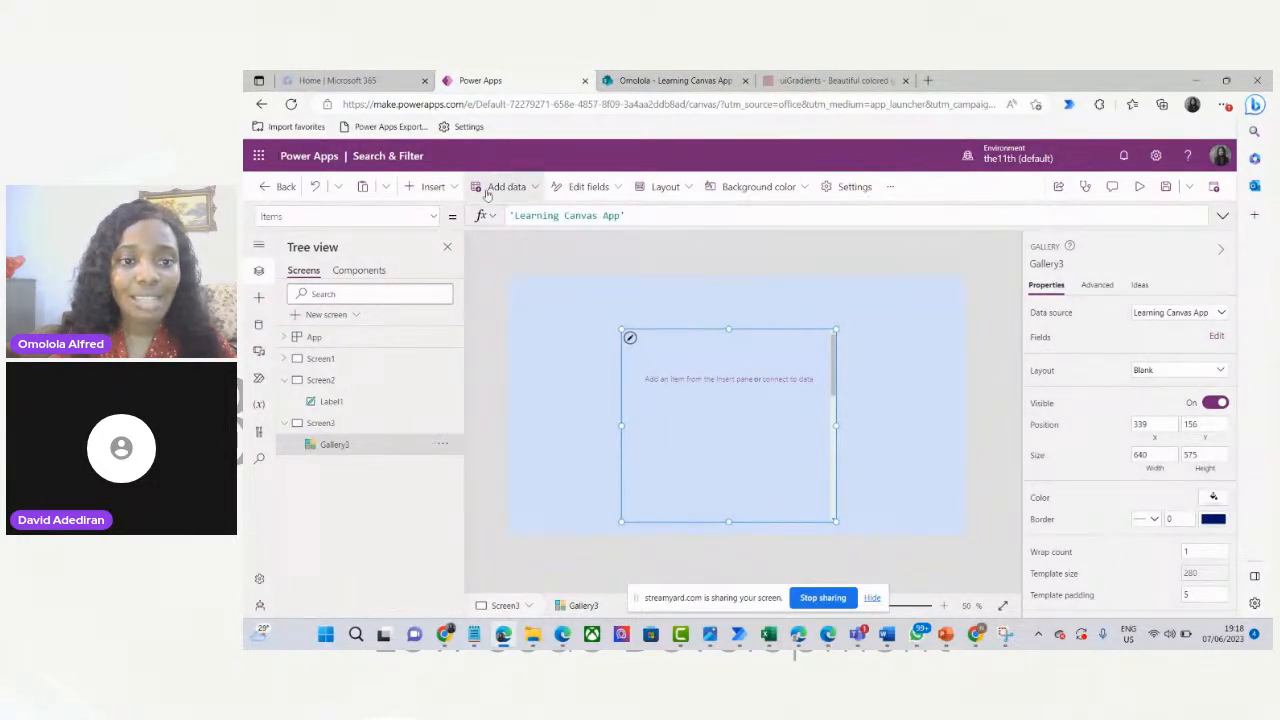
# Add text labels to the gallery template and move the empty staff label to the right.
pyautogui.click(430, 186)
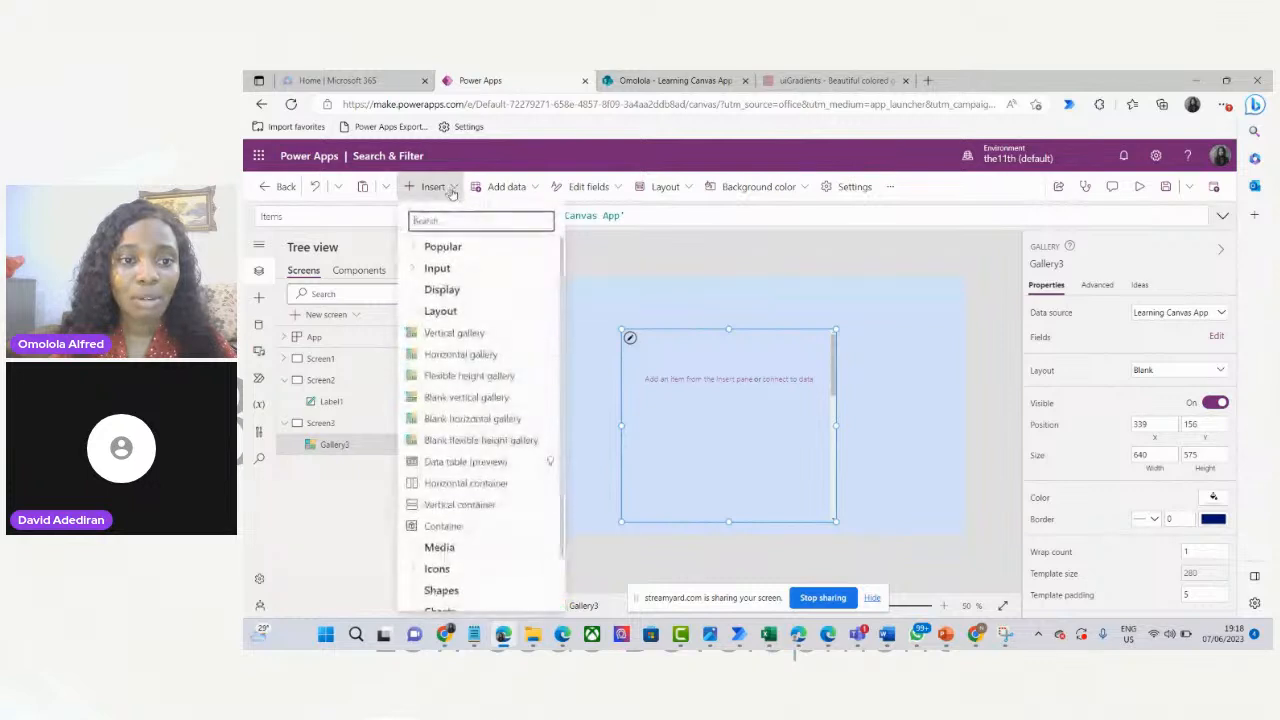
pyautogui.click(415, 247)
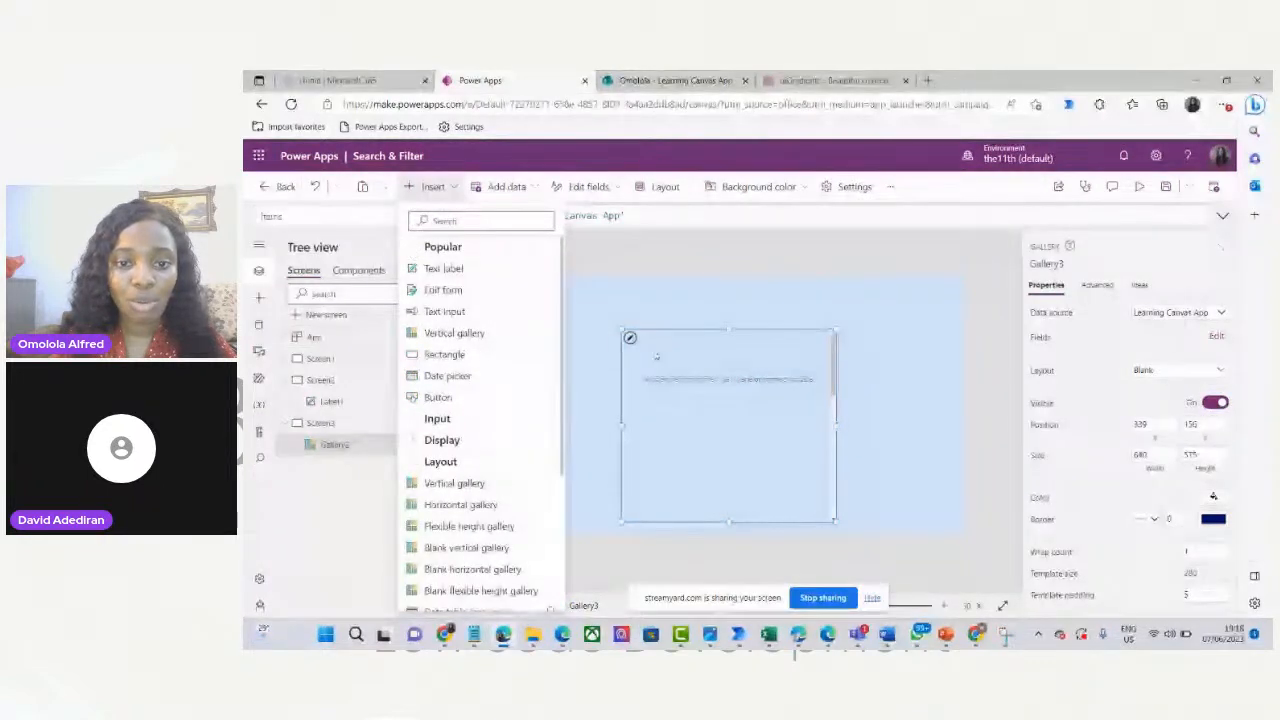
pyautogui.click(630, 339)
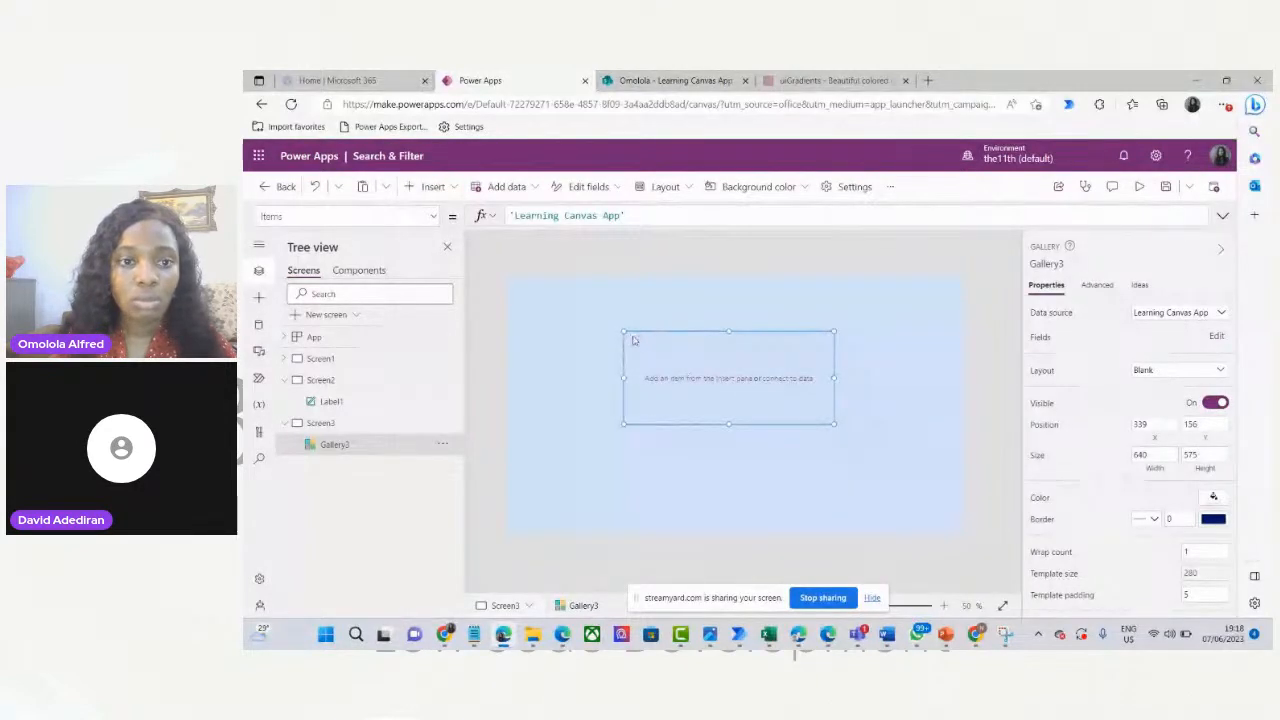
pyautogui.click(456, 187)
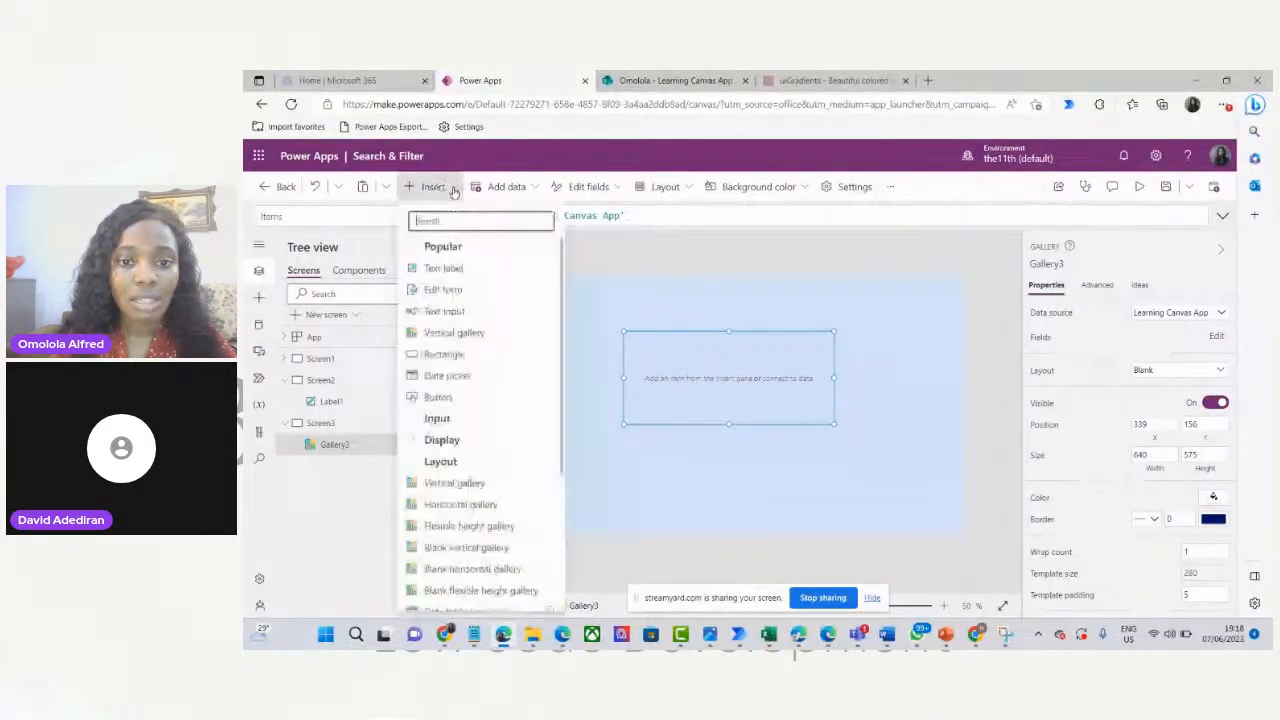
pyautogui.click(451, 266)
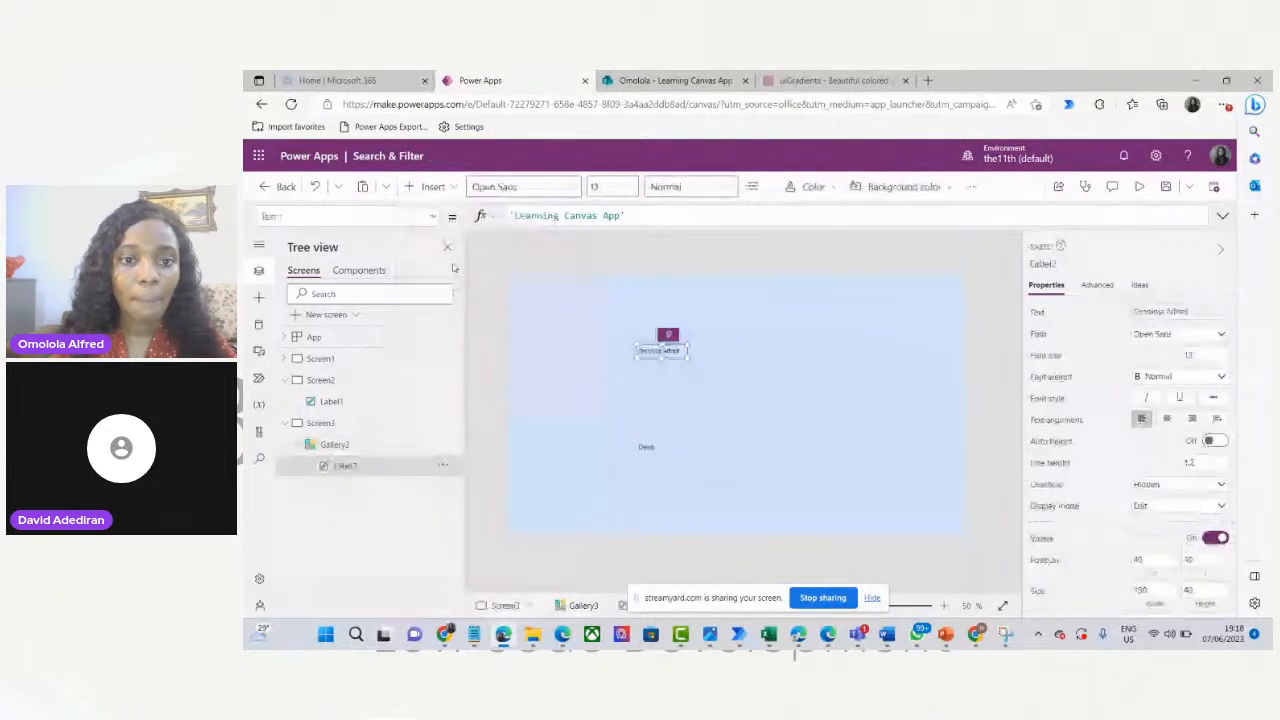
pyautogui.click(432, 187)
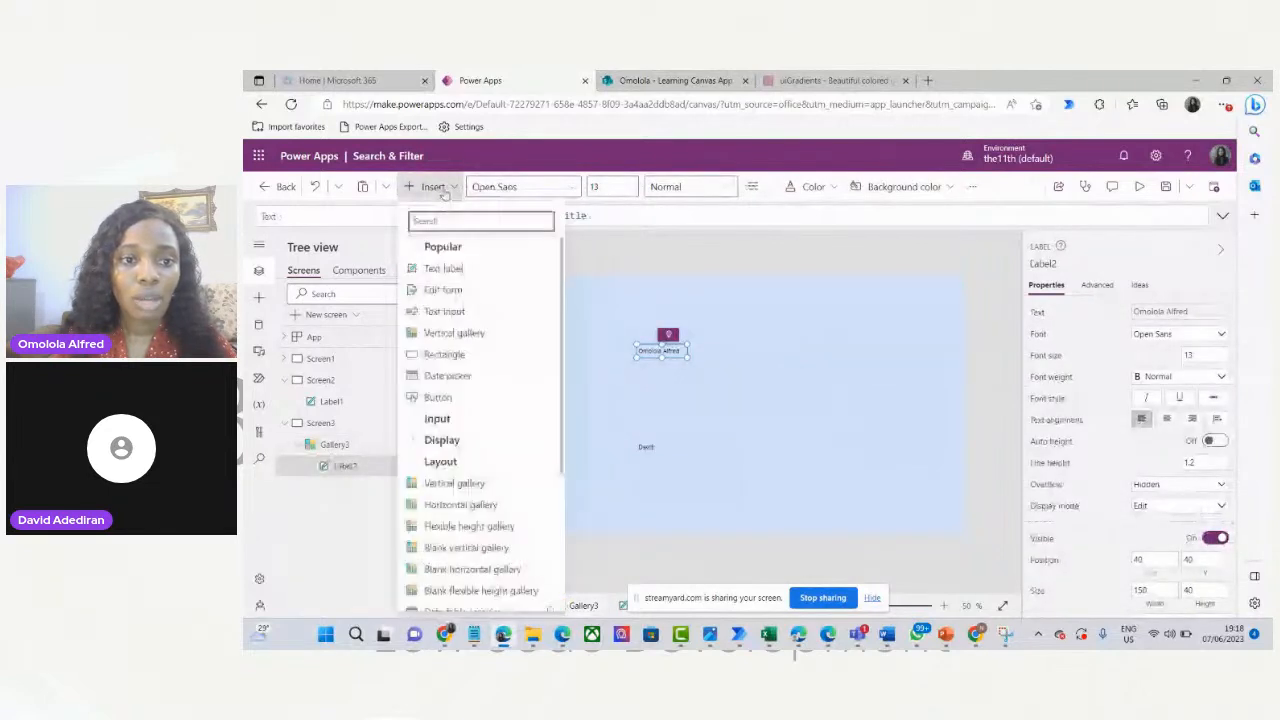
pyautogui.click(451, 267)
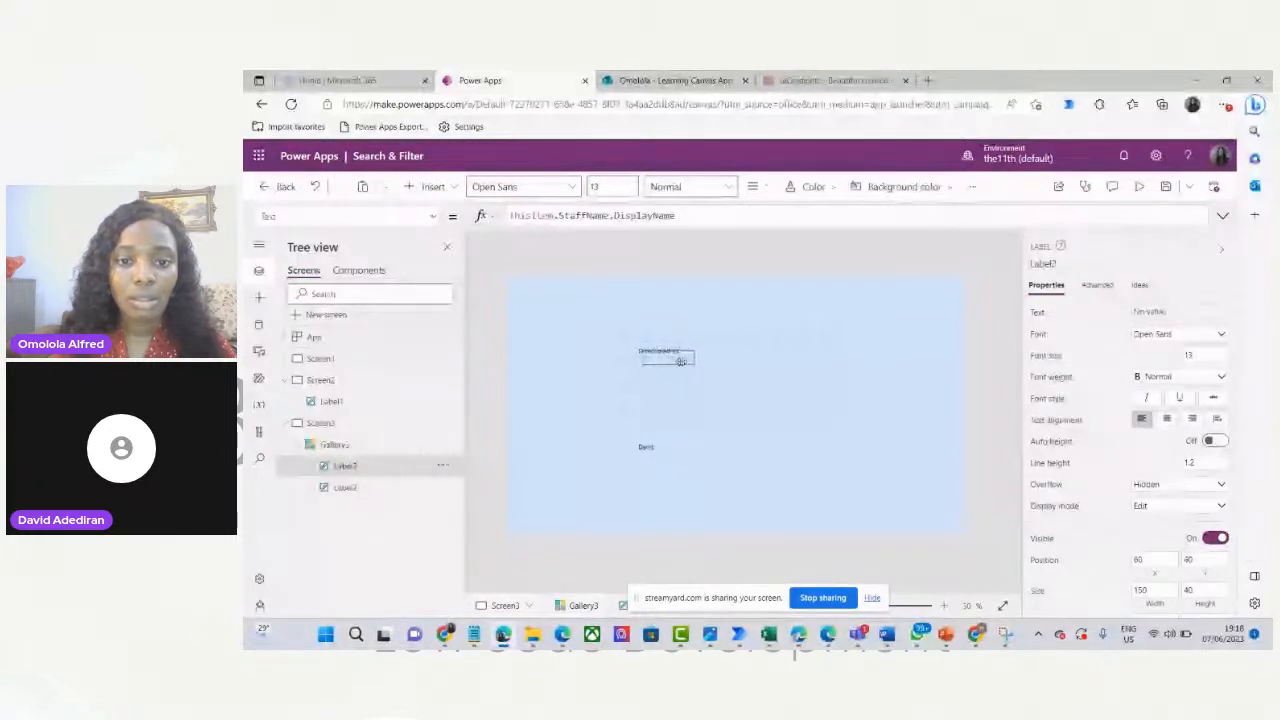
pyautogui.moveTo(680, 362); pyautogui.dragTo(724, 358)
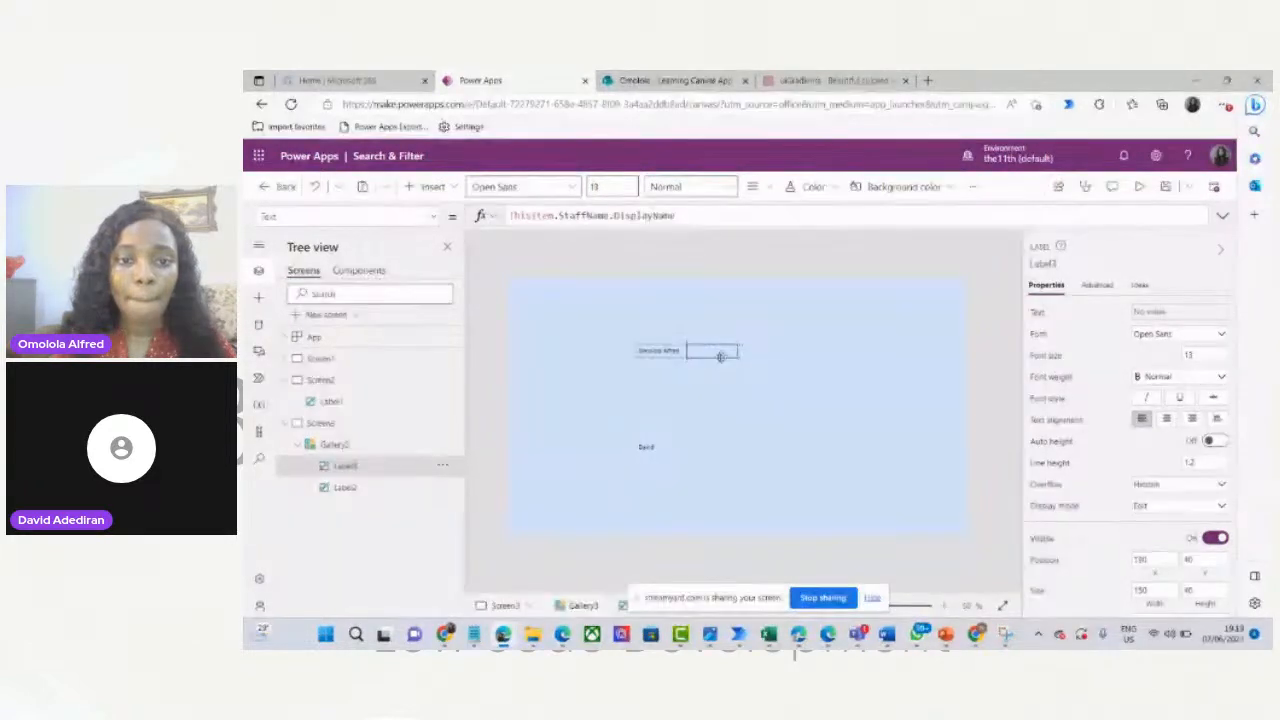
# Add a ThisItem.Description label and place it beside the name label at 418, 40.
pyautogui.click(430, 186)
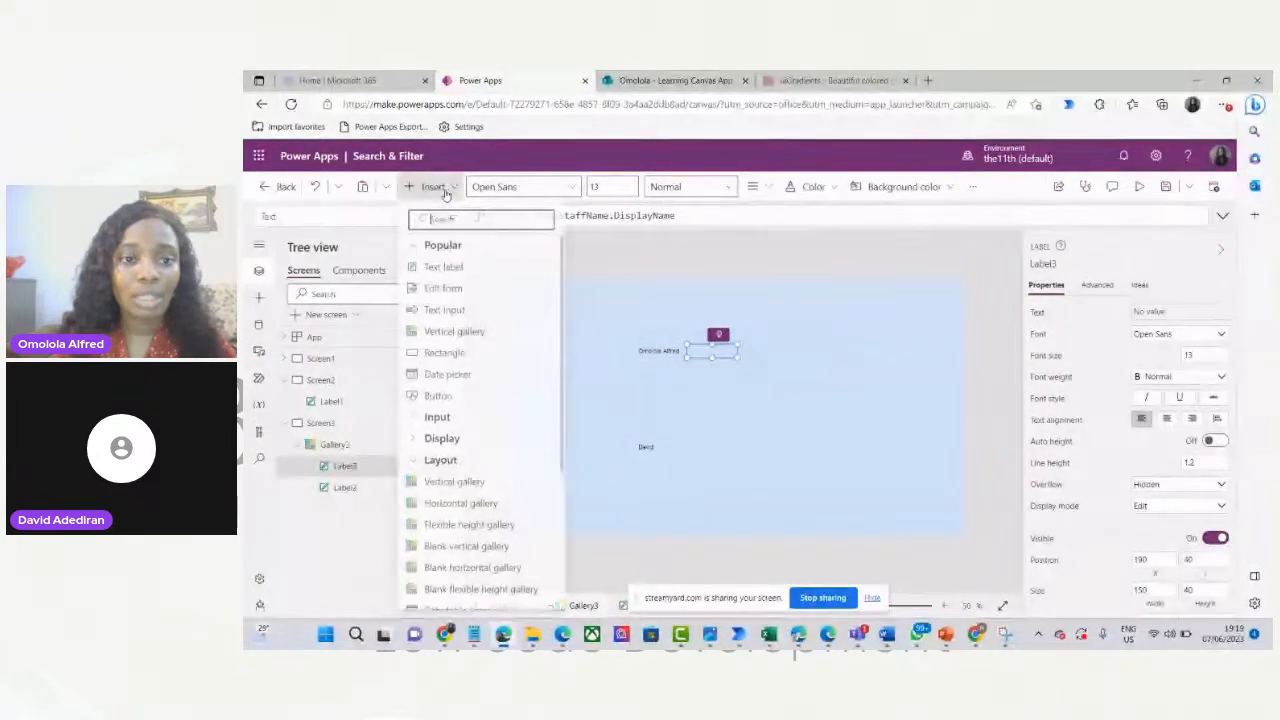
pyautogui.click(455, 278)
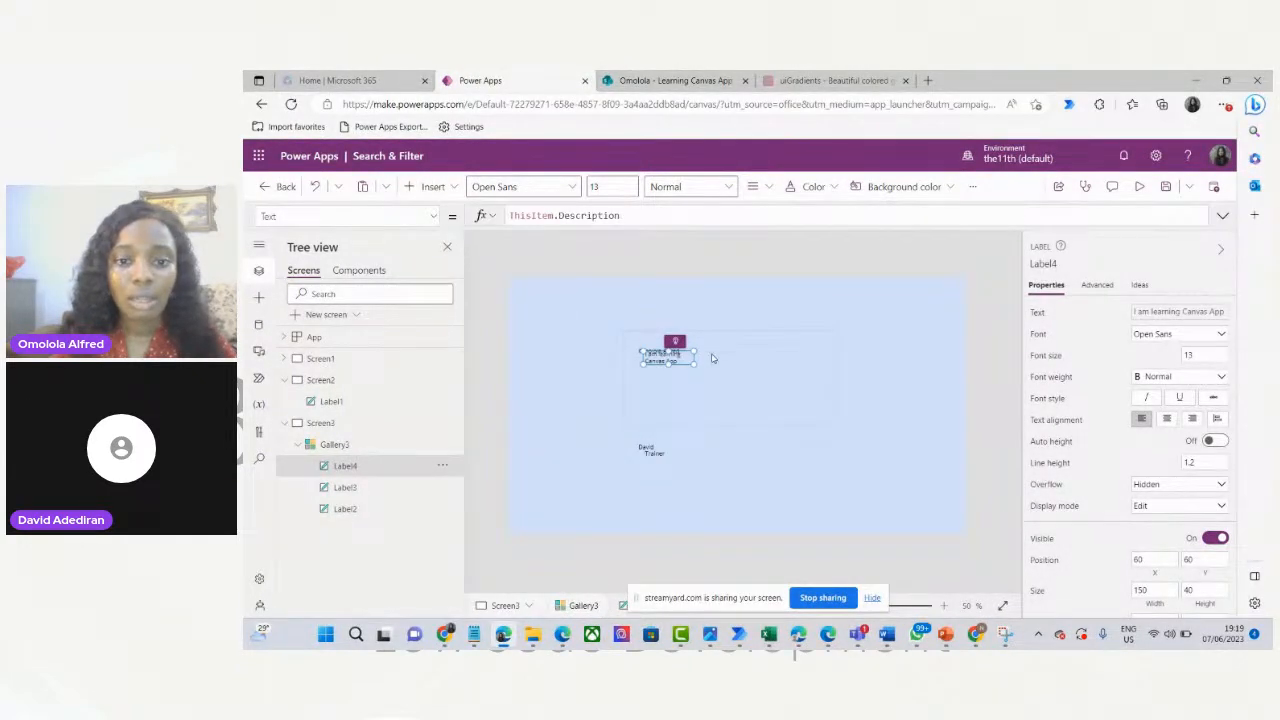
pyautogui.moveTo(670, 360); pyautogui.dragTo(782, 354)
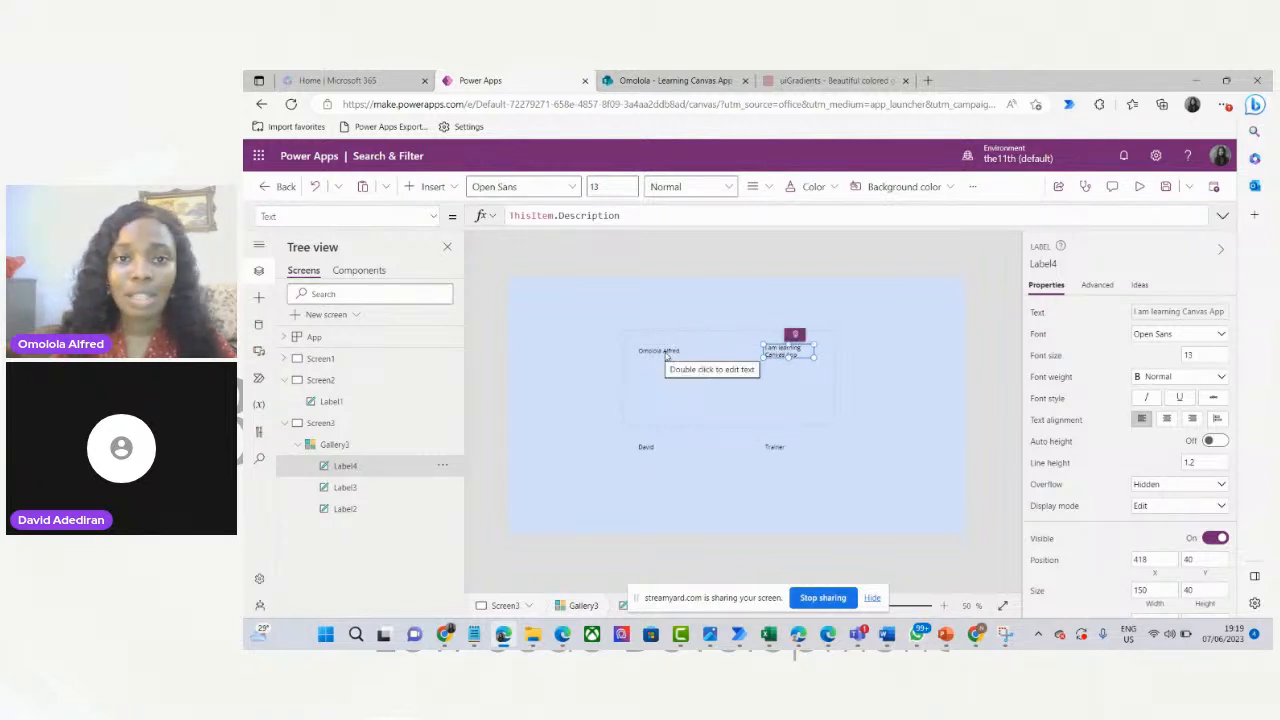
pyautogui.click(676, 80)
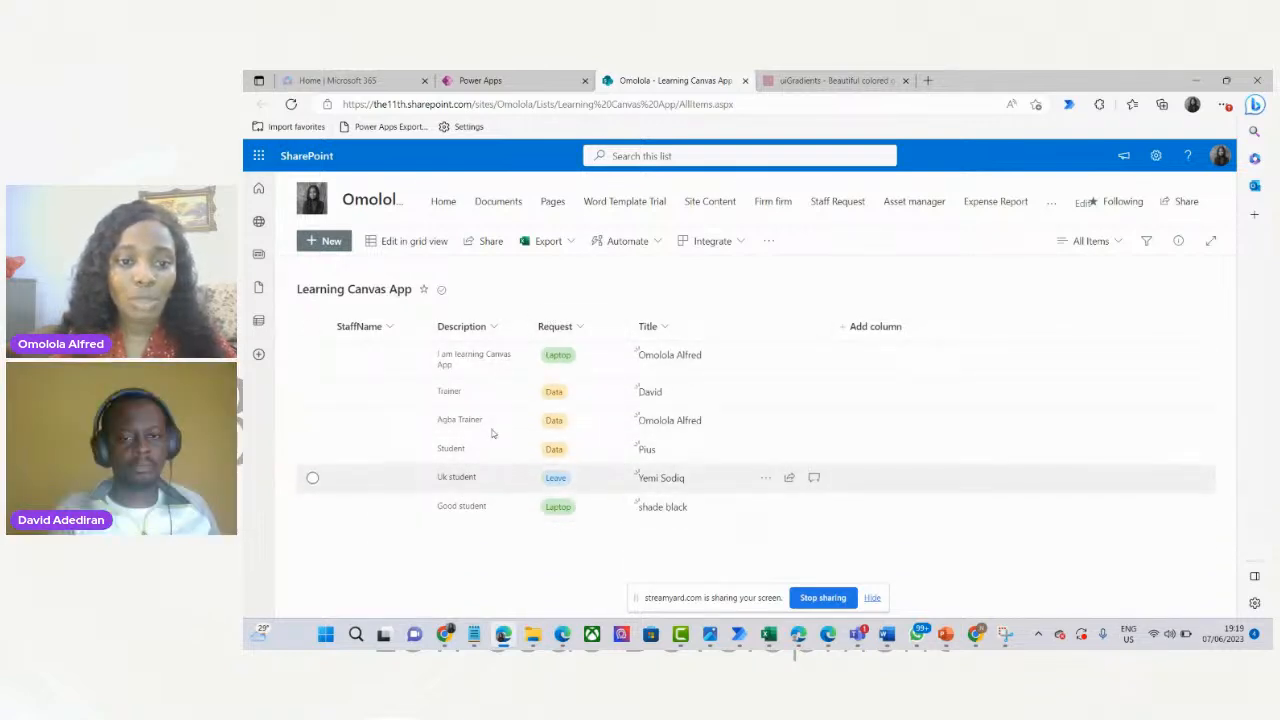
pyautogui.click(521, 78)
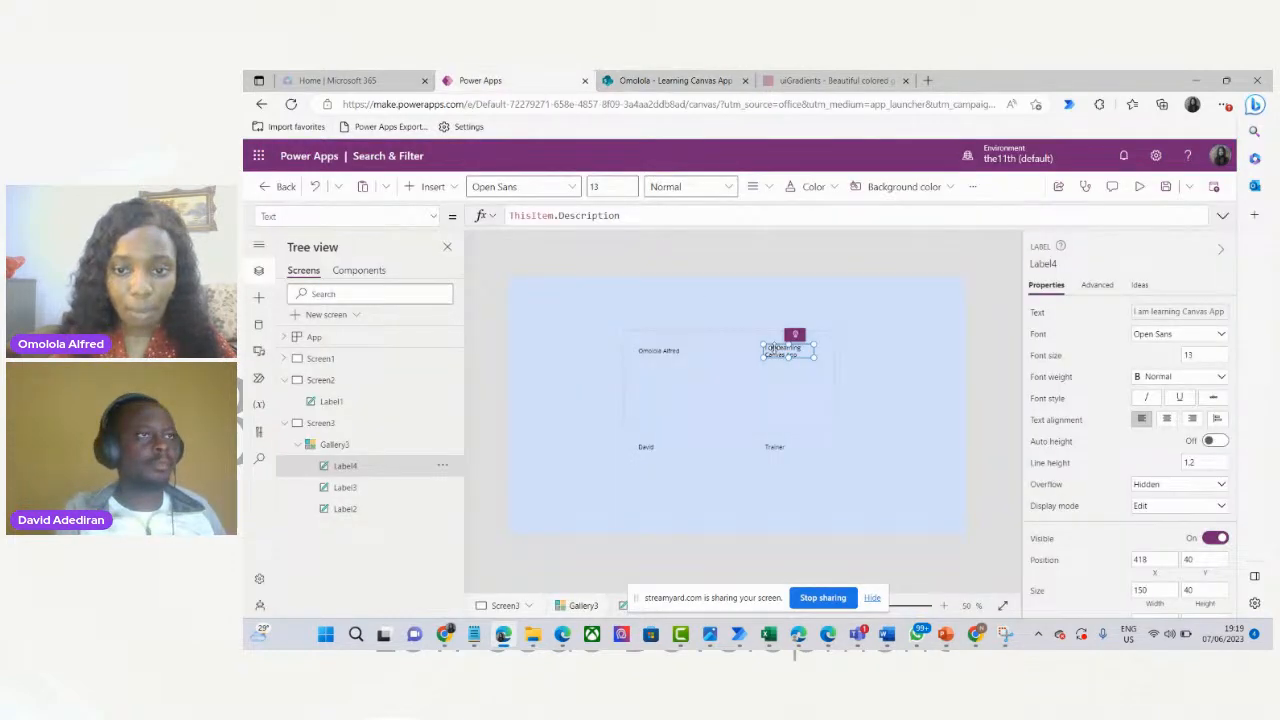
pyautogui.click(718, 349)
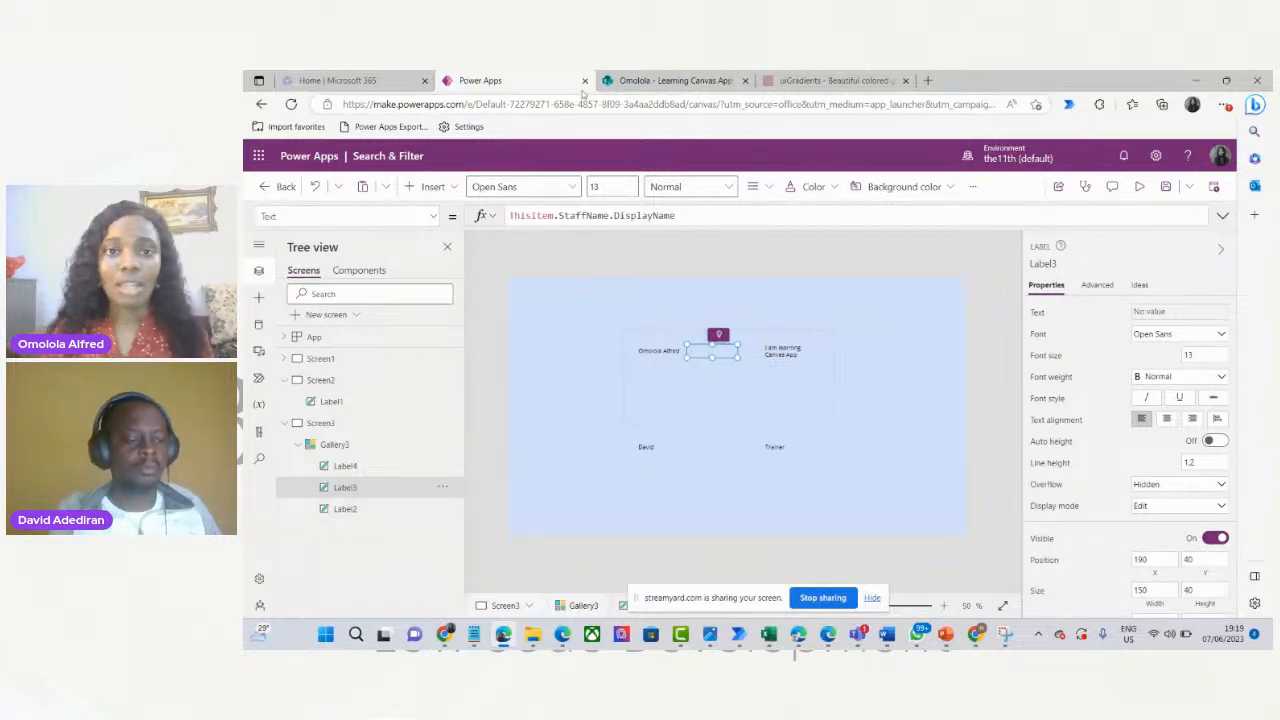
pyautogui.click(670, 78)
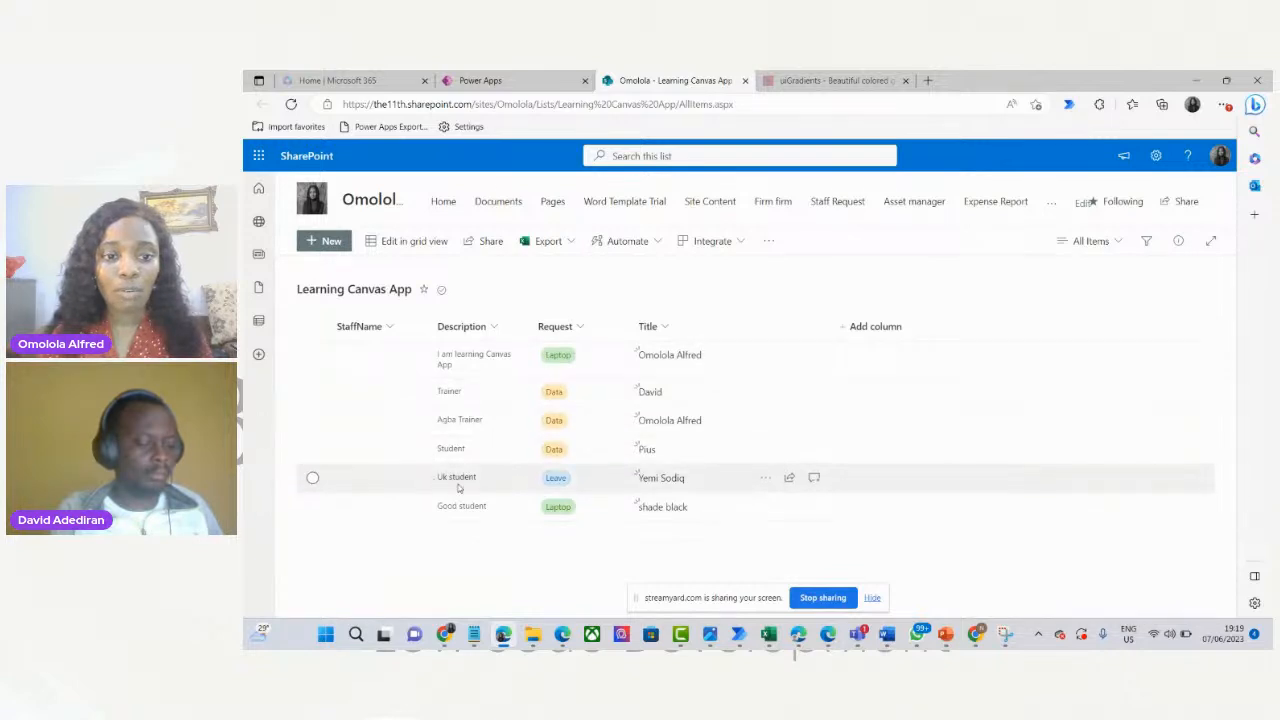
pyautogui.click(490, 75)
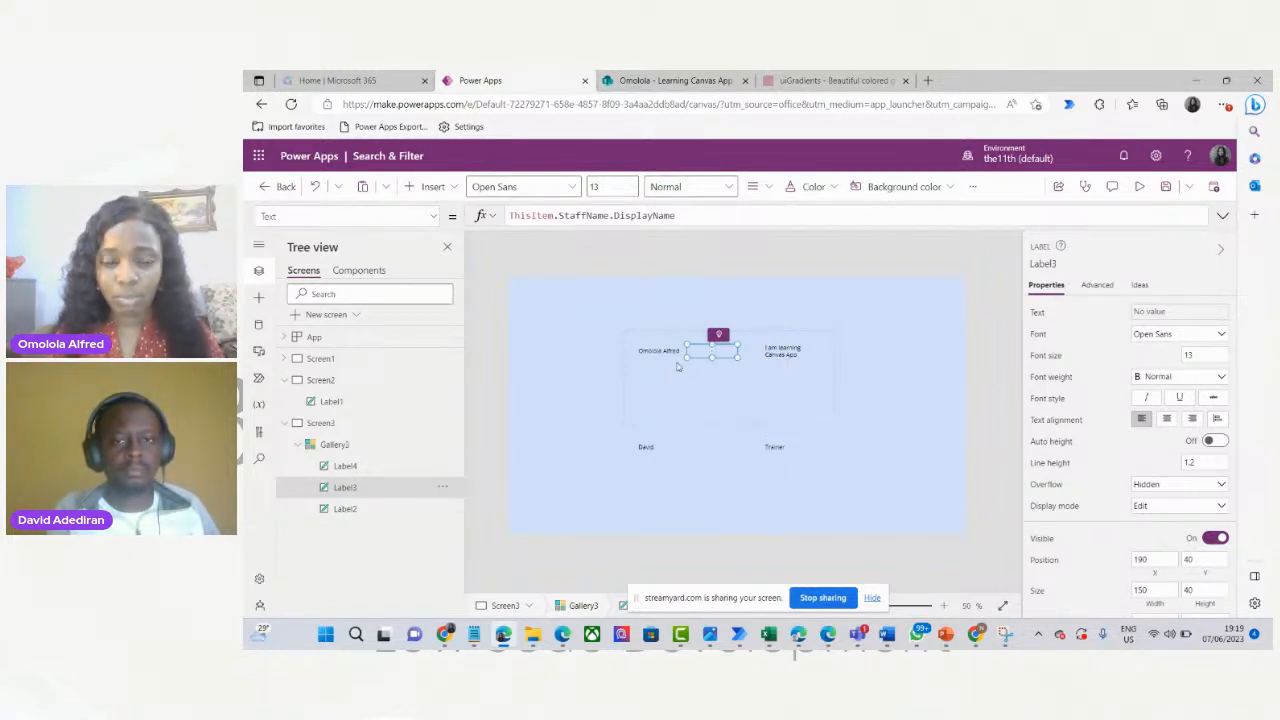
pyautogui.click(672, 80)
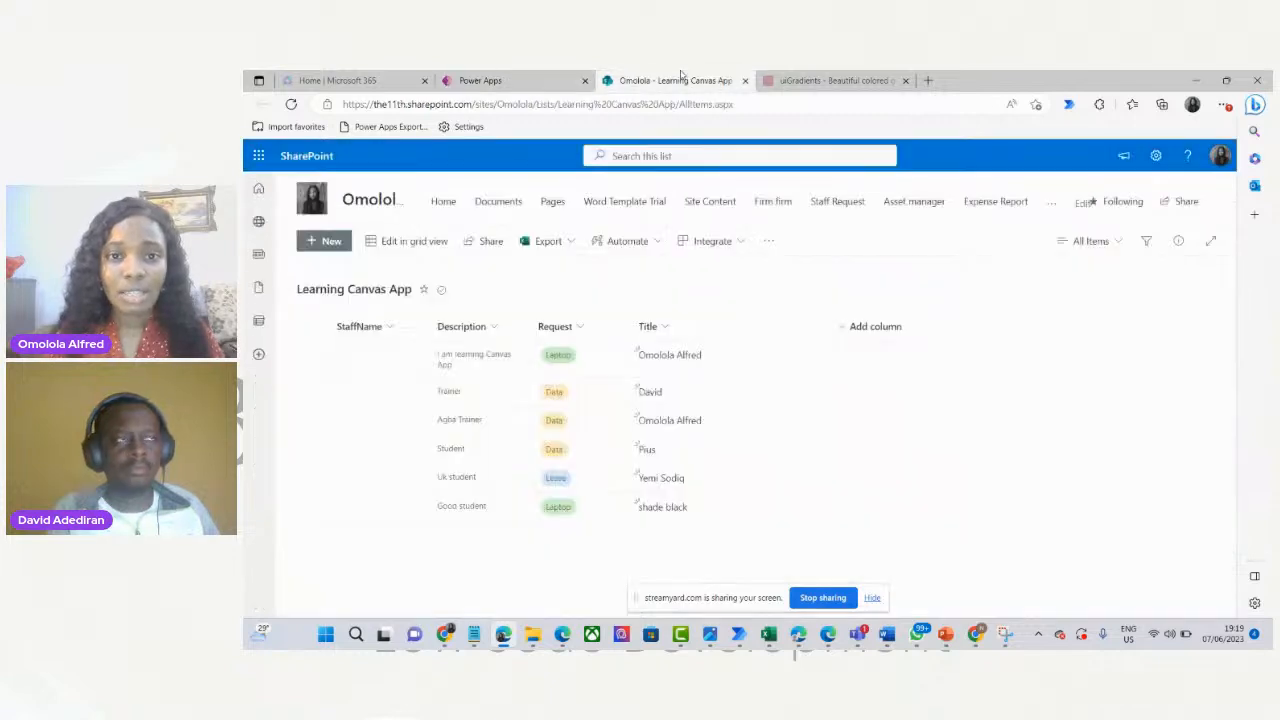
pyautogui.click(553, 82)
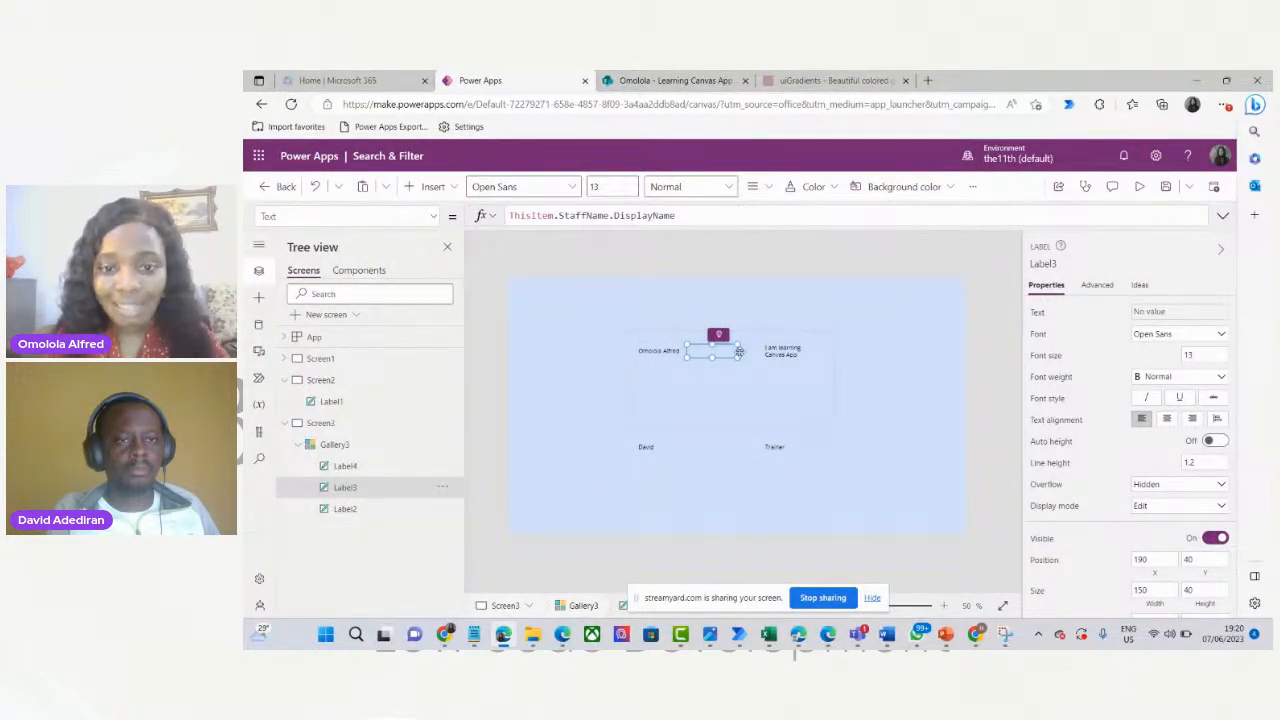
# Compare with the list's Title values, then widen the Title label so full staff names fit.
pyautogui.click(668, 351)
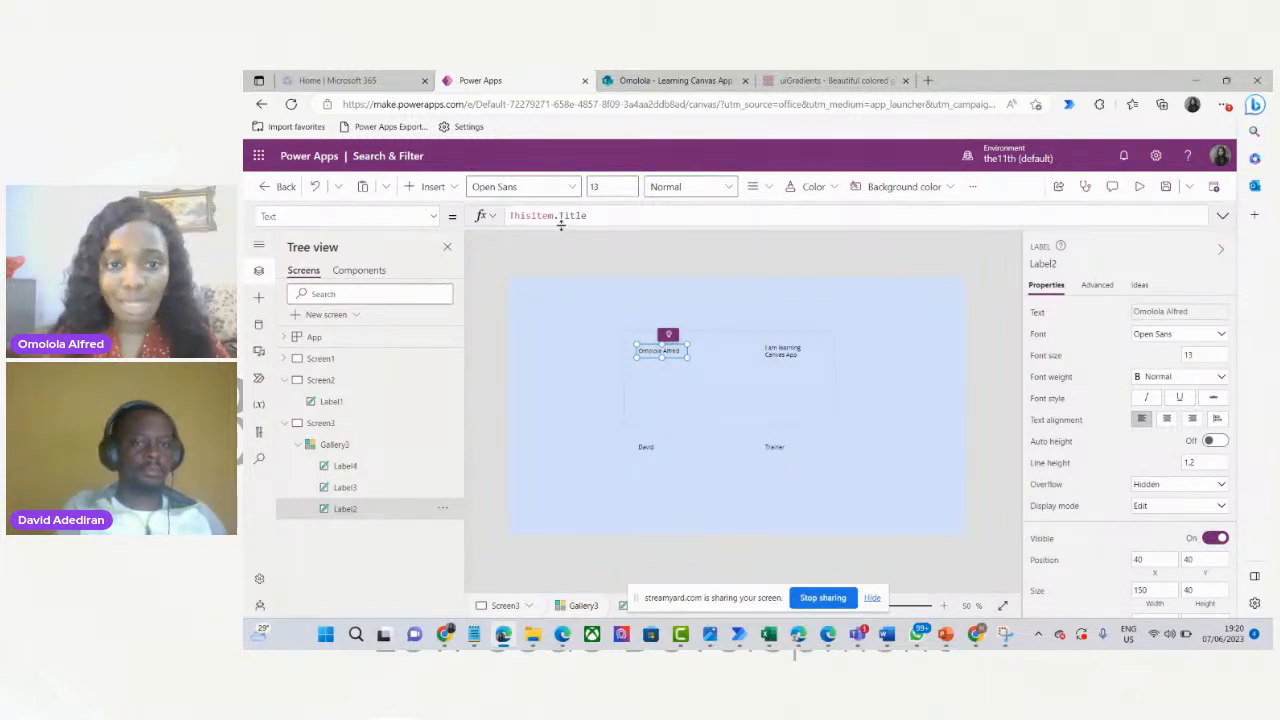
pyautogui.click(675, 81)
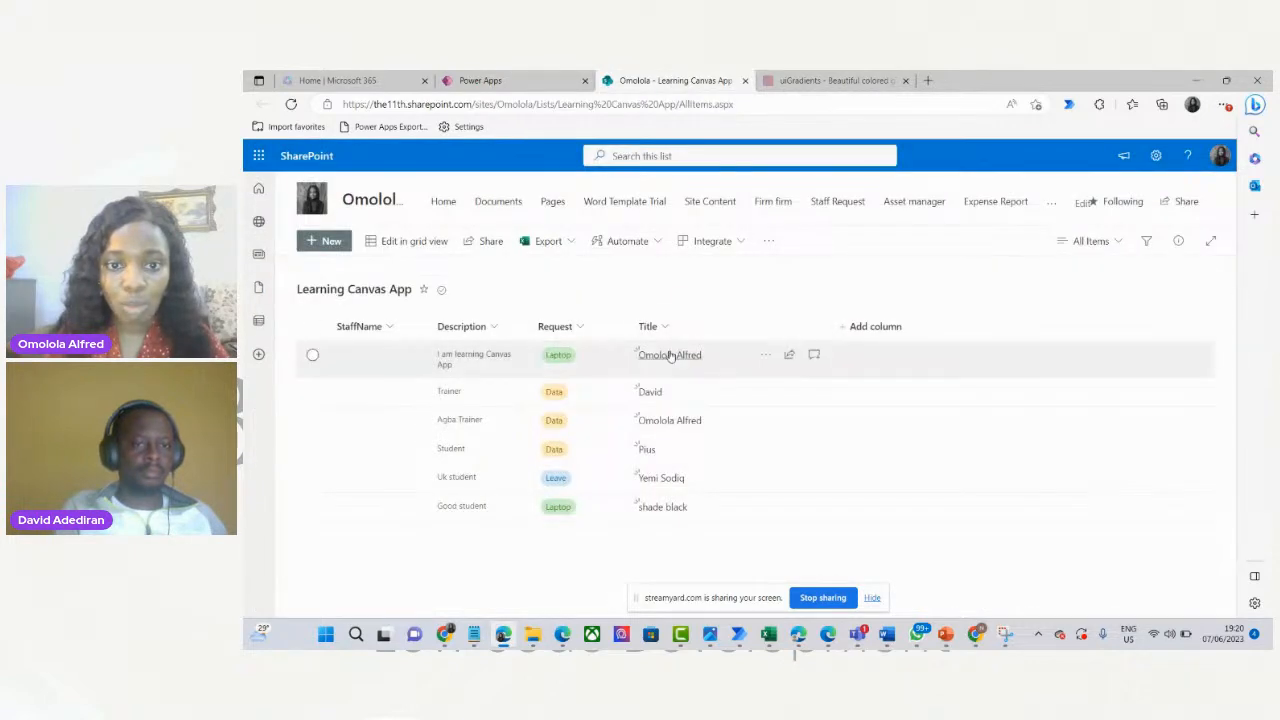
pyautogui.click(543, 77)
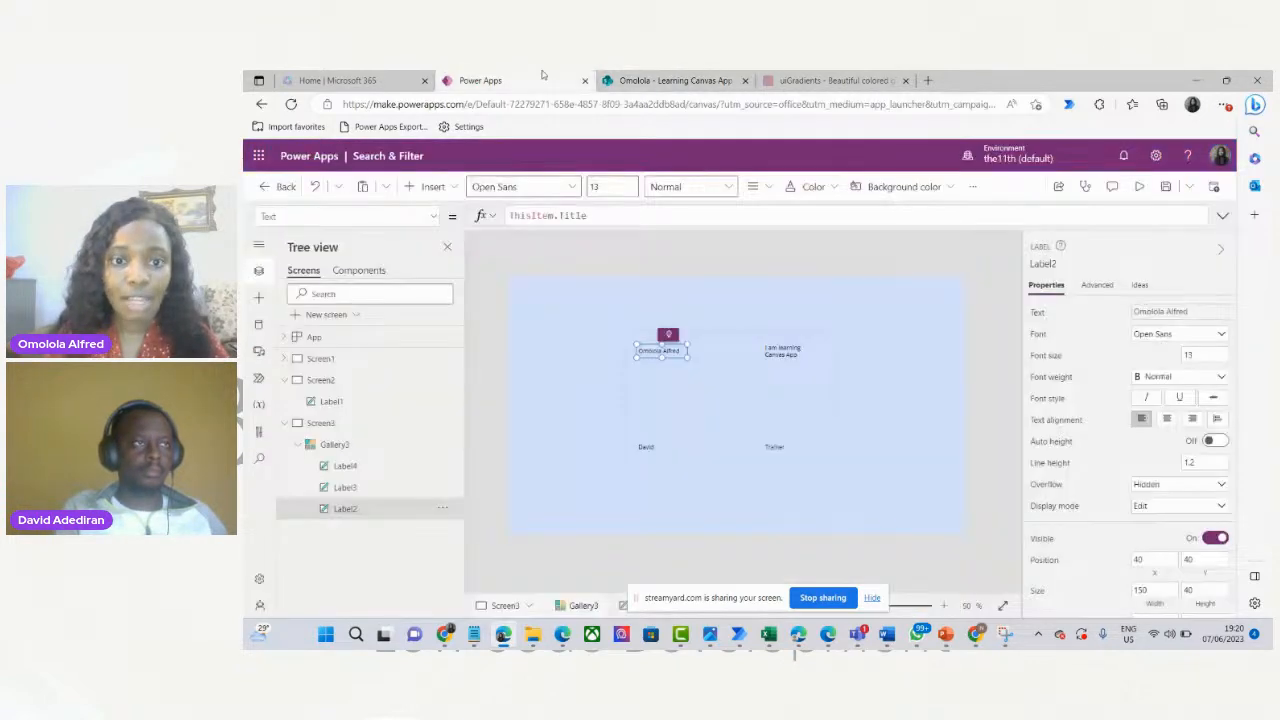
pyautogui.moveTo(686, 355); pyautogui.dragTo(716, 354)
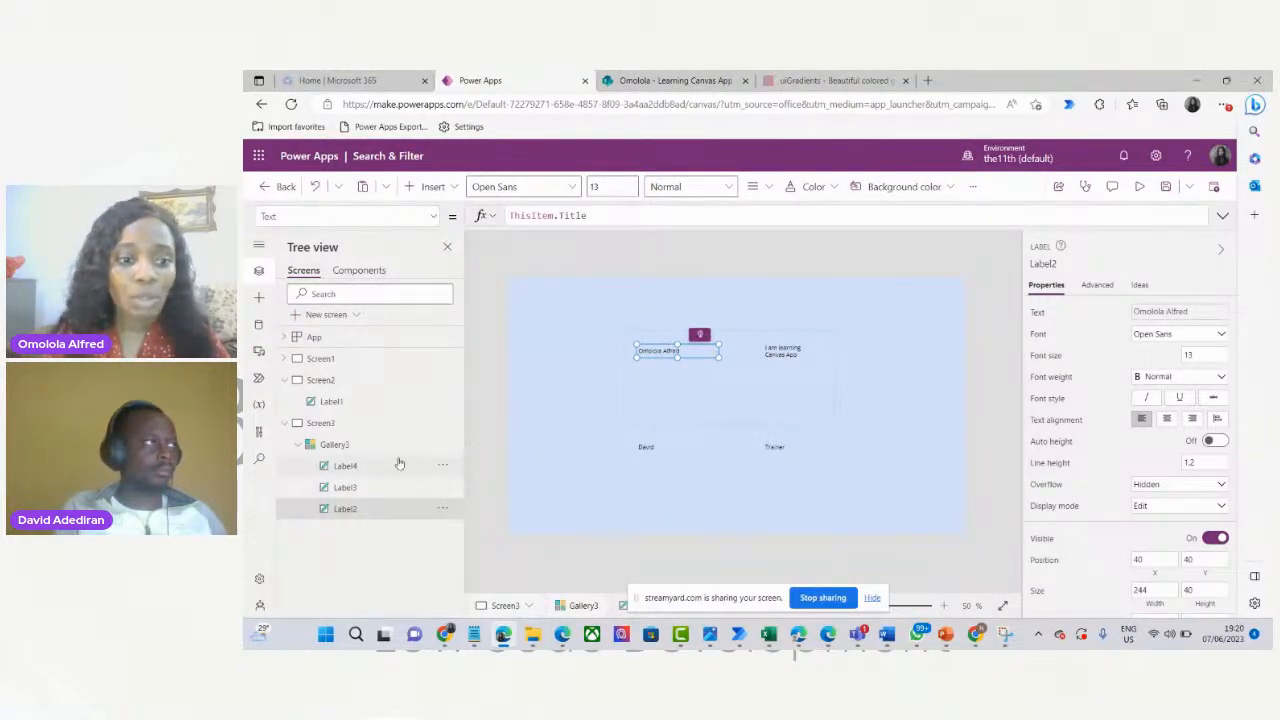
# Select the empty staff name label and check the Request column in the SharePoint list.
pyautogui.click(365, 489)
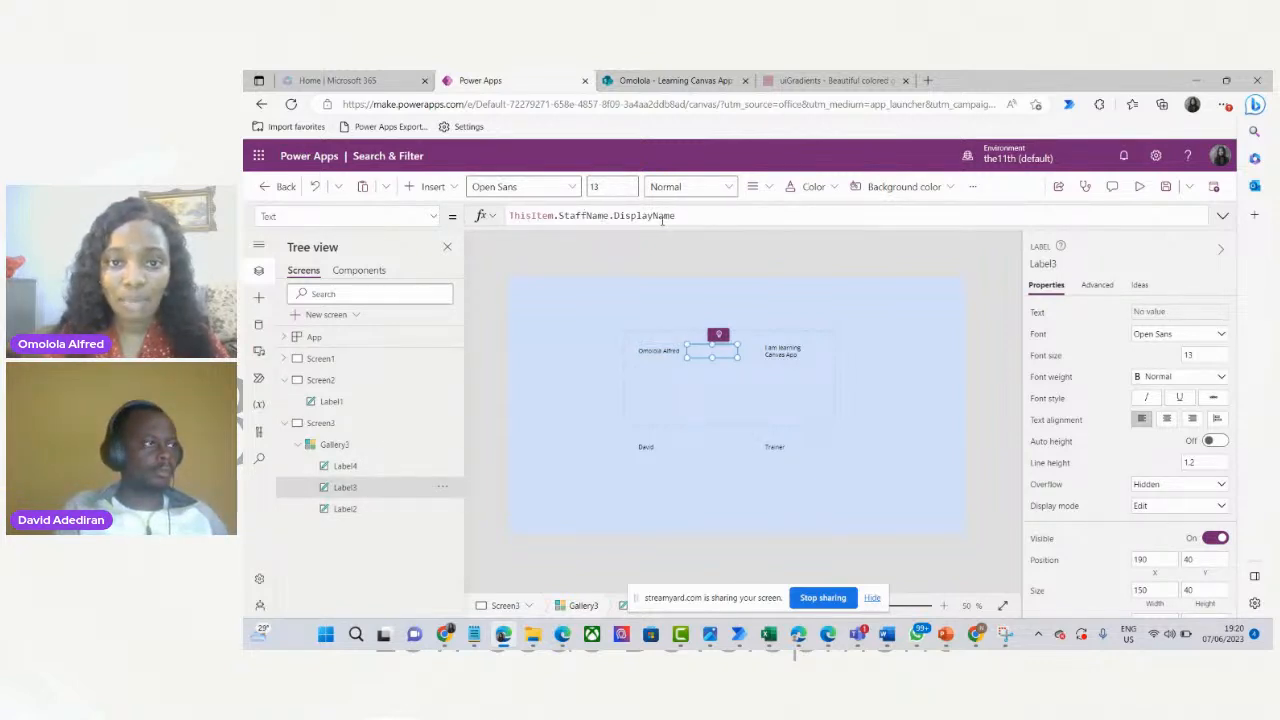
pyautogui.click(697, 78)
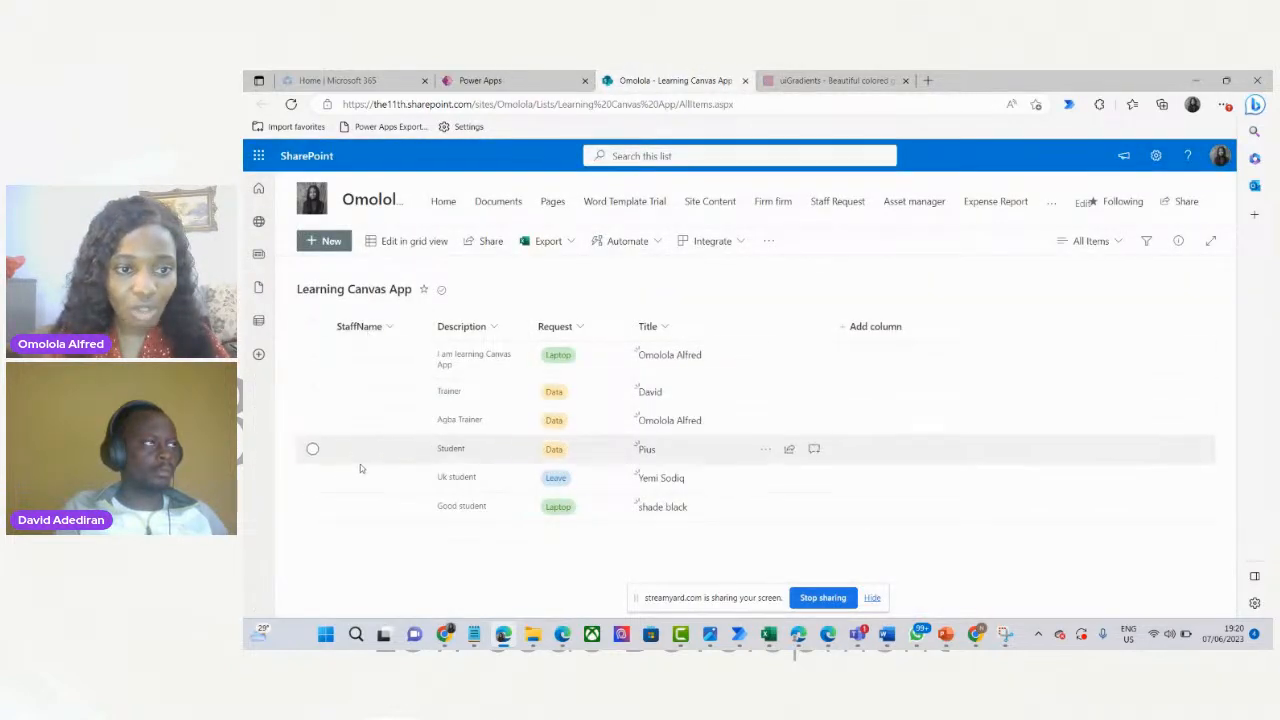
pyautogui.click(556, 83)
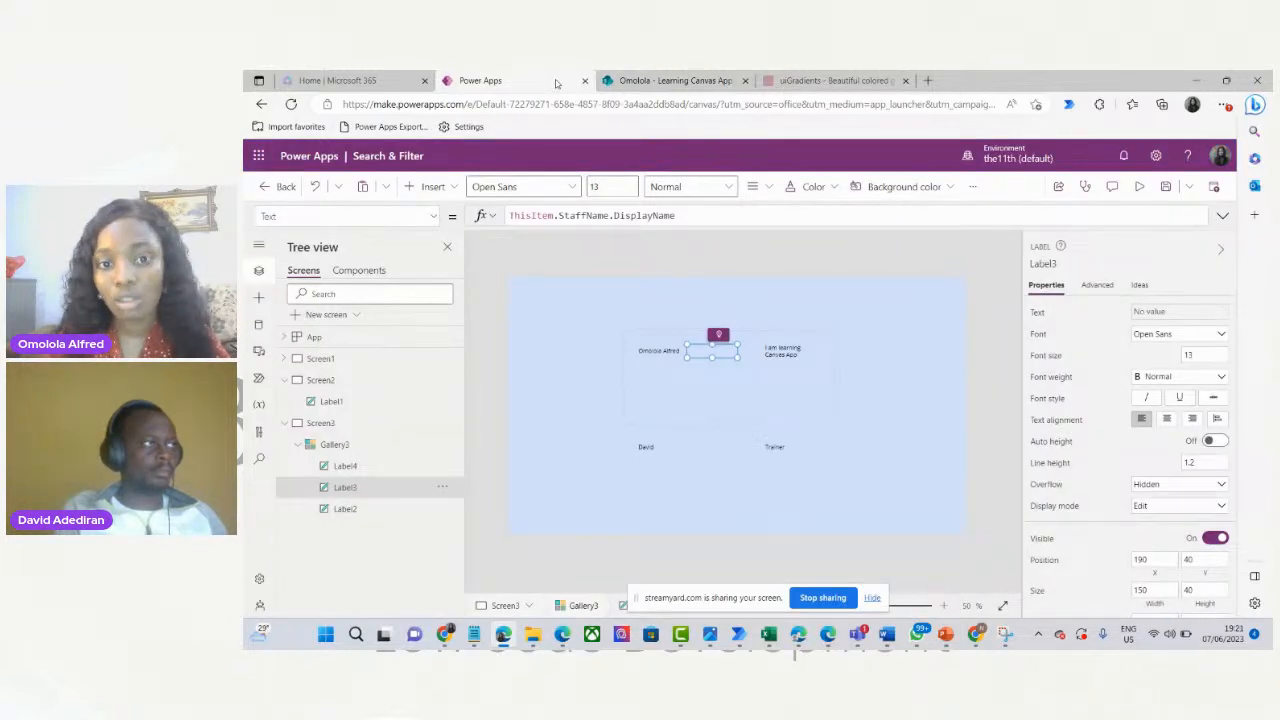
# Replace StaffName.DisplayName with Request.Value in the middle label's Text formula.
pyautogui.moveTo(675, 216); pyautogui.dragTo(558, 216)
pyautogui.press('BackSpace')
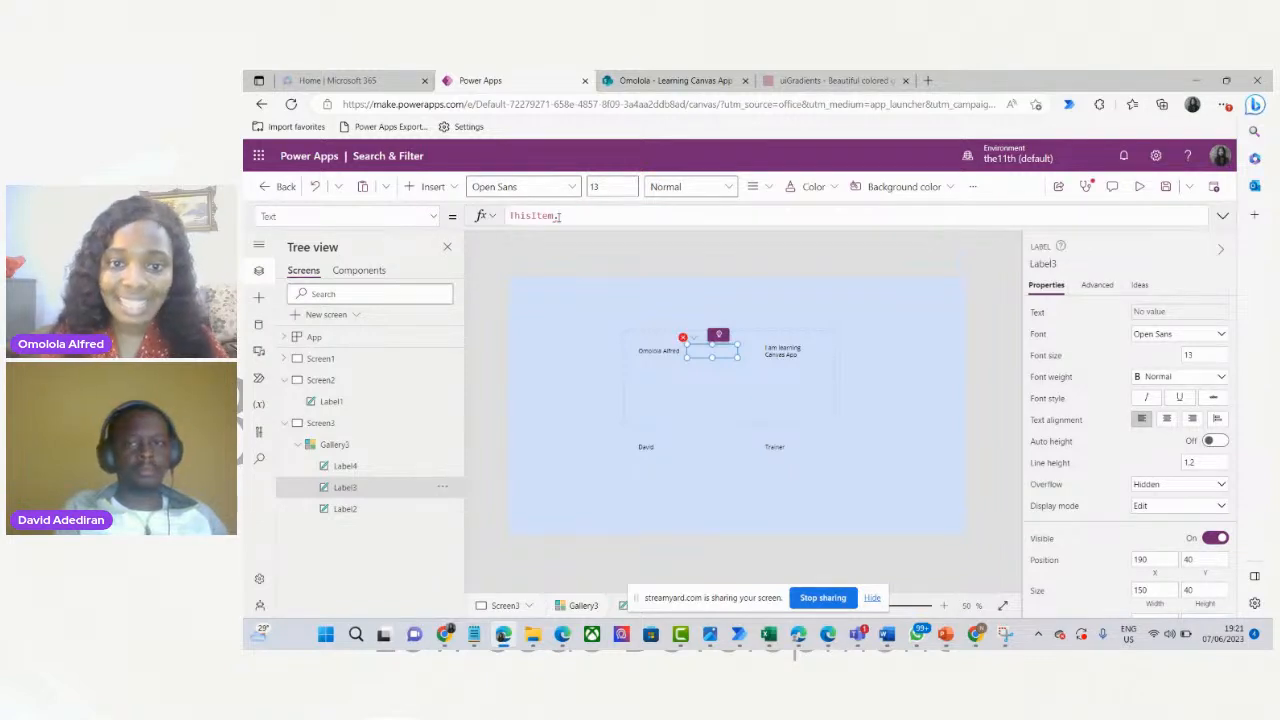
pyautogui.click(667, 84)
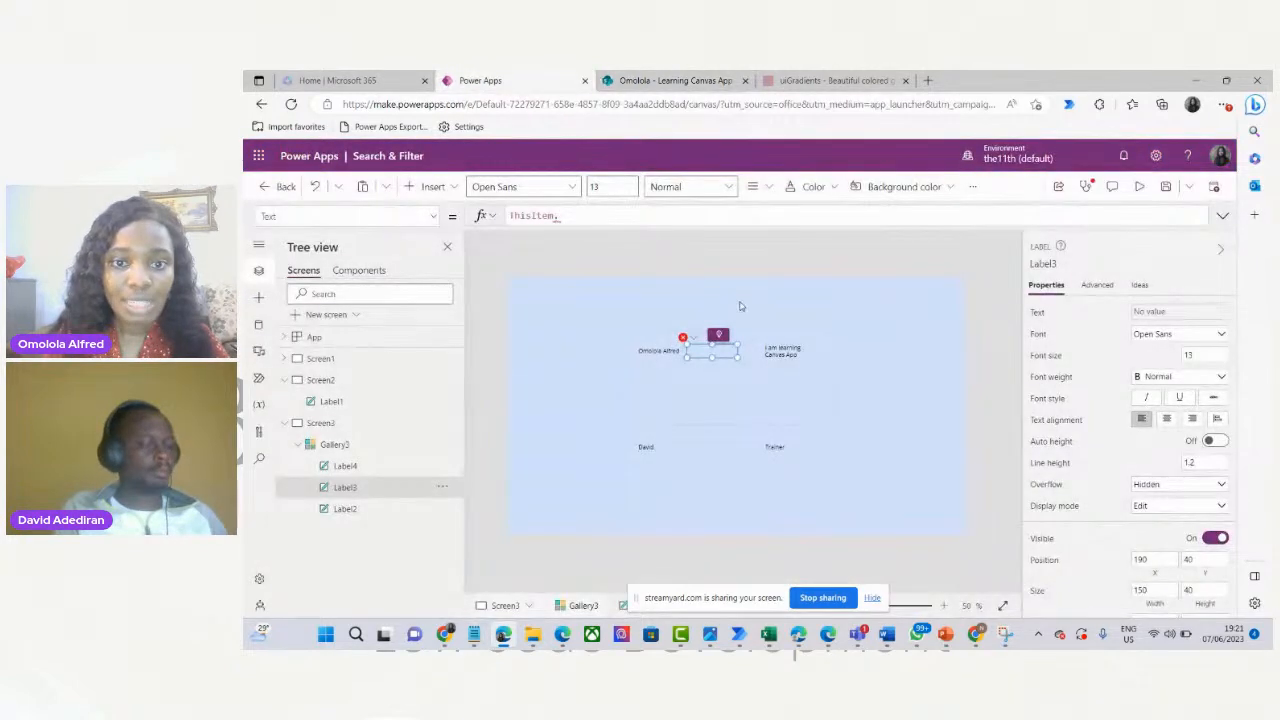
pyautogui.write('Re')
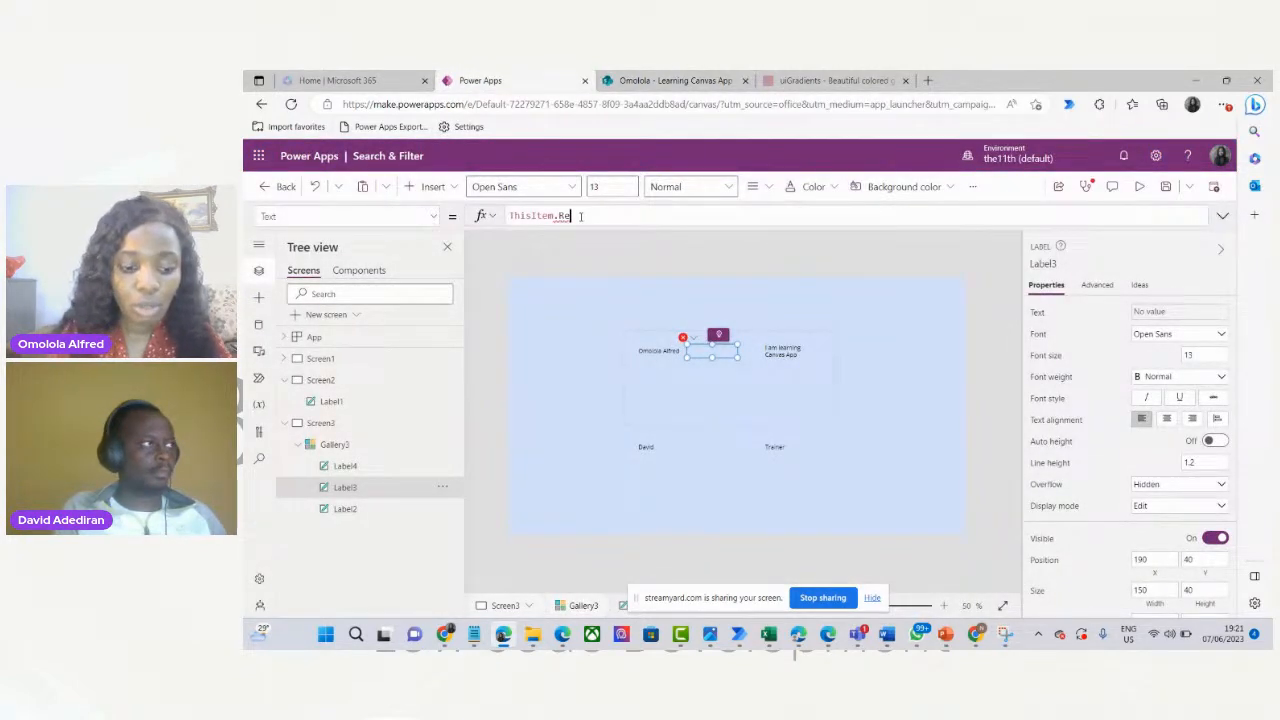
pyautogui.write('quest.')
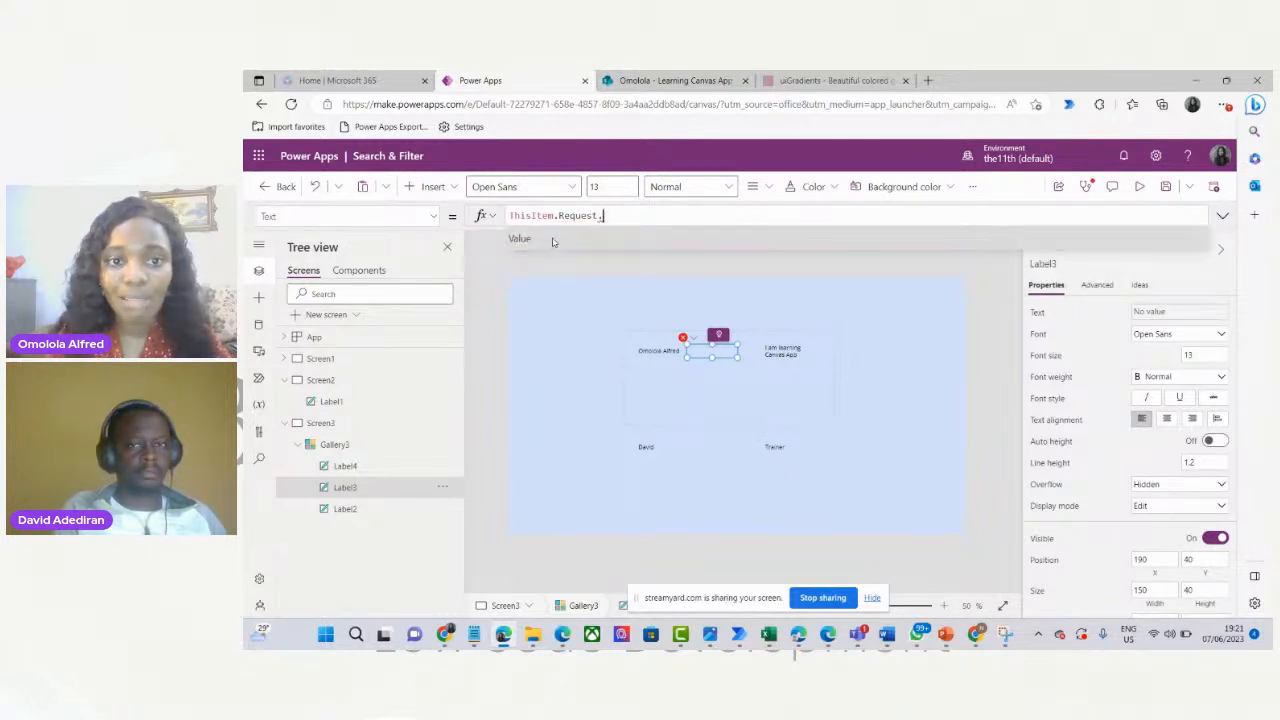
pyautogui.click(552, 241)
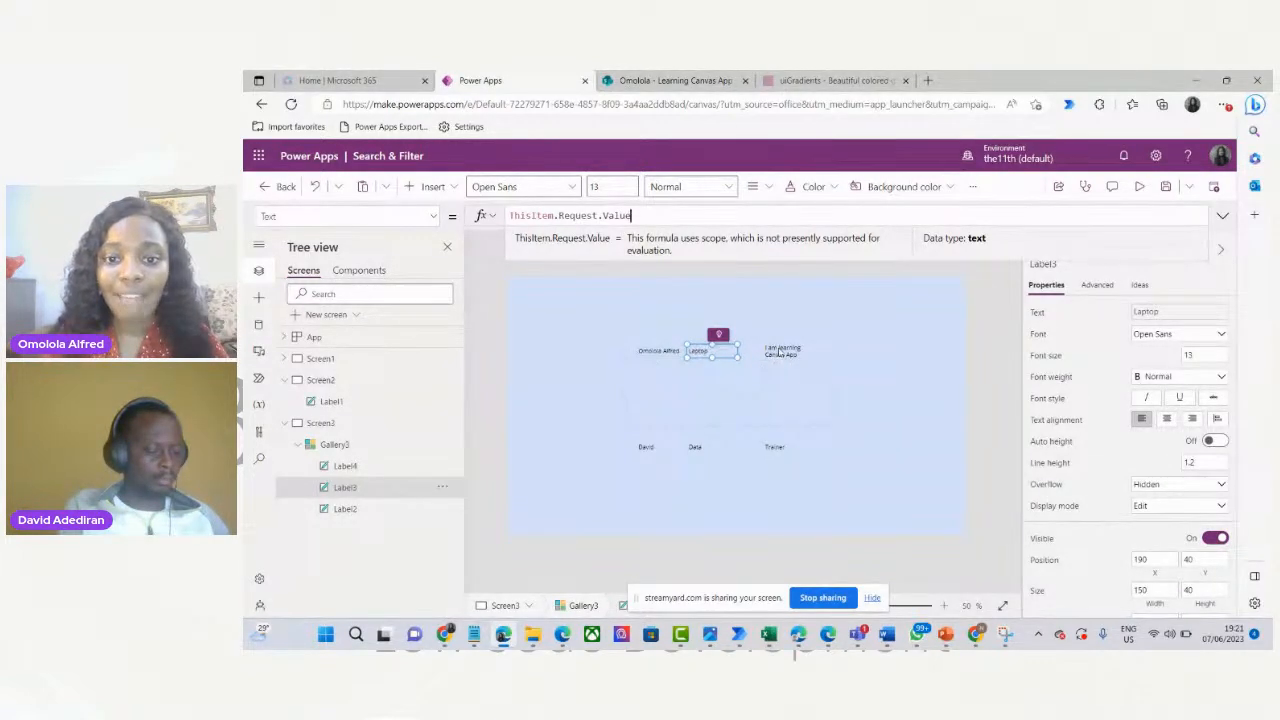
pyautogui.click(781, 352)
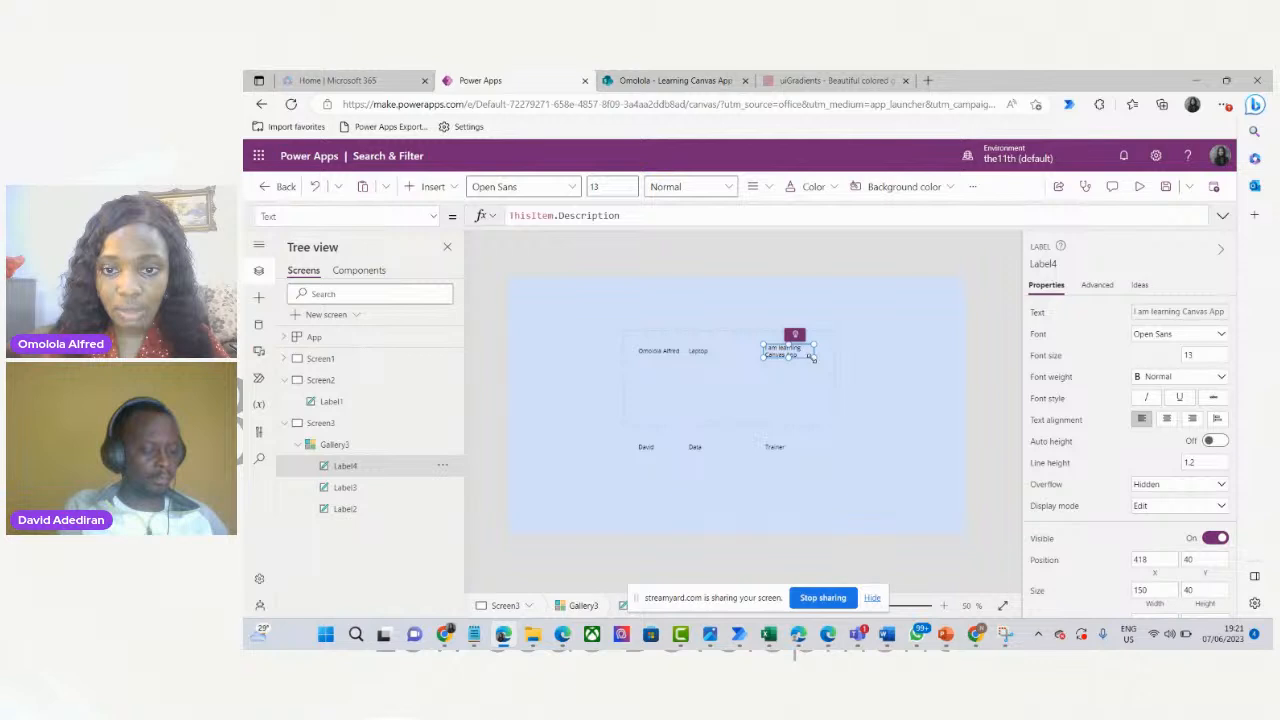
# Stretch the Description label rightward until 'I am learning Canvas App' fits on one line.
pyautogui.moveTo(815, 357); pyautogui.dragTo(820, 358)
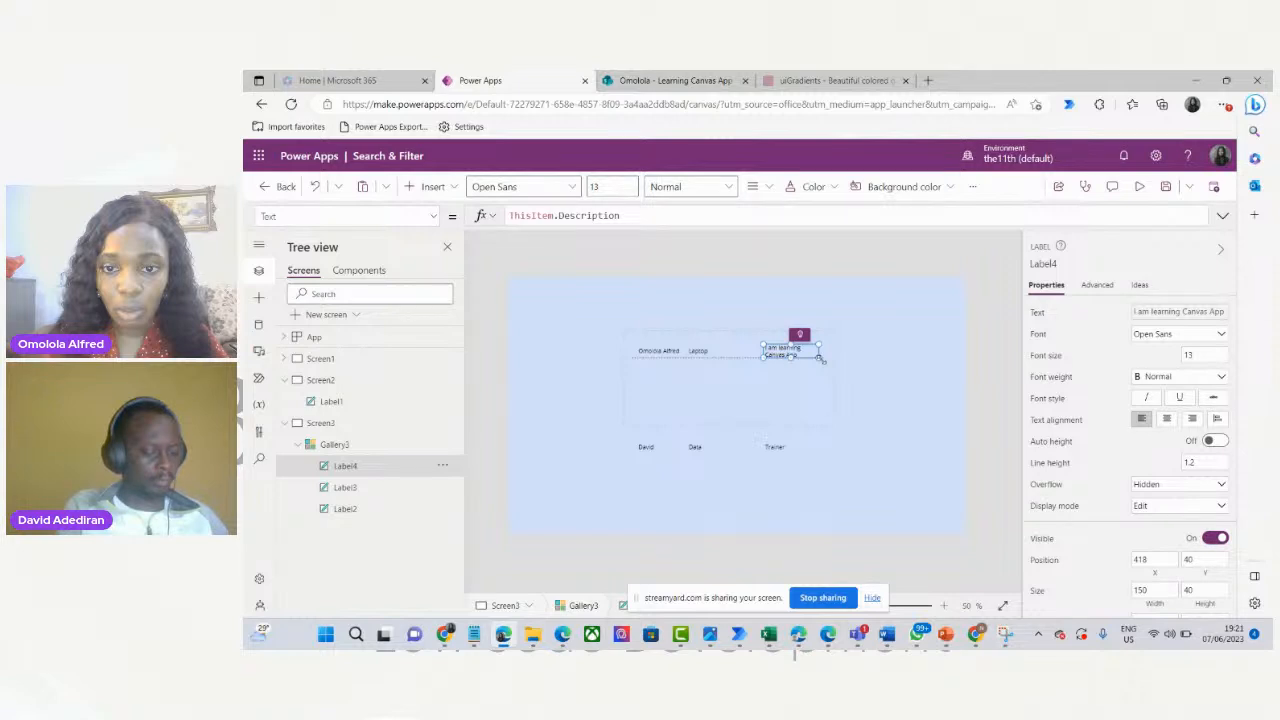
pyautogui.moveTo(822, 360); pyautogui.dragTo(827, 363)
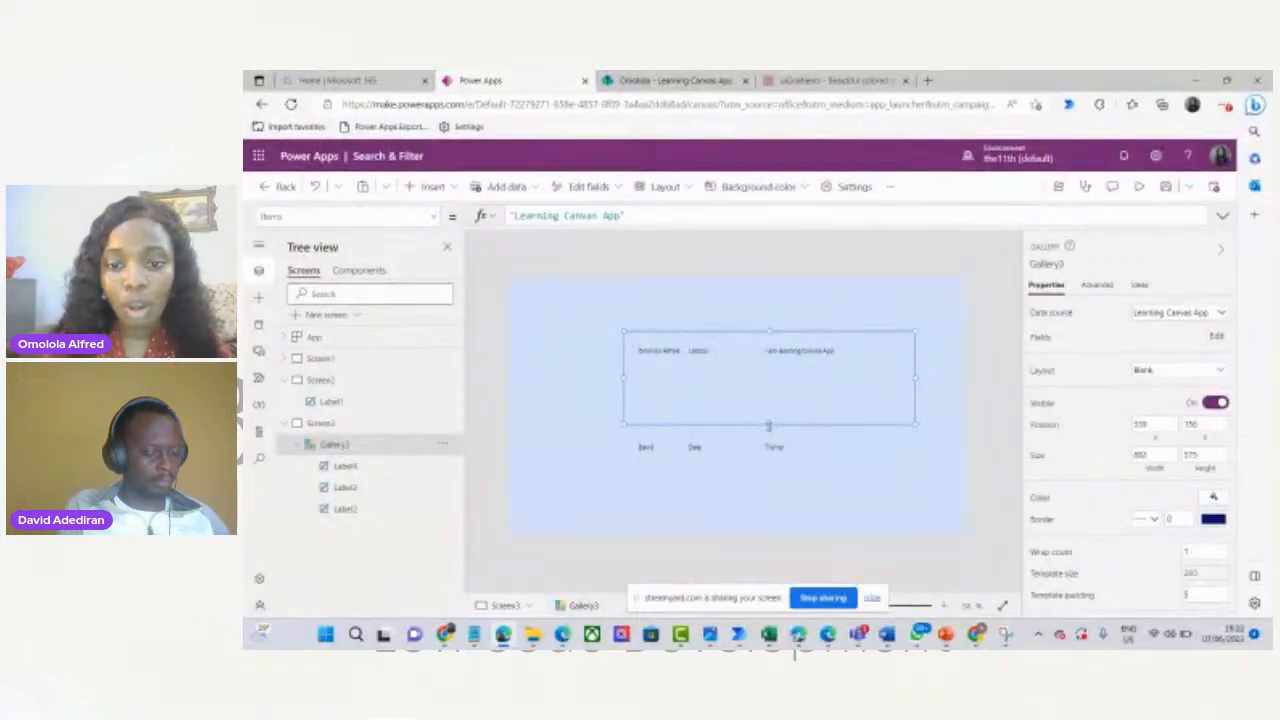
# Resize Gallery3's row template height to make the six list items stack as compact rows.
pyautogui.moveTo(768, 425)
pyautogui.mouseDown()
pyautogui.moveTo(766, 363)
pyautogui.moveTo(763, 403)
pyautogui.mouseUp()
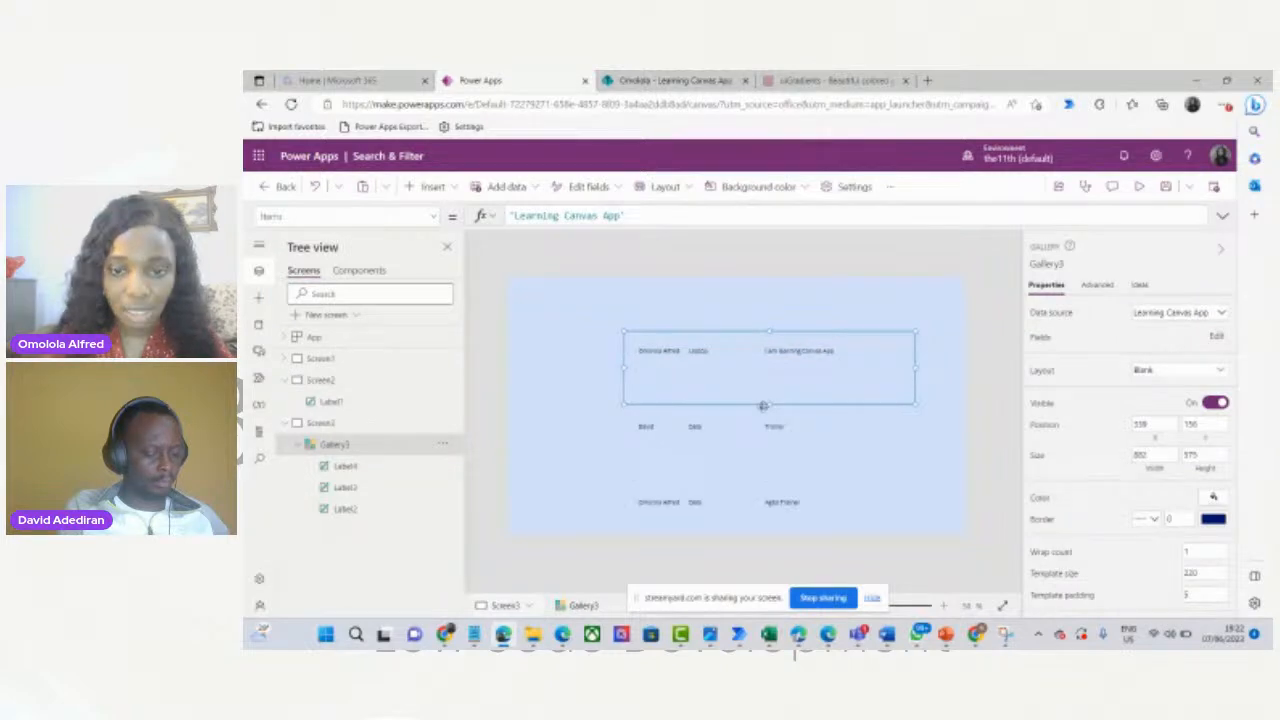
pyautogui.moveTo(763, 405); pyautogui.dragTo(762, 466)
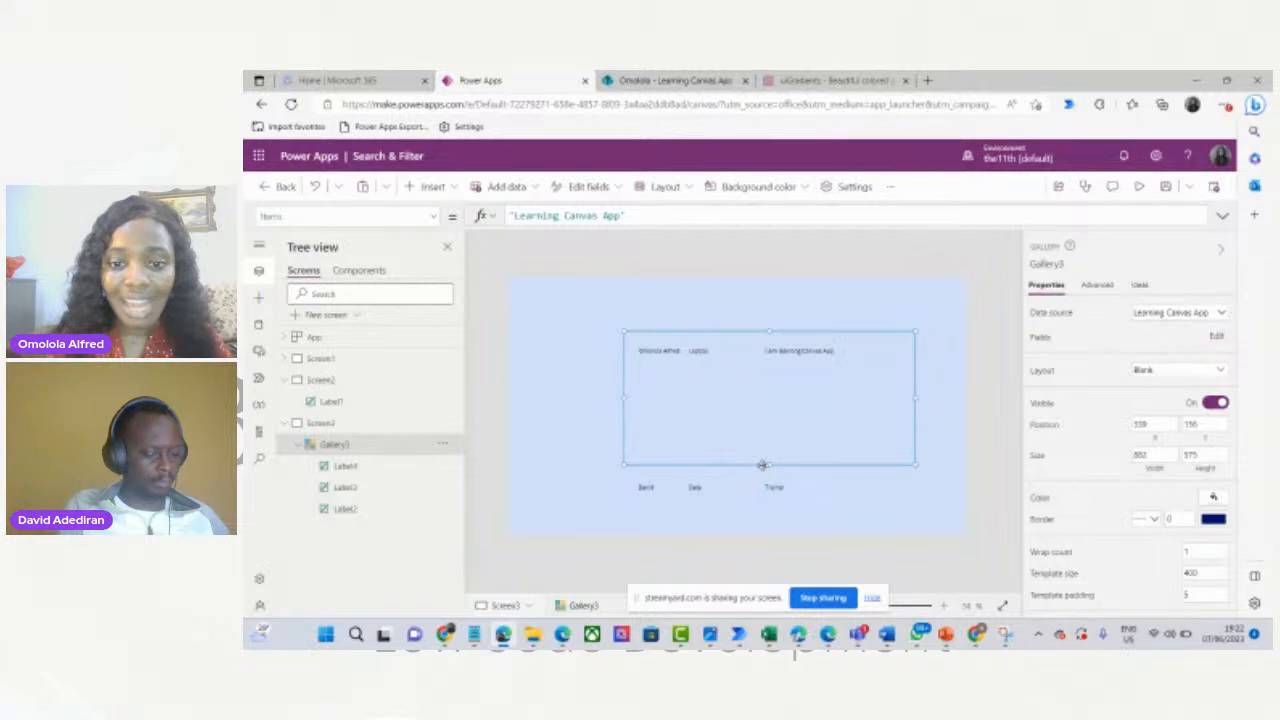
pyautogui.moveTo(762, 465); pyautogui.dragTo(763, 458)
pyautogui.moveTo(912, 351)
pyautogui.mouseDown()
pyautogui.moveTo(911, 389)
pyautogui.moveTo(911, 352)
pyautogui.mouseUp()
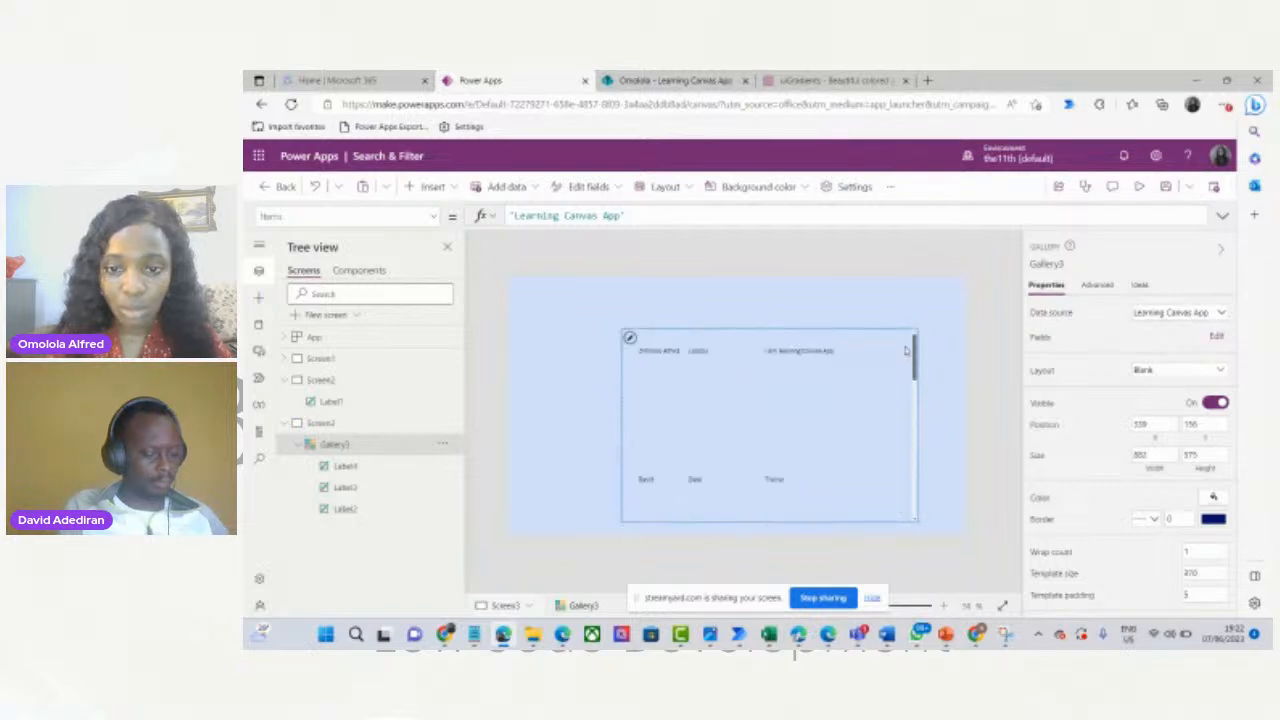
pyautogui.click(793, 395)
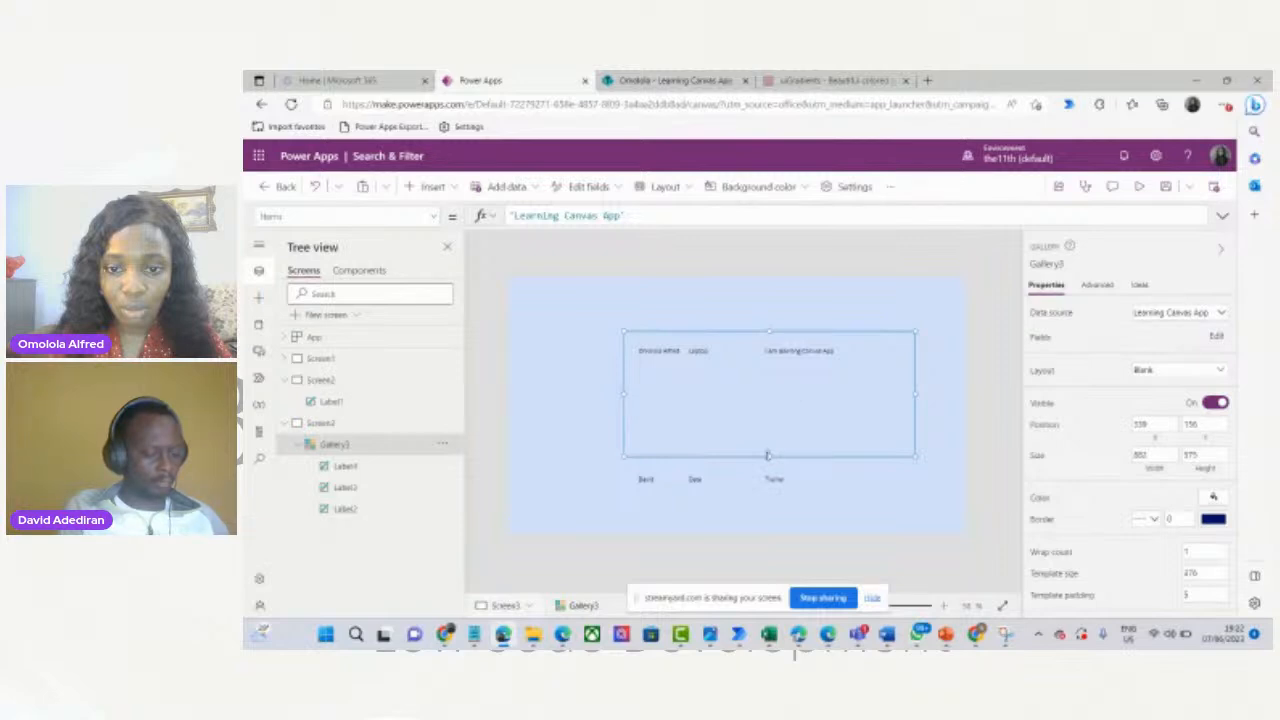
pyautogui.moveTo(767, 455); pyautogui.dragTo(780, 360)
# Nudge Gallery3 slightly left and down so it sits at 327, 153.
pyautogui.click(820, 428)
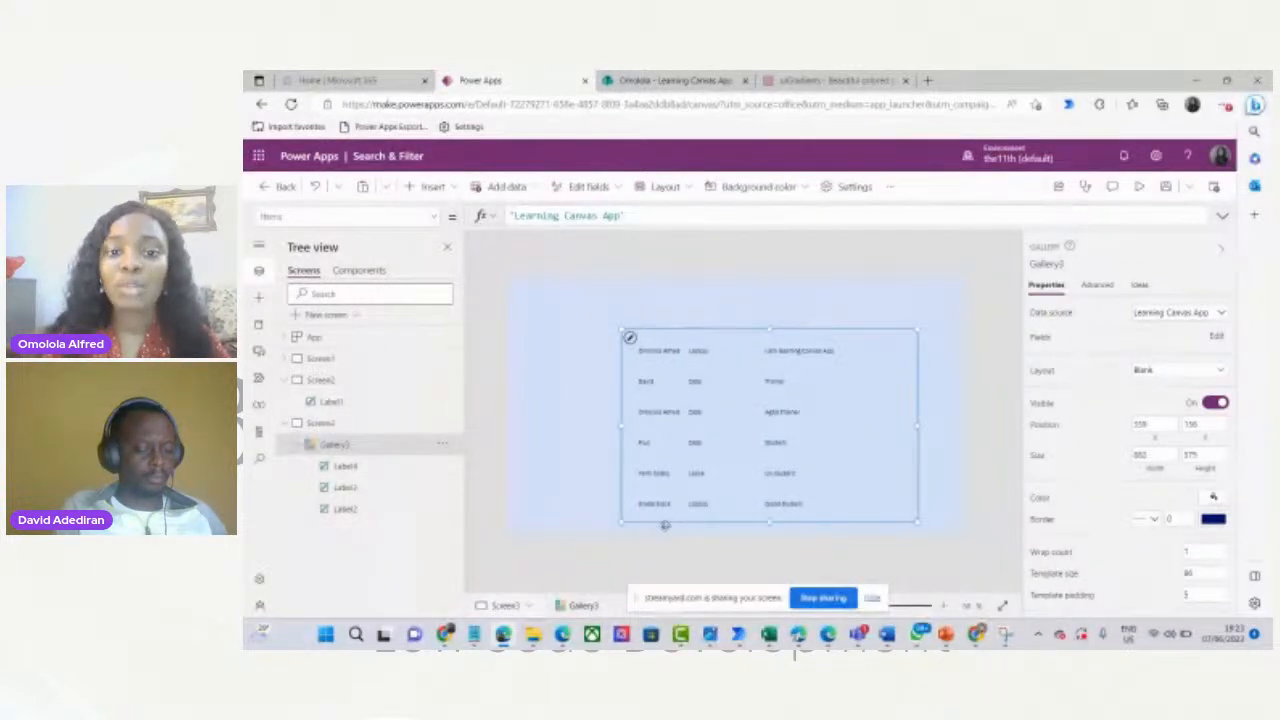
pyautogui.moveTo(743, 501); pyautogui.dragTo(726, 499)
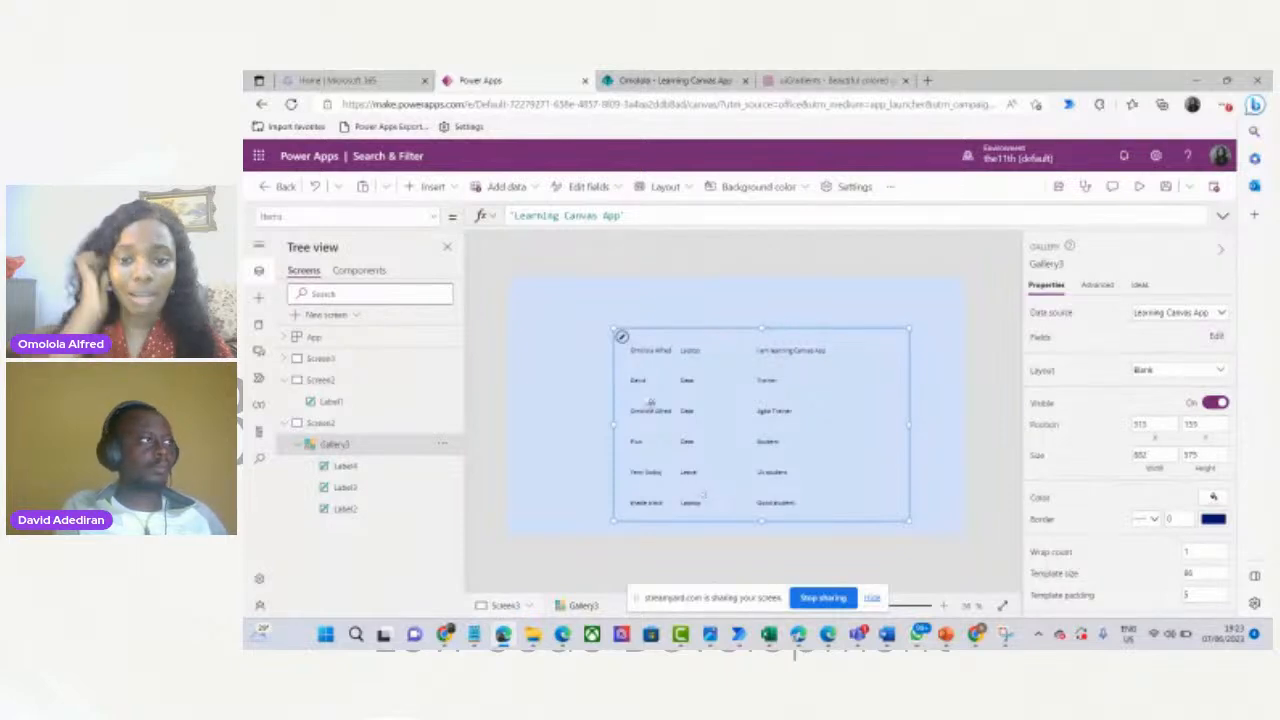
pyautogui.moveTo(729, 427); pyautogui.dragTo(735, 426)
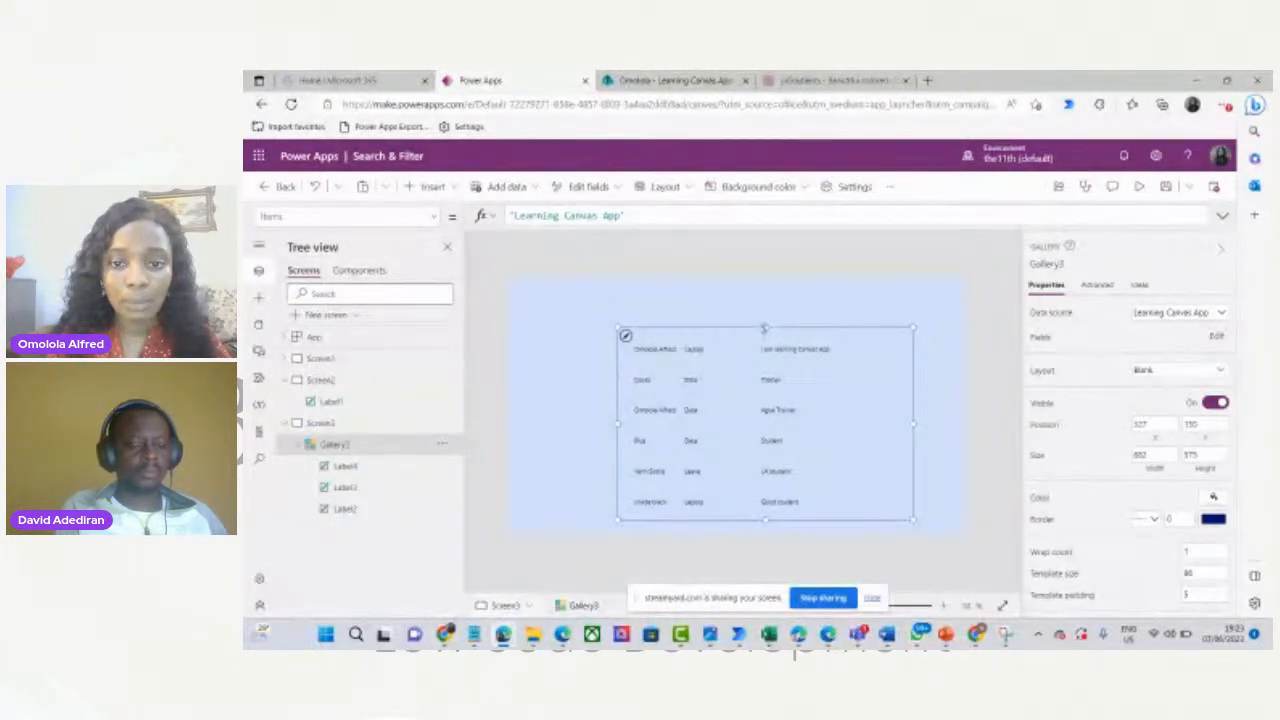
pyautogui.moveTo(764, 329); pyautogui.dragTo(764, 332)
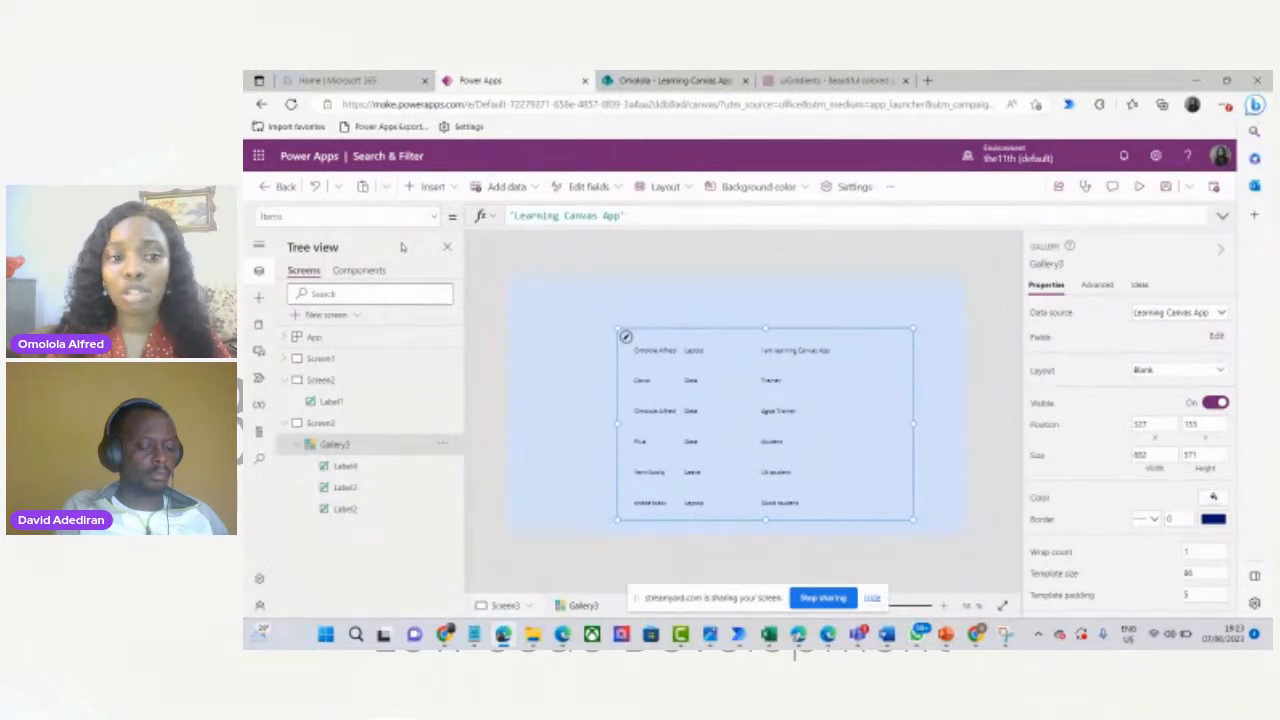
# Insert Container1 and shape it into a 504 by 80 strip at 269, 105 above the gallery.
pyautogui.click(451, 189)
pyautogui.write('Container')
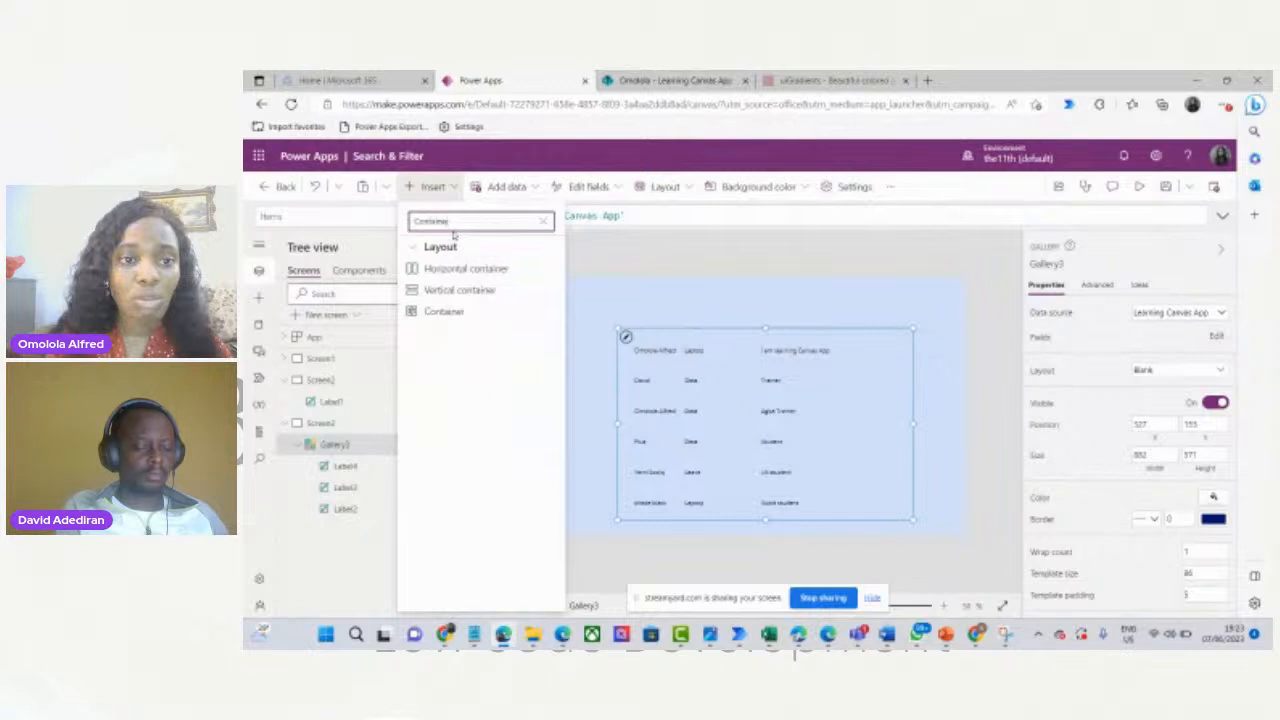
pyautogui.click(446, 312)
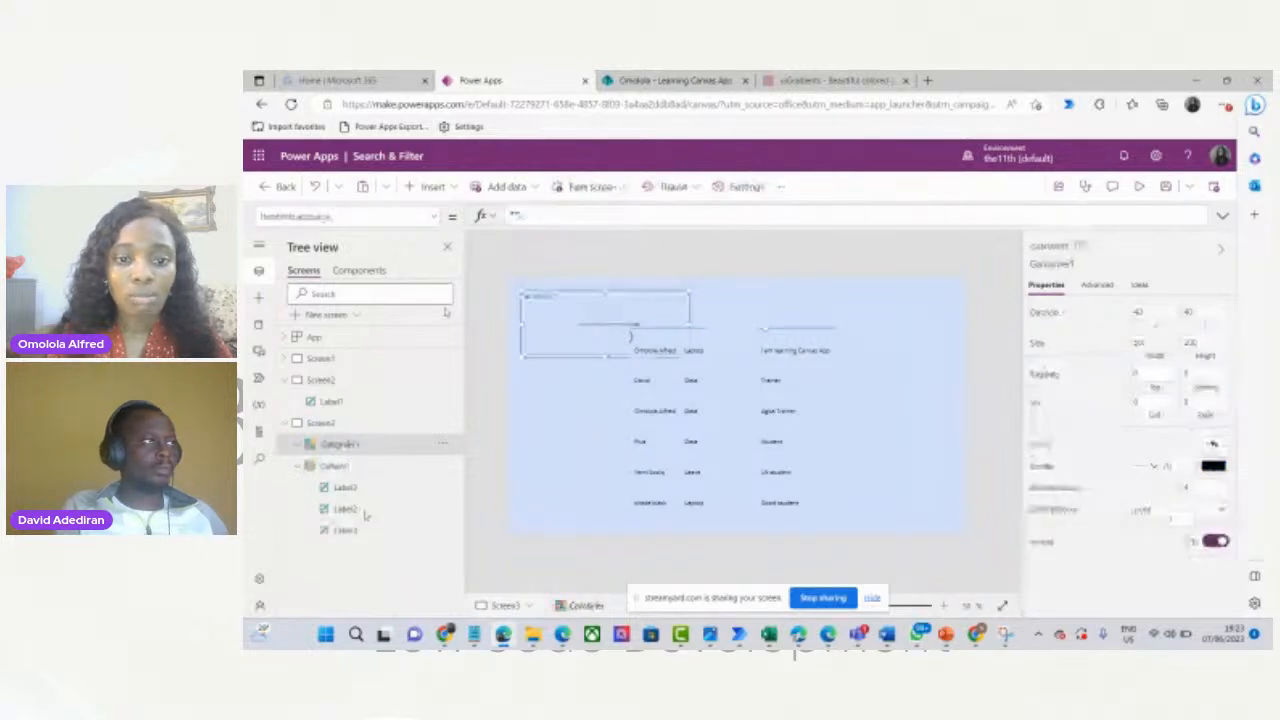
pyautogui.moveTo(606, 357); pyautogui.dragTo(617, 308)
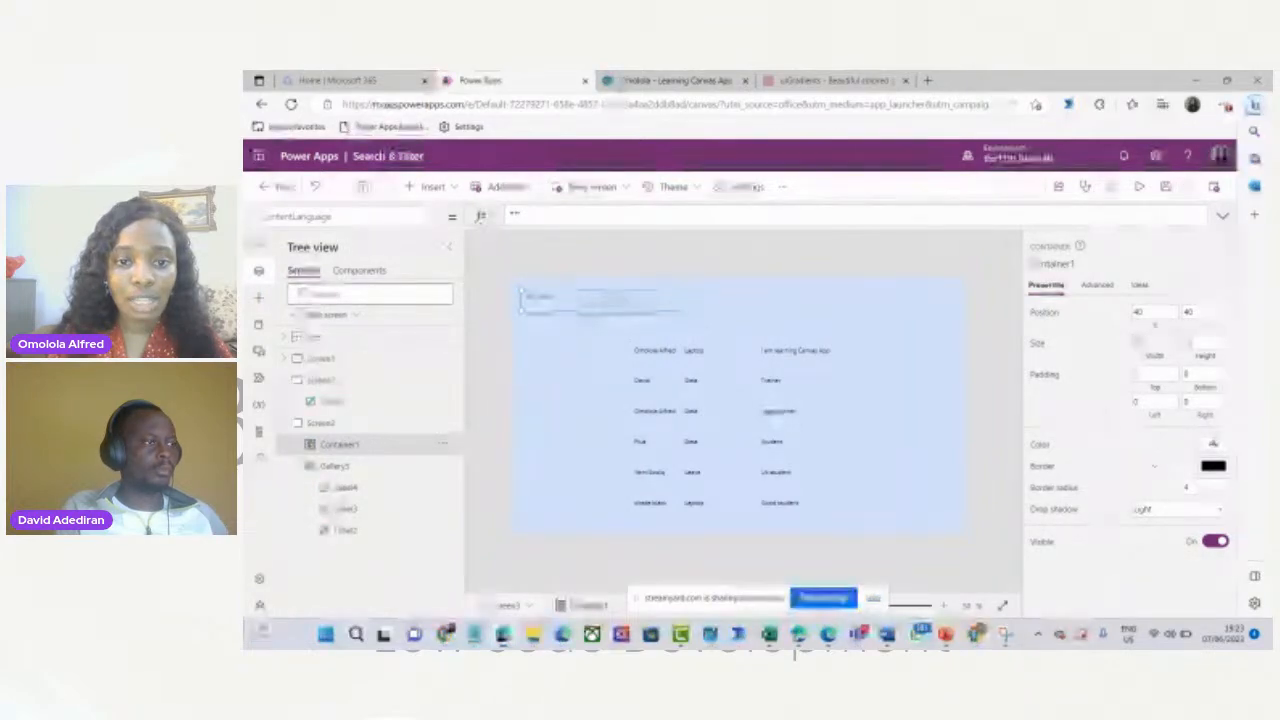
pyautogui.moveTo(589, 317); pyautogui.dragTo(693, 337)
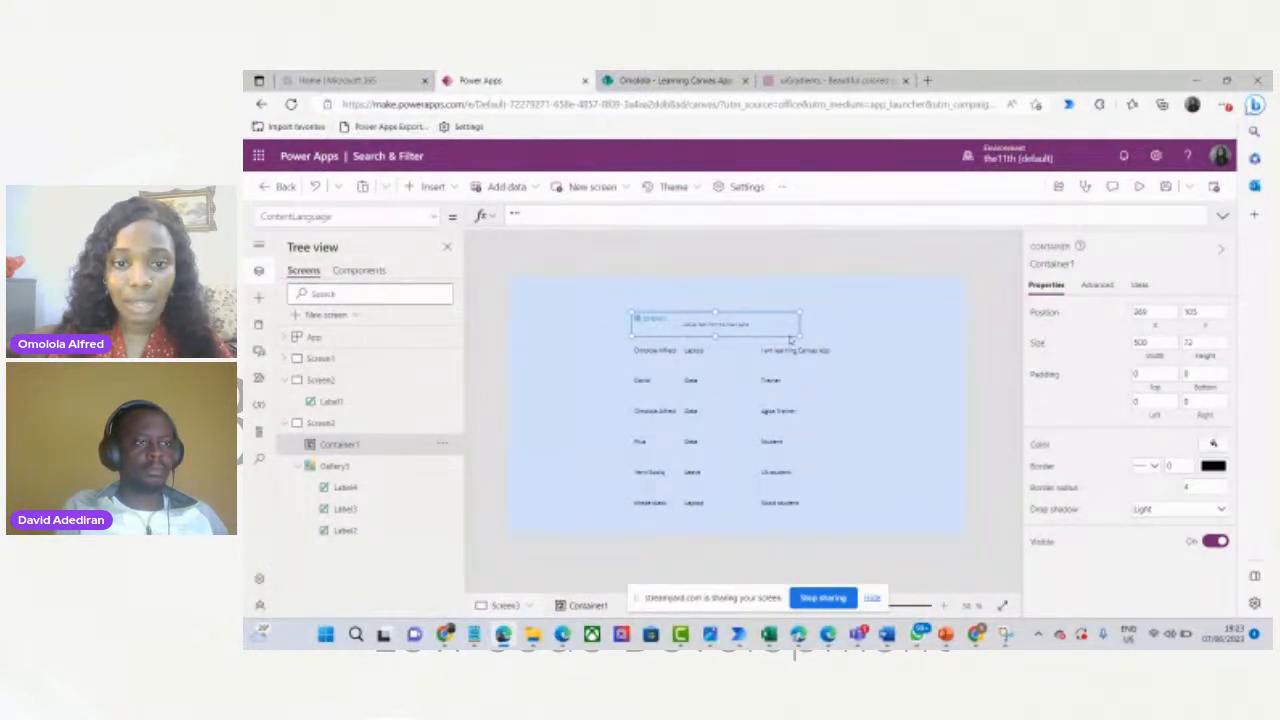
pyautogui.moveTo(798, 338); pyautogui.dragTo(830, 338)
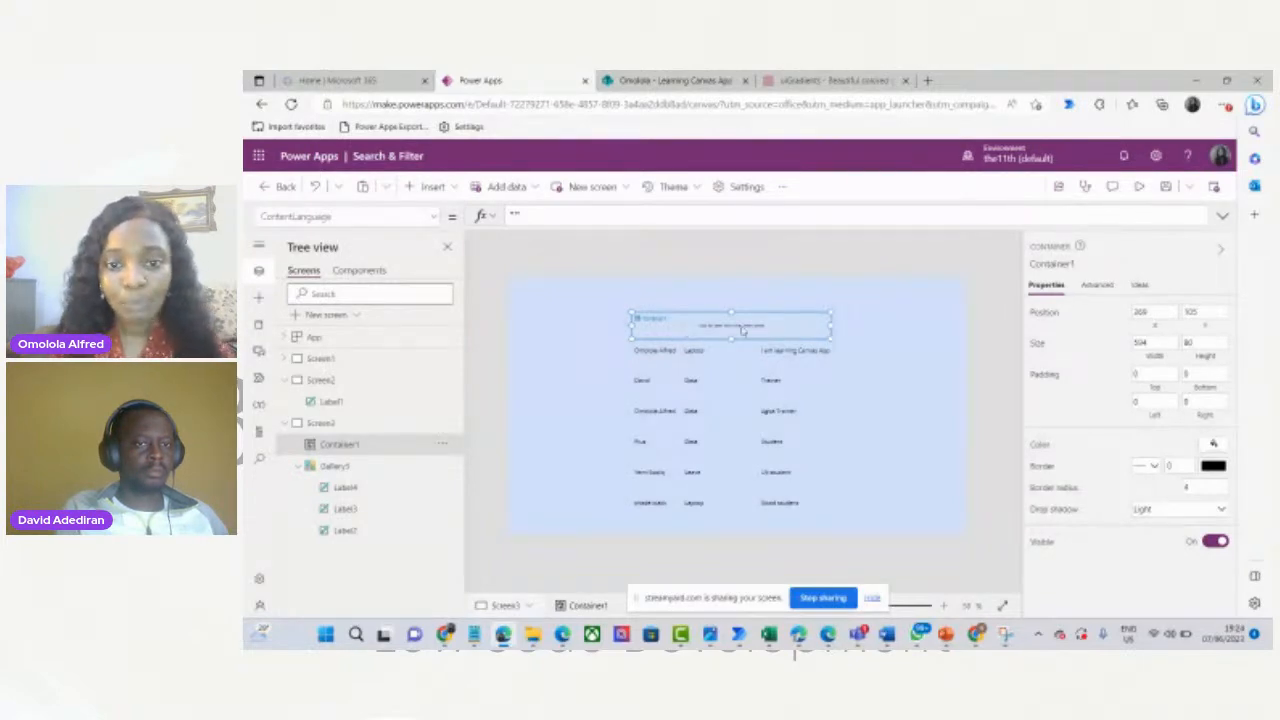
# Add three Text labels (Label5, Label5_1, Label5_2) to Container1, spread left, middle and right.
pyautogui.click(434, 187)
pyautogui.click(446, 273)
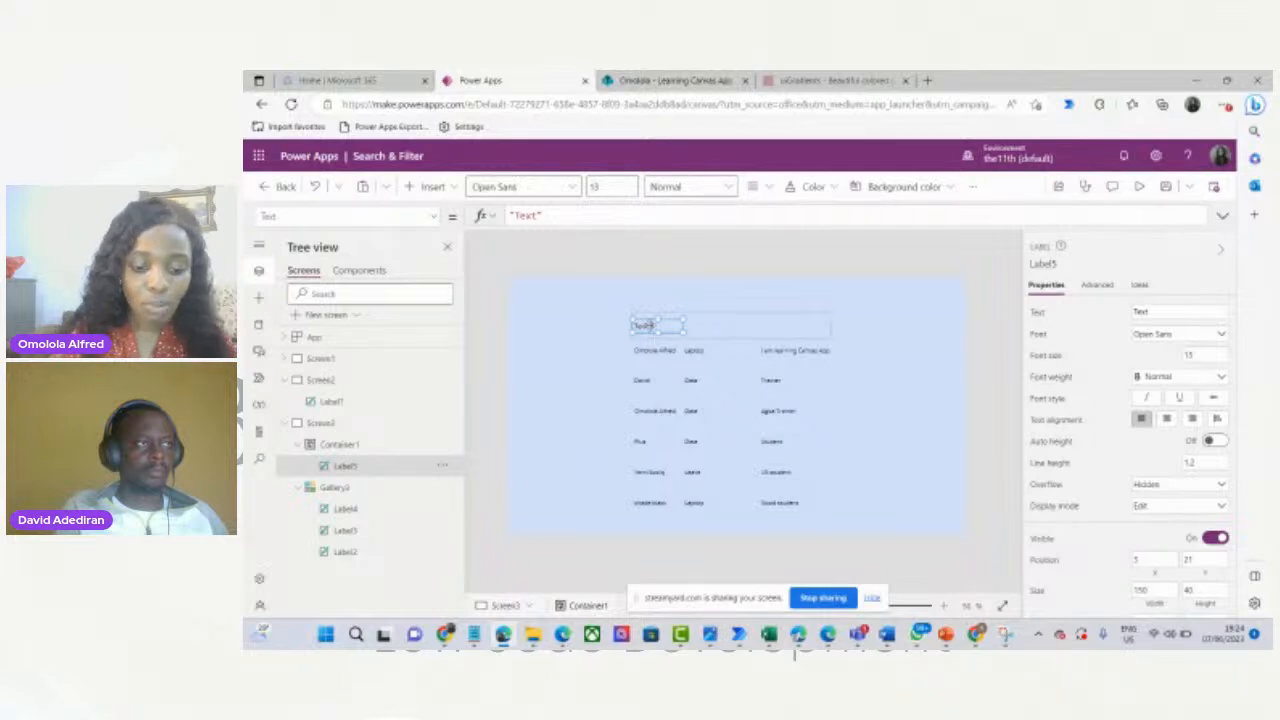
pyautogui.hotkey('ctrl', 'v')
pyautogui.hotkey('ctrl', 'v')
pyautogui.moveTo(667, 329); pyautogui.dragTo(794, 327)
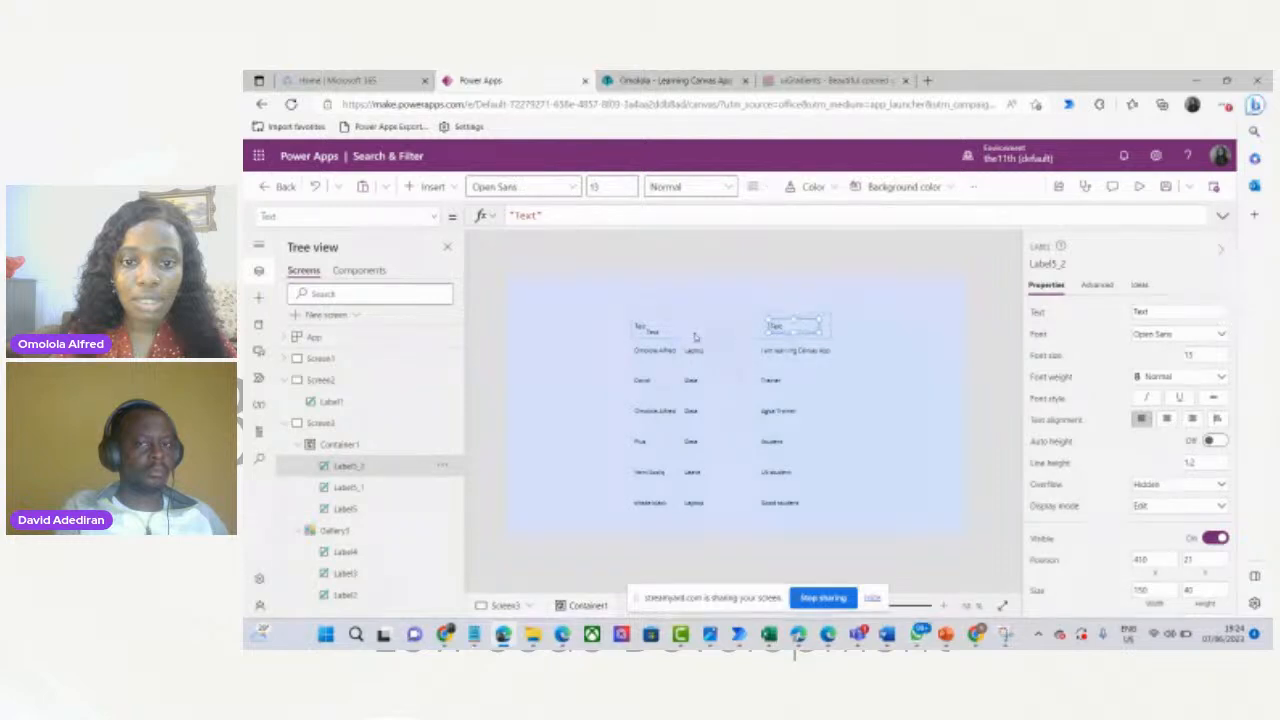
pyautogui.click(689, 324)
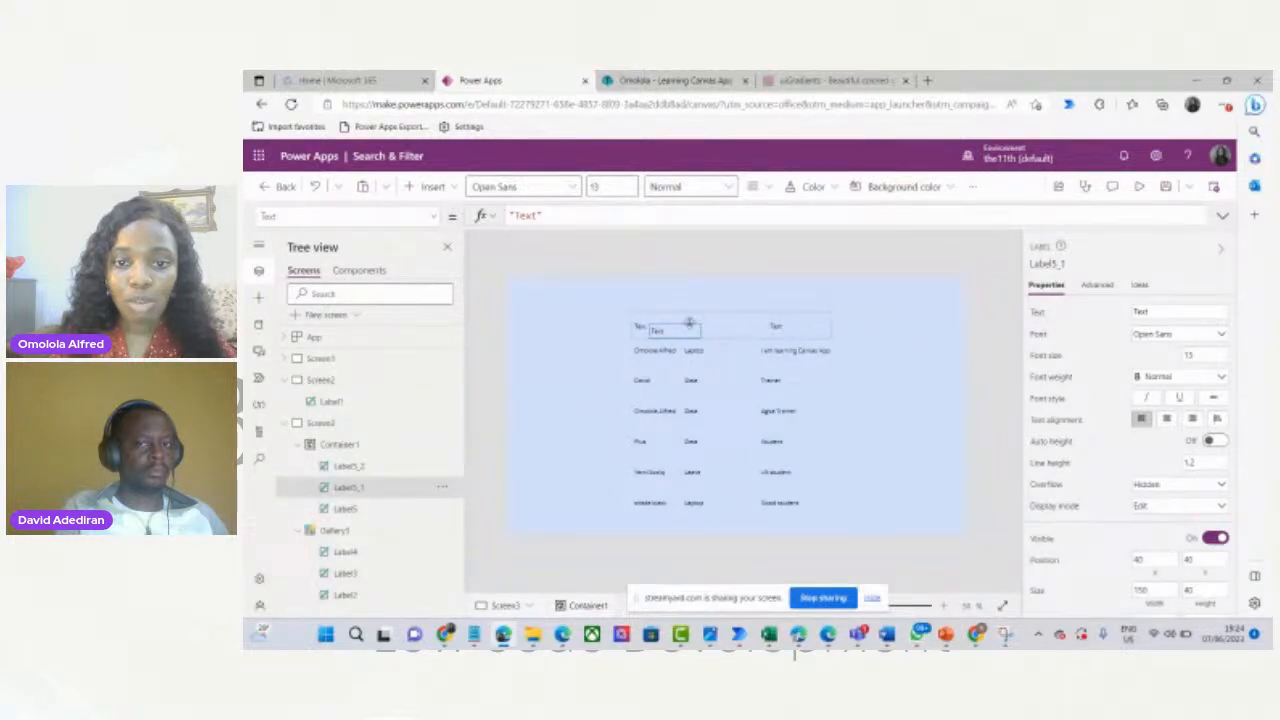
pyautogui.moveTo(689, 324); pyautogui.dragTo(746, 318)
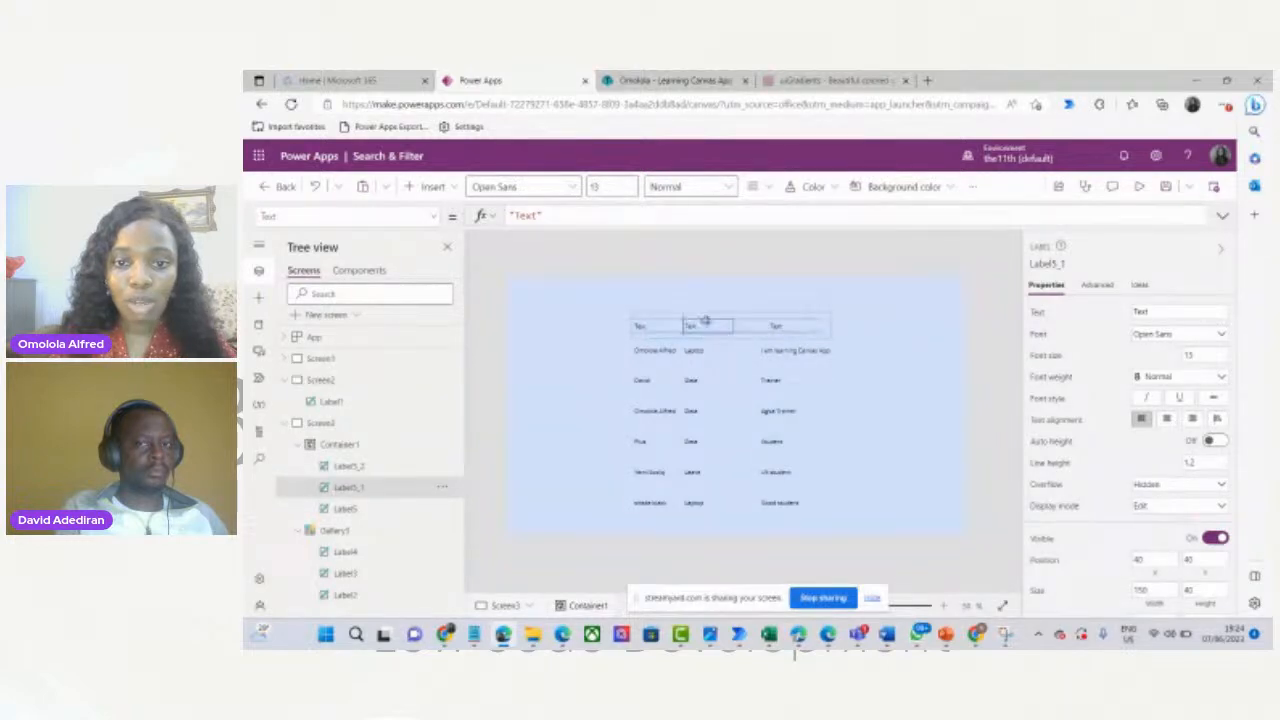
pyautogui.click(618, 446)
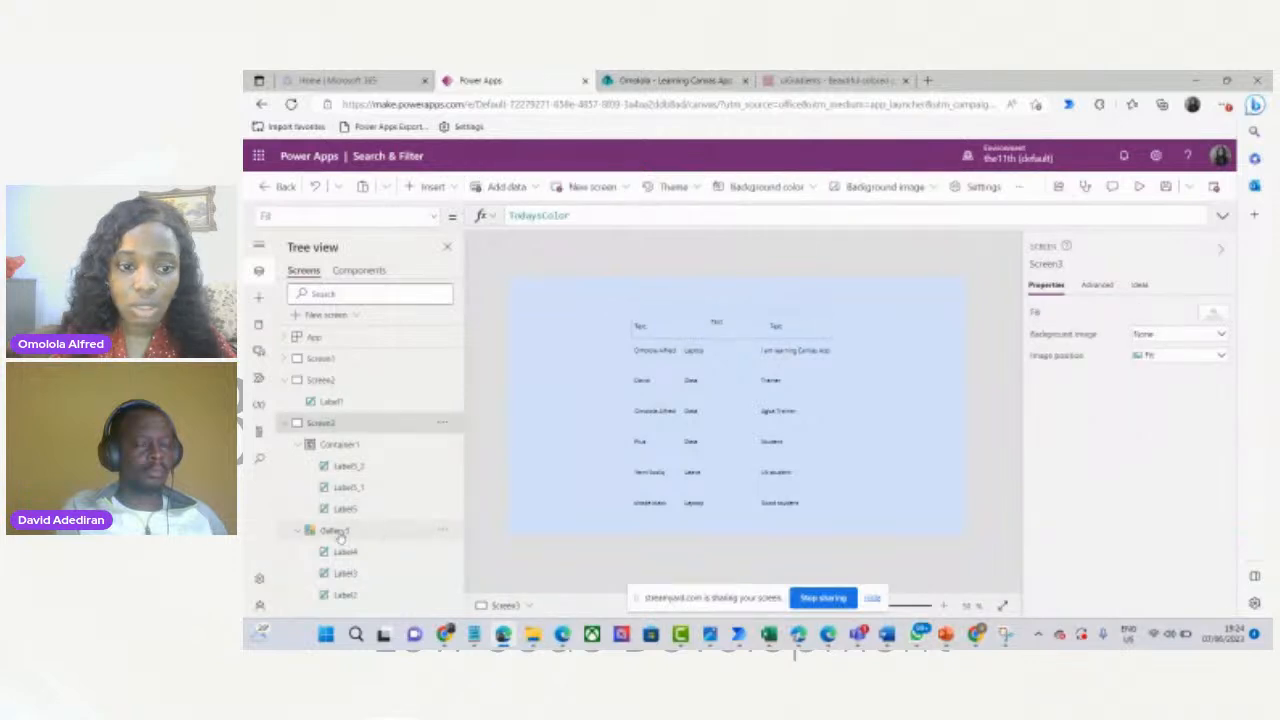
pyautogui.click(339, 533)
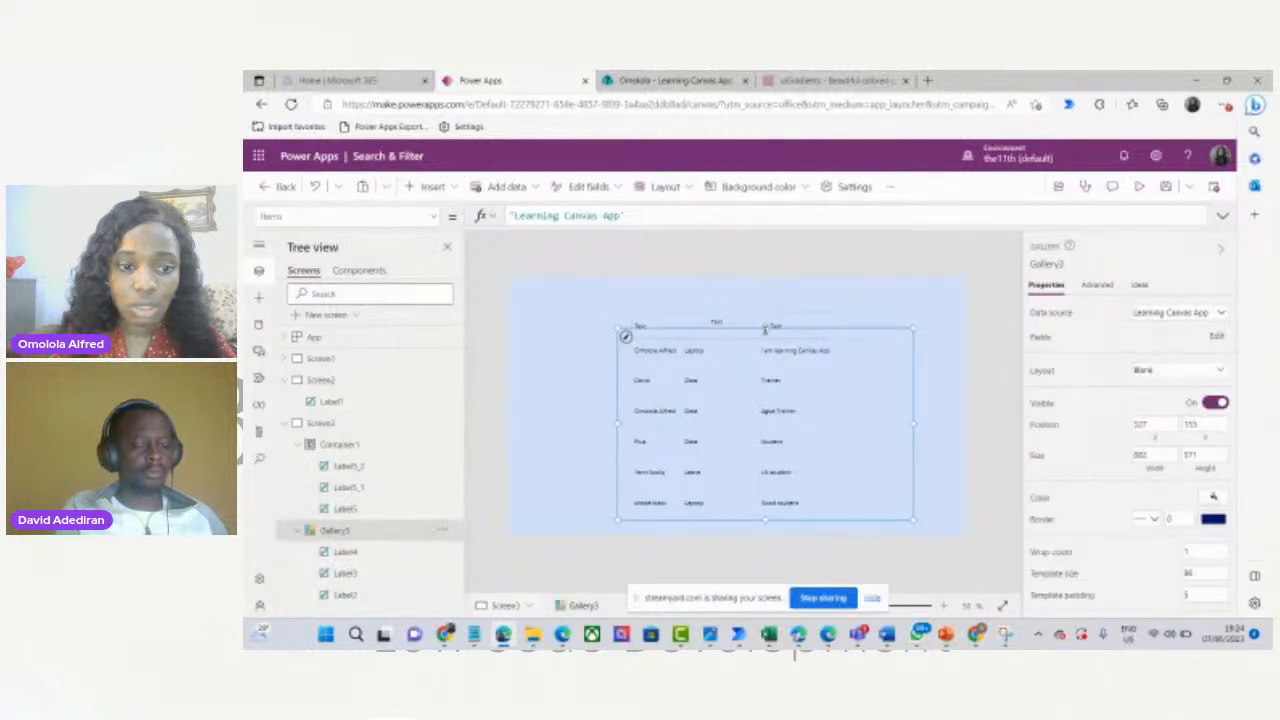
# Move the gallery's top down below the header and give Gallery3 a 2-pixel border.
pyautogui.moveTo(766, 337); pyautogui.dragTo(766, 339)
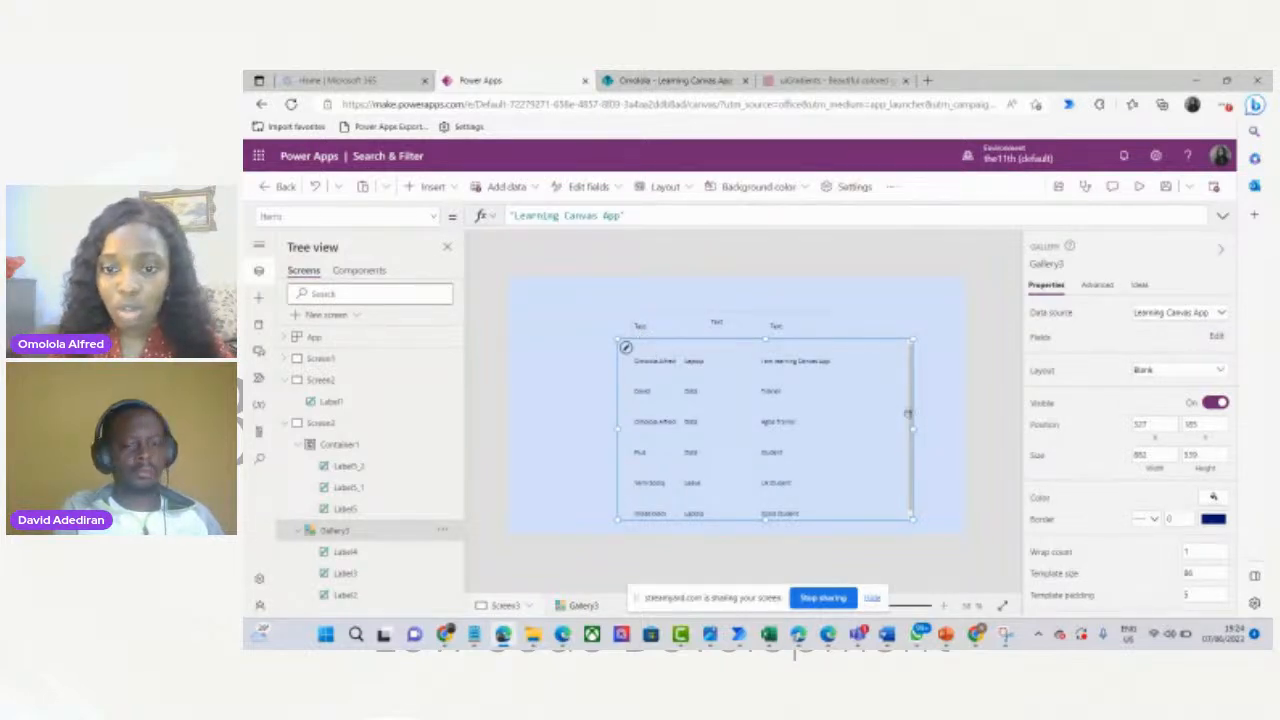
pyautogui.click(716, 322)
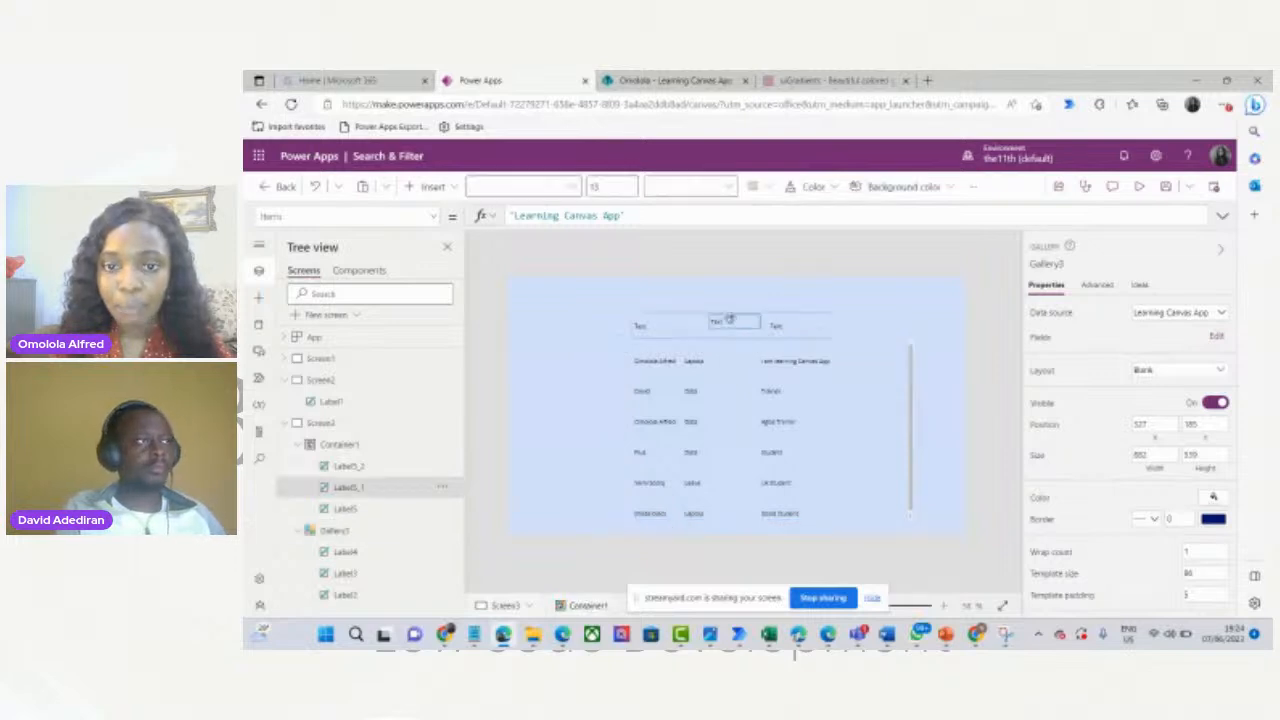
pyautogui.click(864, 393)
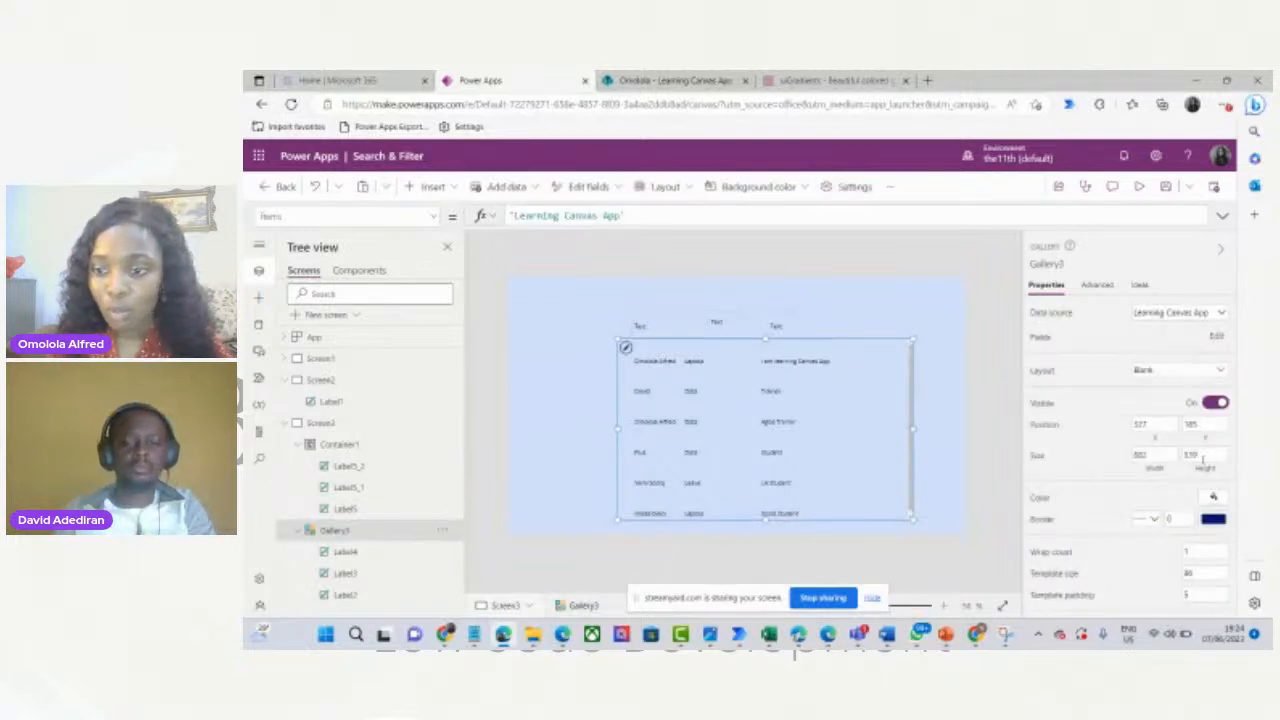
pyautogui.click(1178, 518)
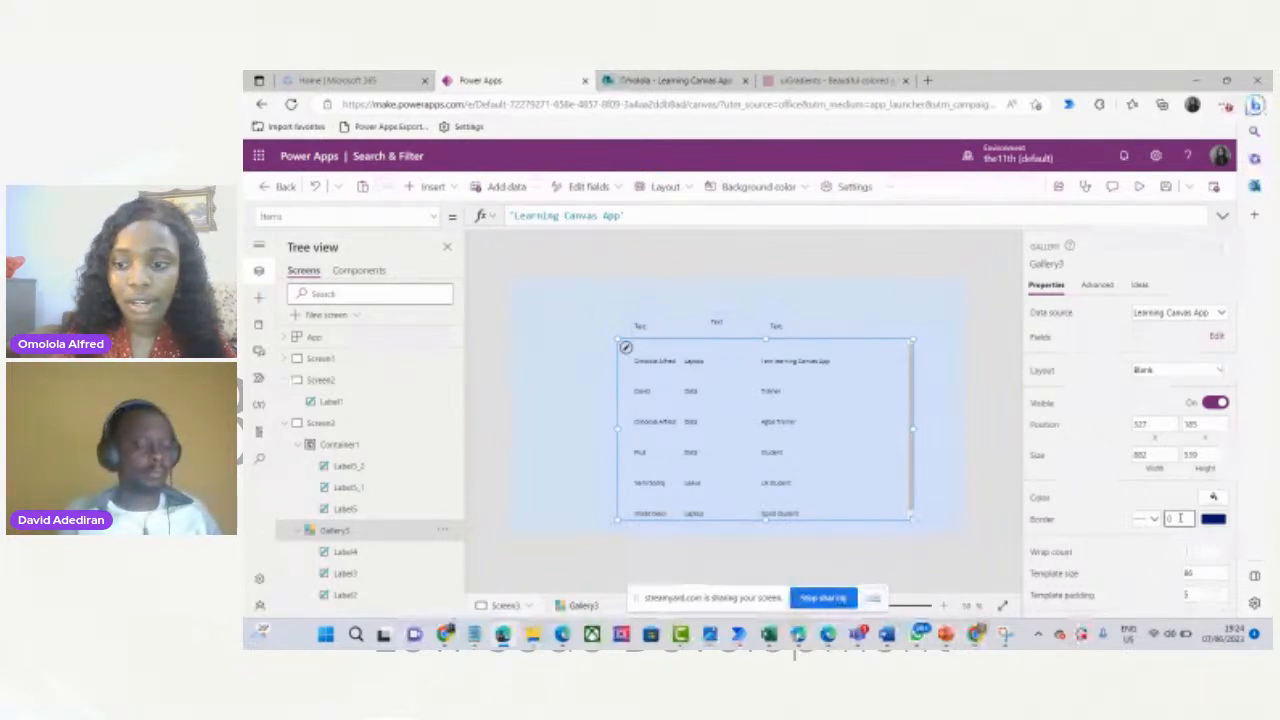
pyautogui.write('2')
pyautogui.click(938, 440)
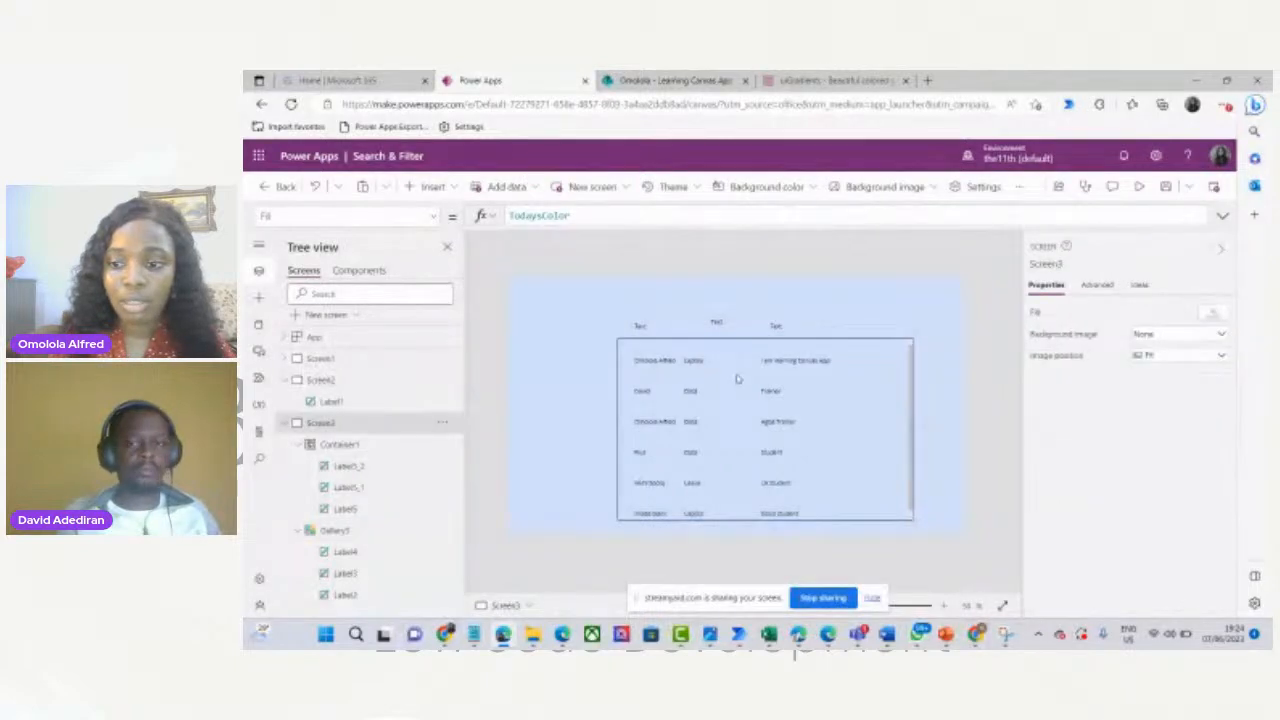
# Stretch Container1 to the gallery's full width, 882 by 80 at 327, 105.
pyautogui.click(829, 326)
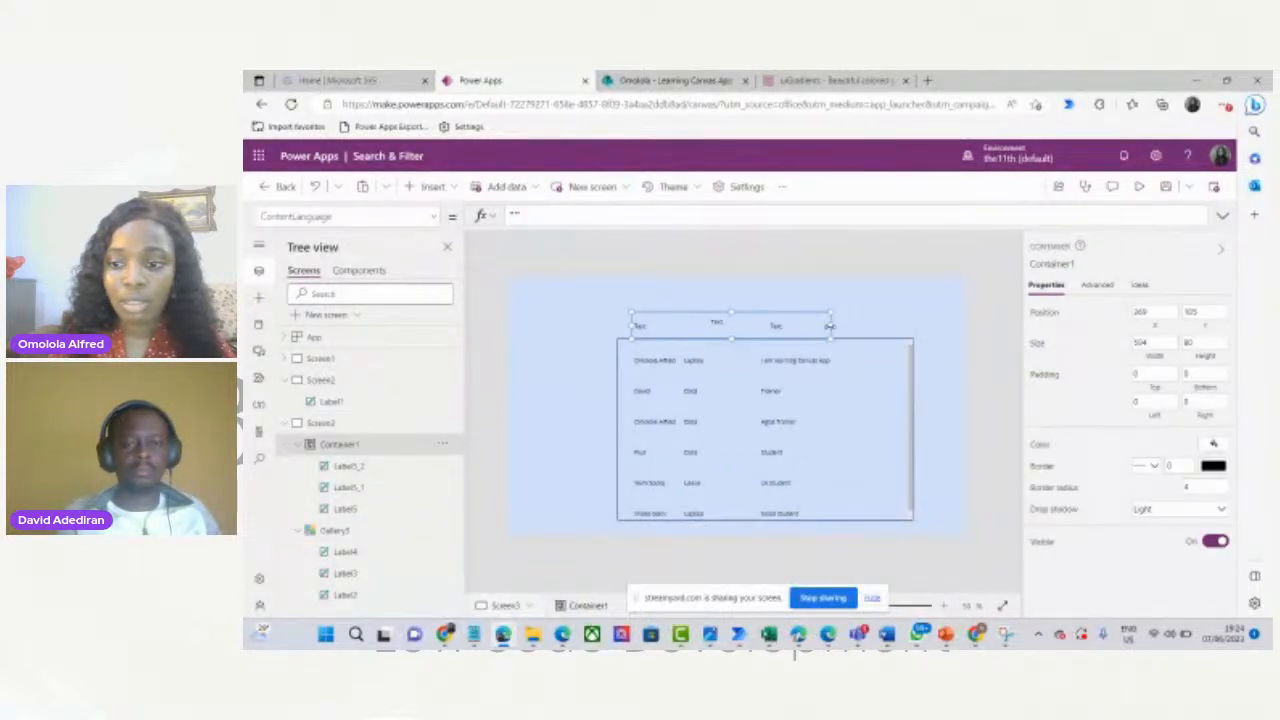
pyautogui.moveTo(835, 326); pyautogui.dragTo(913, 326)
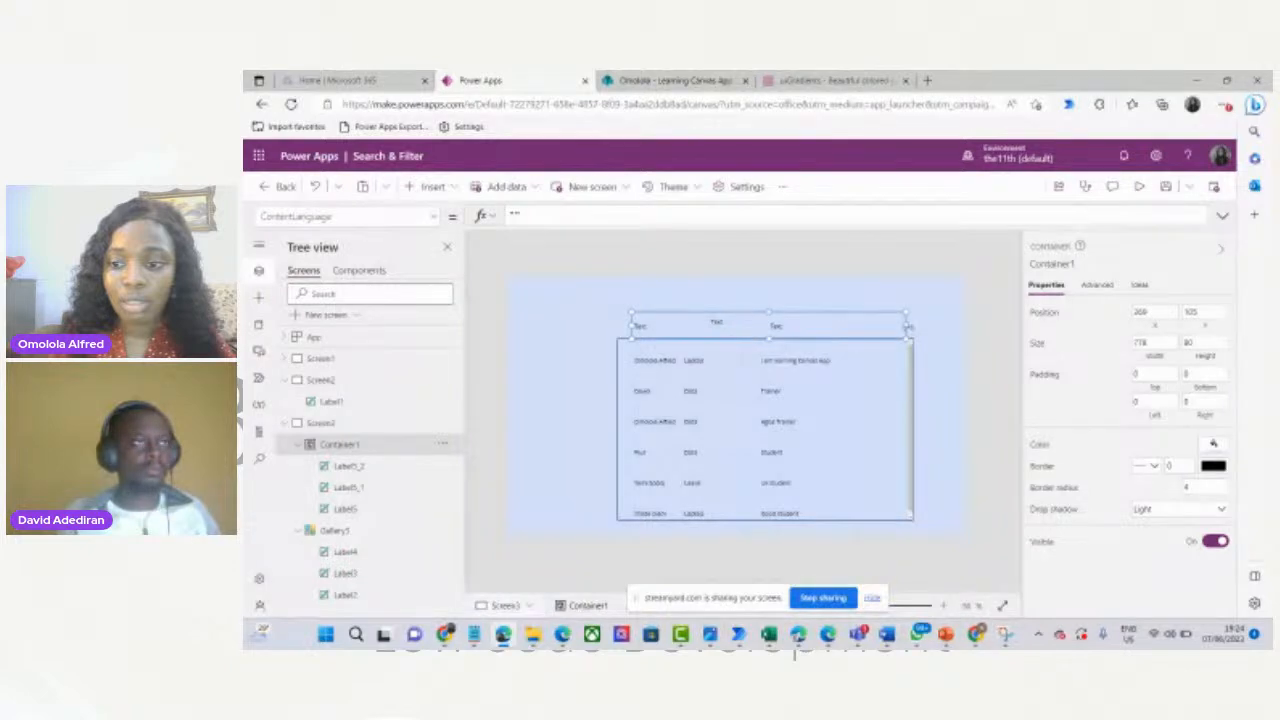
pyautogui.moveTo(629, 326); pyautogui.dragTo(617, 324)
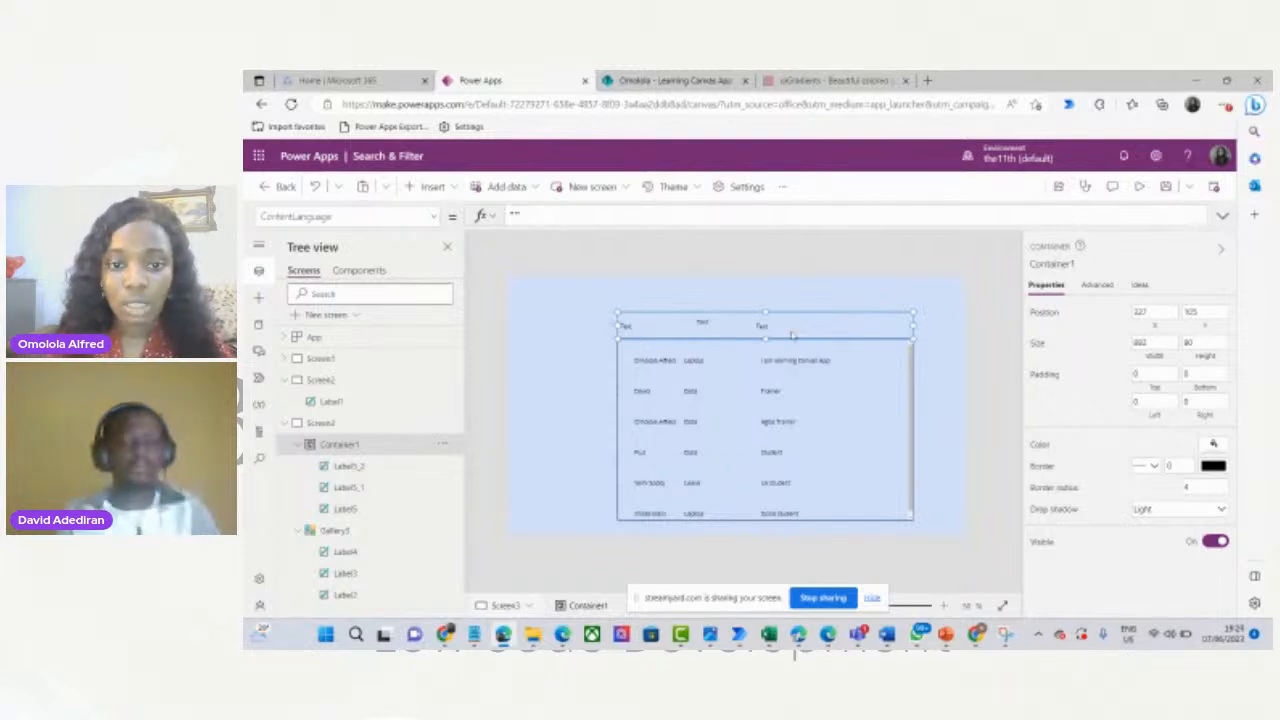
# Align the header labels over the gallery columns (Label5_1 at 211, 21; Label5_2 at 448, 21, 258 wide).
pyautogui.click(650, 325)
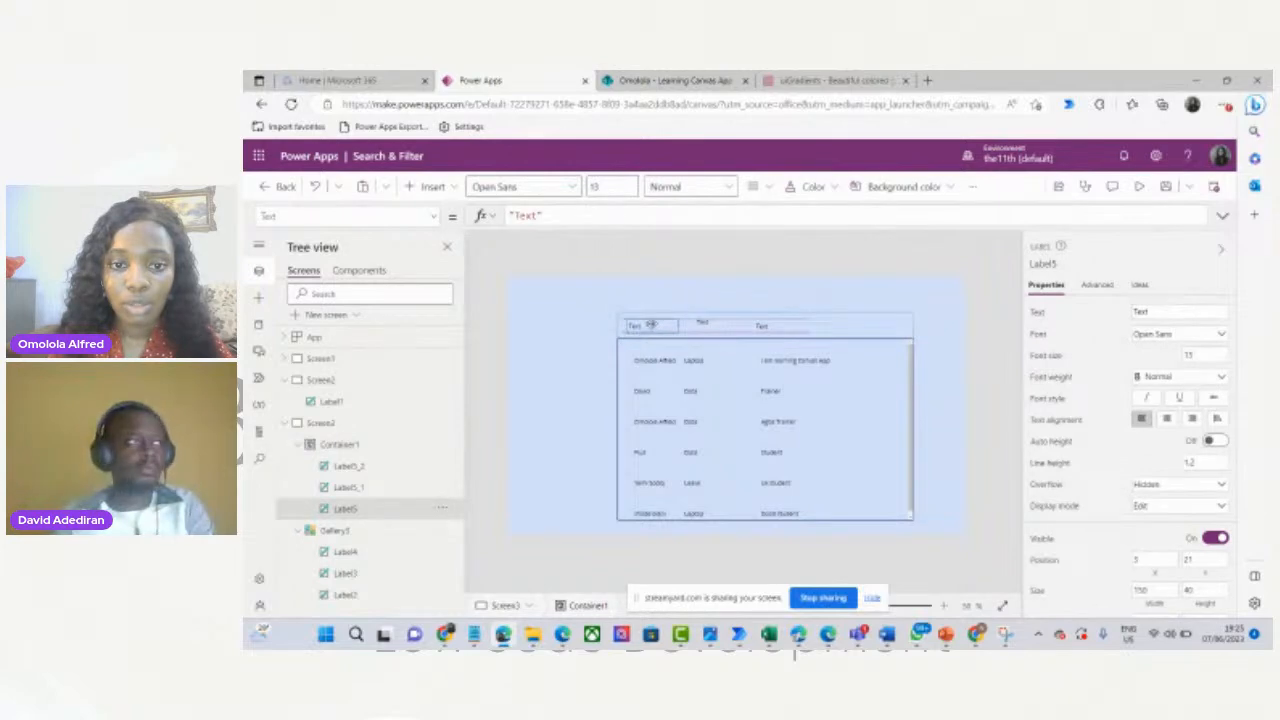
pyautogui.moveTo(650, 325); pyautogui.dragTo(658, 325)
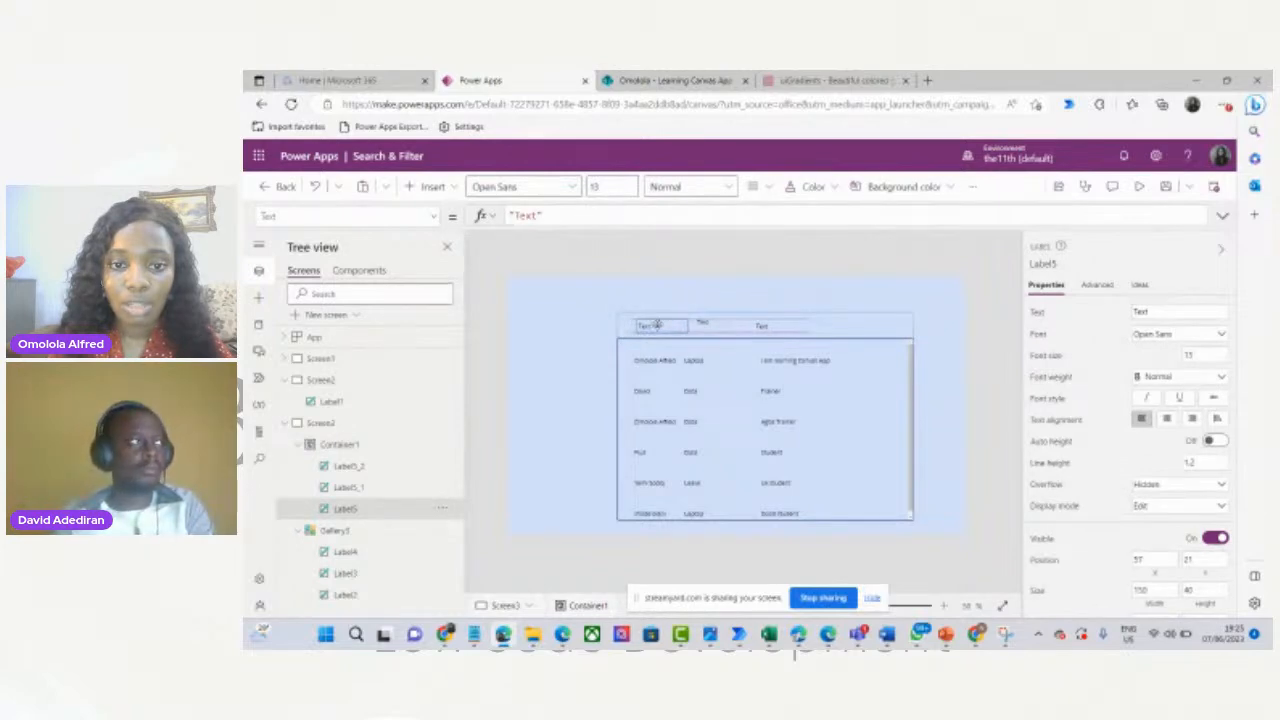
pyautogui.click(760, 325)
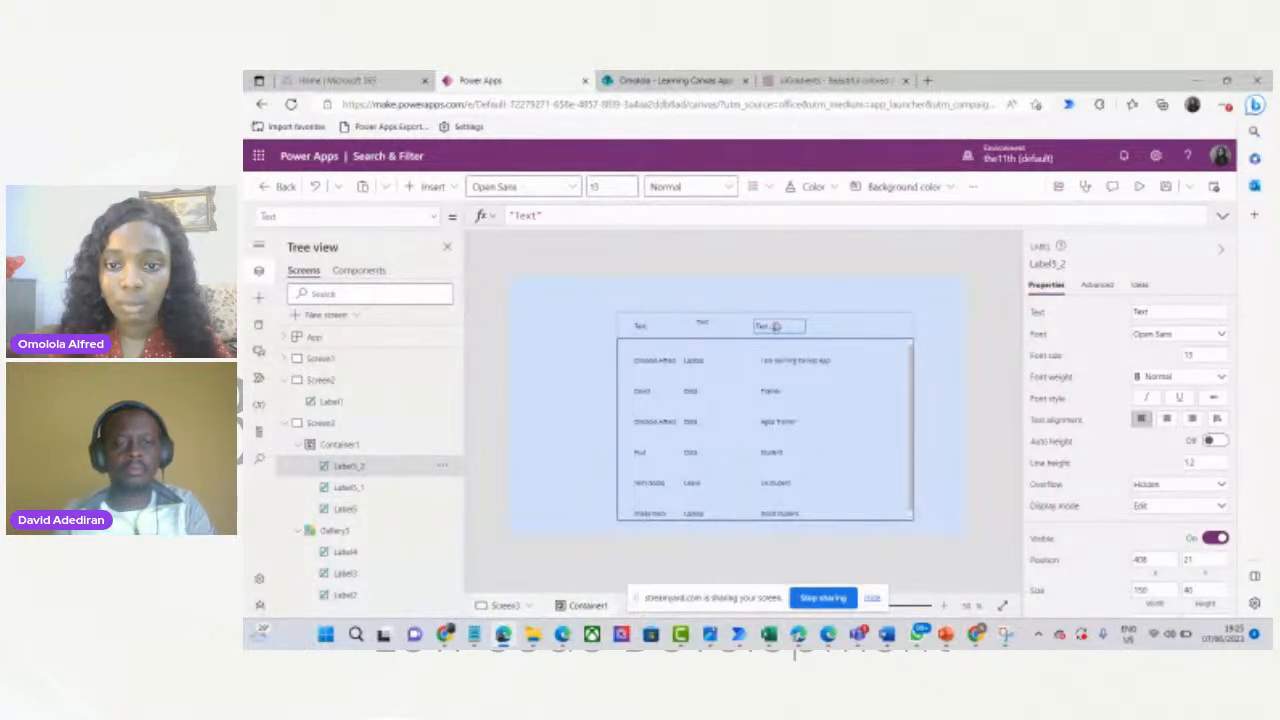
pyautogui.click(702, 321)
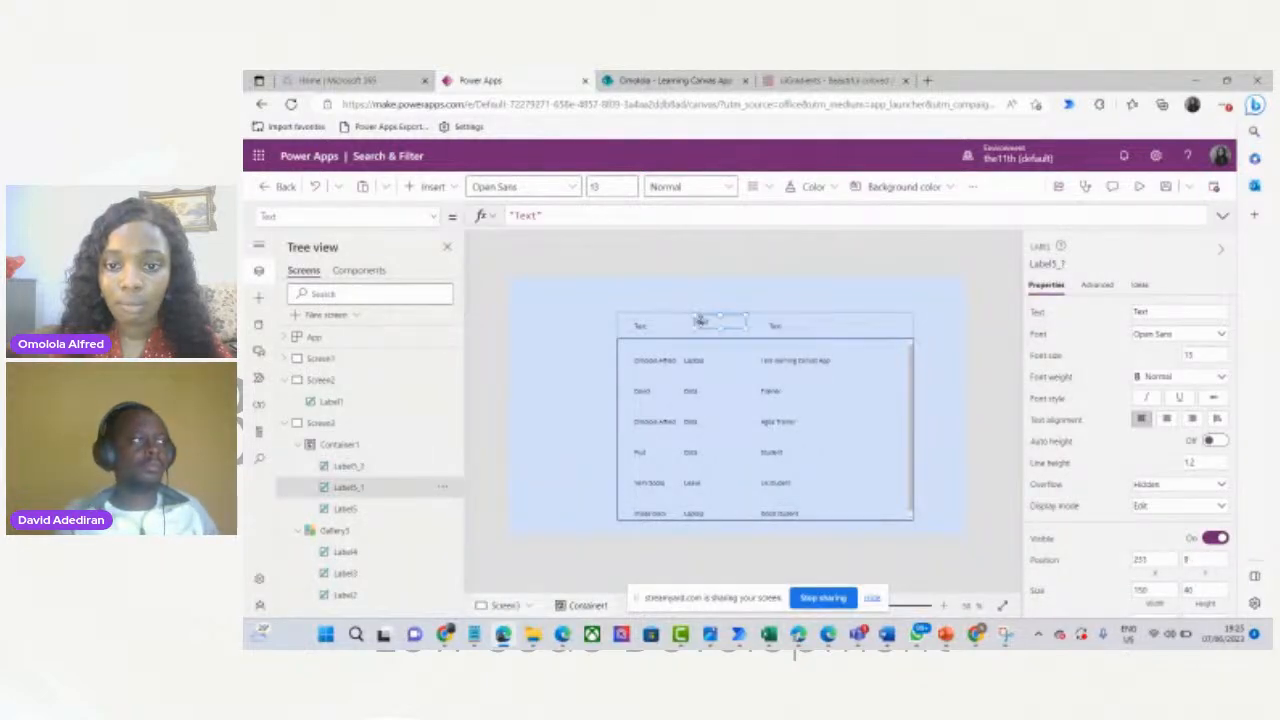
pyautogui.moveTo(700, 322); pyautogui.dragTo(694, 326)
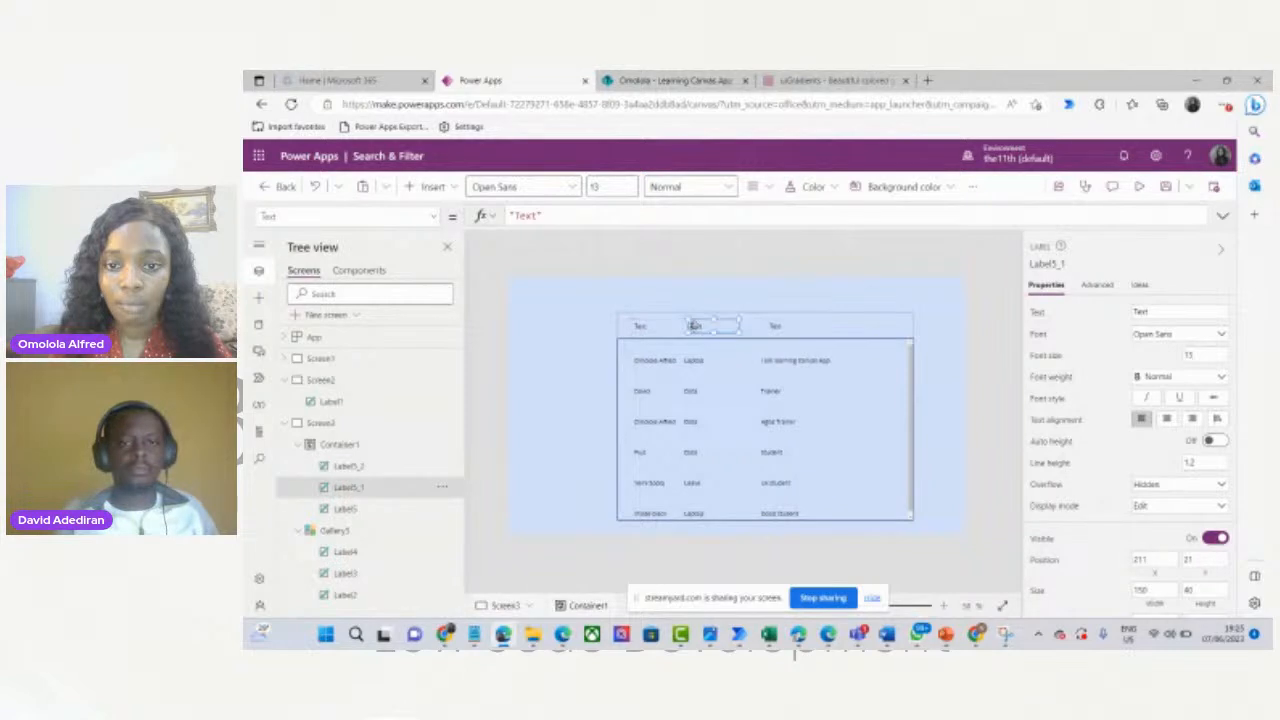
pyautogui.click(783, 293)
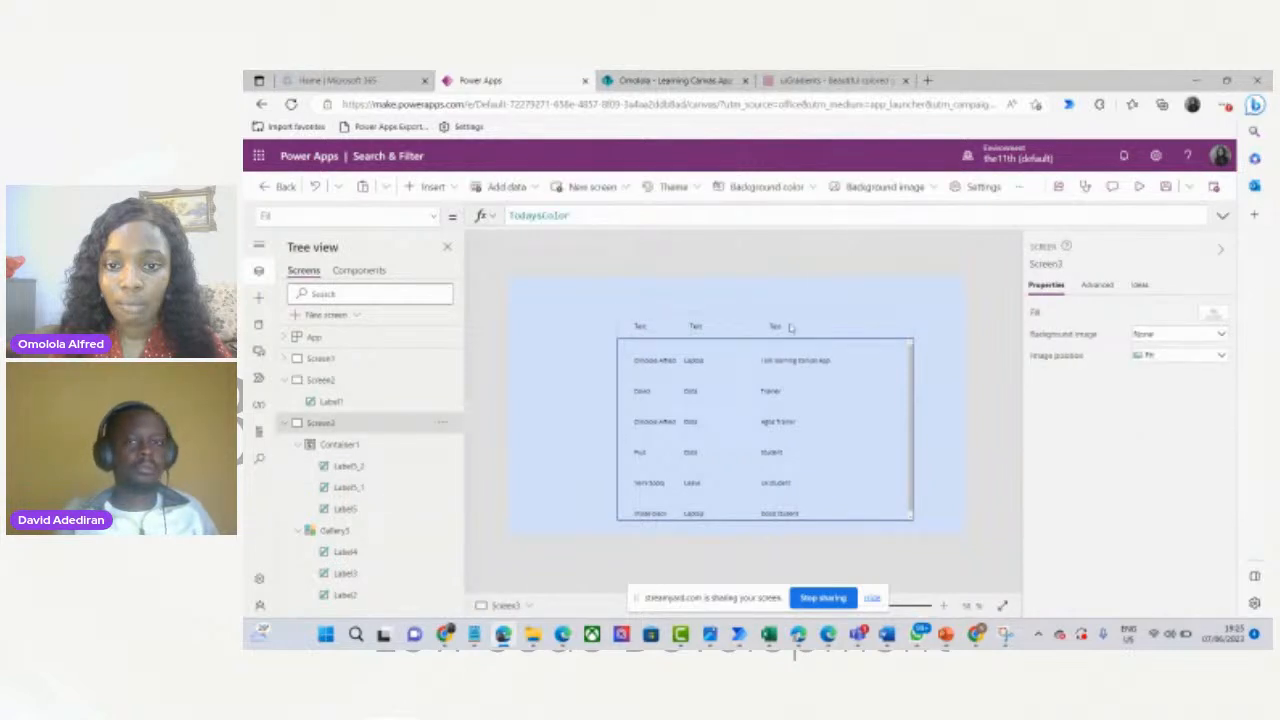
pyautogui.click(780, 326)
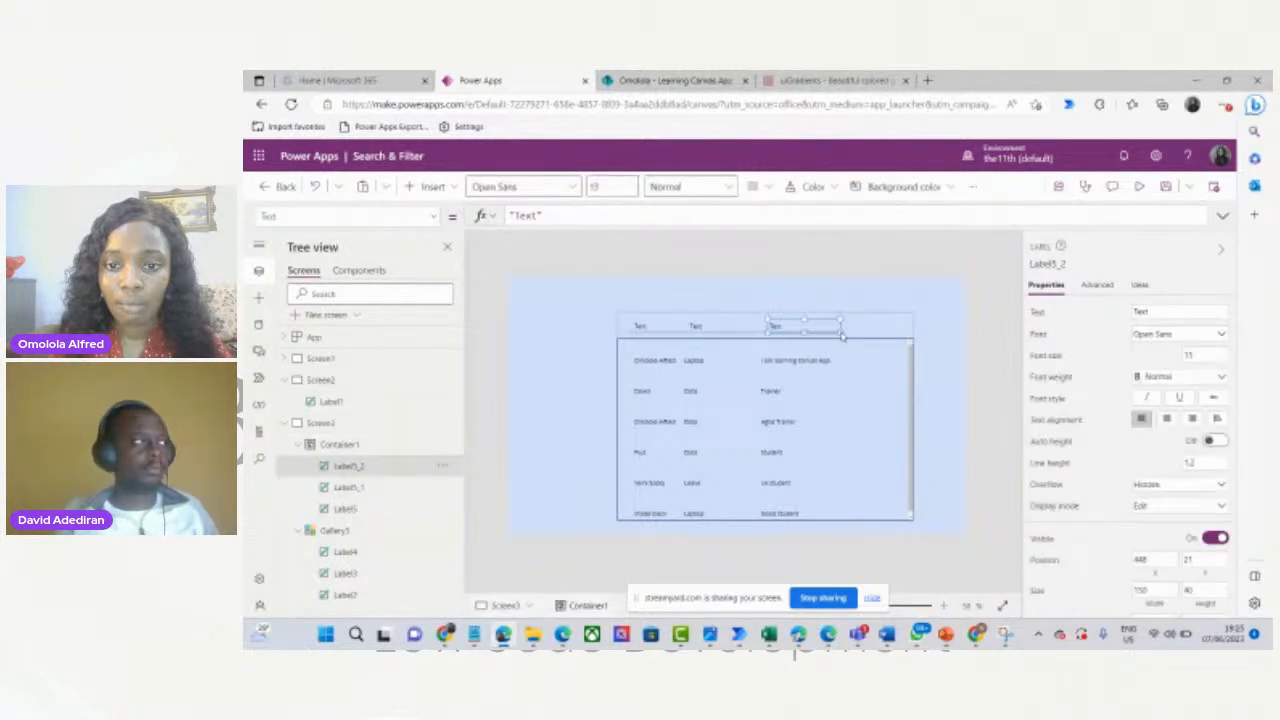
pyautogui.moveTo(843, 335); pyautogui.dragTo(855, 330)
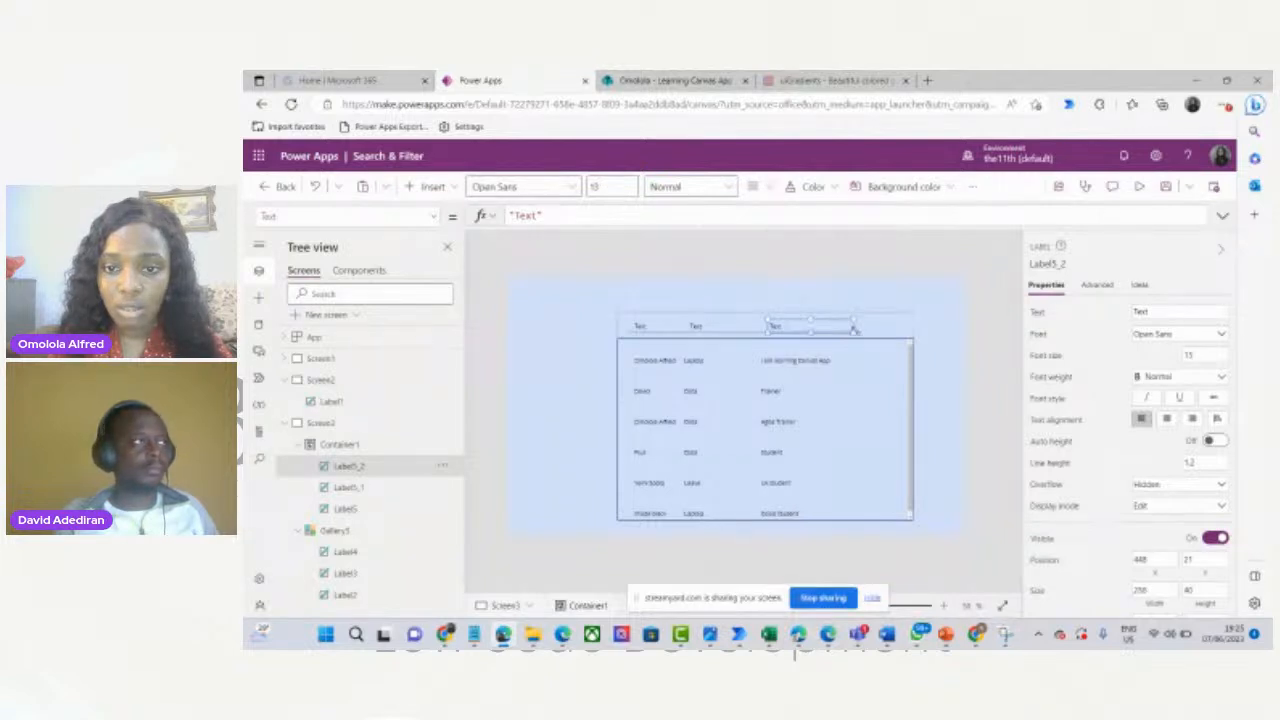
pyautogui.click(645, 326)
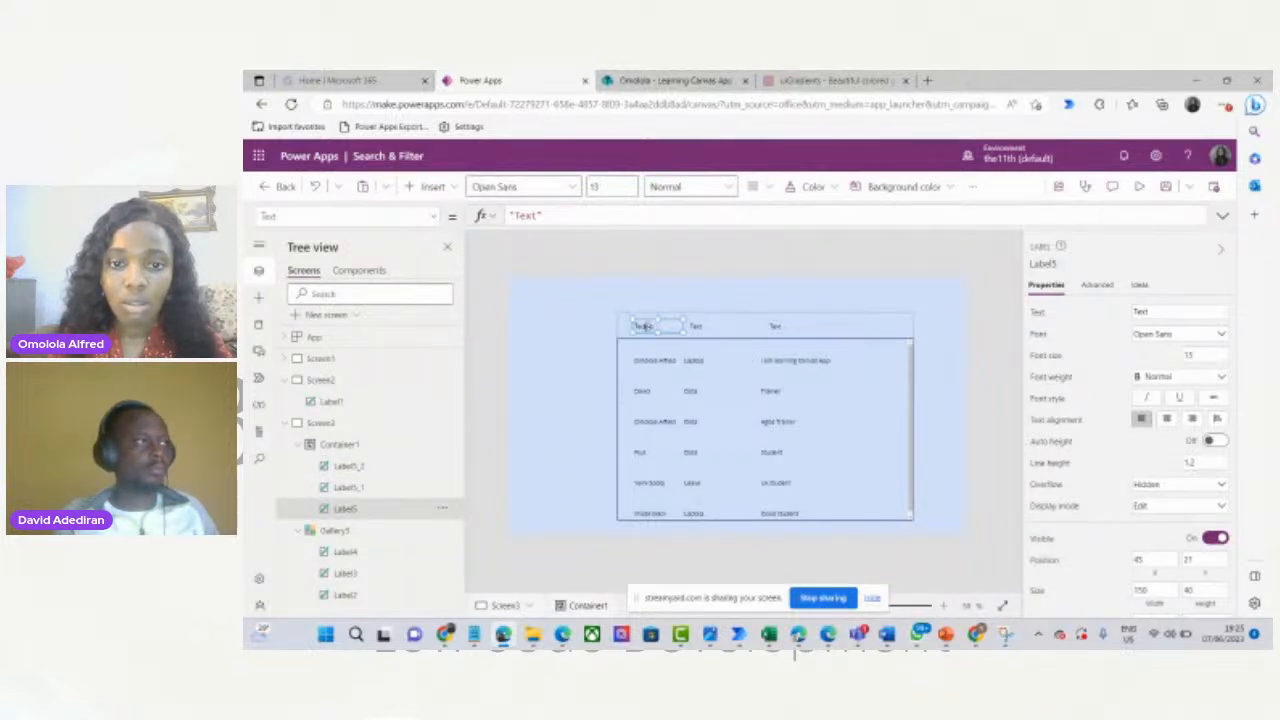
# Title the first two header labels Names and Request.
pyautogui.click(1155, 312)
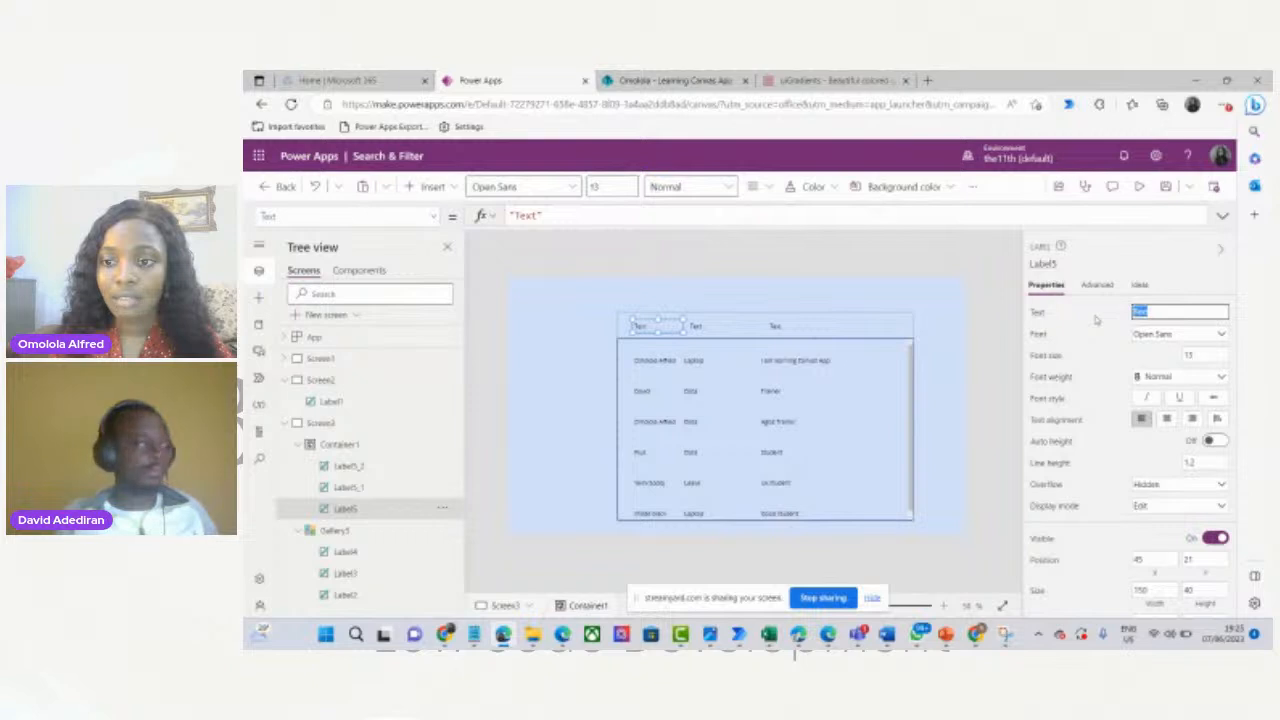
pyautogui.write('N')
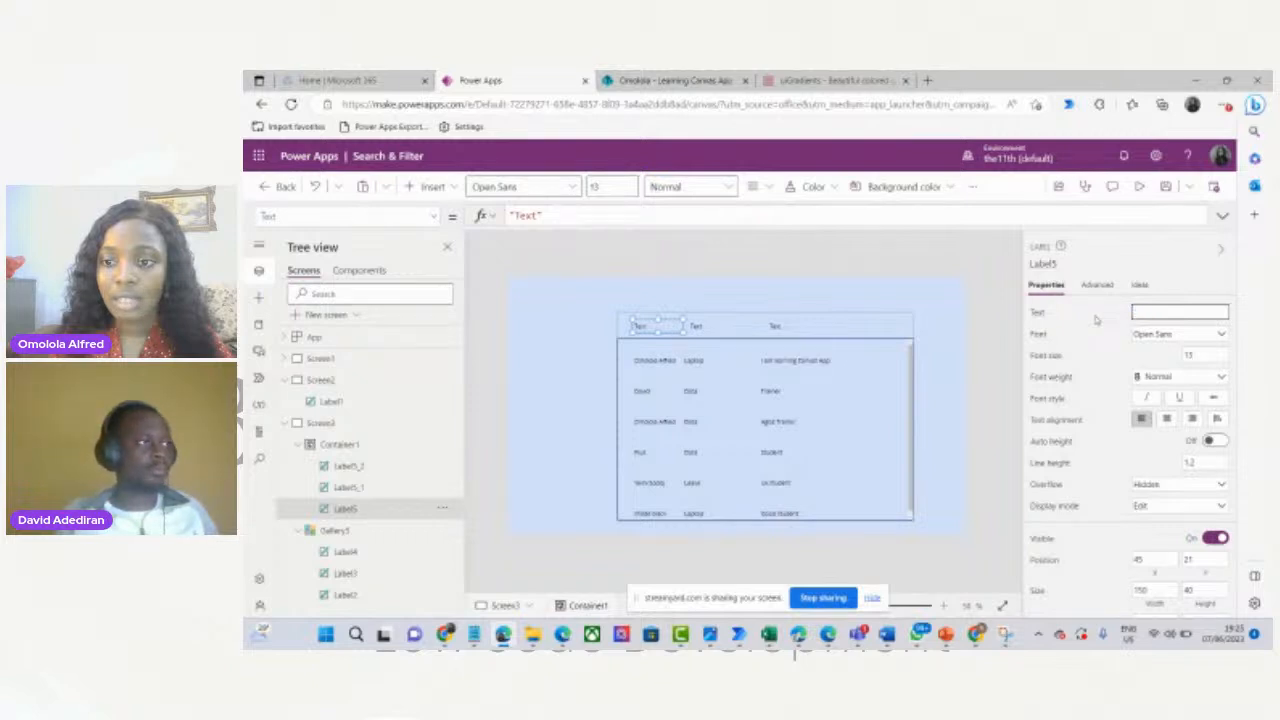
pyautogui.write('ames')
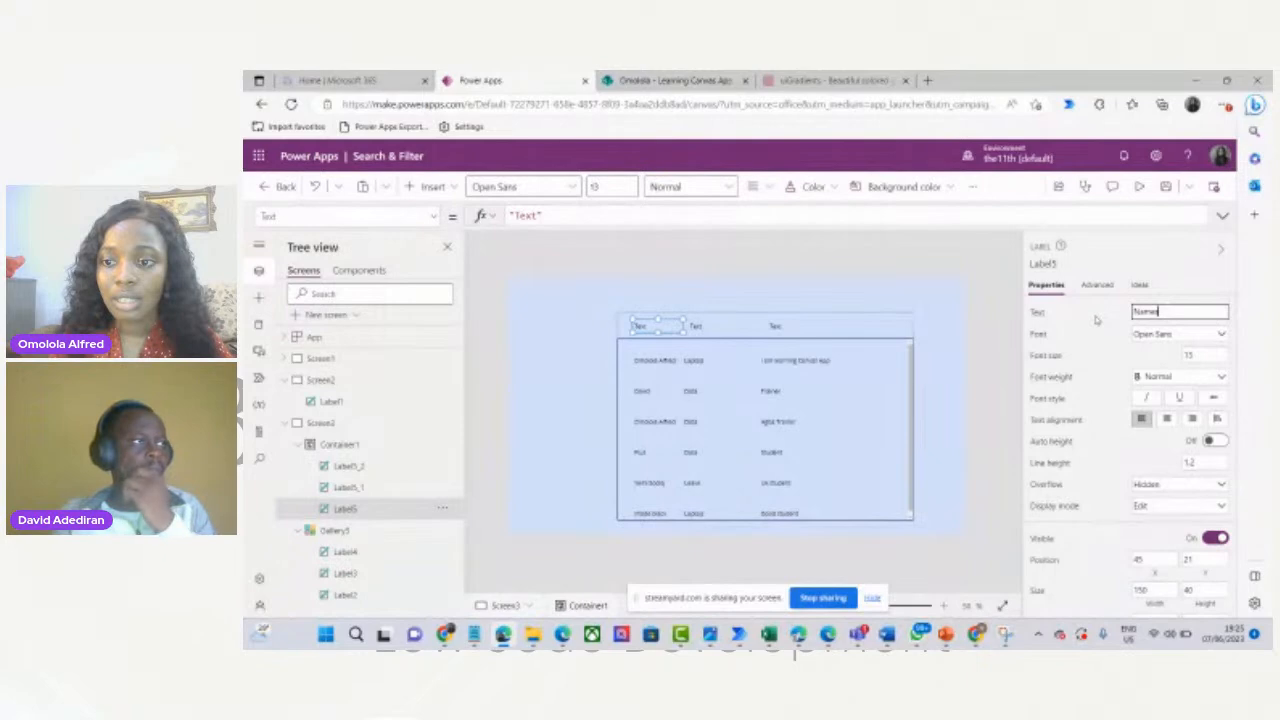
pyautogui.click(696, 326)
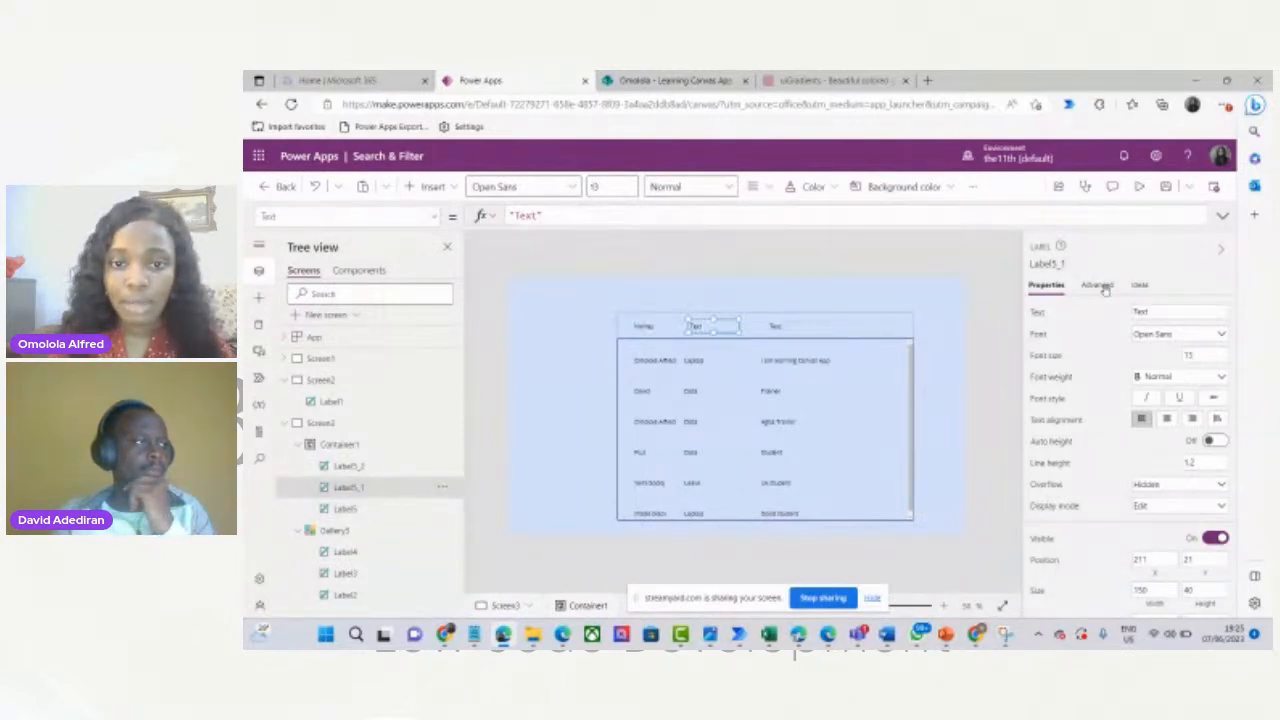
pyautogui.click(1153, 311)
pyautogui.write('Re')
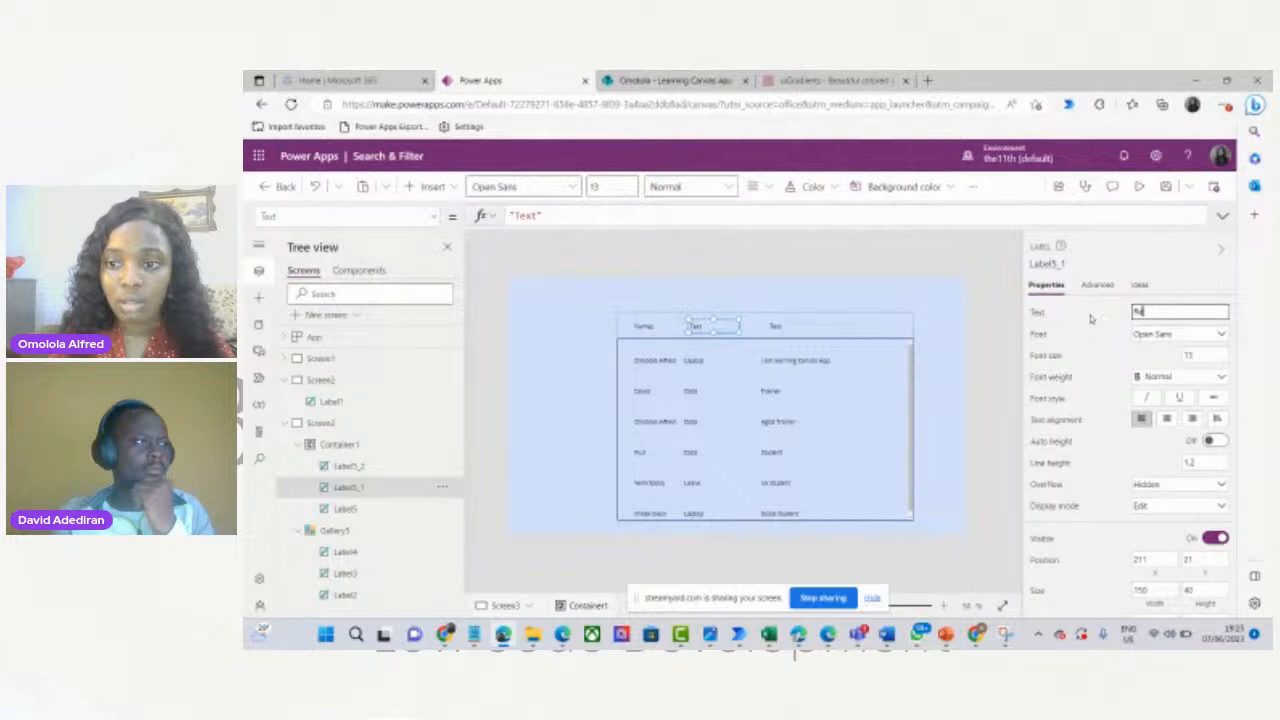
pyautogui.write('quest')
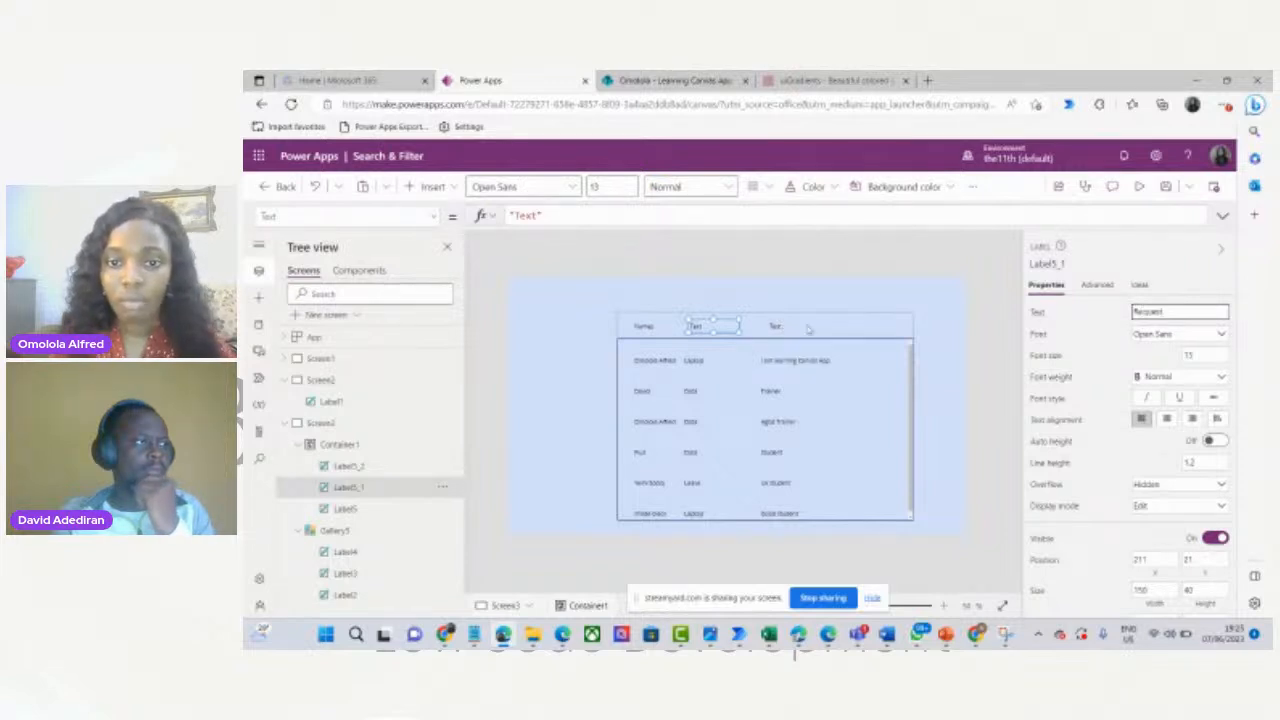
# Title the third header label Description and check all three headers.
pyautogui.click(808, 328)
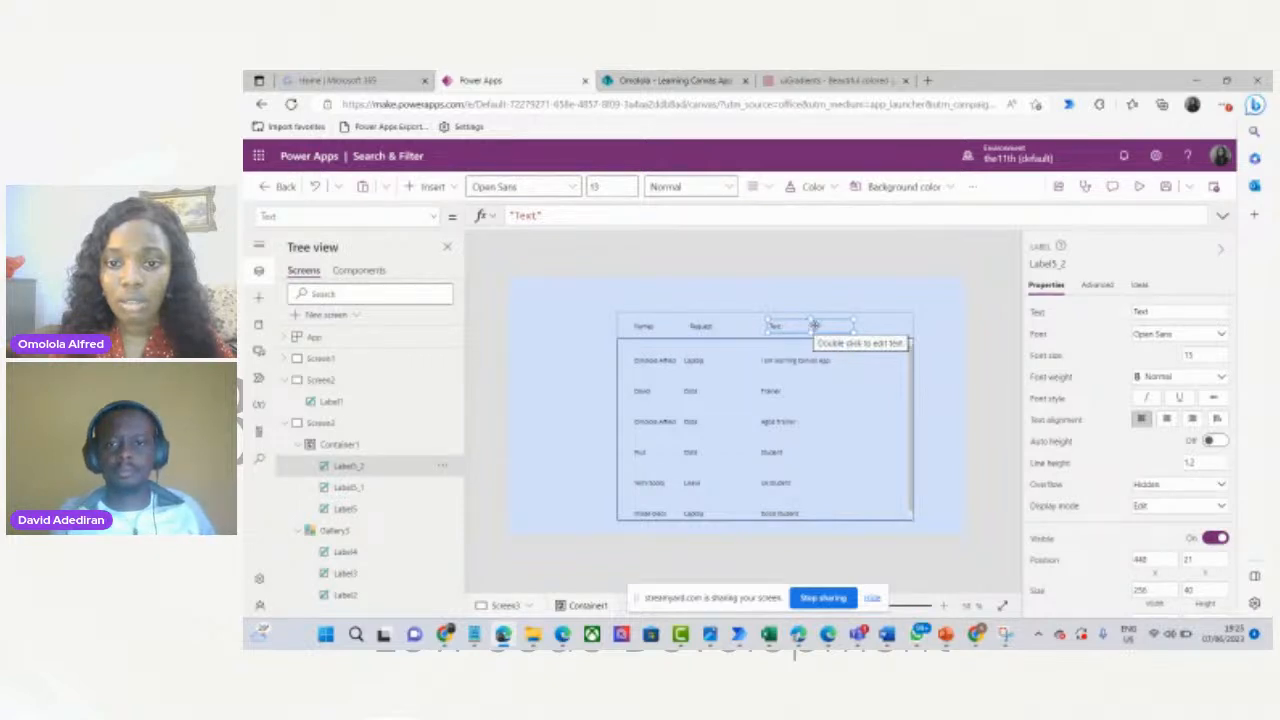
pyautogui.moveTo(1188, 310); pyautogui.dragTo(1090, 317)
pyautogui.write('D')
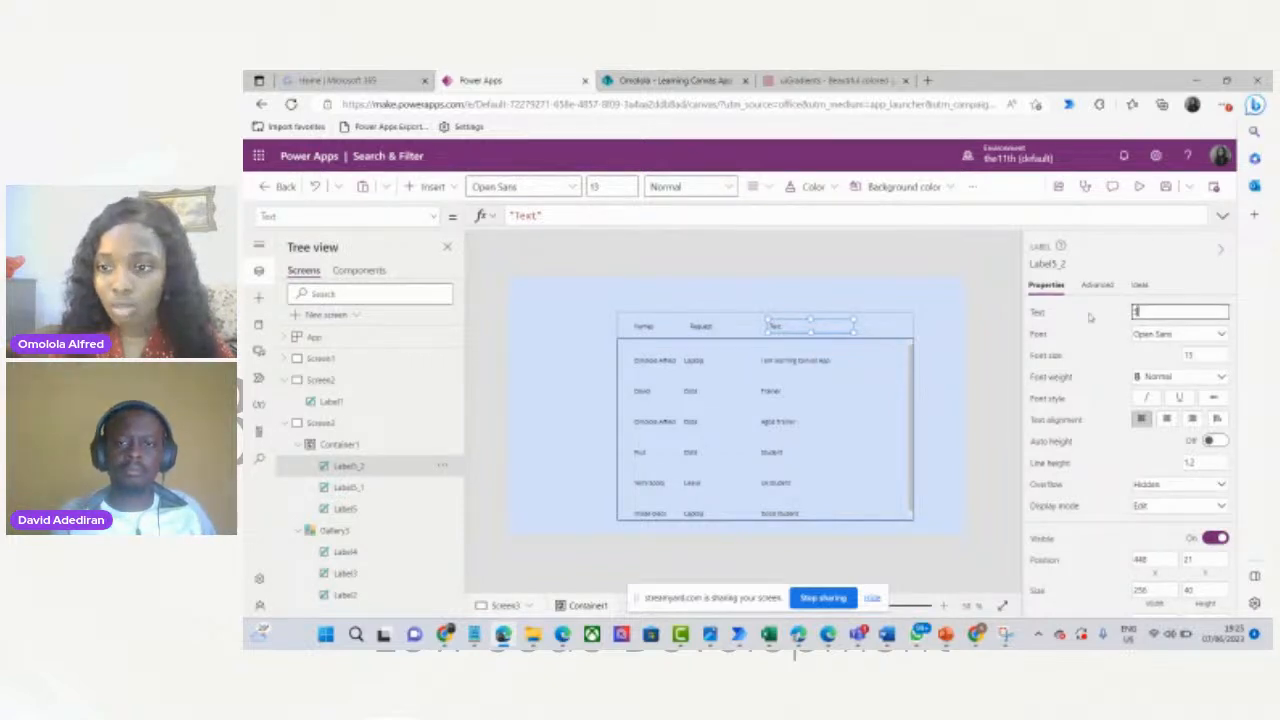
pyautogui.write('escri')
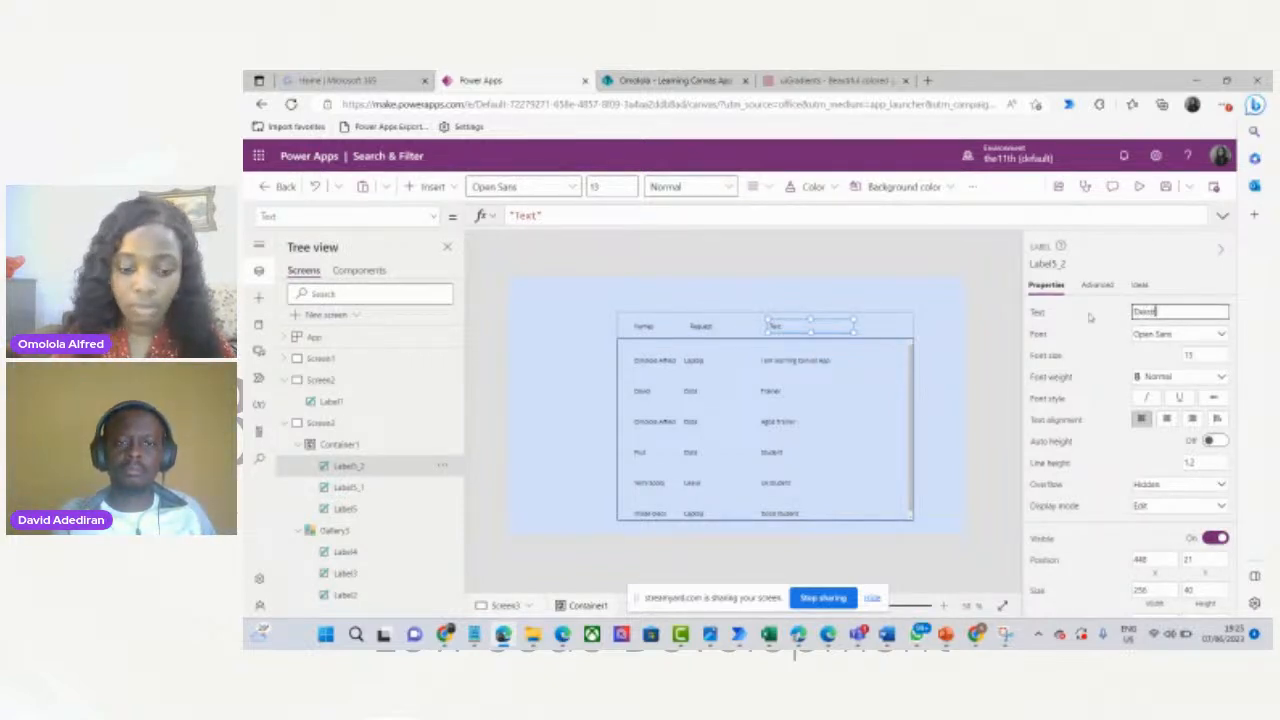
pyautogui.write('ption')
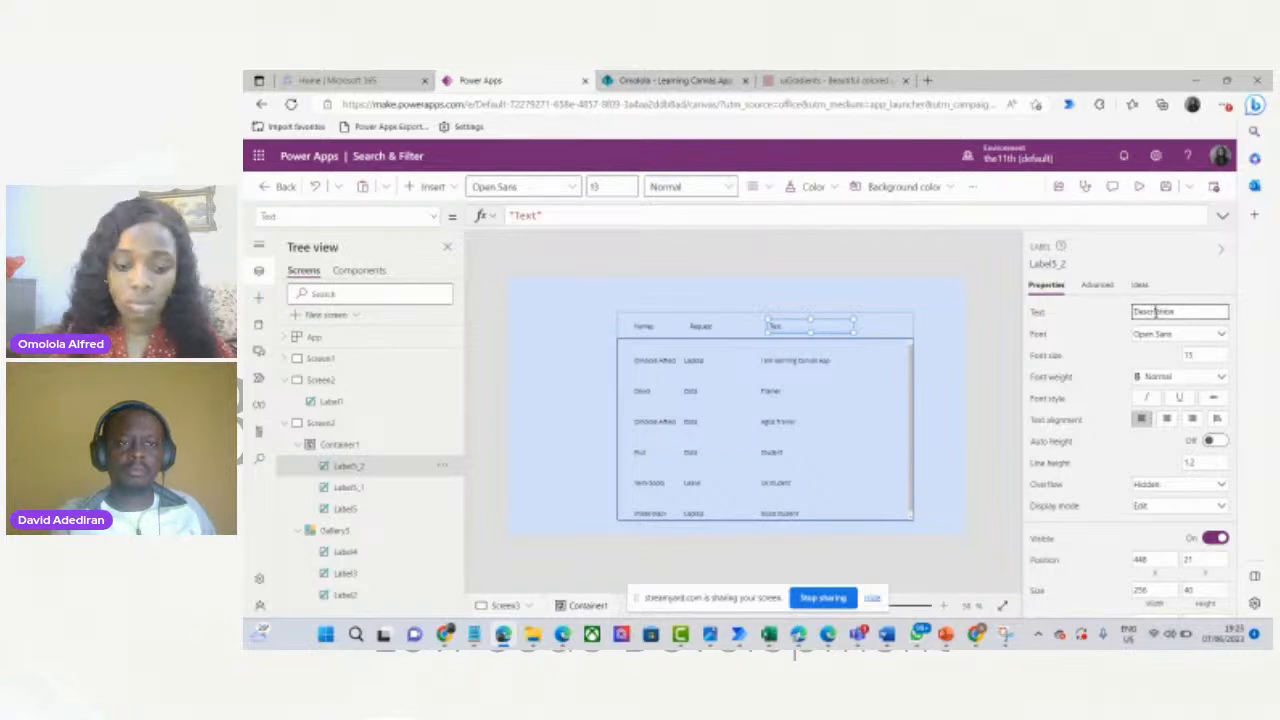
pyautogui.click(956, 353)
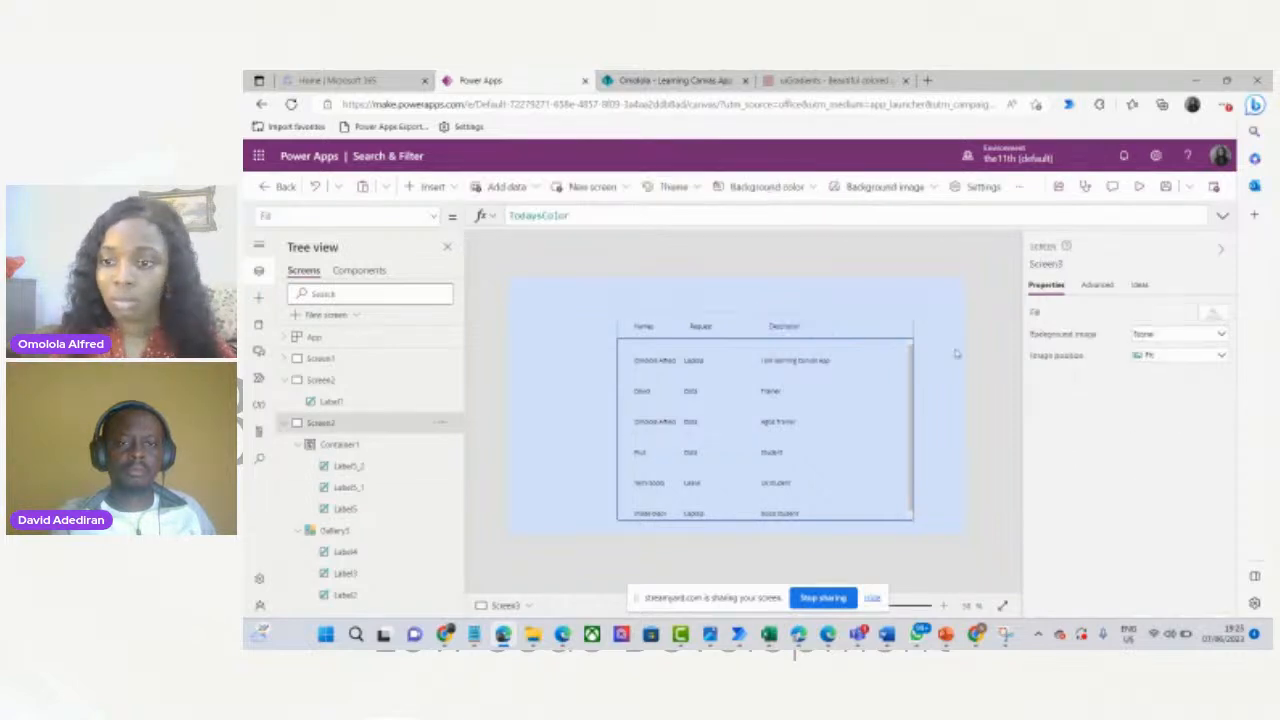
pyautogui.click(790, 328)
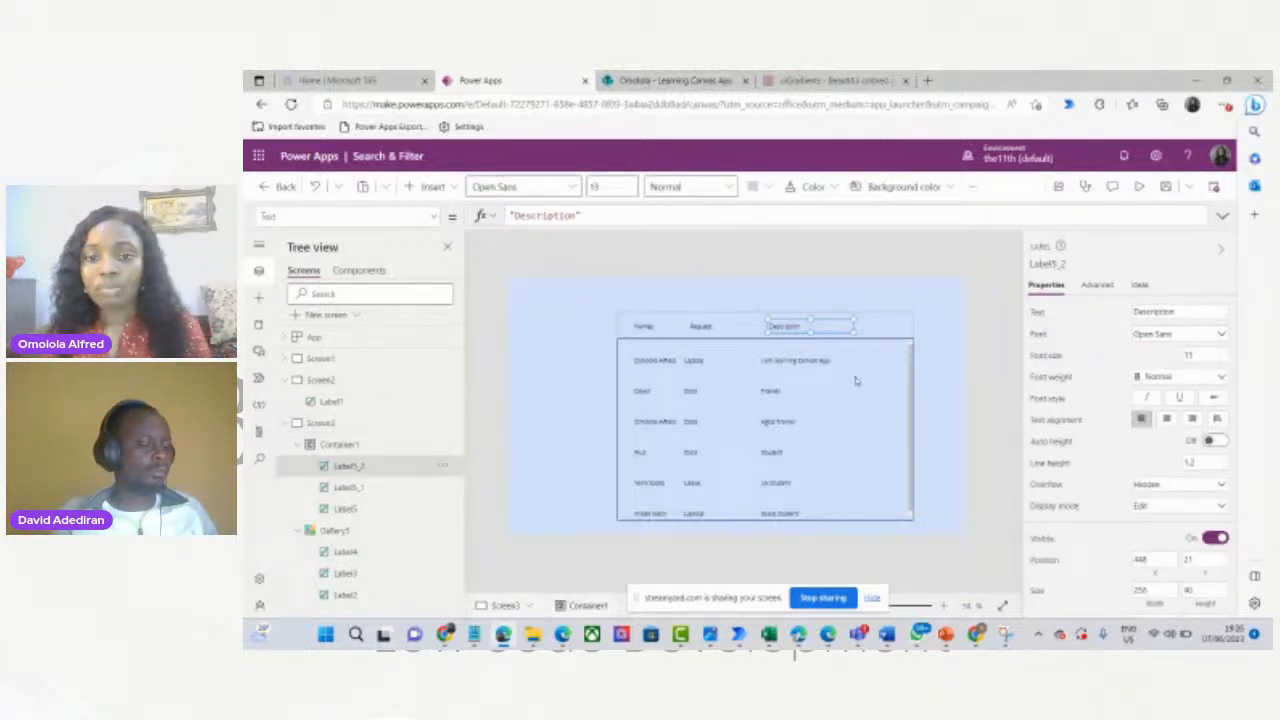
pyautogui.click(643, 327)
pyautogui.click(701, 327)
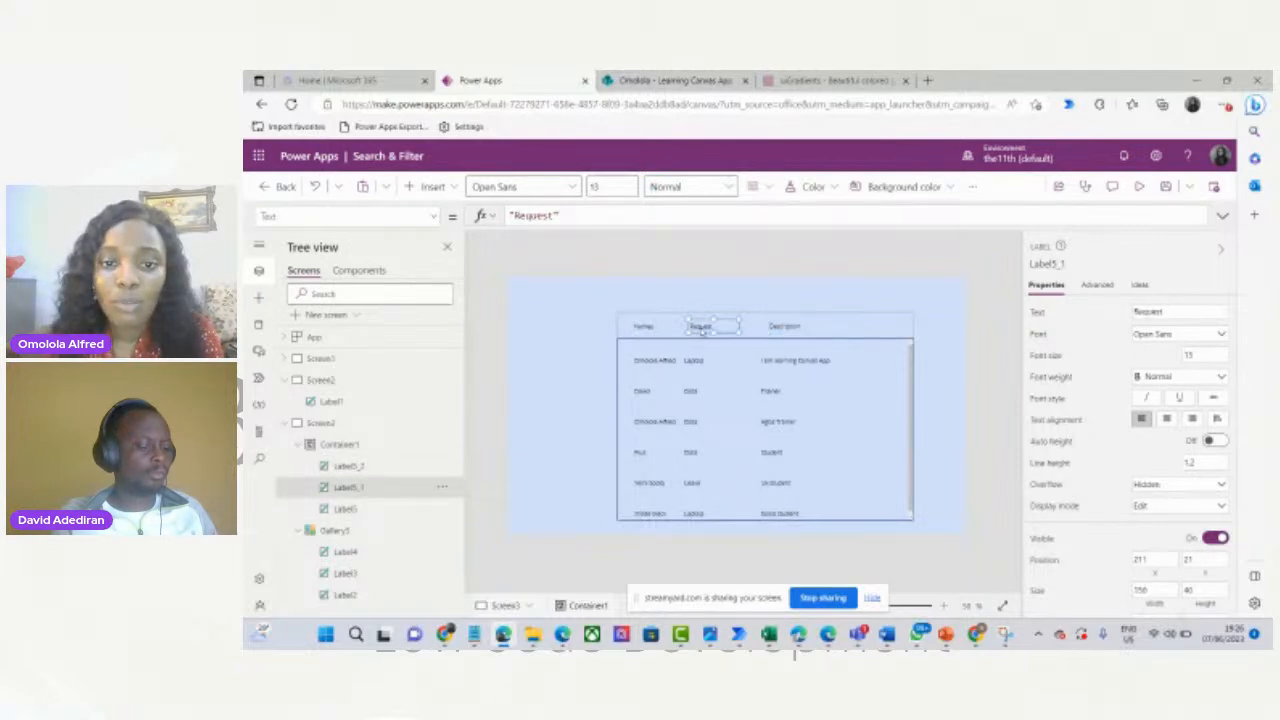
pyautogui.click(787, 330)
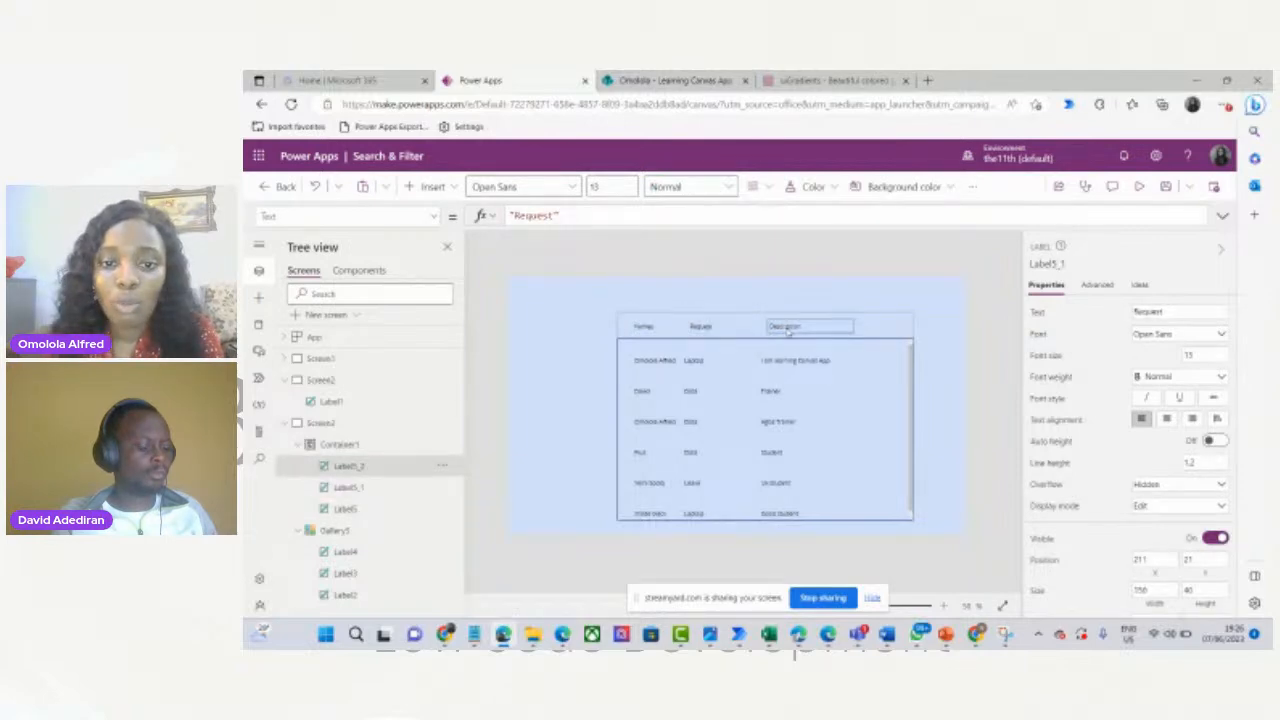
pyautogui.click(859, 447)
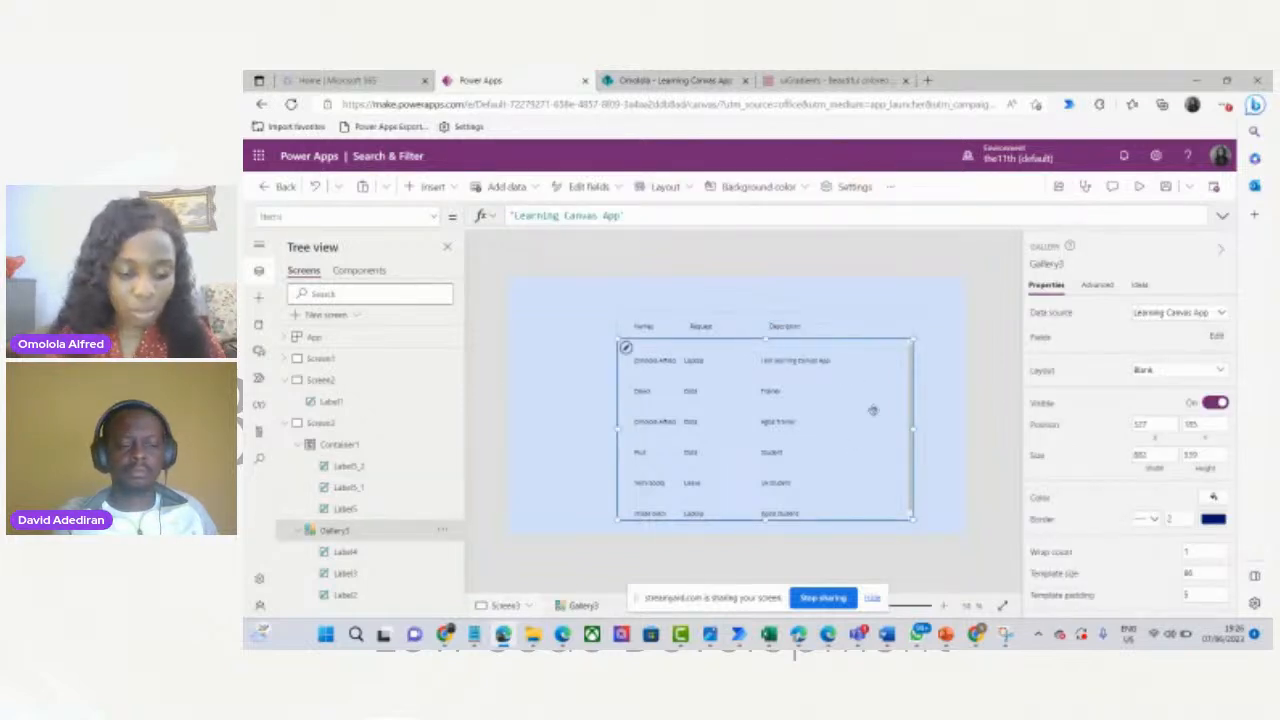
# Move Gallery3 slightly down and drop Container1 to Y 149 directly above its rows.
pyautogui.click(873, 410)
pyautogui.click(873, 410)
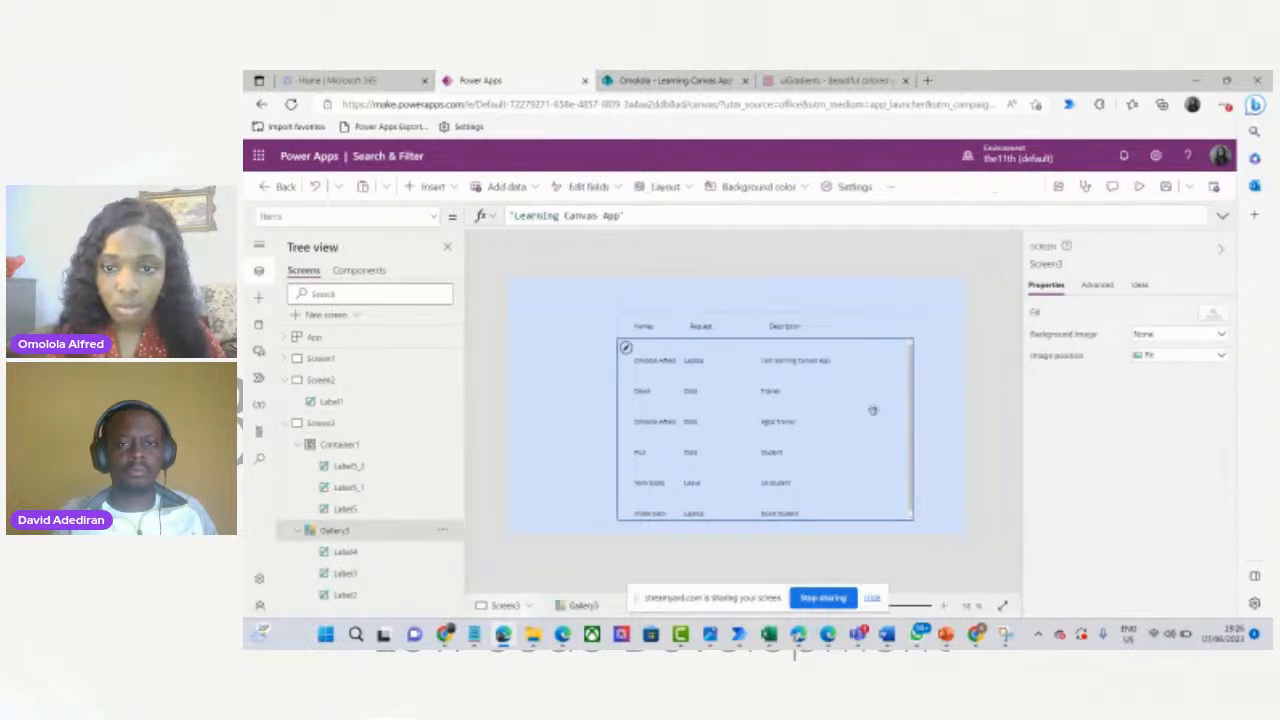
pyautogui.moveTo(873, 410); pyautogui.dragTo(874, 429)
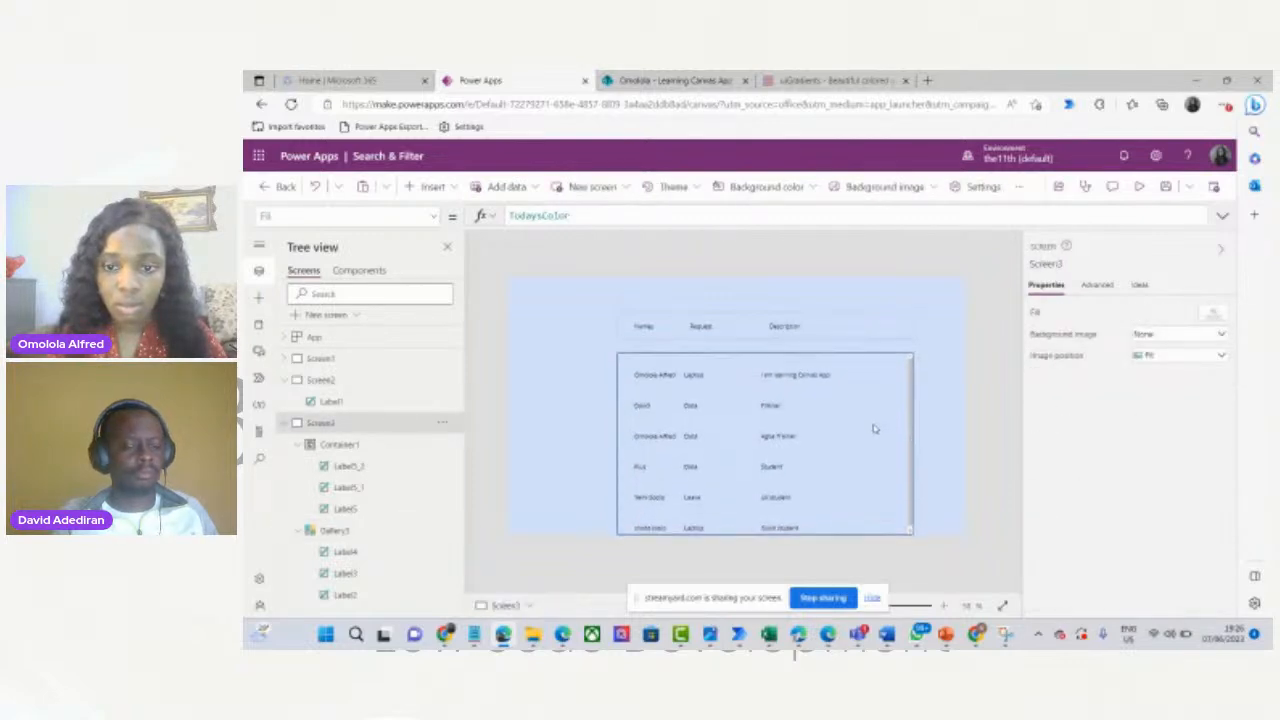
pyautogui.click(873, 335)
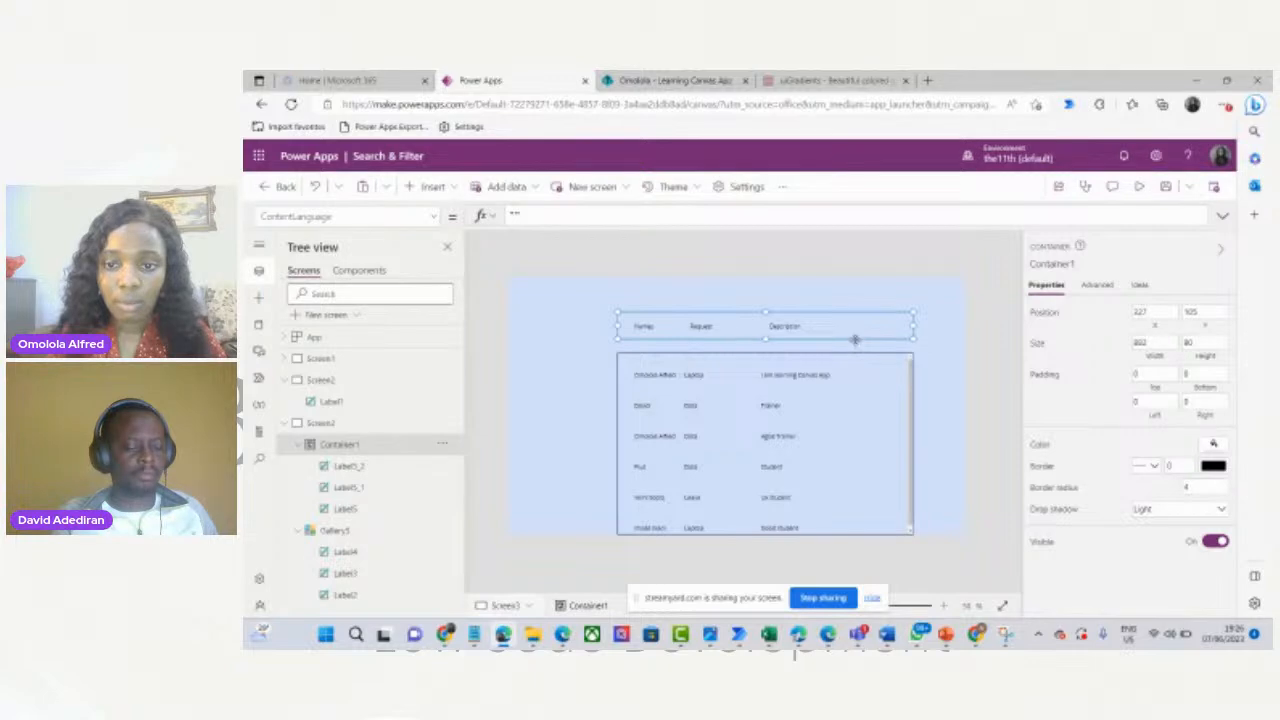
pyautogui.moveTo(855, 340); pyautogui.dragTo(855, 354)
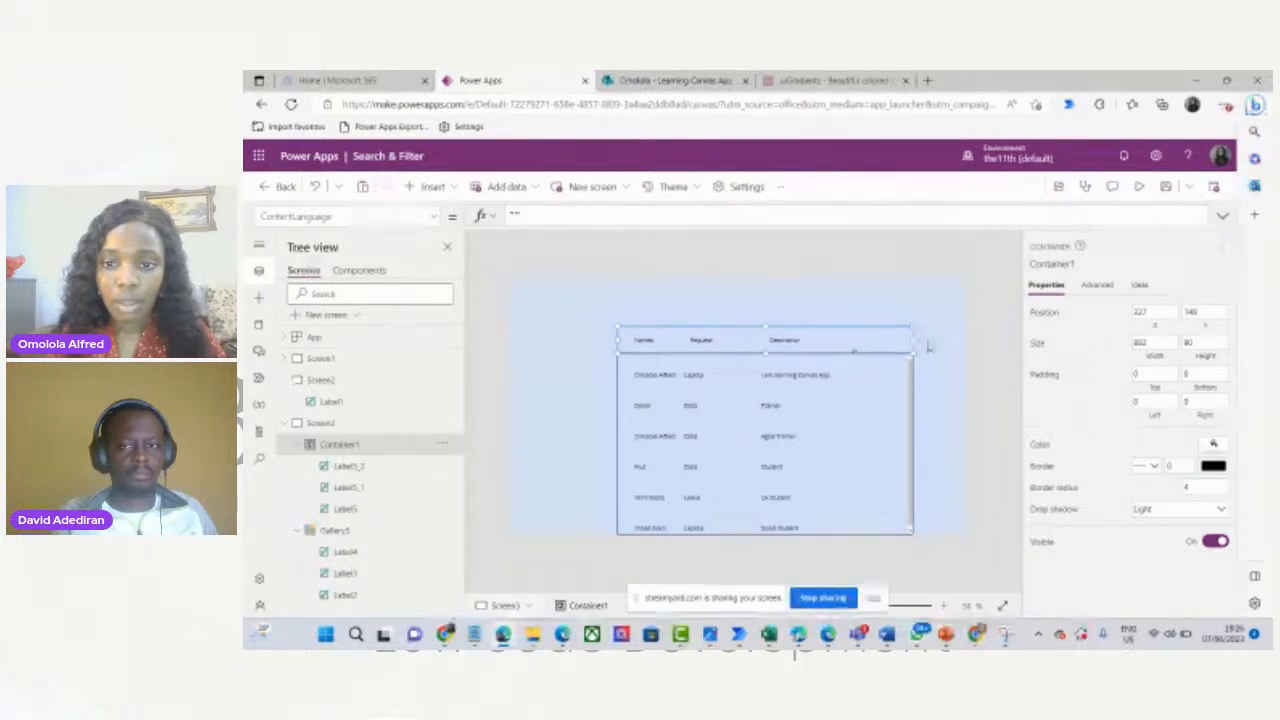
pyautogui.click(929, 346)
pyautogui.click(892, 346)
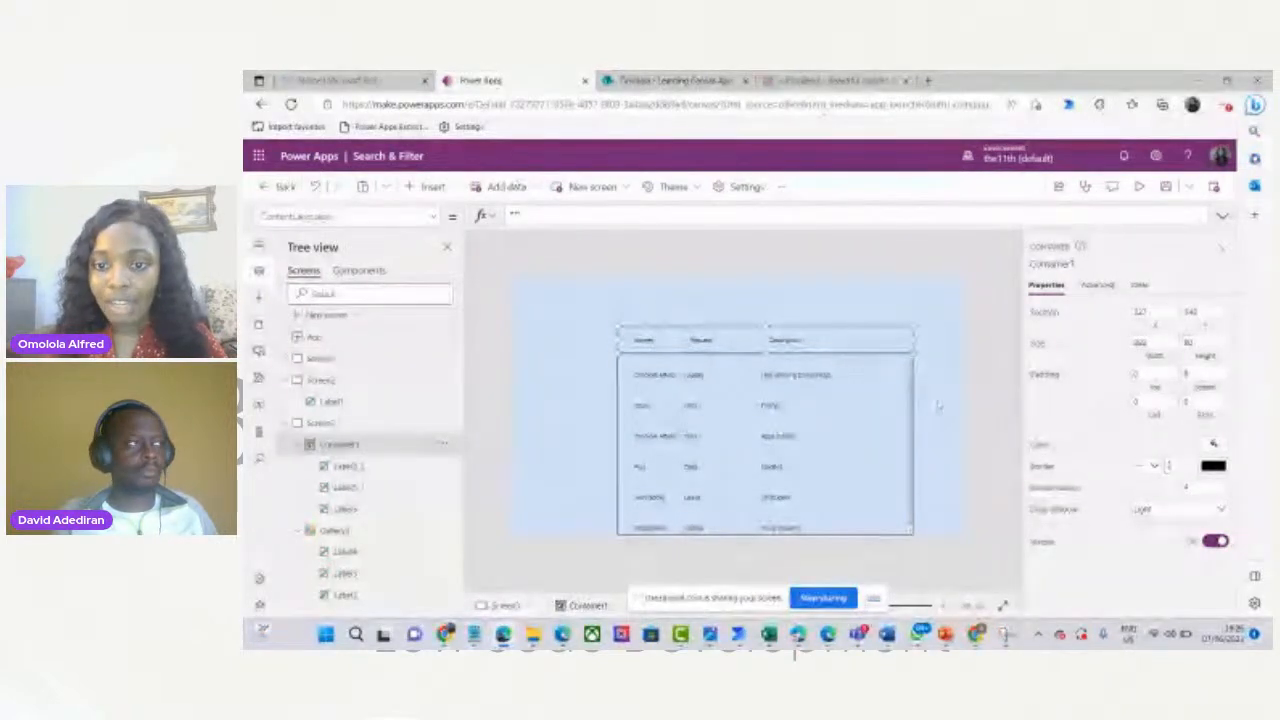
pyautogui.click(936, 406)
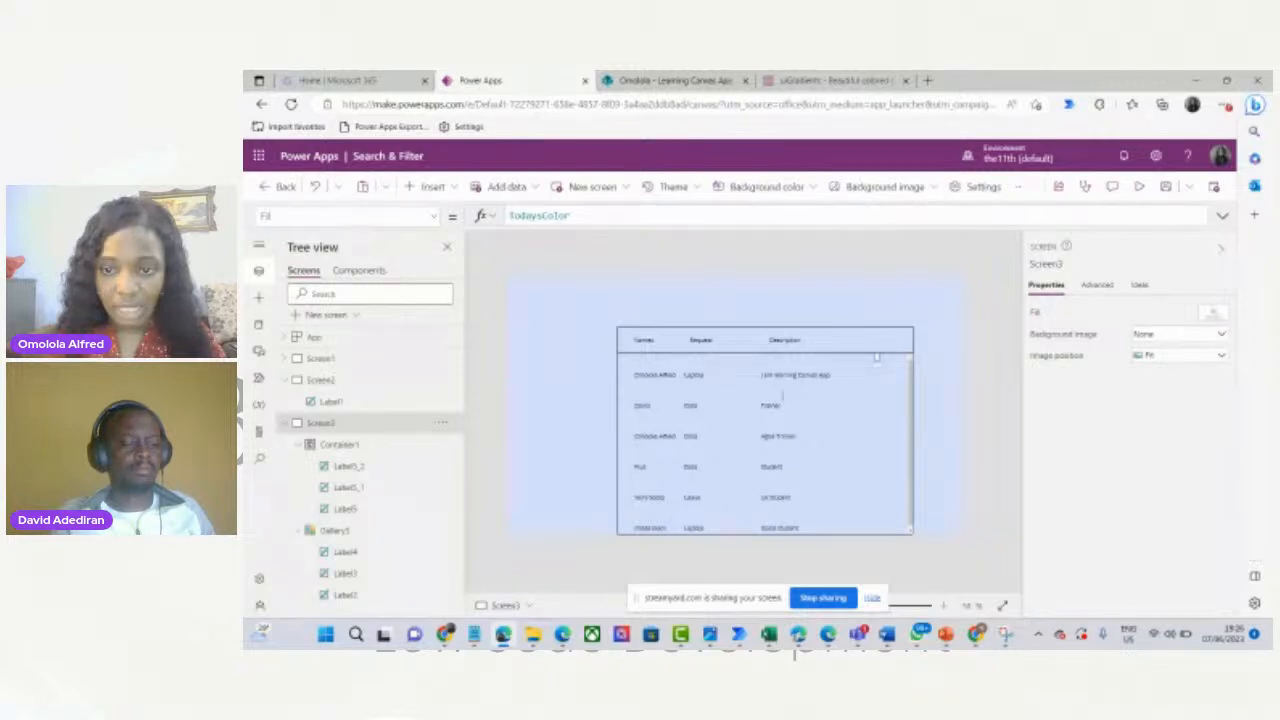
# Set Gallery3's border to 0 and preview the app.
pyautogui.click(876, 357)
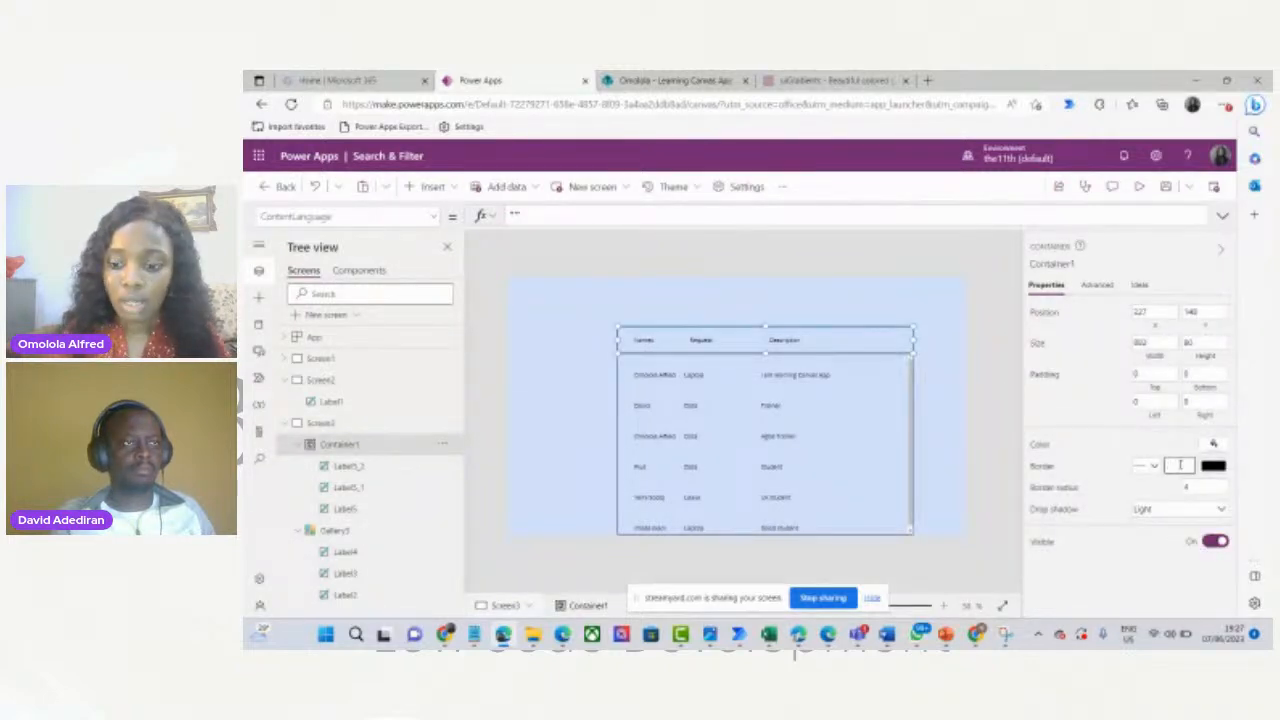
pyautogui.click(958, 381)
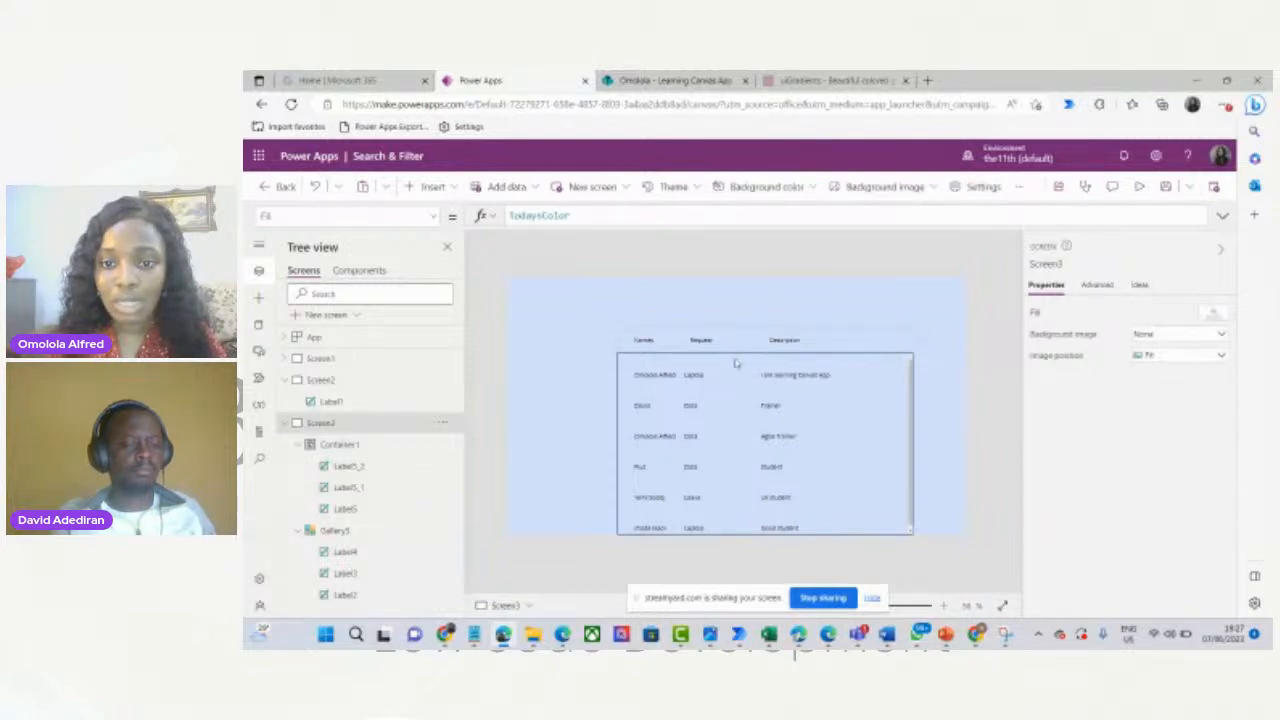
pyautogui.click(845, 408)
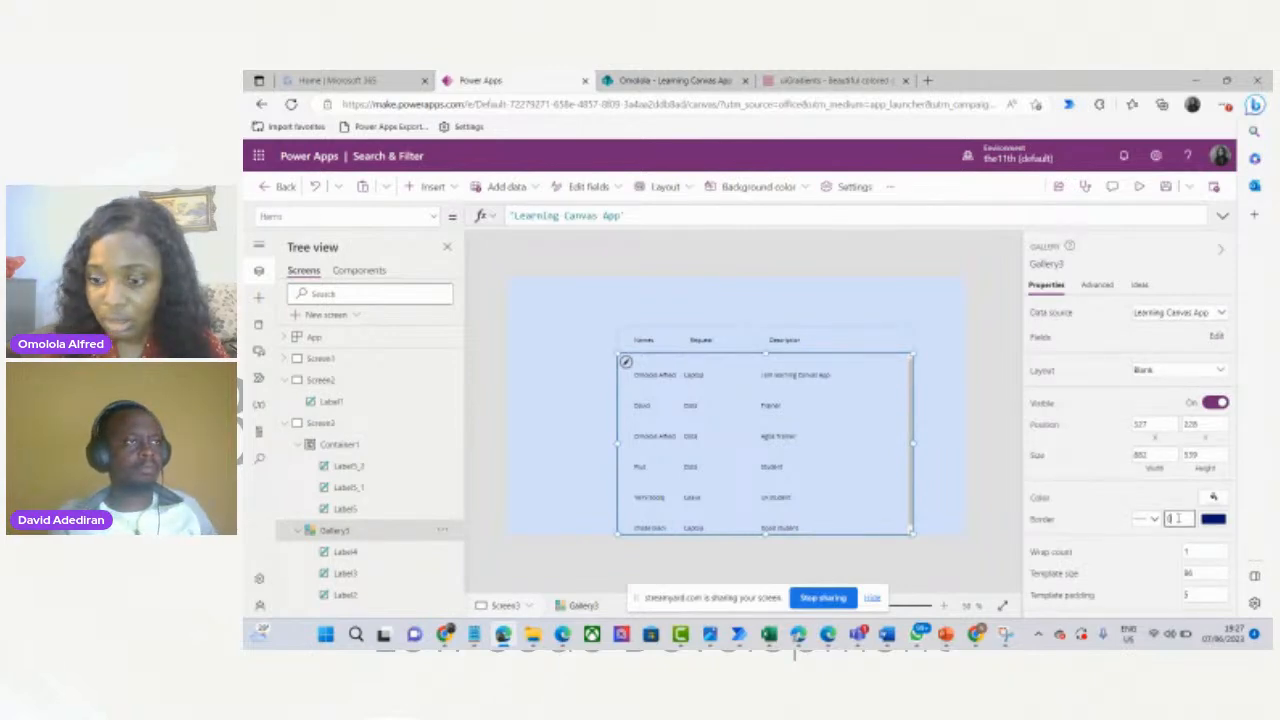
pyautogui.click(950, 455)
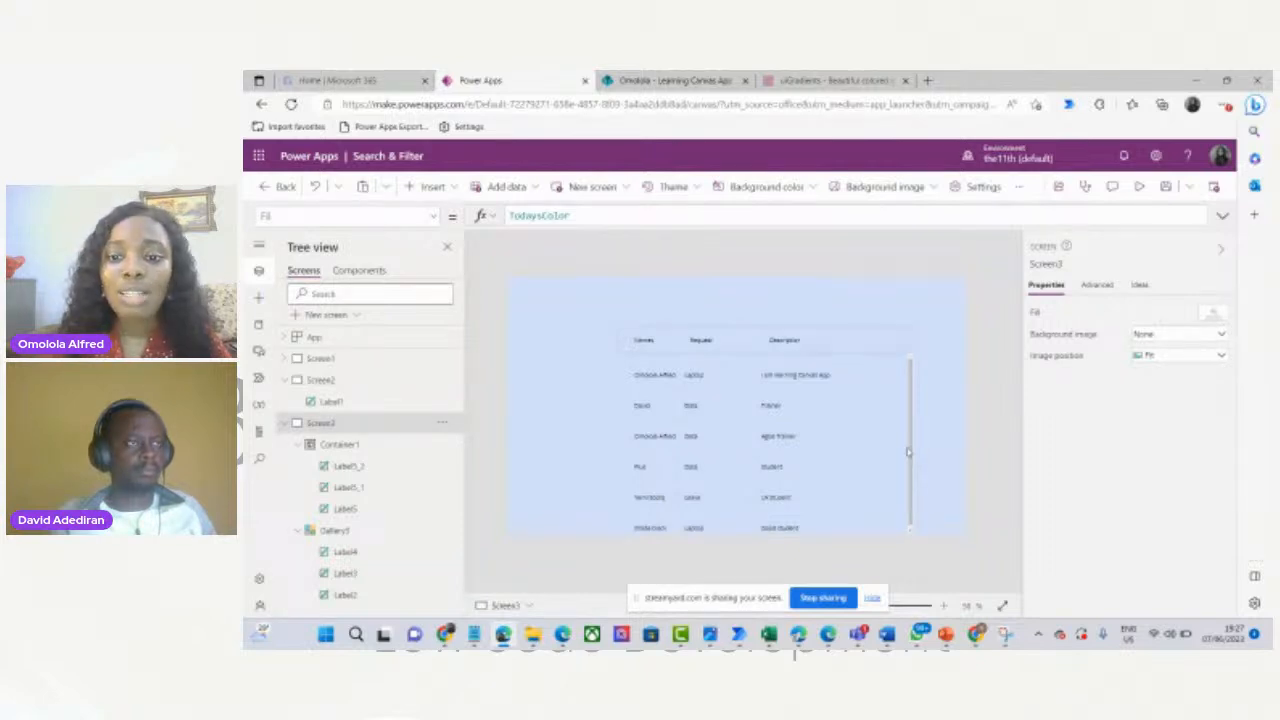
pyautogui.click(1139, 186)
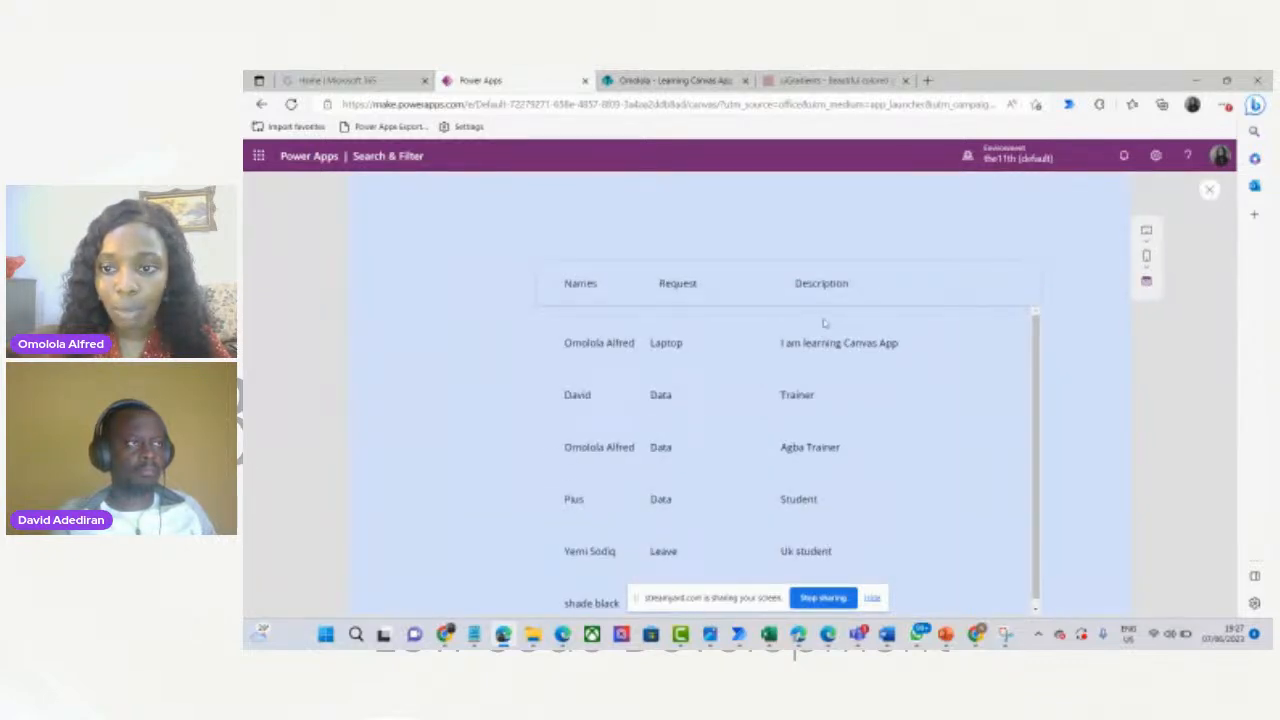
pyautogui.click(1206, 193)
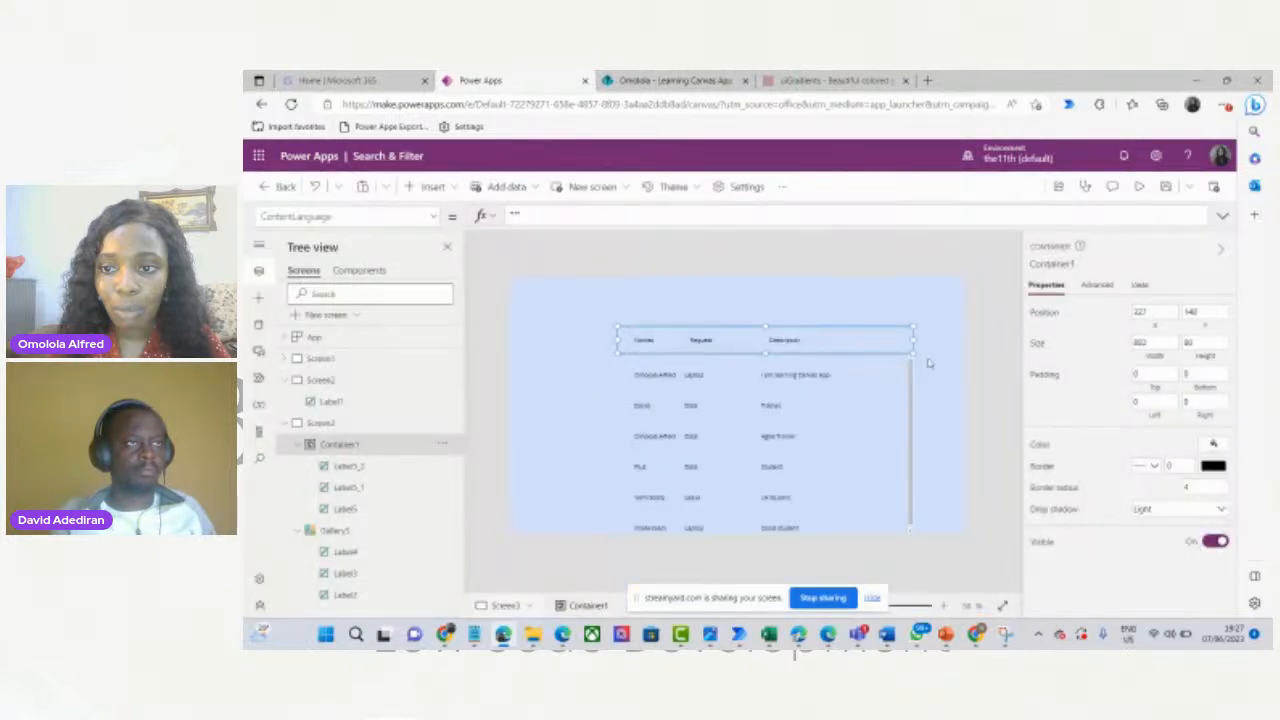
# Set Container1's drop shadow to None and preview the flat table again.
pyautogui.click(1221, 510)
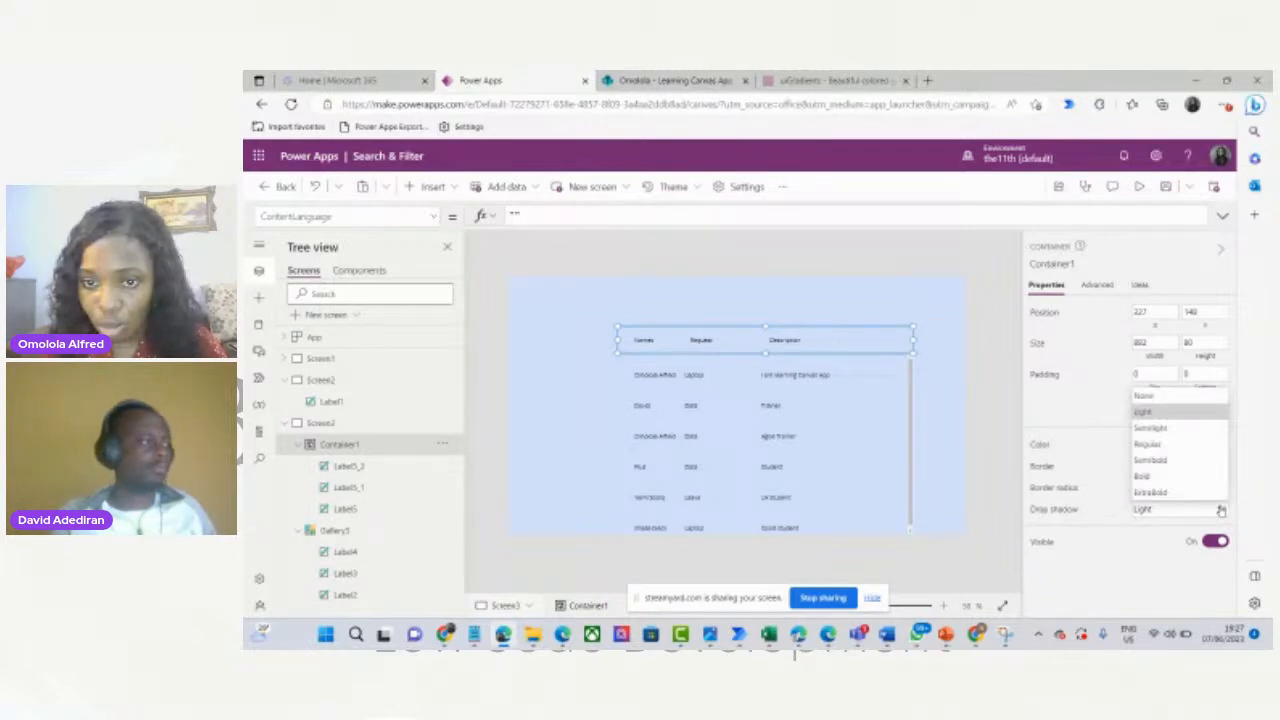
pyautogui.click(1150, 396)
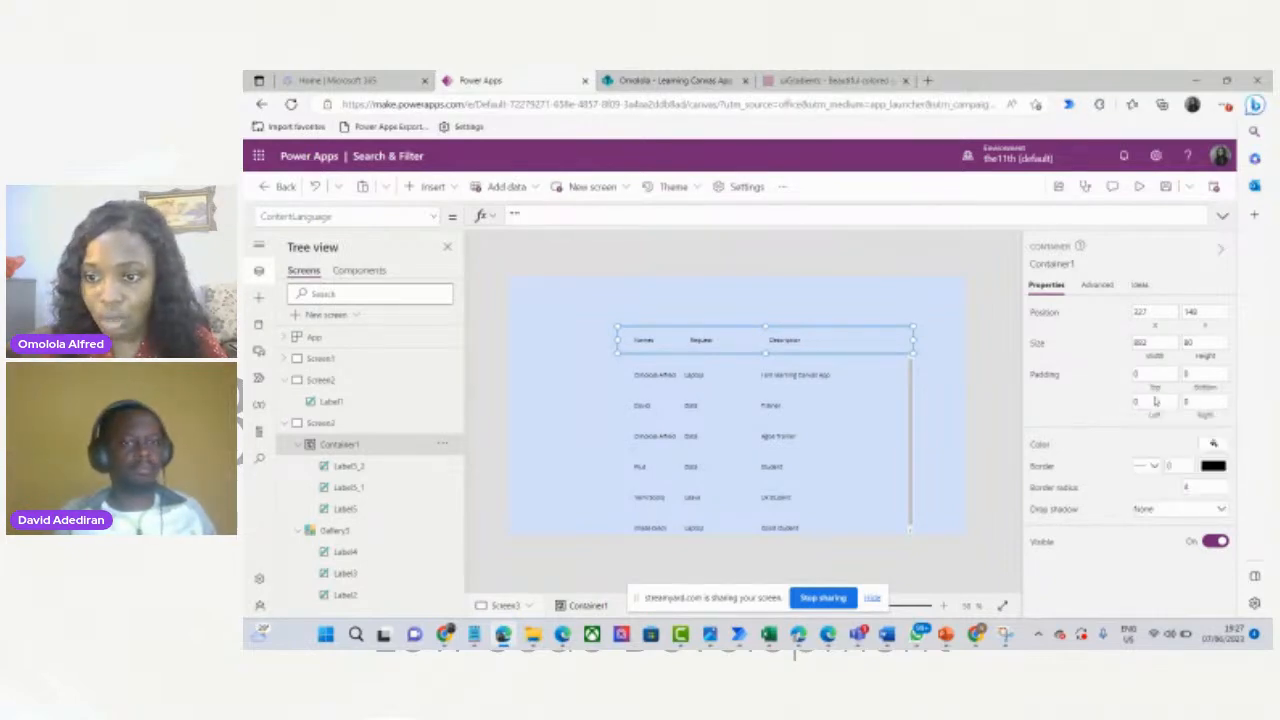
pyautogui.click(1139, 188)
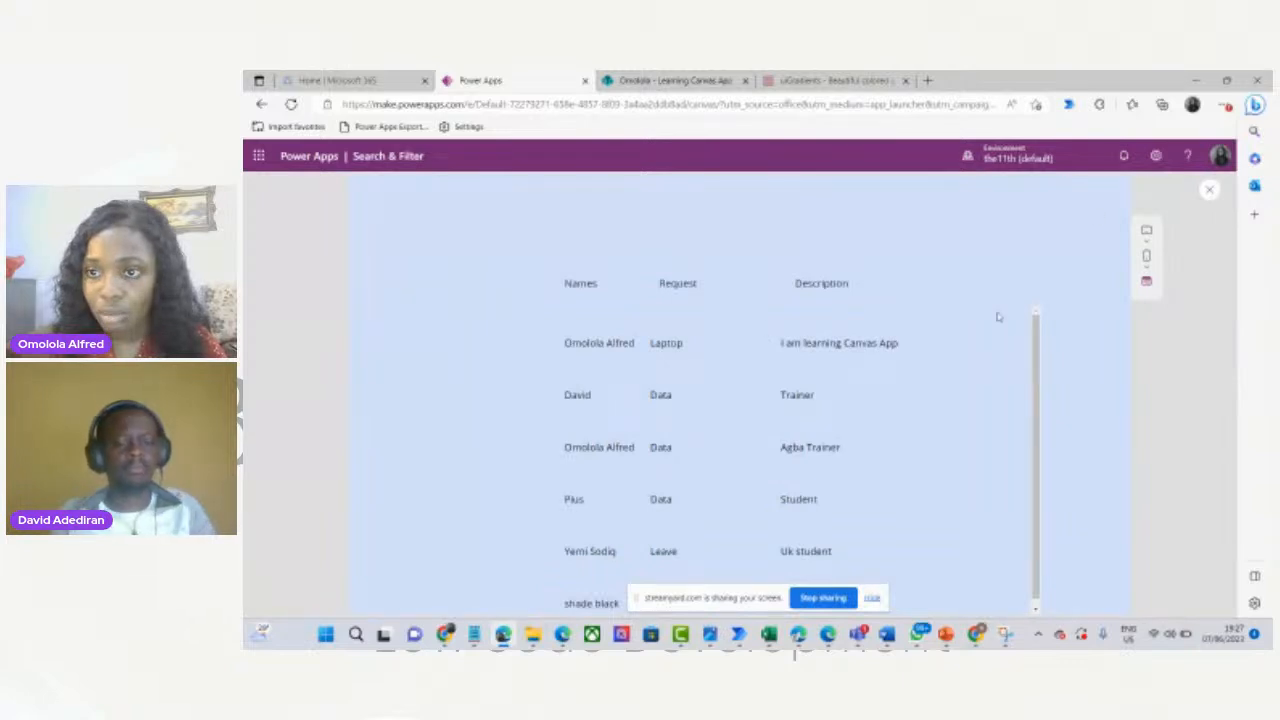
pyautogui.click(1208, 193)
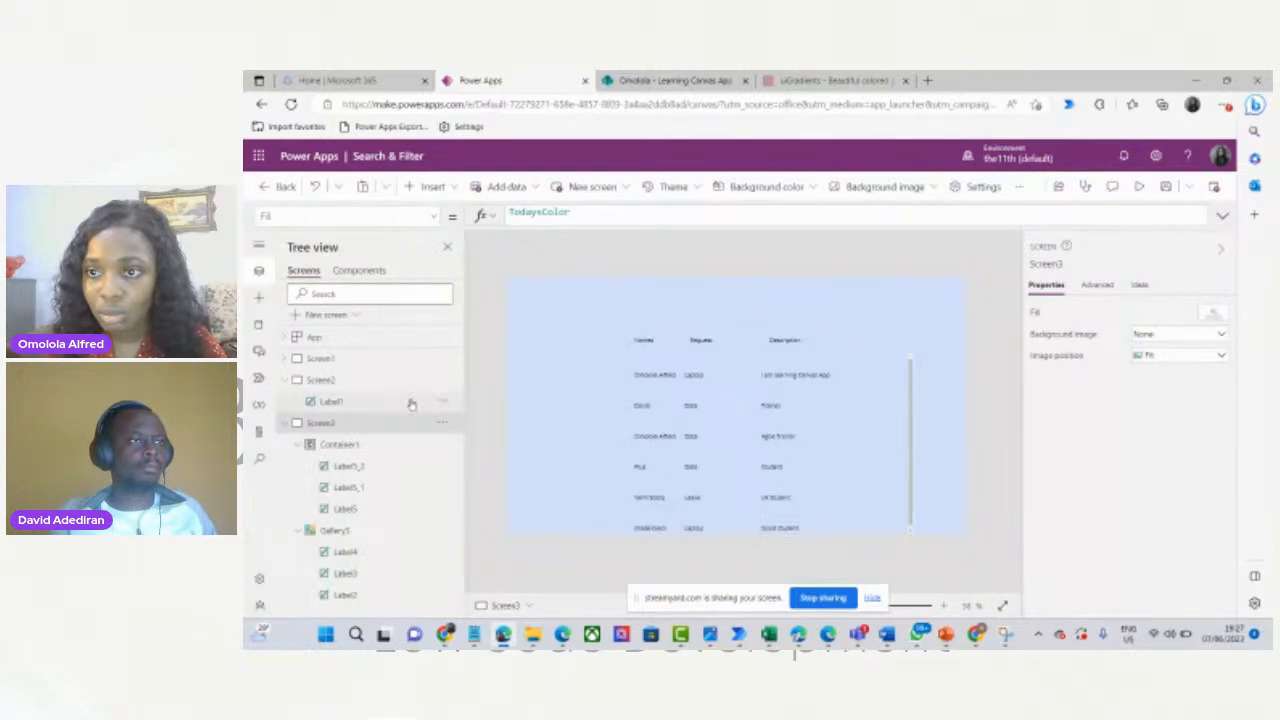
# Add Rectangle3 as a thin 0.7-high line beneath the Names header, then delete it.
pyautogui.click(451, 189)
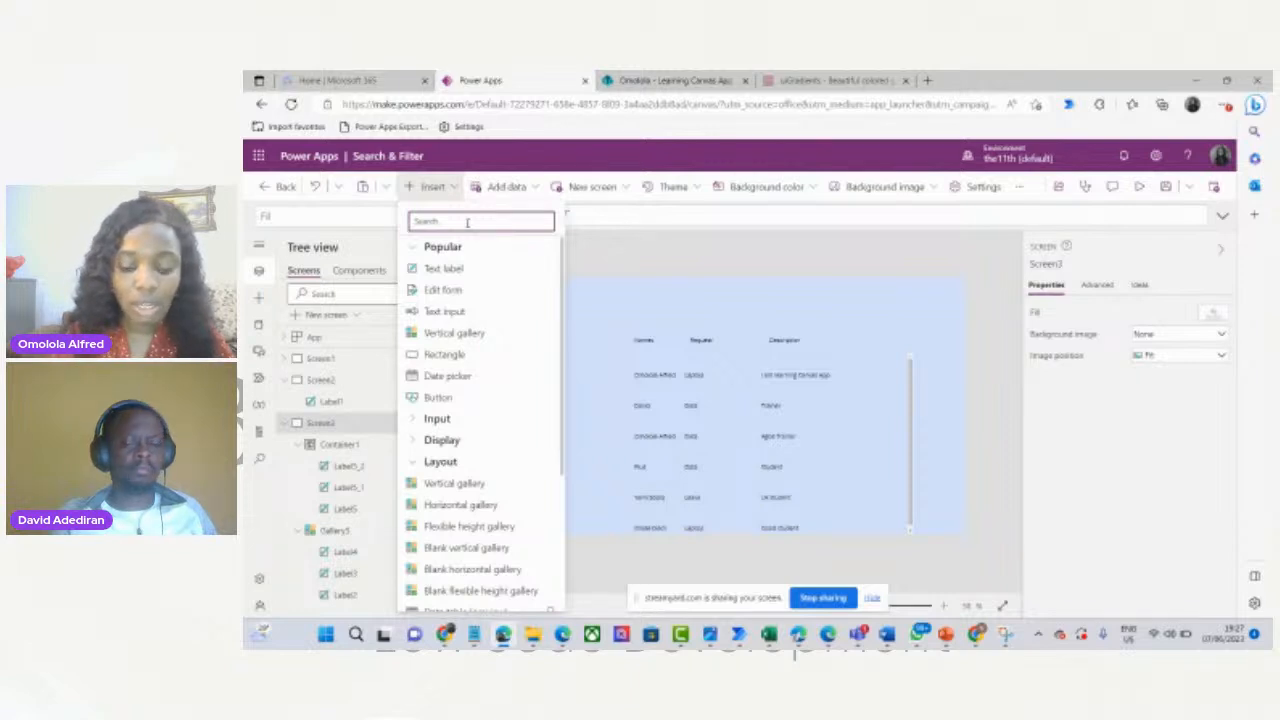
pyautogui.write('Rec')
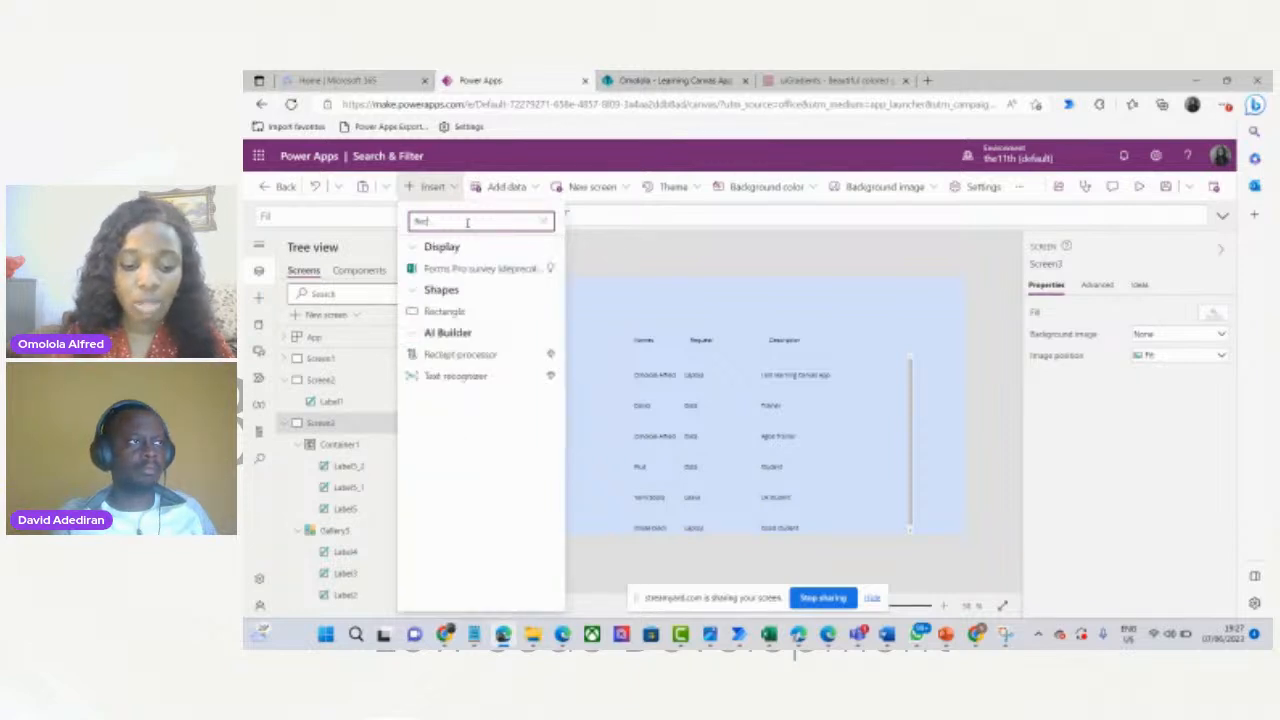
pyautogui.write('tan')
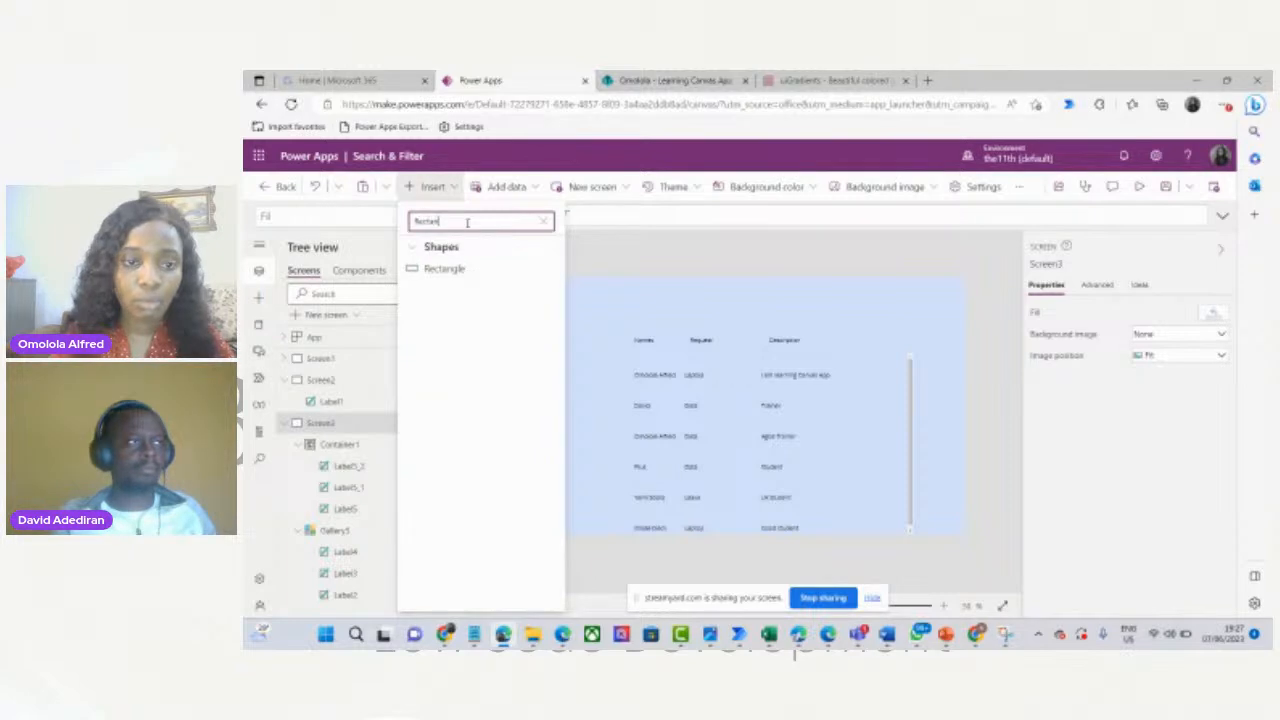
pyautogui.click(465, 265)
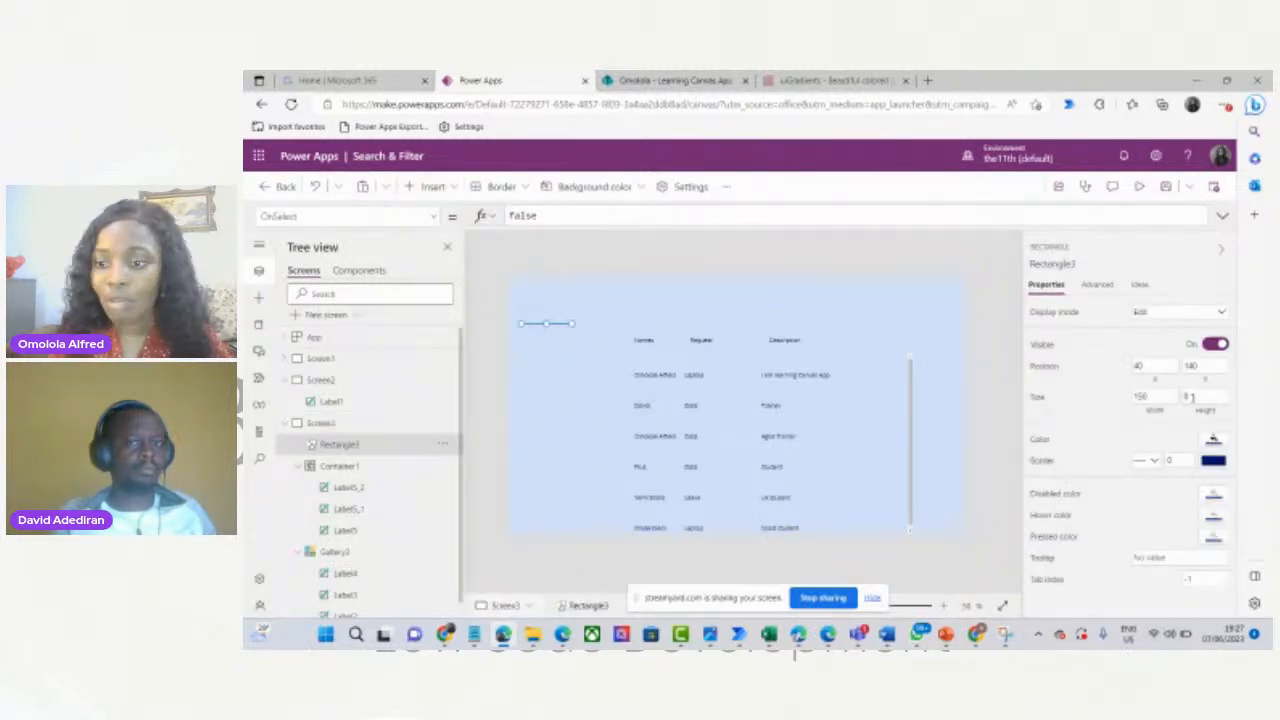
pyautogui.click(1192, 397)
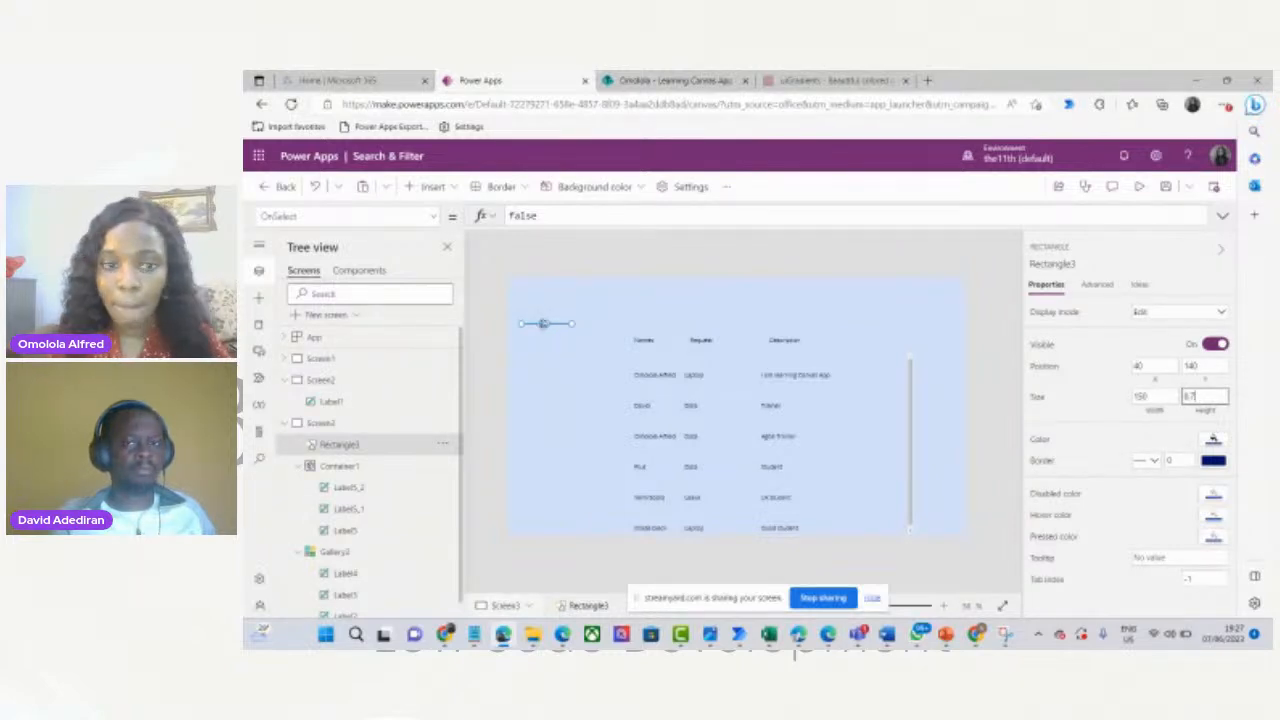
pyautogui.moveTo(543, 323); pyautogui.dragTo(654, 359)
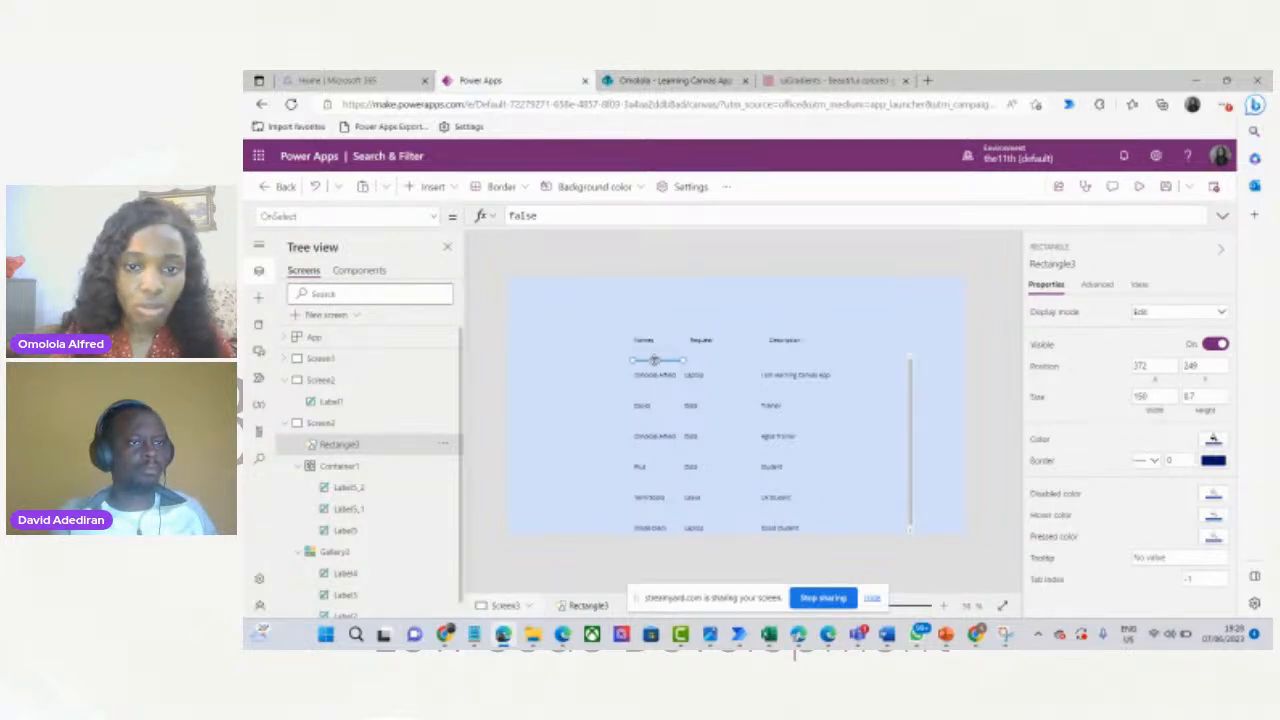
pyautogui.press('Delete')
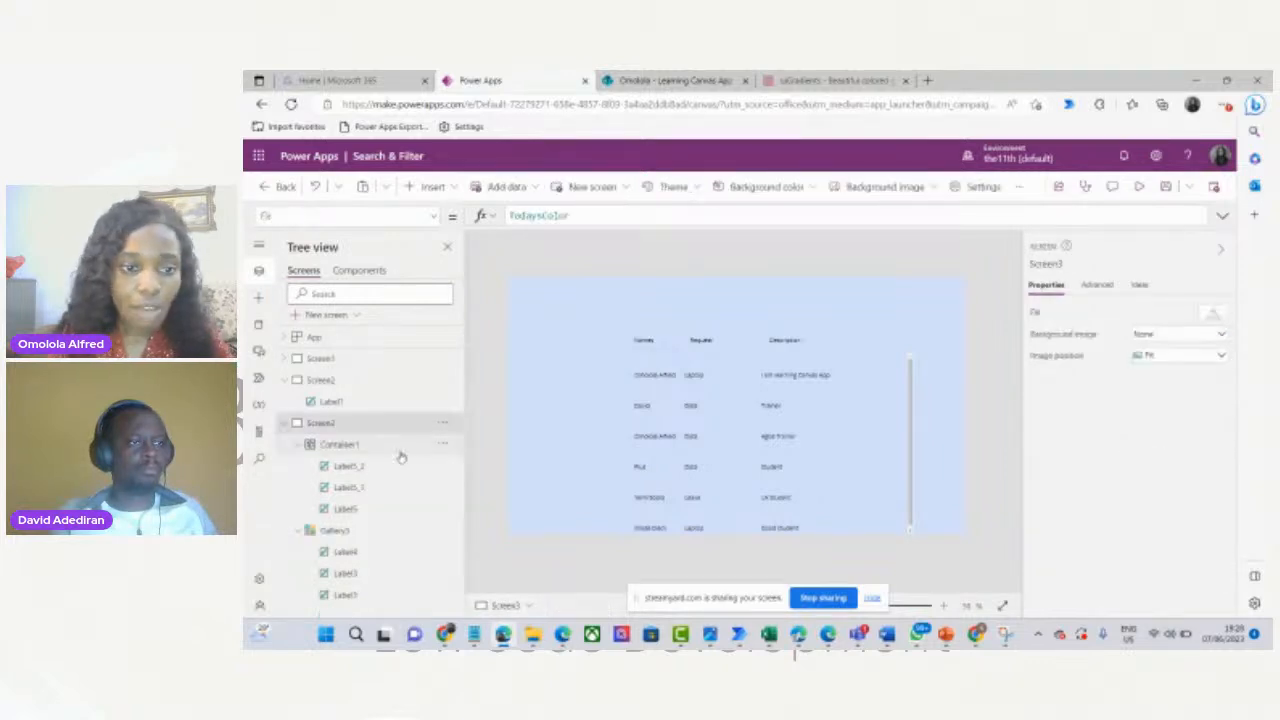
# Place Rectangle3 at the top of Gallery3's row template, span the three columns, and set height 1.
pyautogui.click(338, 530)
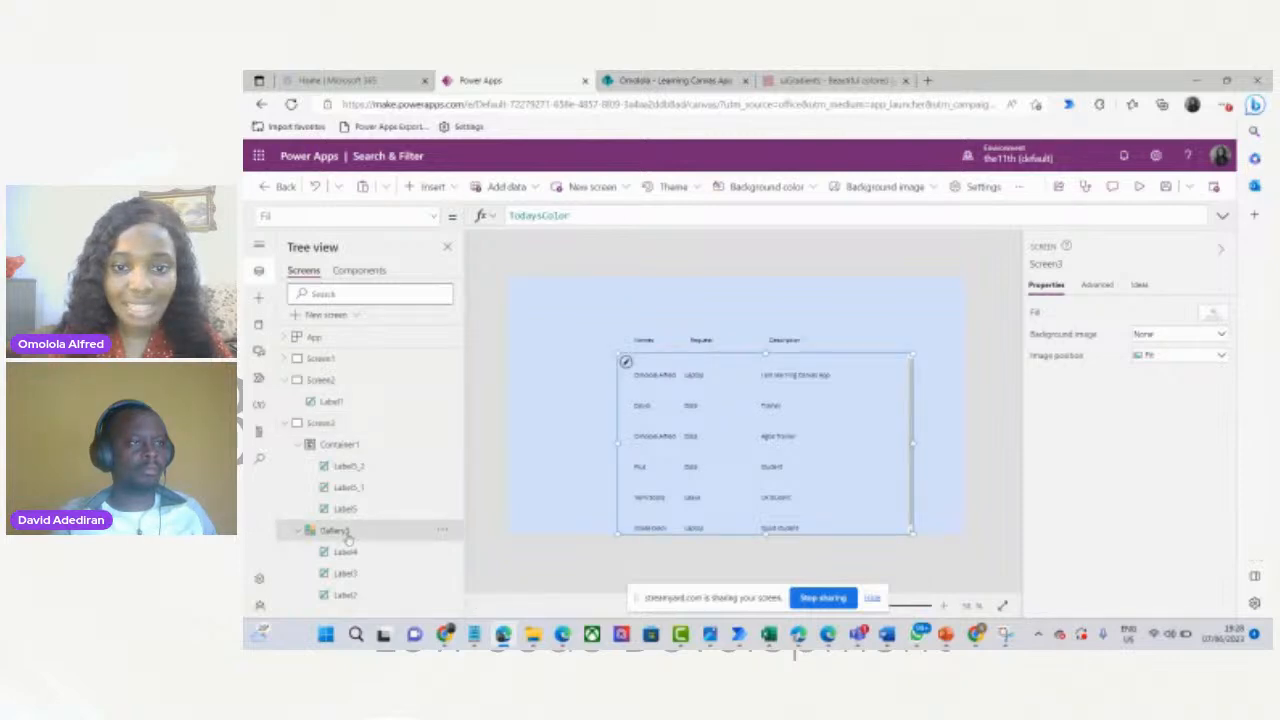
pyautogui.click(657, 371)
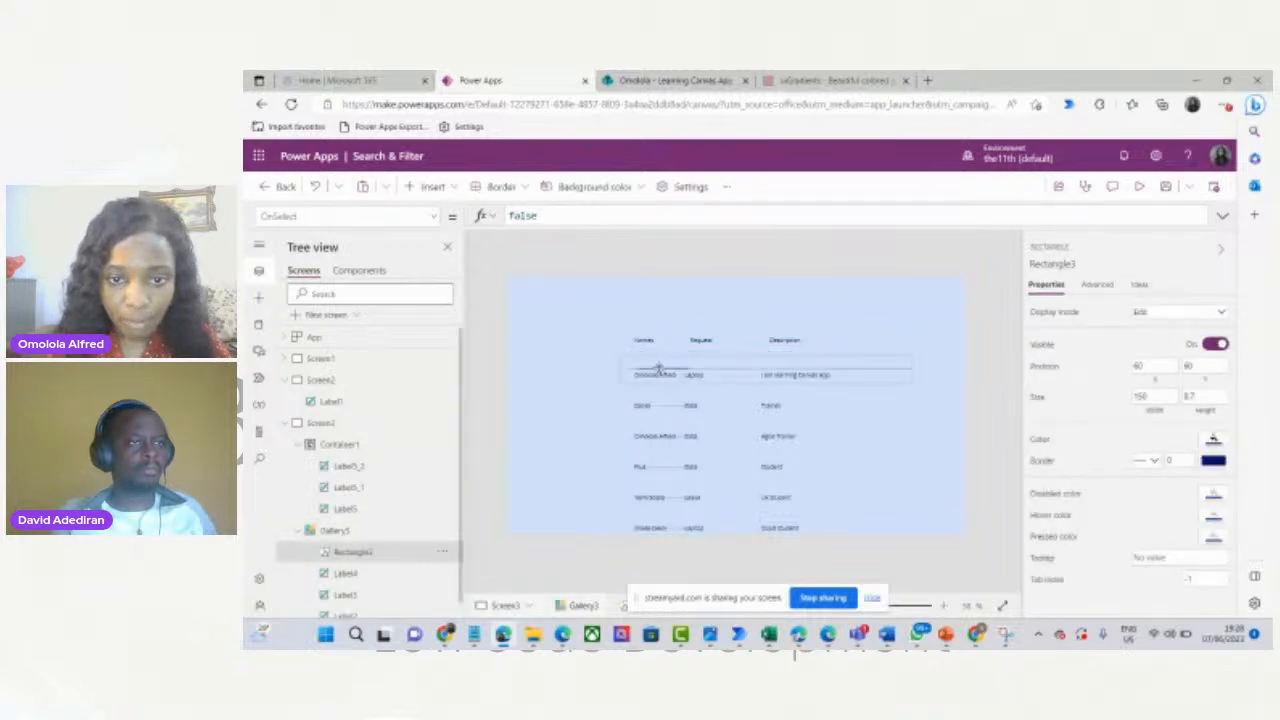
pyautogui.moveTo(657, 371); pyautogui.dragTo(658, 356)
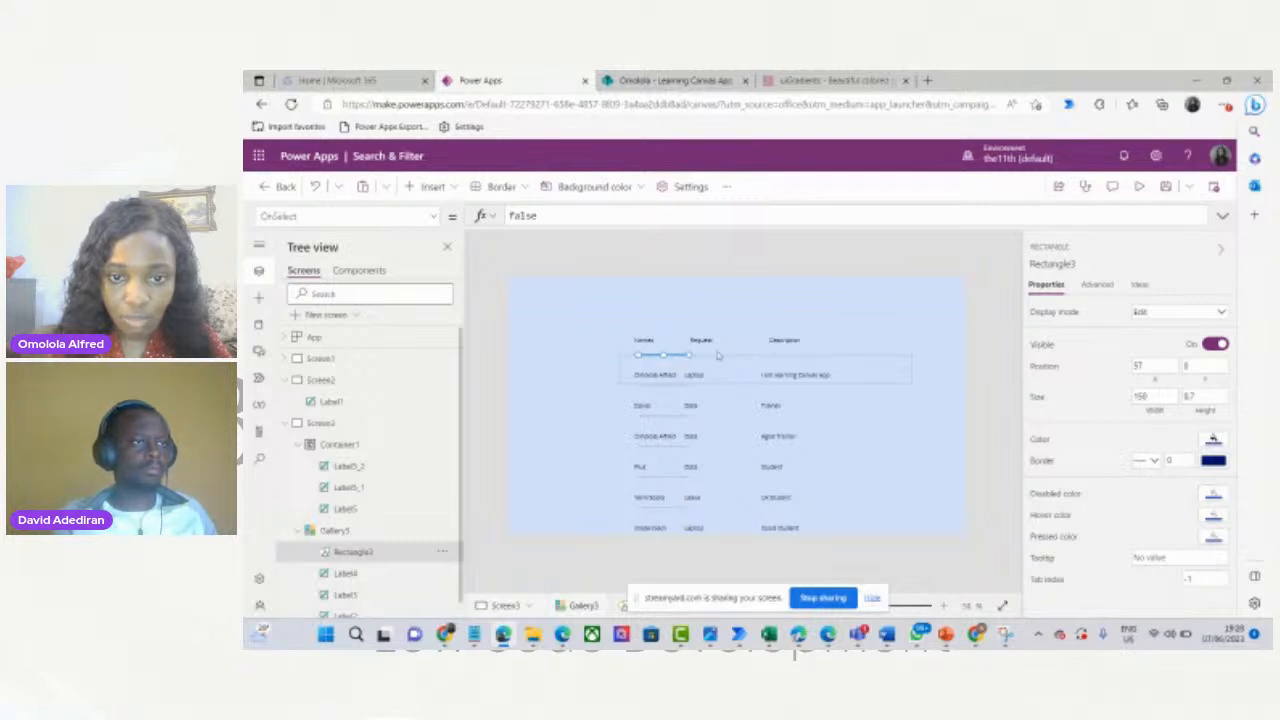
pyautogui.moveTo(688, 355); pyautogui.dragTo(885, 355)
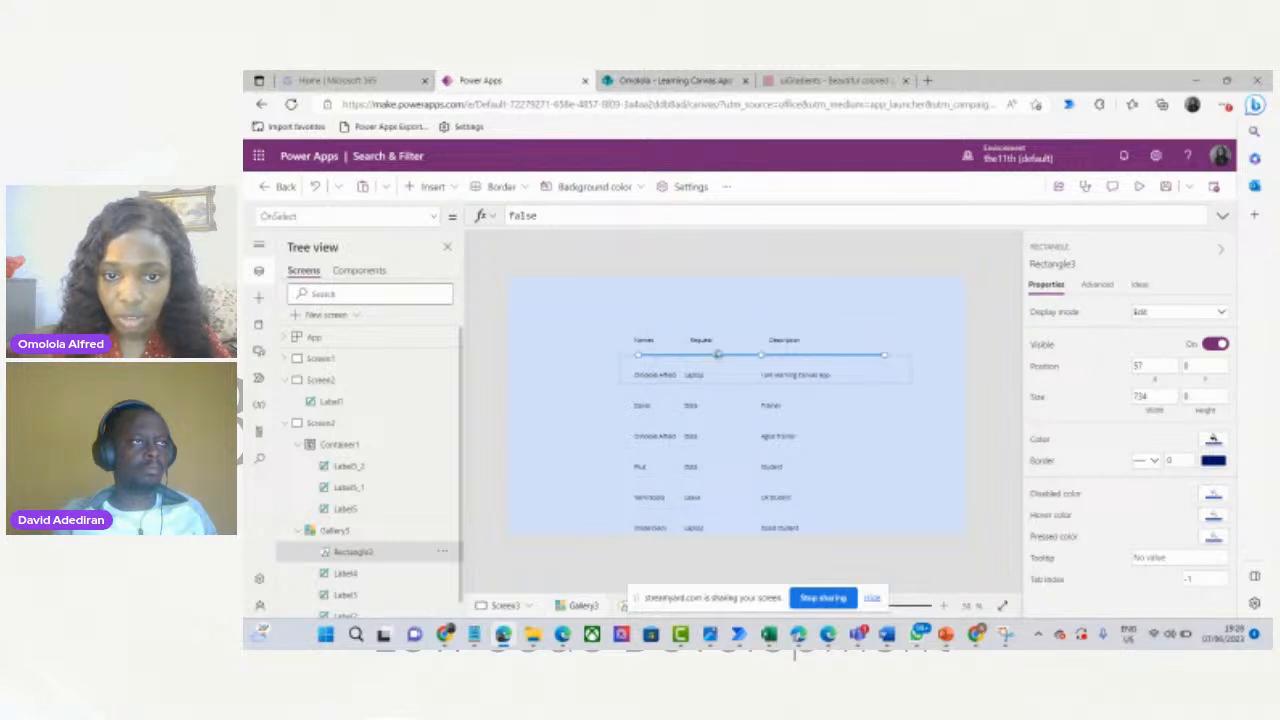
pyautogui.click(719, 360)
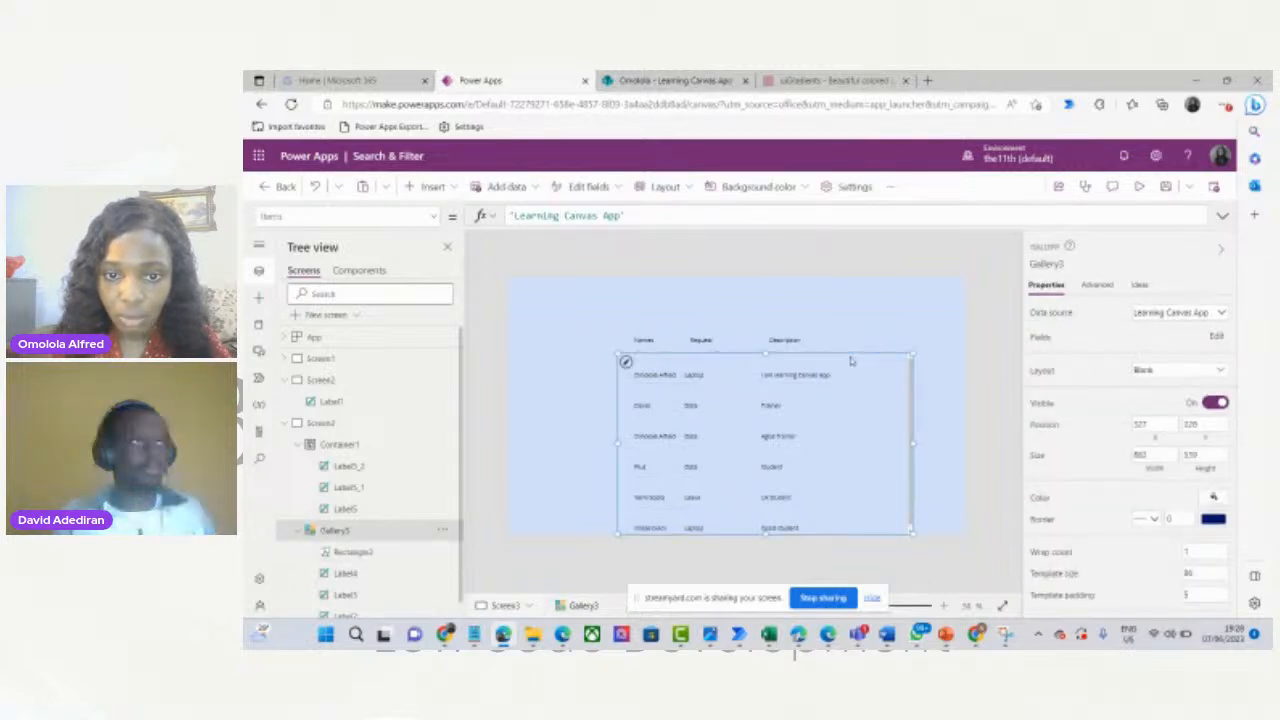
pyautogui.click(363, 552)
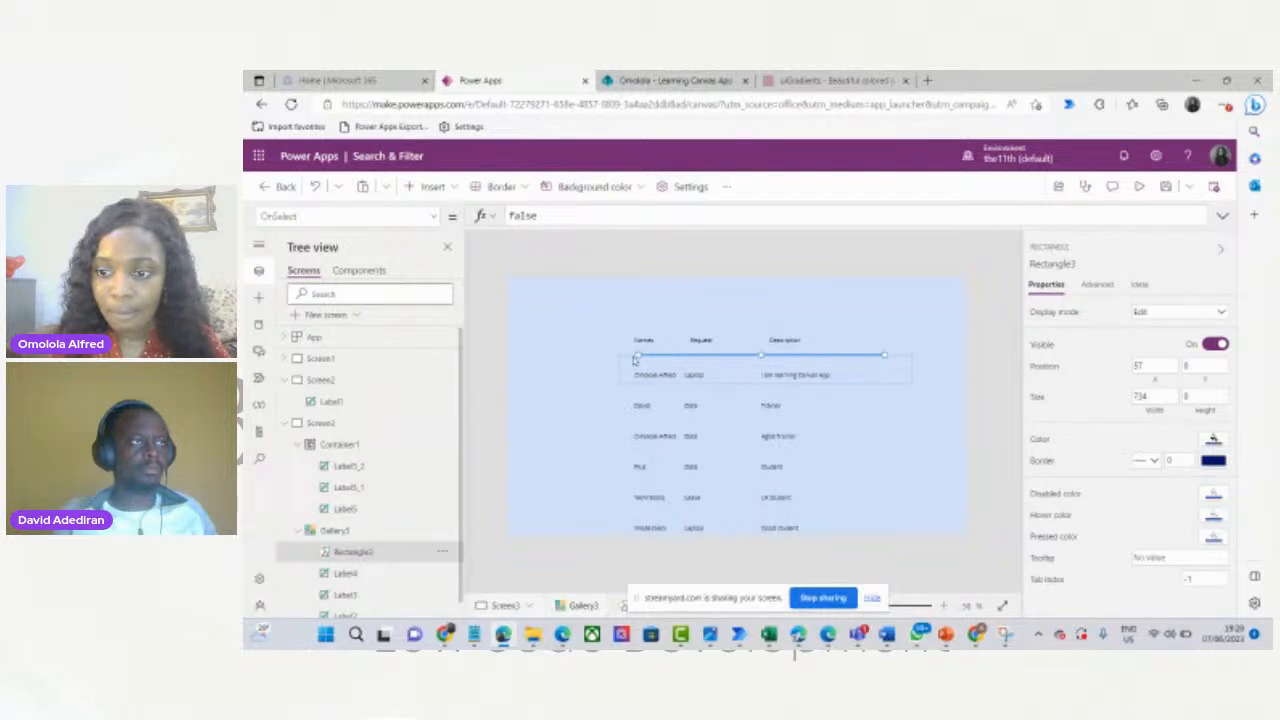
pyautogui.moveTo(634, 358); pyautogui.dragTo(624, 357)
pyautogui.moveTo(884, 357); pyautogui.dragTo(857, 357)
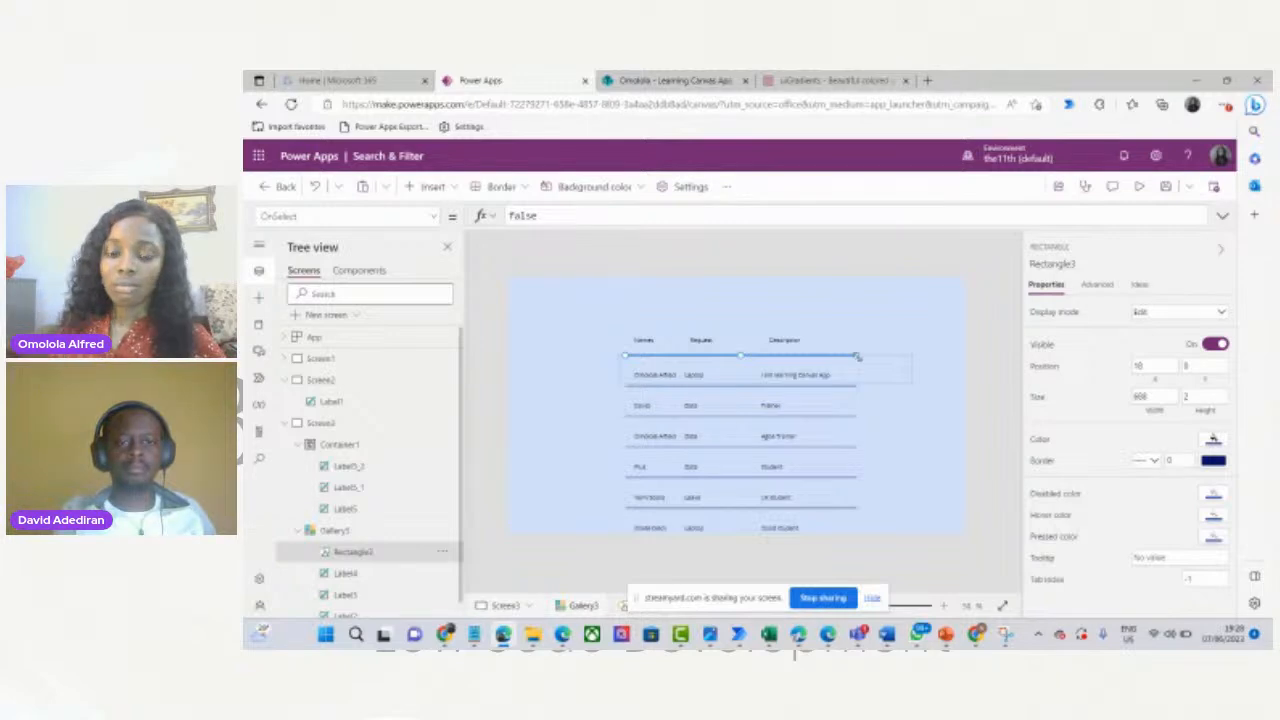
pyautogui.click(1203, 396)
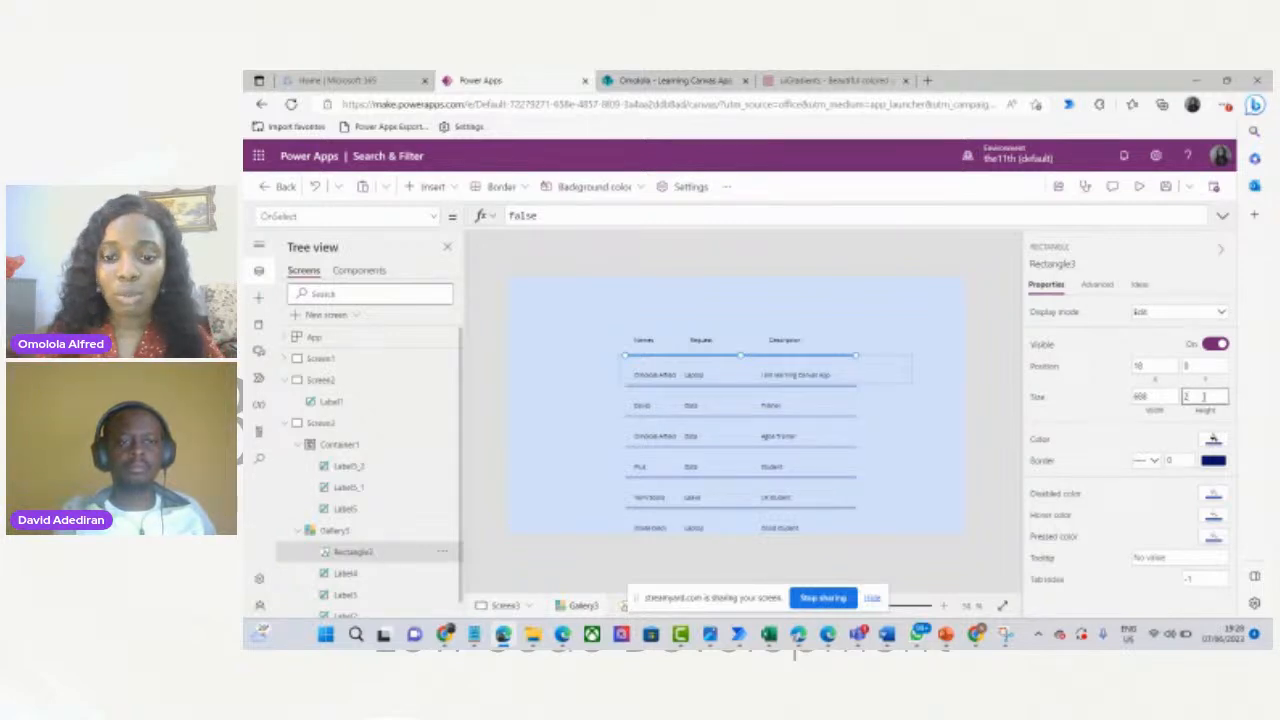
pyautogui.press('BackSpace')
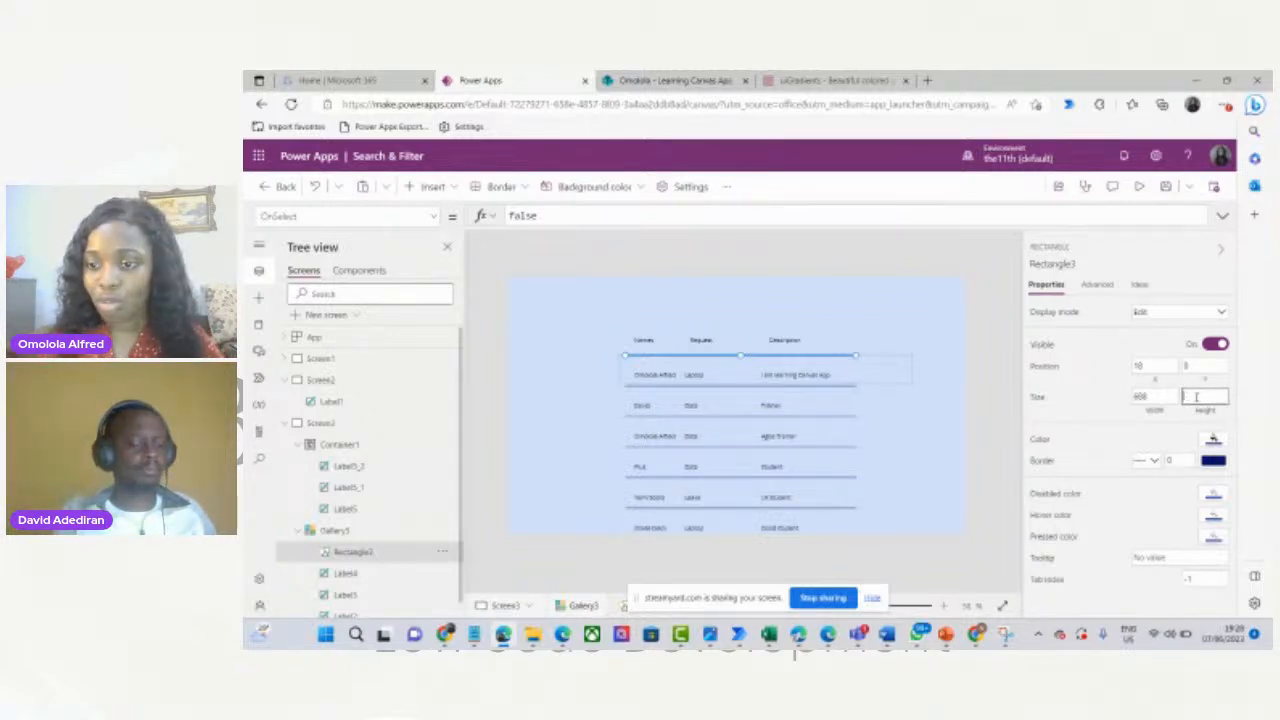
pyautogui.write('1')
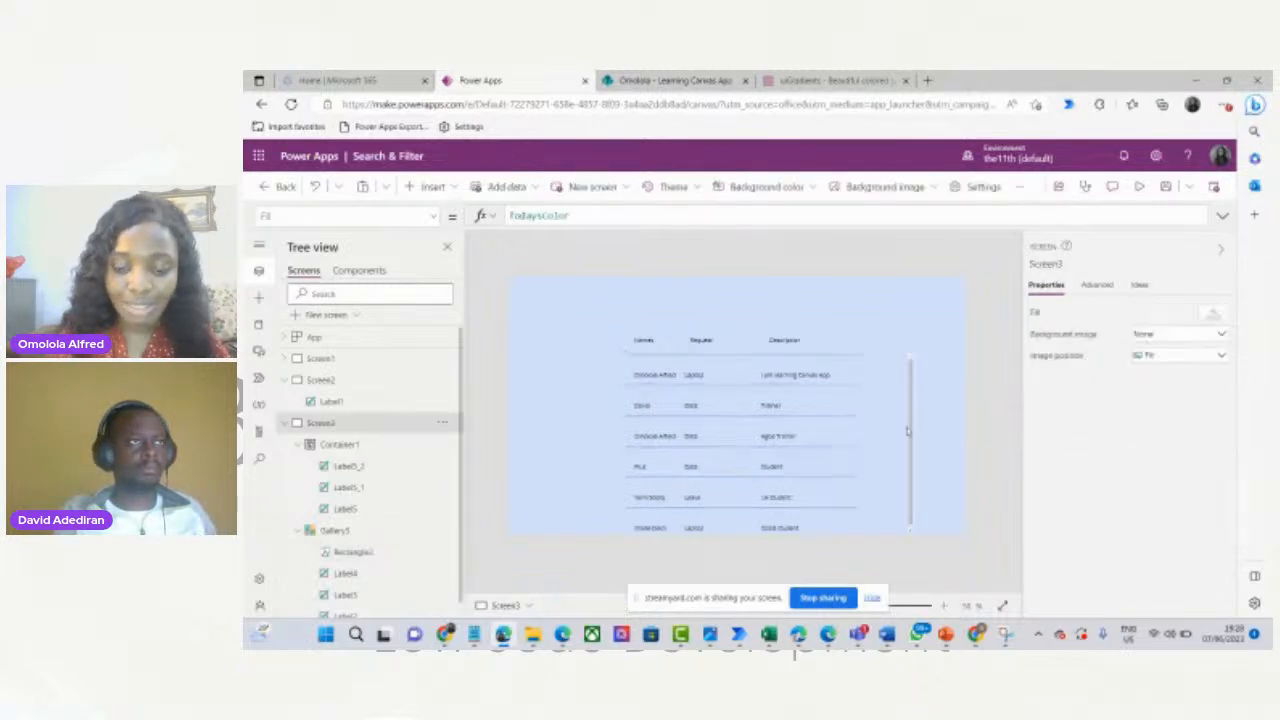
pyautogui.click(975, 390)
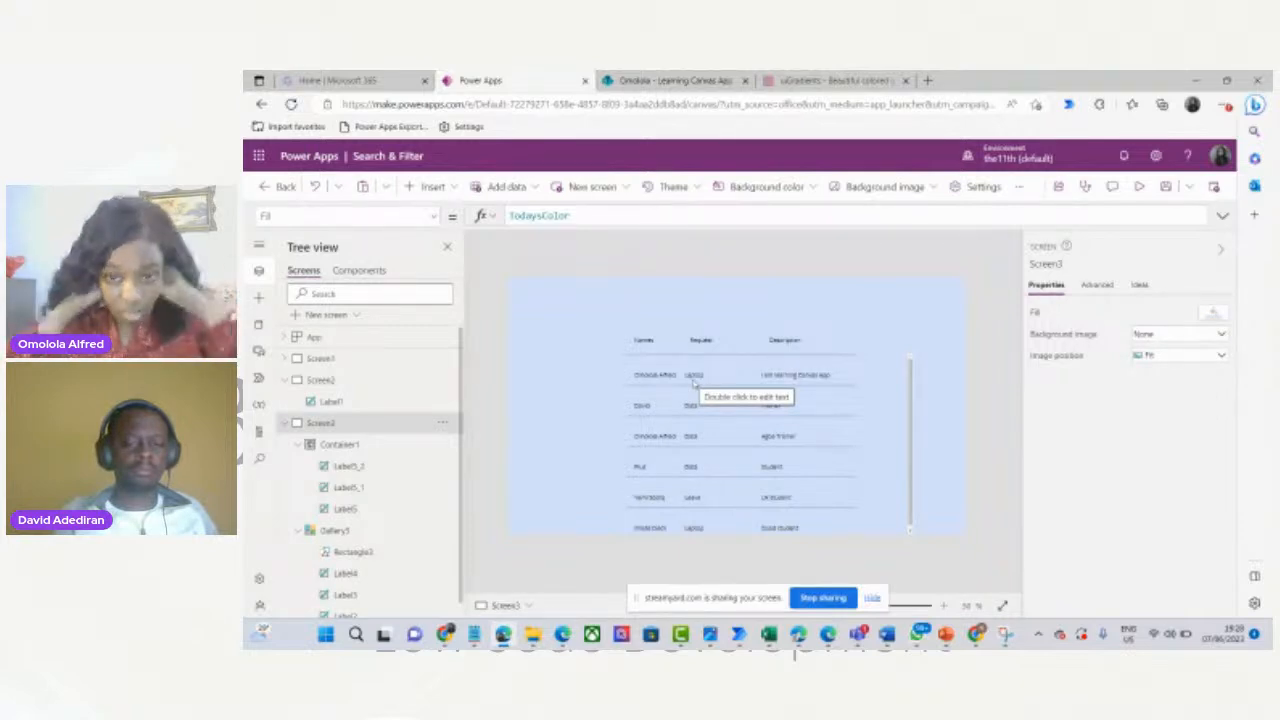
# Insert TextInput2 and position it above the table header near the top centre.
pyautogui.click(429, 188)
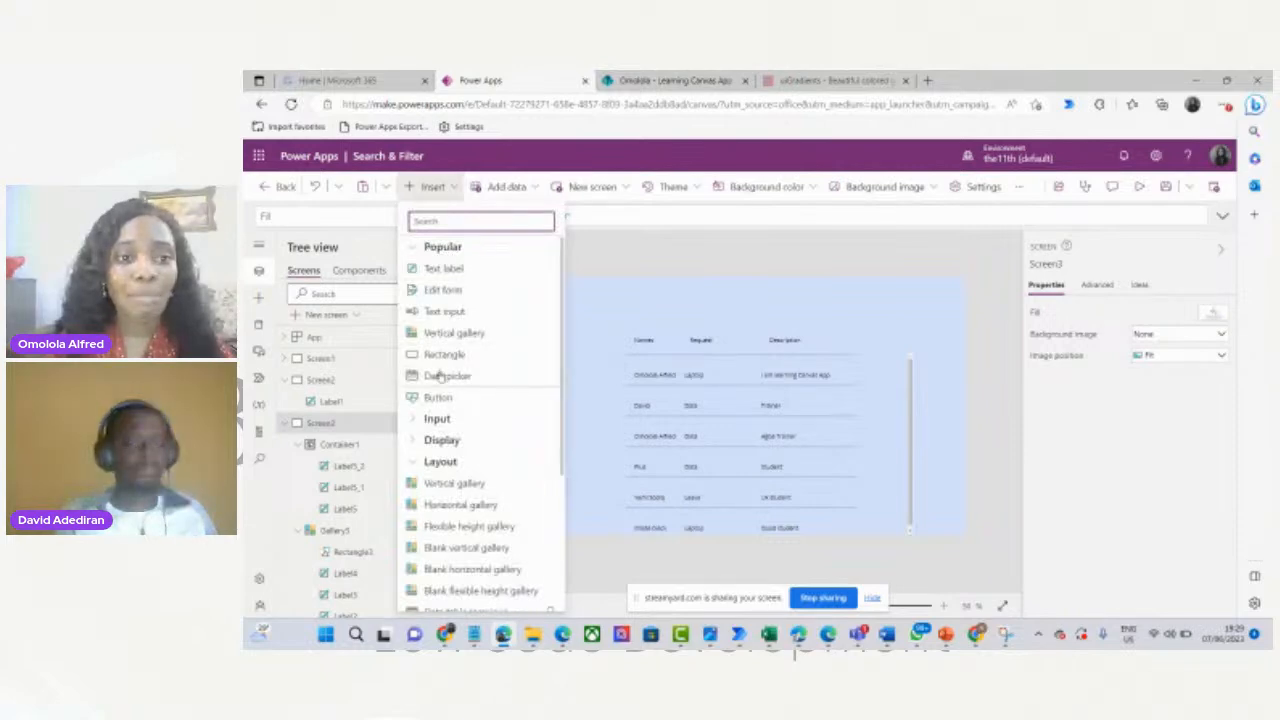
pyautogui.click(437, 314)
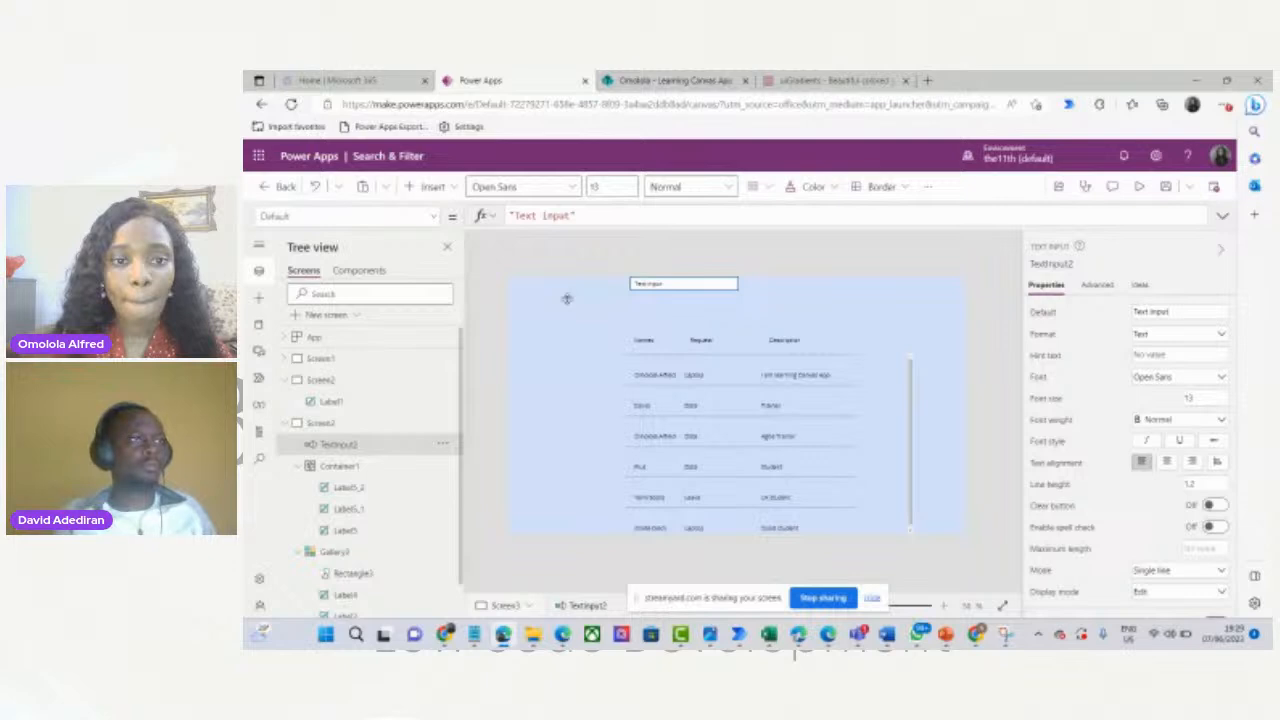
pyautogui.moveTo(684, 285); pyautogui.dragTo(858, 306)
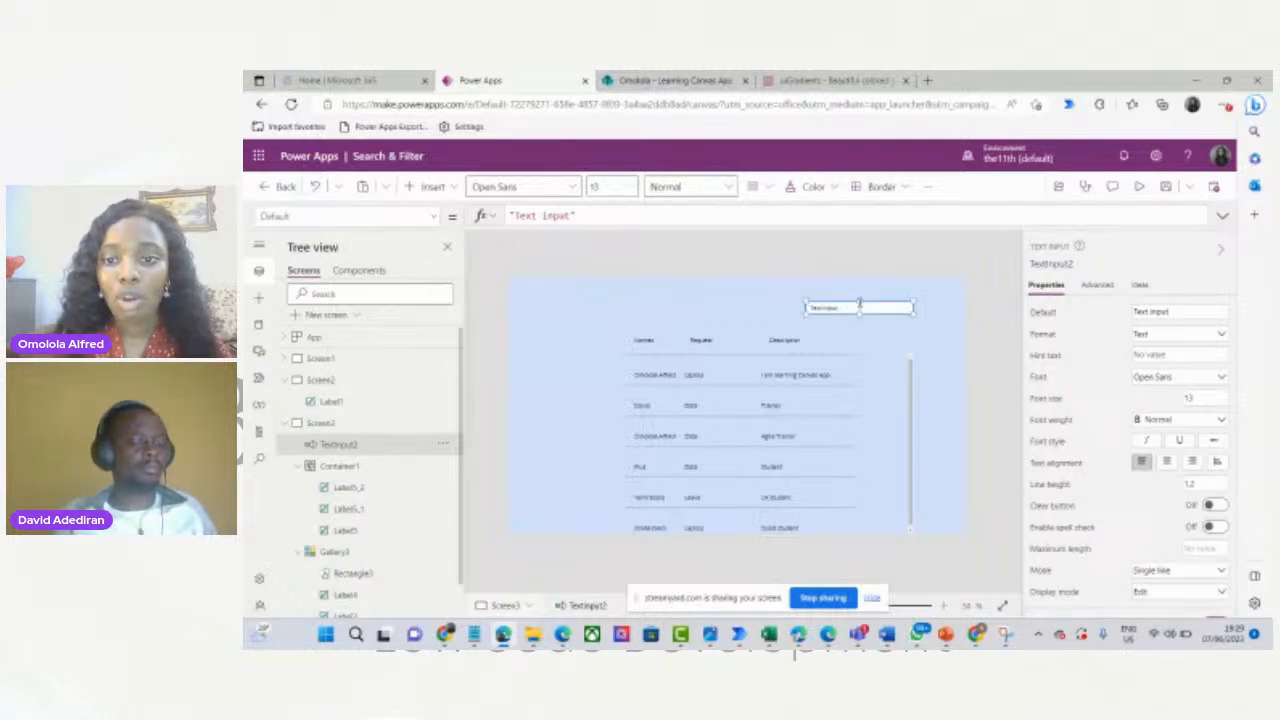
pyautogui.moveTo(846, 307); pyautogui.dragTo(834, 309)
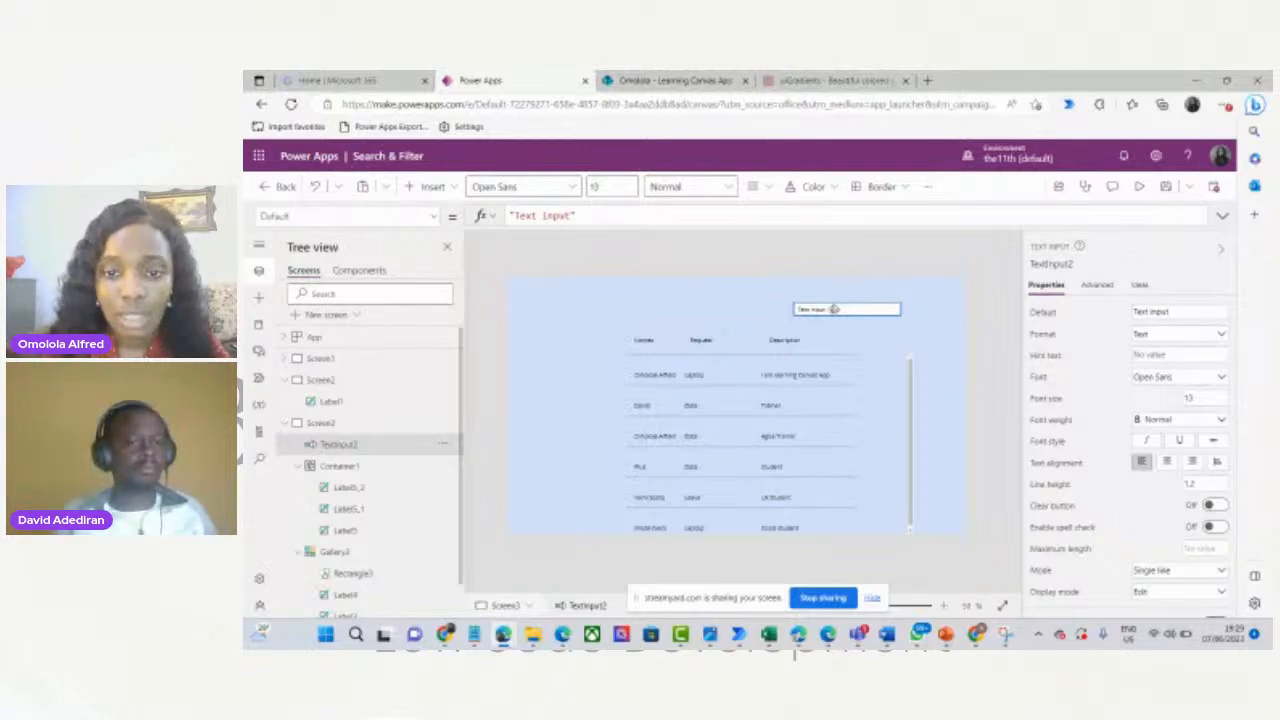
pyautogui.moveTo(834, 309); pyautogui.dragTo(720, 297)
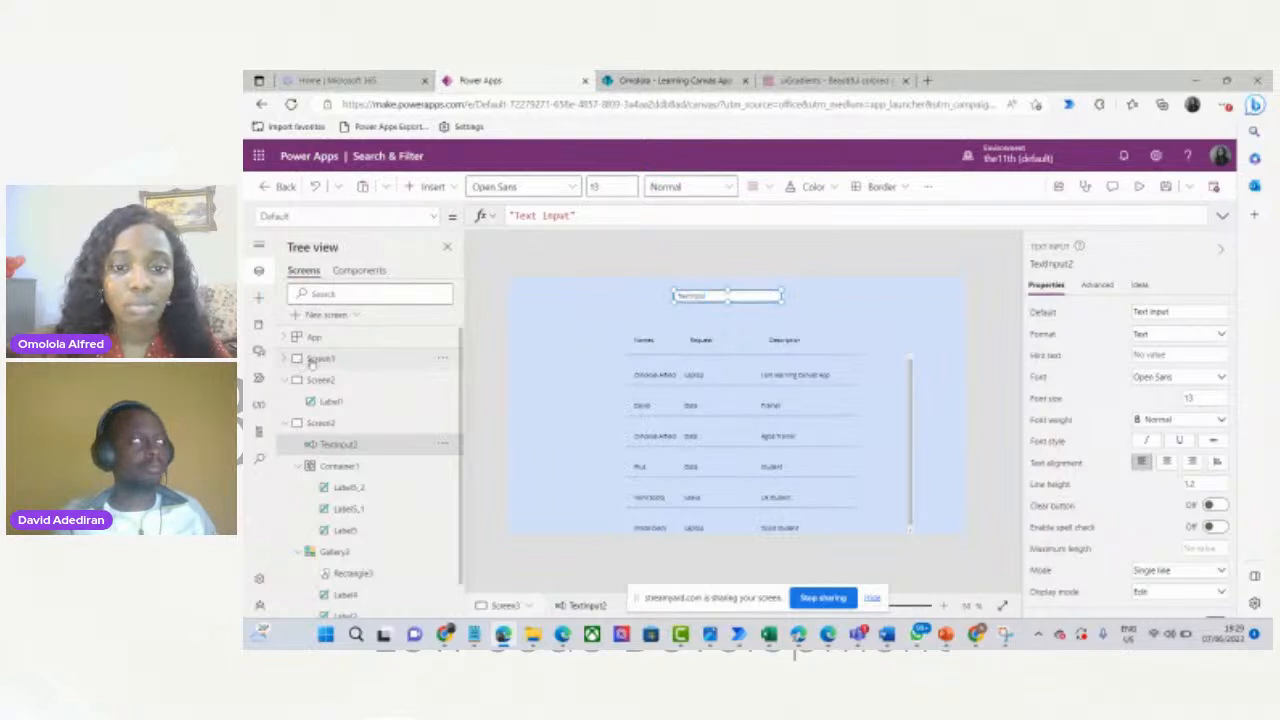
# Switch to Screen1, collapse Screen3 in the tree, and select the DetailsList gallery.
pyautogui.click(305, 360)
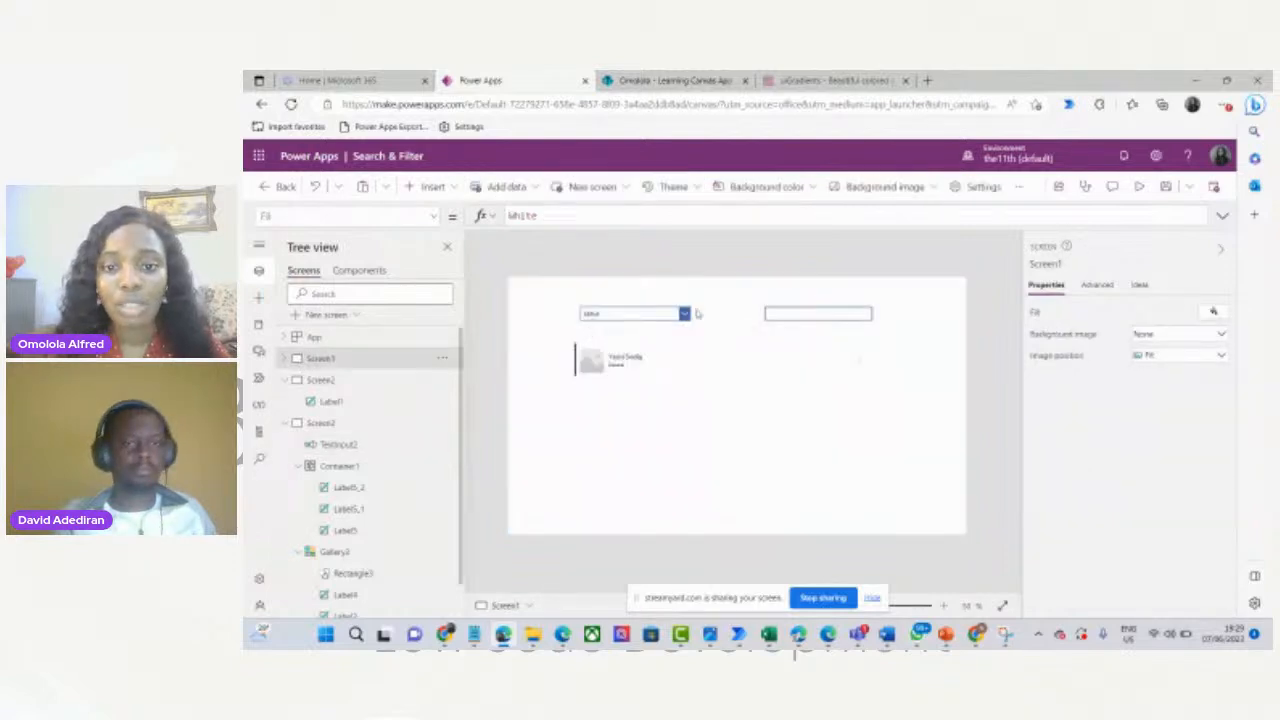
pyautogui.click(284, 425)
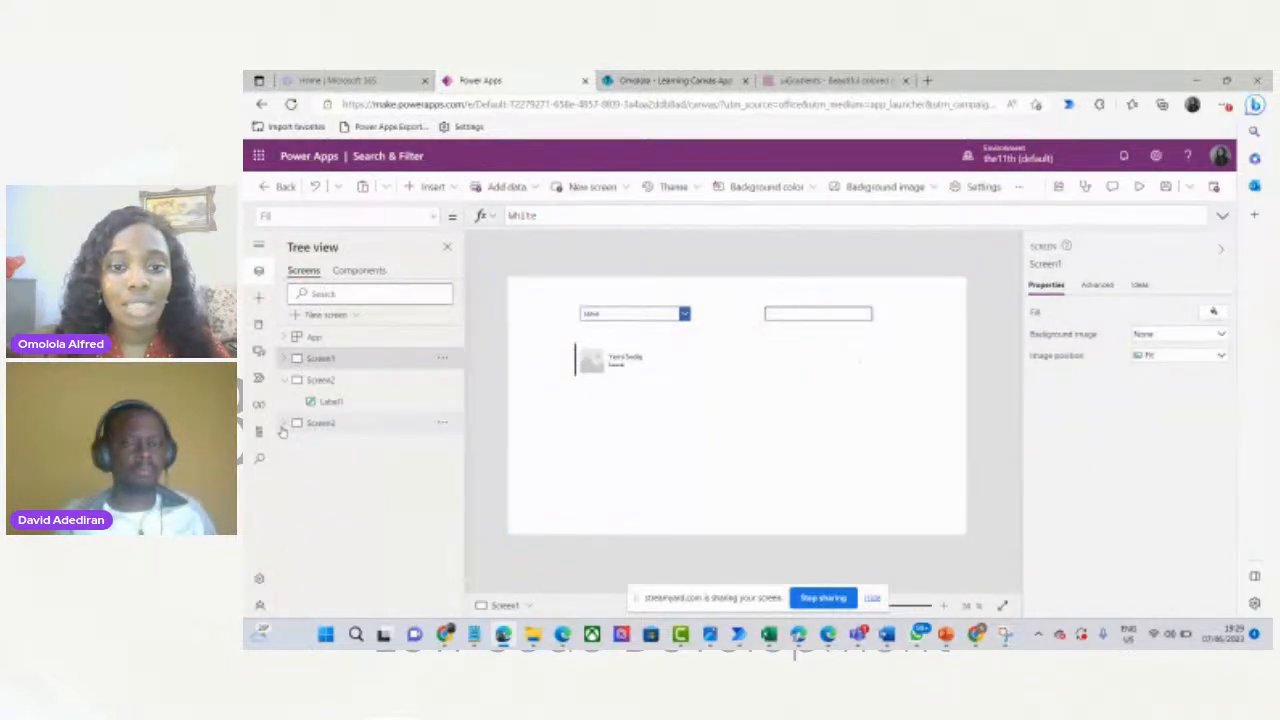
pyautogui.click(659, 377)
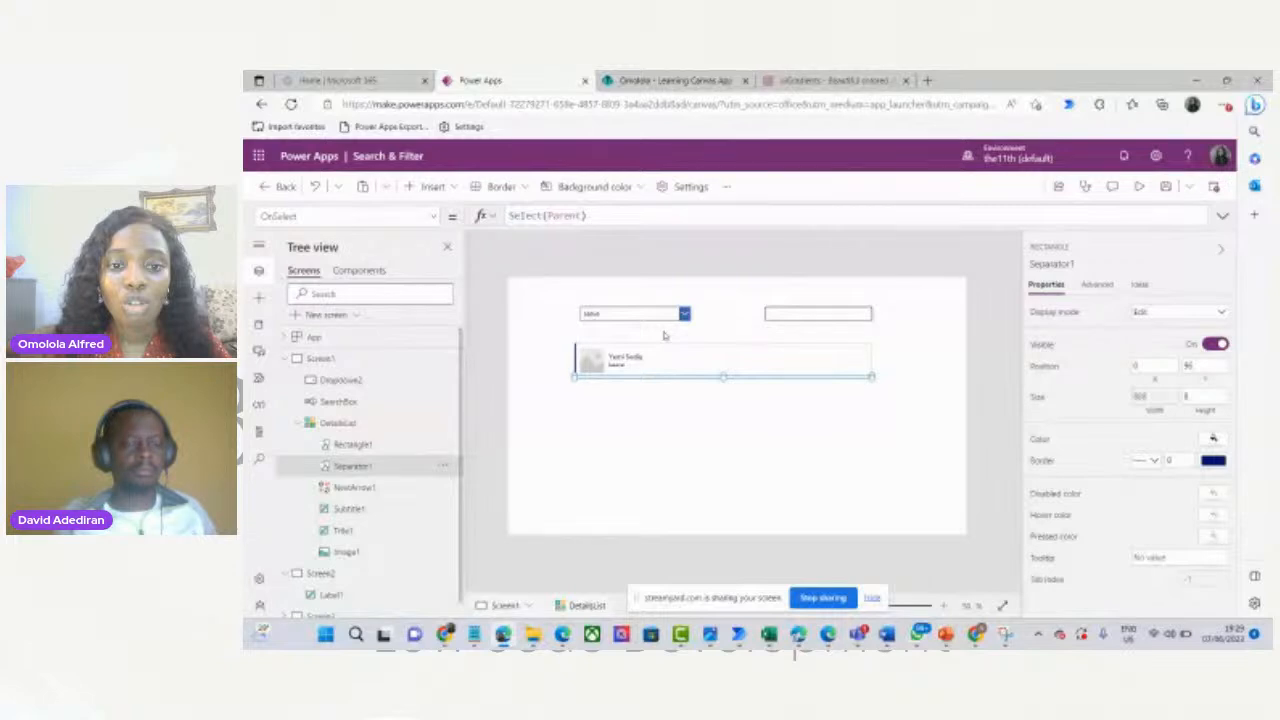
# Preview the app, cycling the dropdown through All, Data, Laptop and finally Leave, then exit.
pyautogui.click(621, 363)
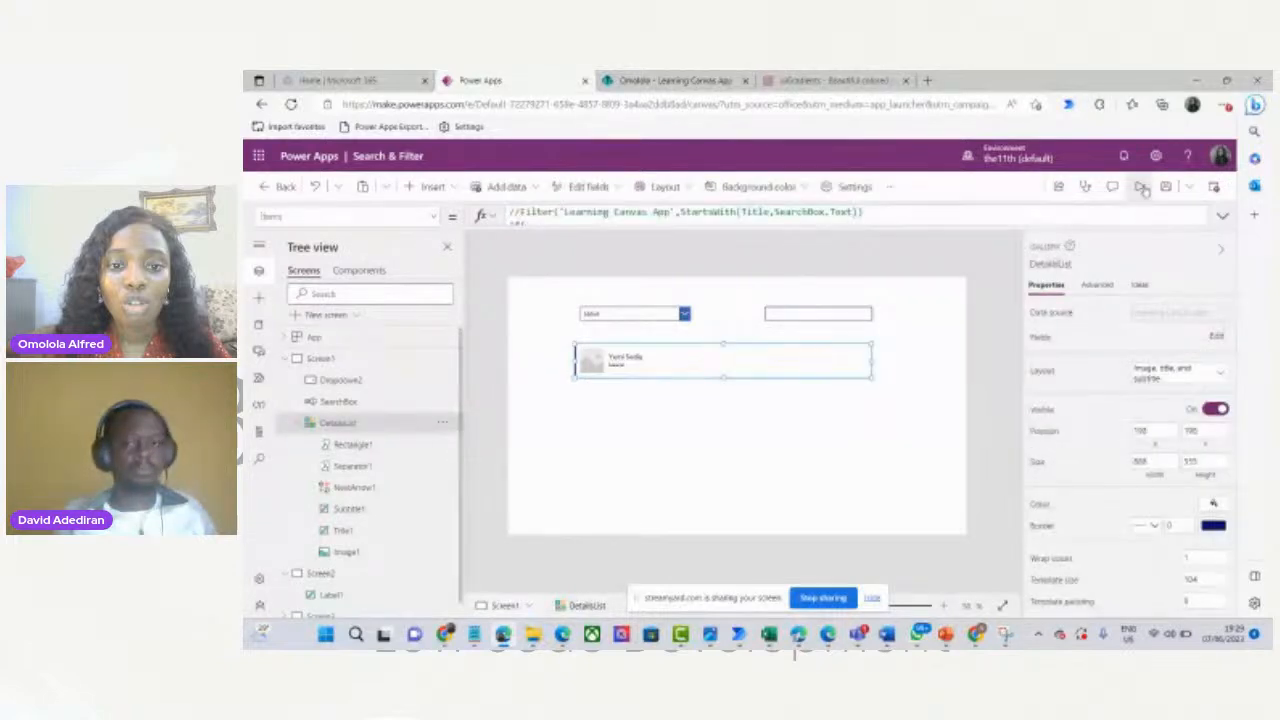
pyautogui.click(1141, 187)
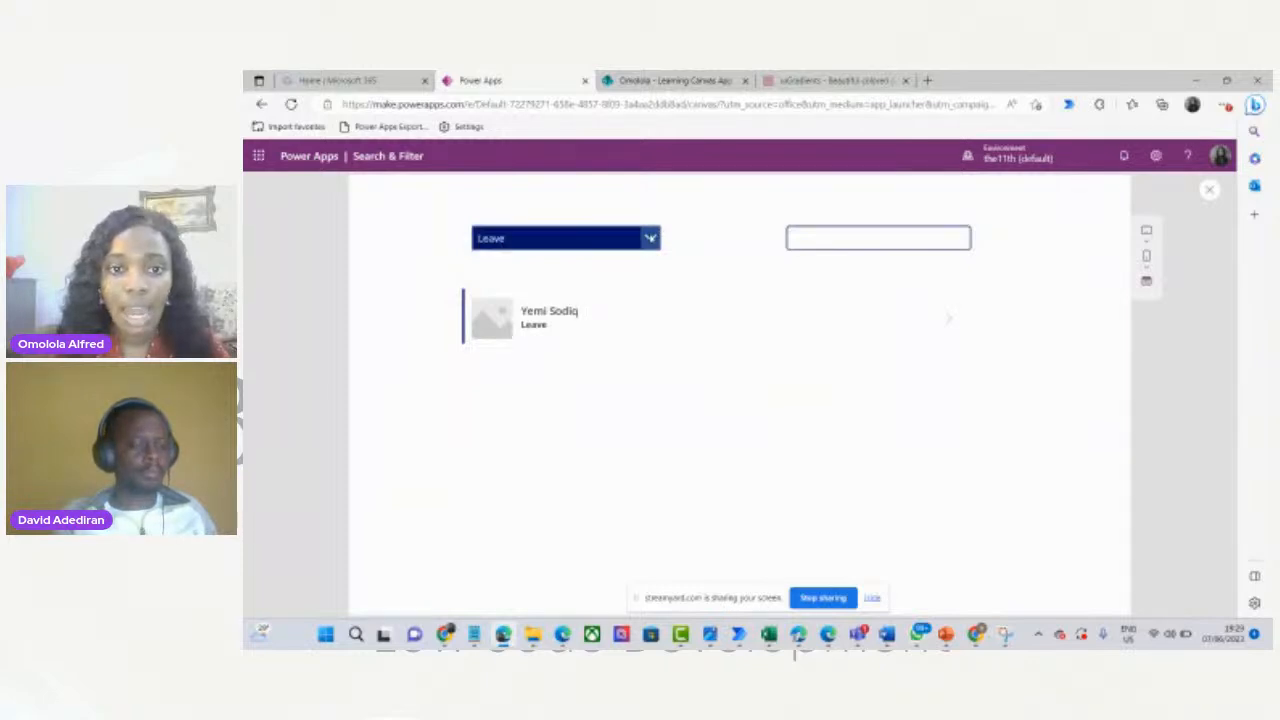
pyautogui.click(650, 238)
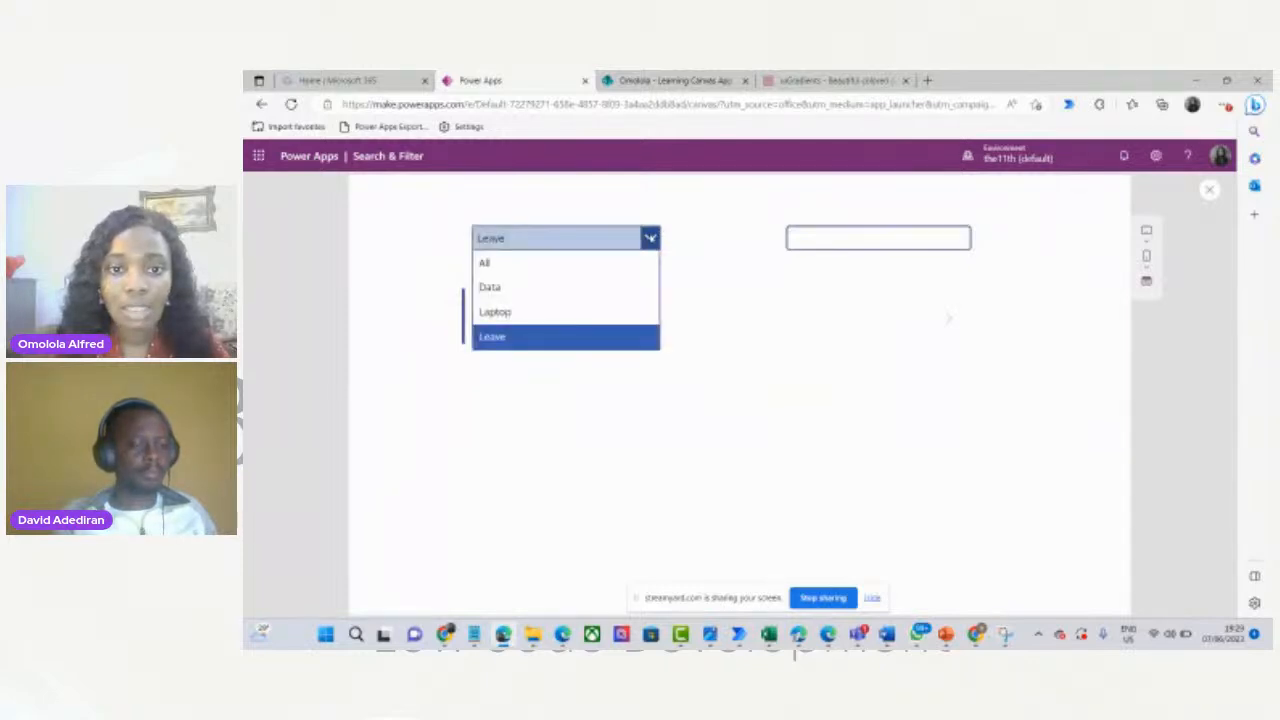
pyautogui.click(545, 263)
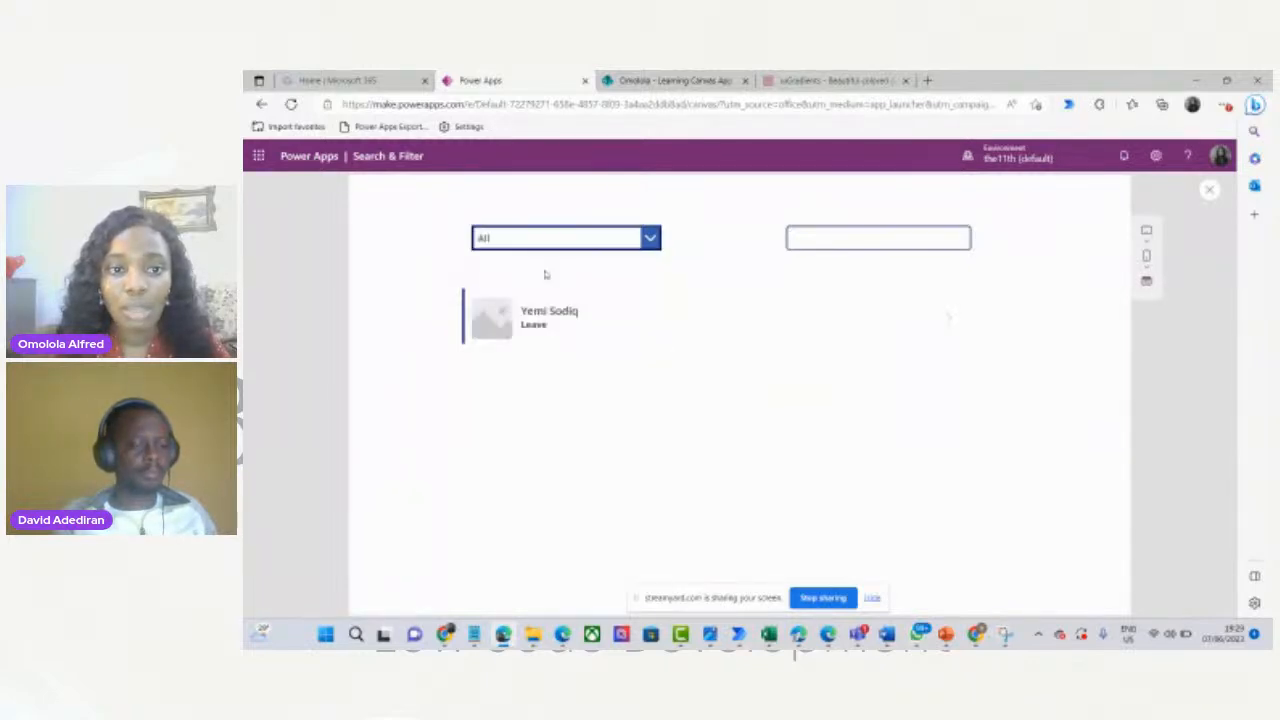
pyautogui.click(650, 239)
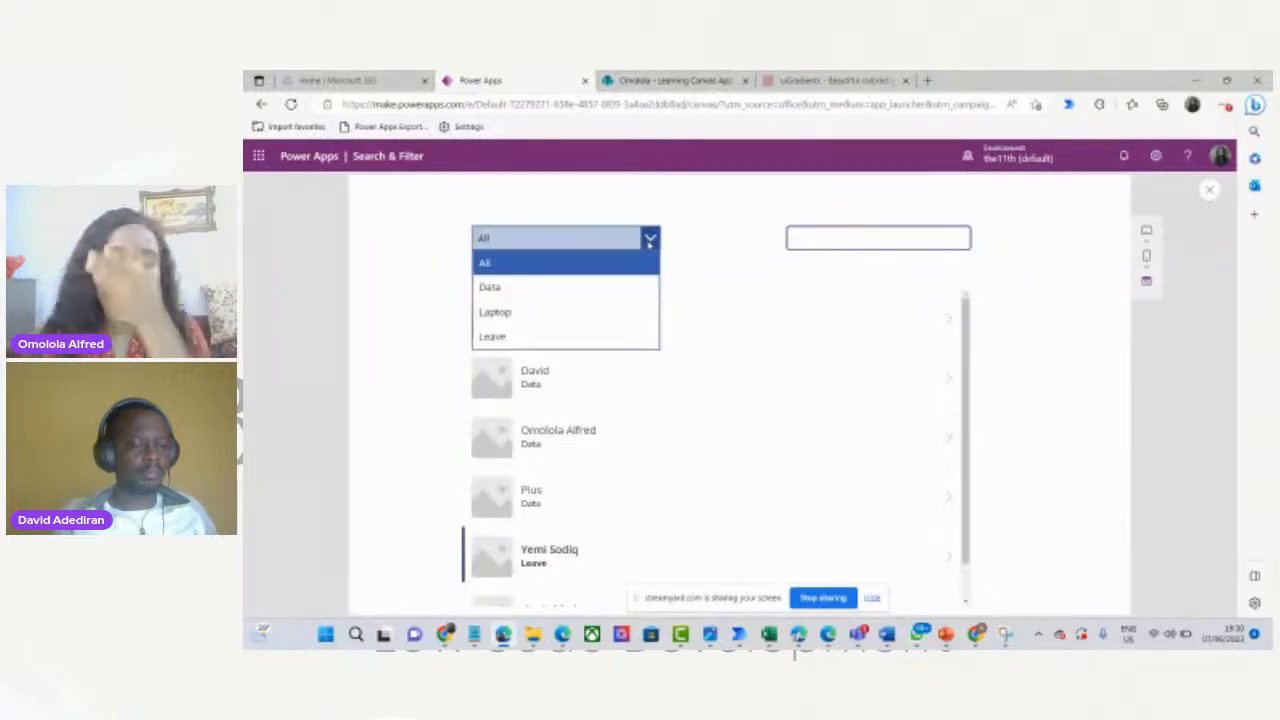
pyautogui.click(579, 290)
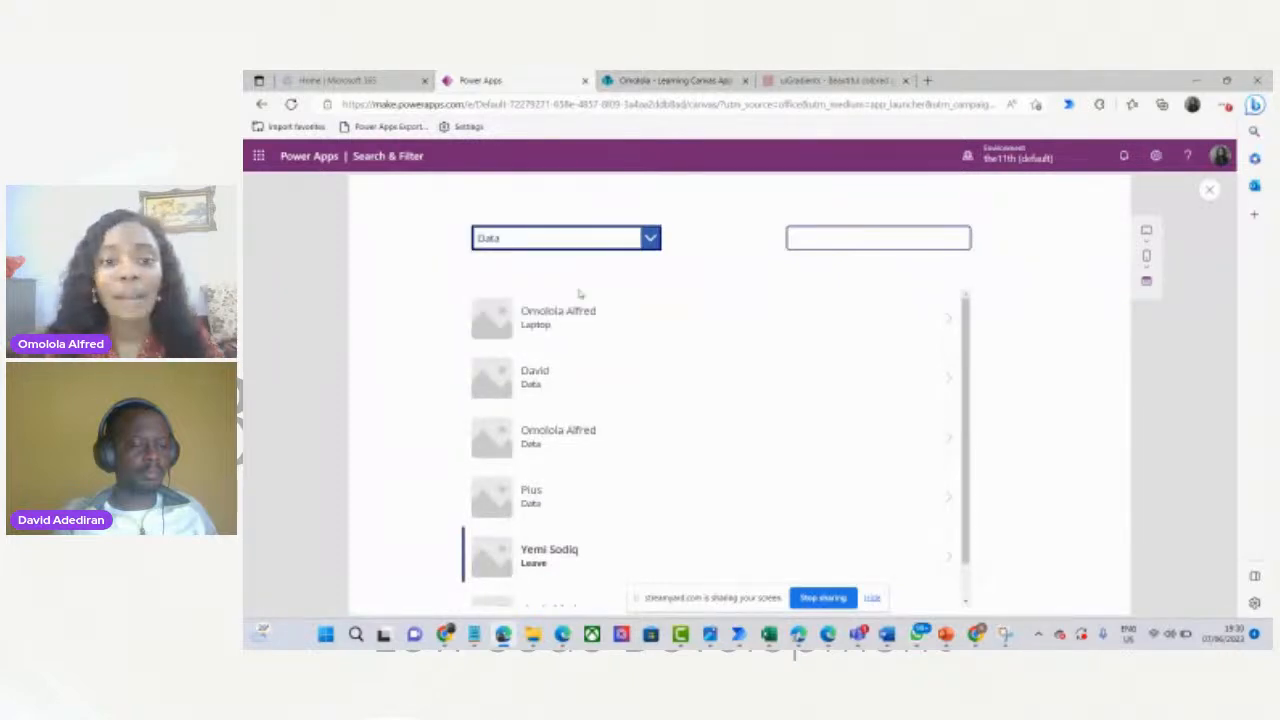
pyautogui.click(649, 242)
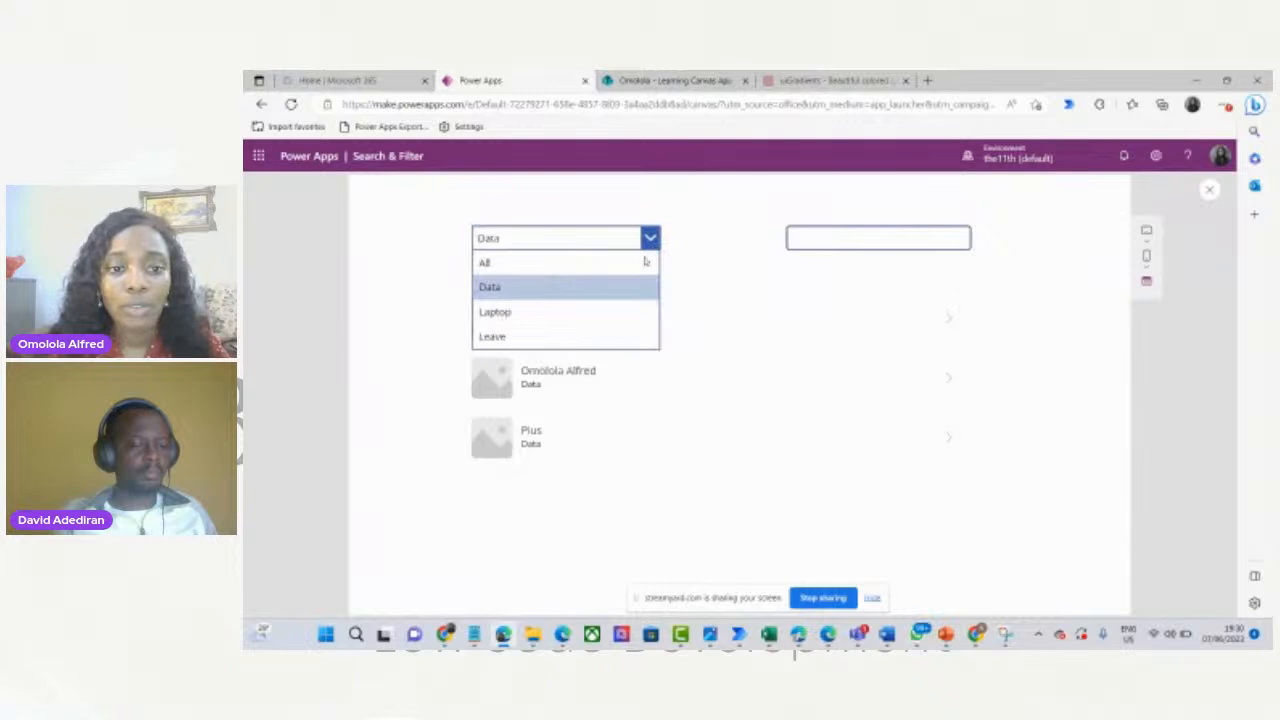
pyautogui.click(592, 314)
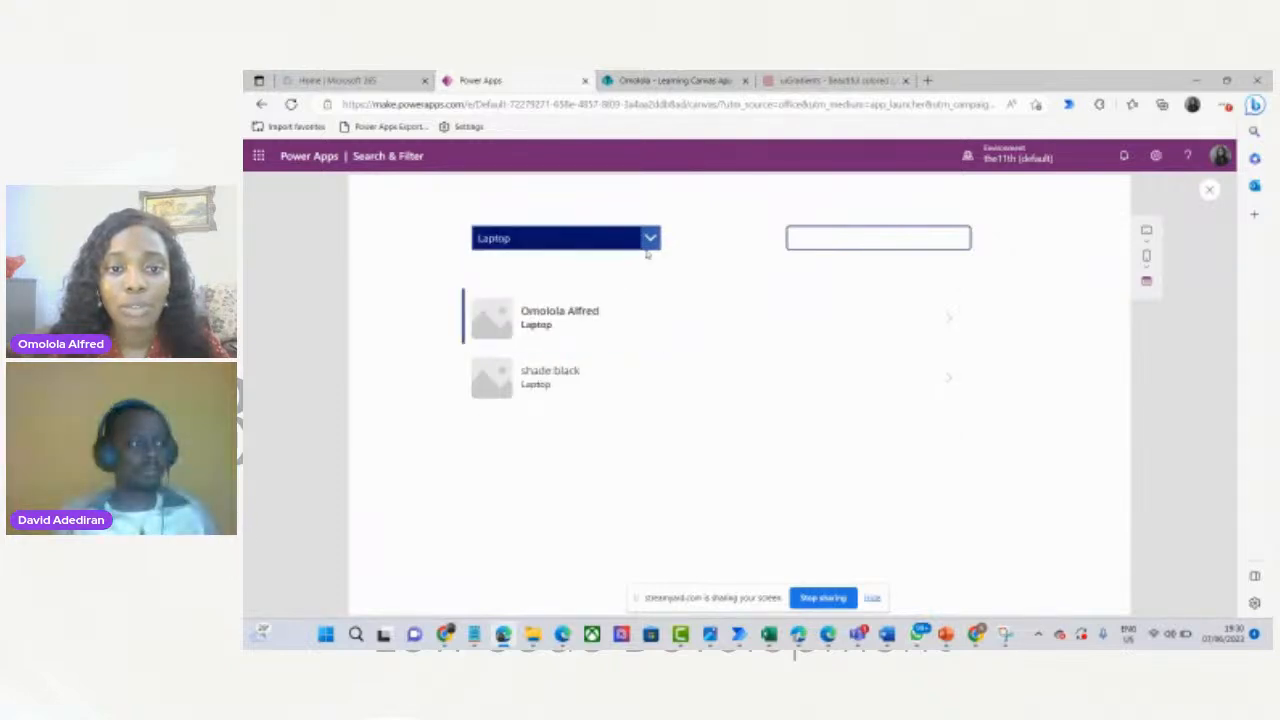
pyautogui.click(650, 240)
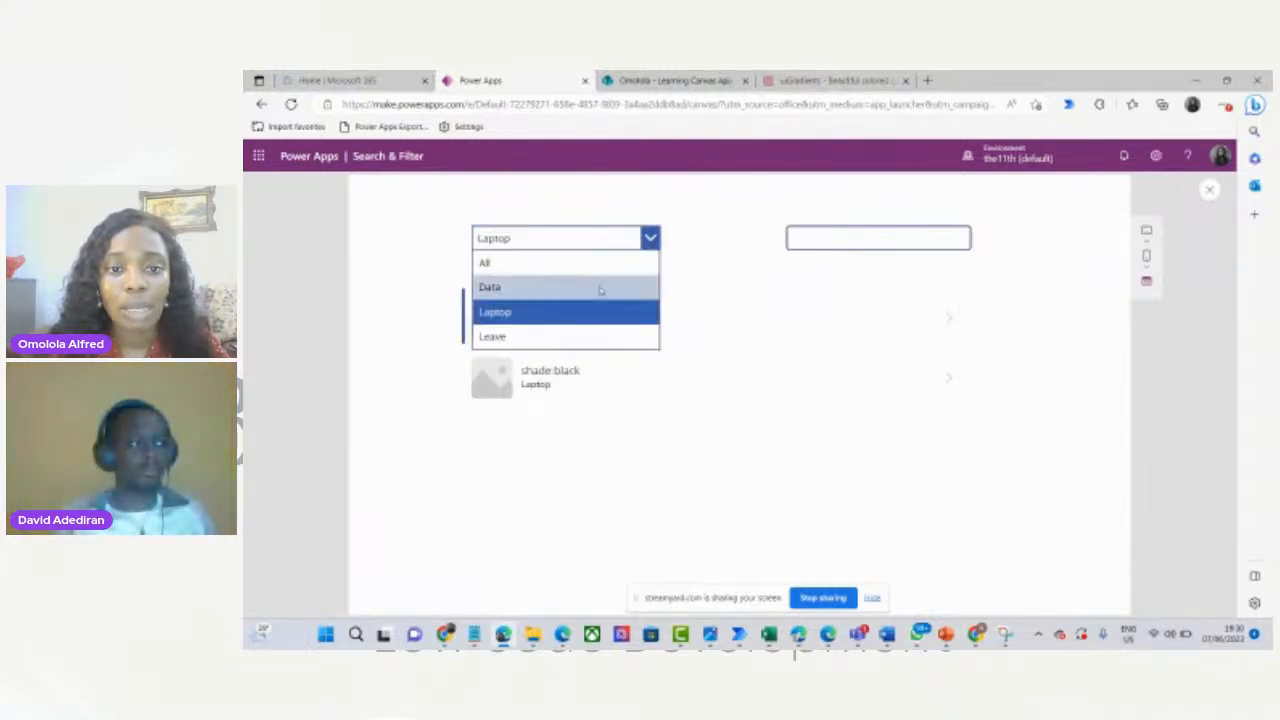
pyautogui.click(560, 336)
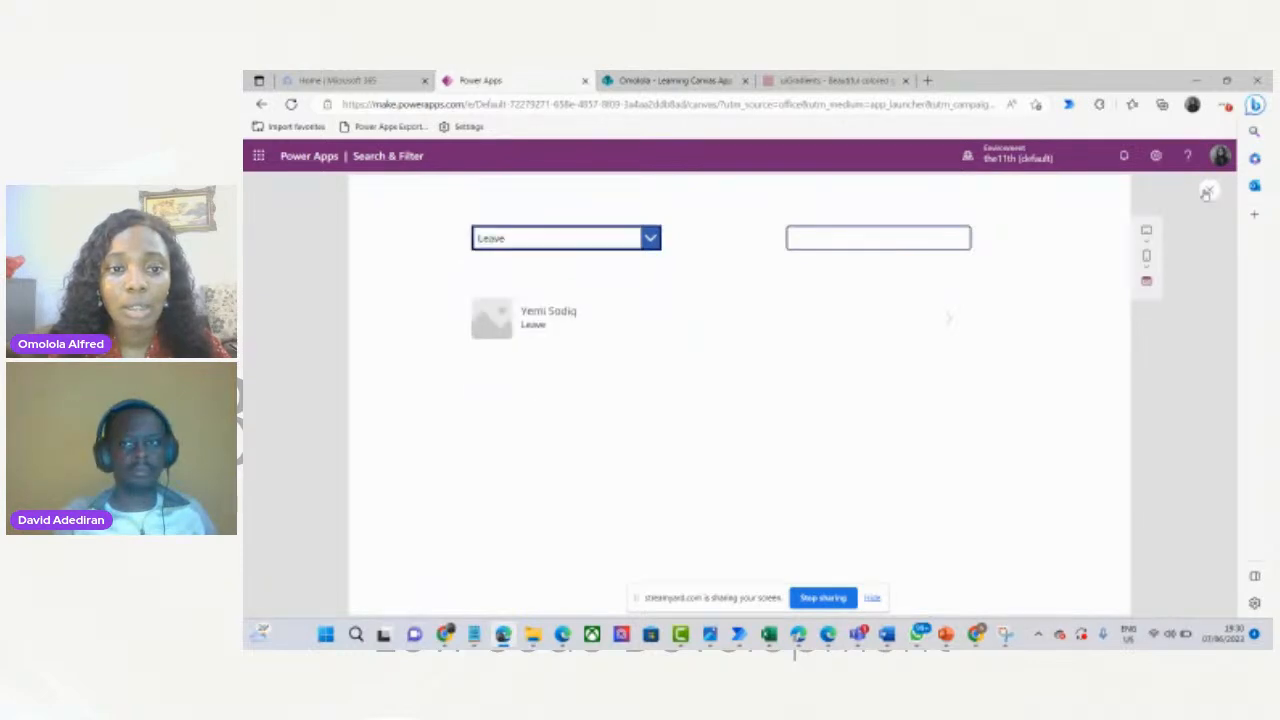
pyautogui.click(1207, 193)
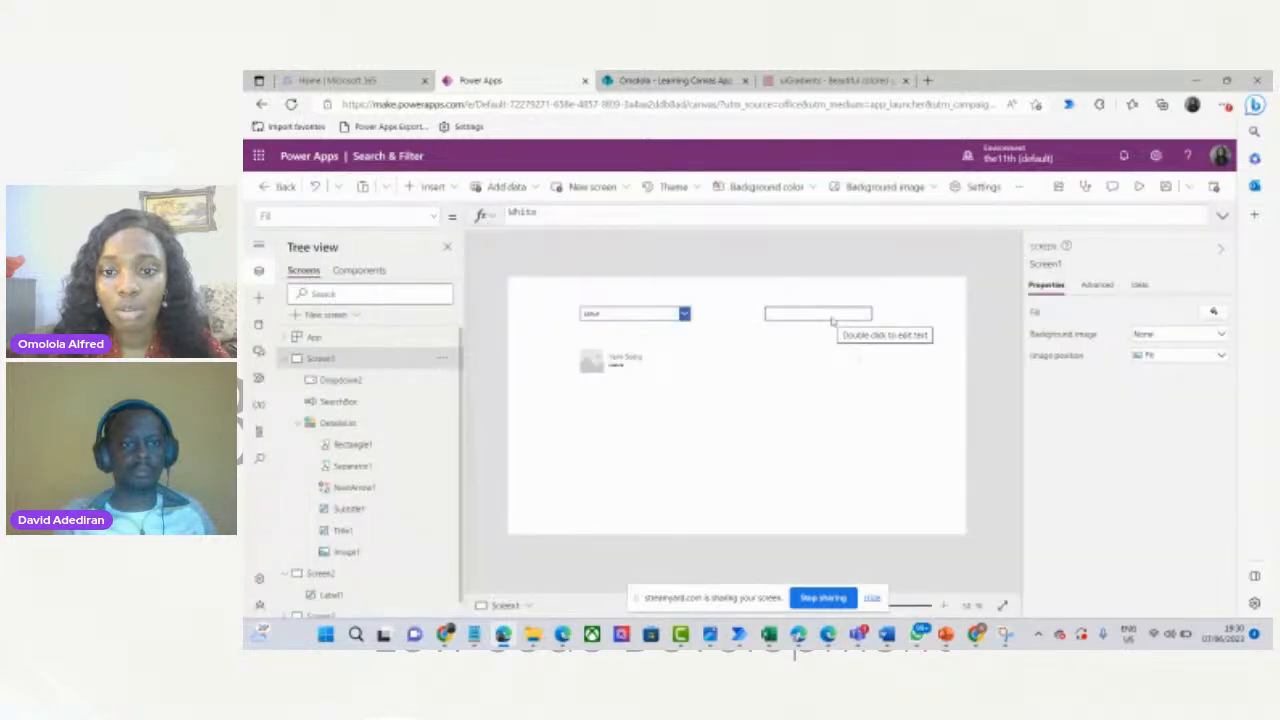
# In DetailsList Items, wrap the If block in /* */ and uncomment the StartsWith(Title,SearchBox.Text) Filter line.
pyautogui.click(831, 318)
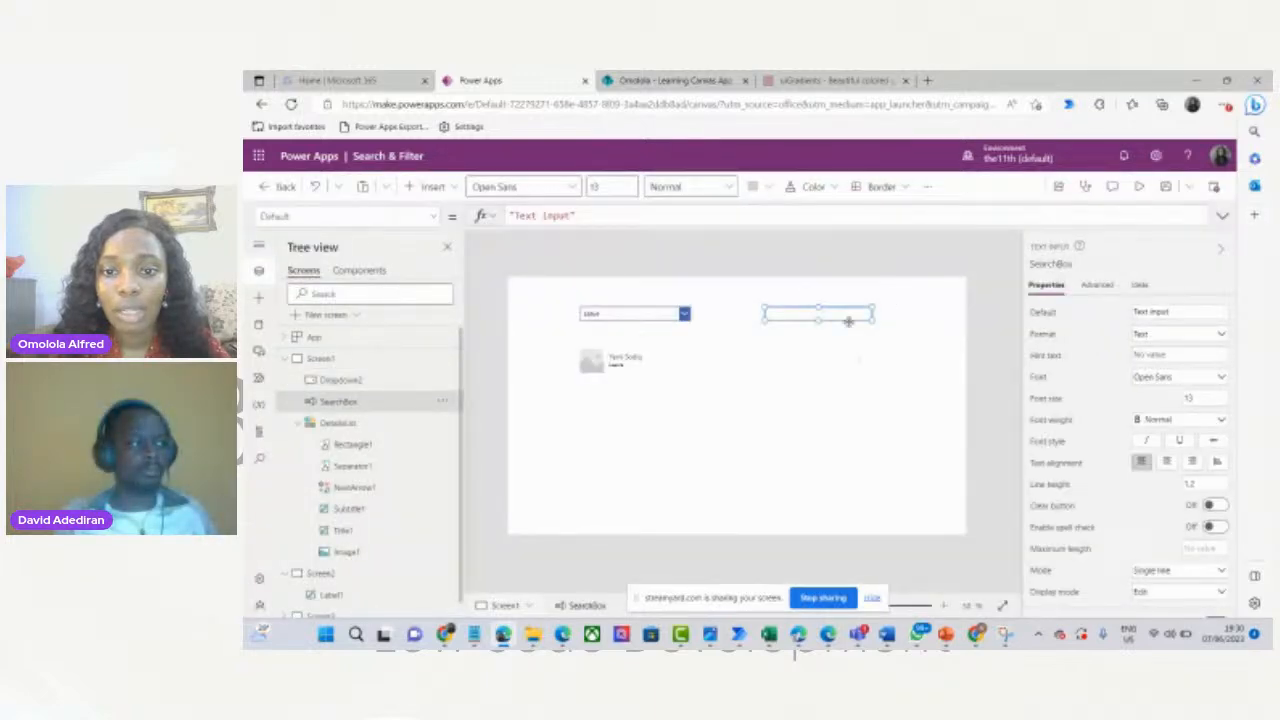
pyautogui.click(337, 423)
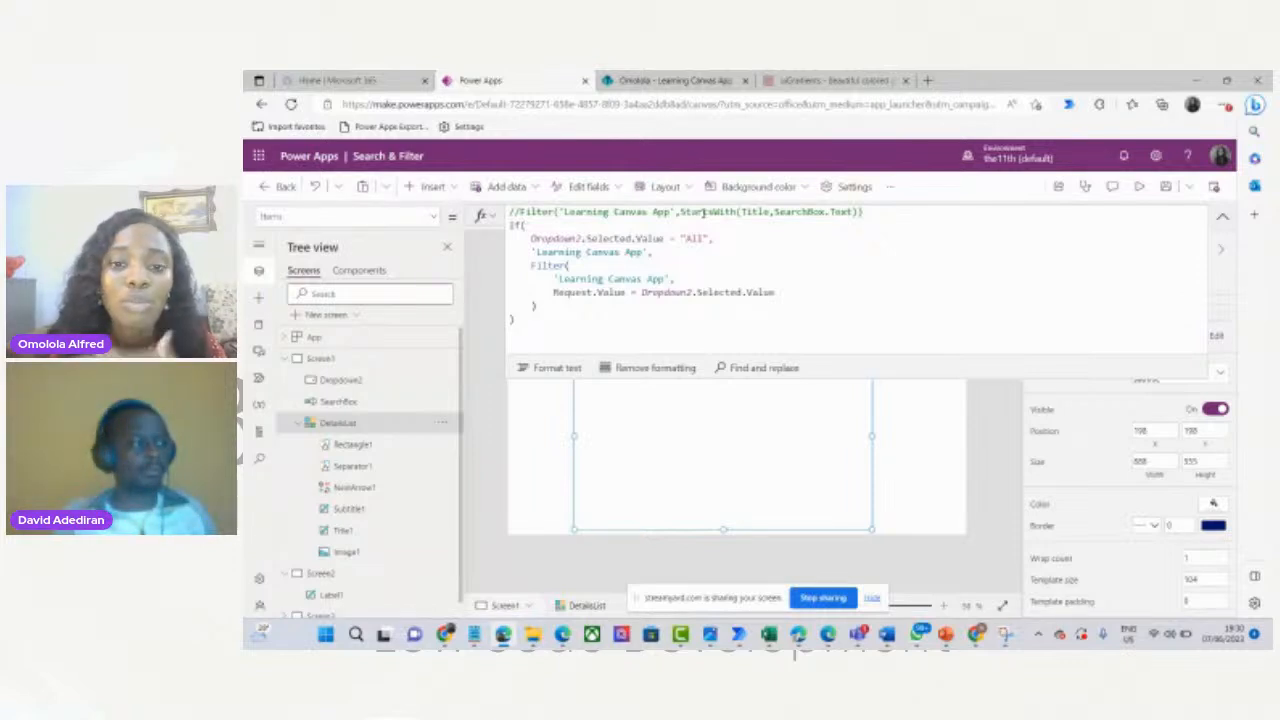
pyautogui.click(510, 227)
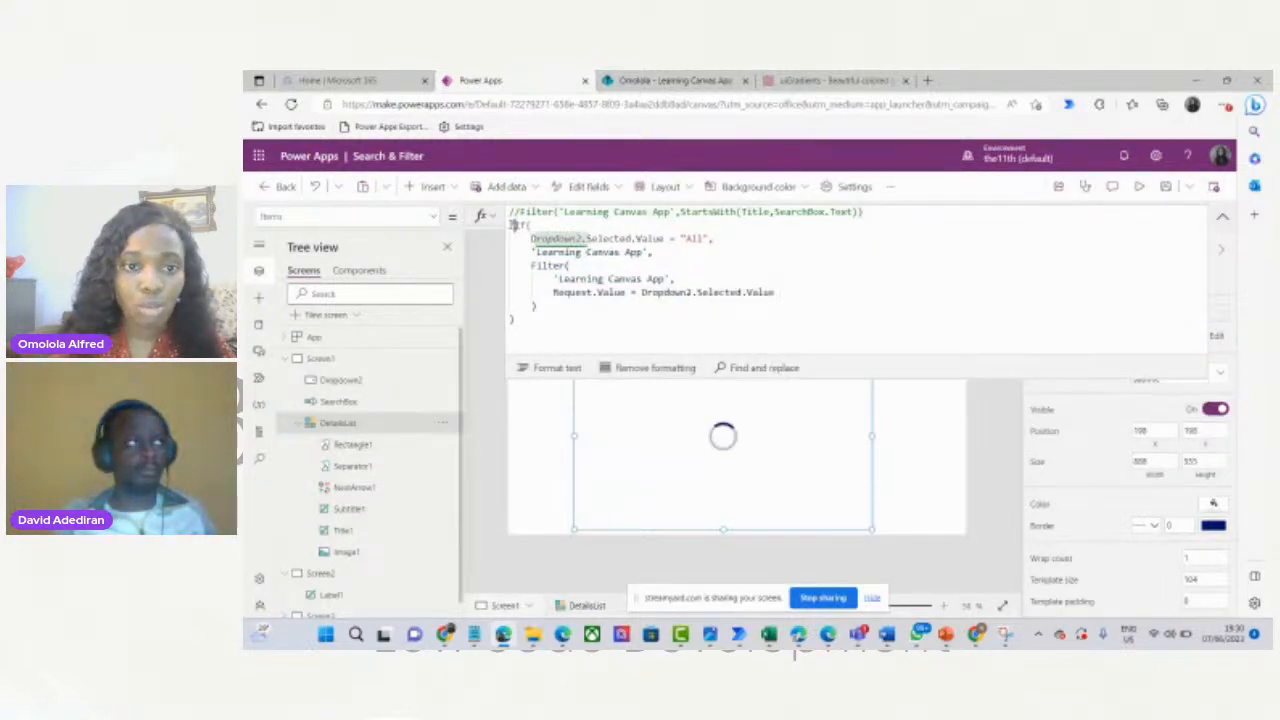
pyautogui.write('/*')
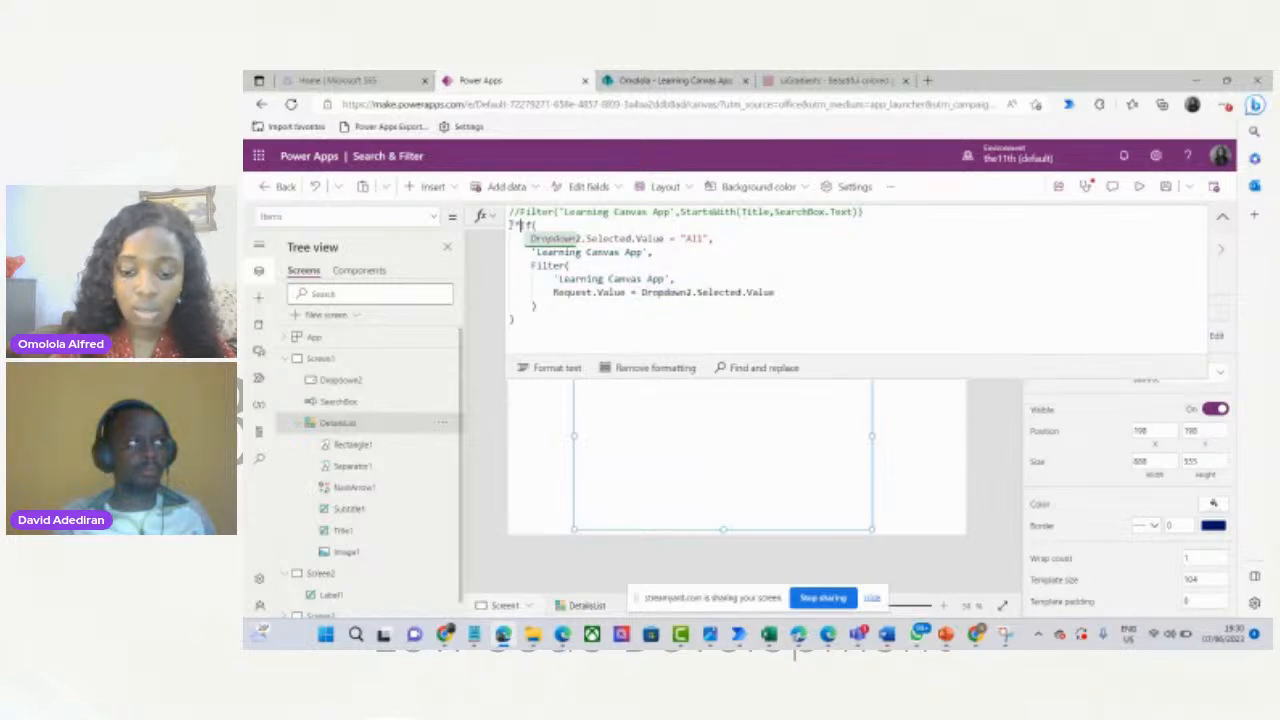
pyautogui.click(523, 321)
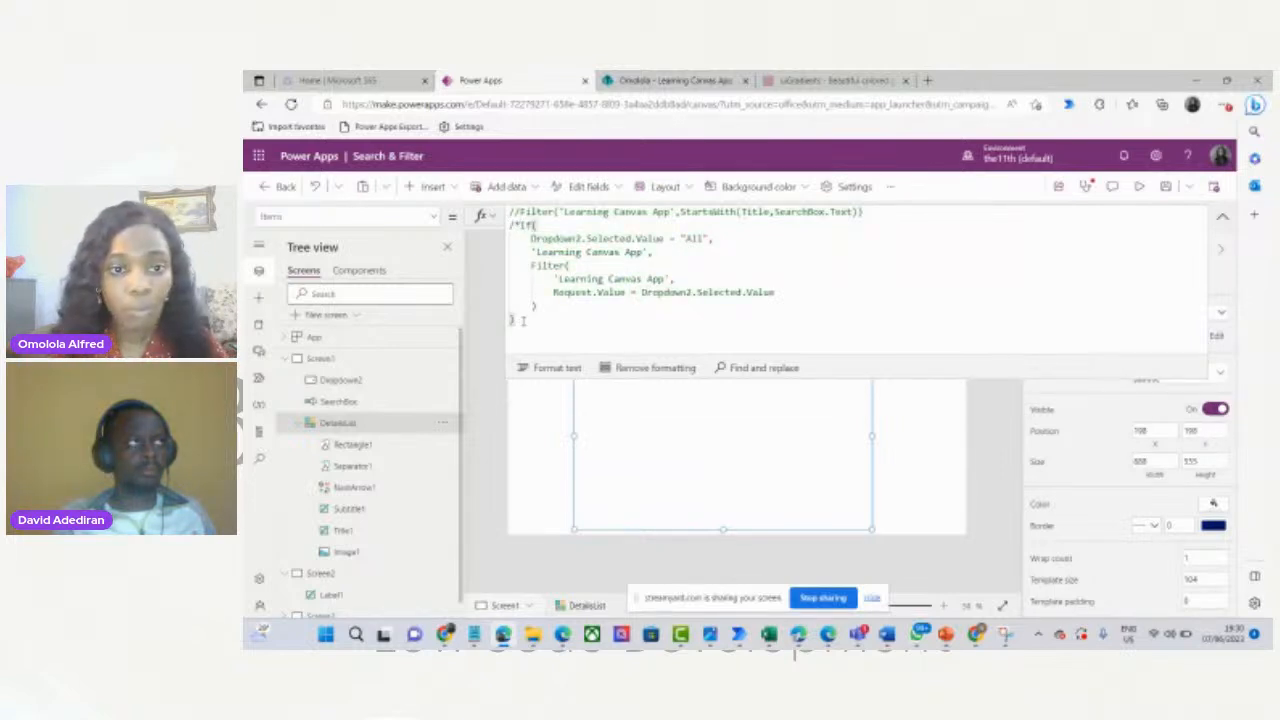
pyautogui.write('*/')
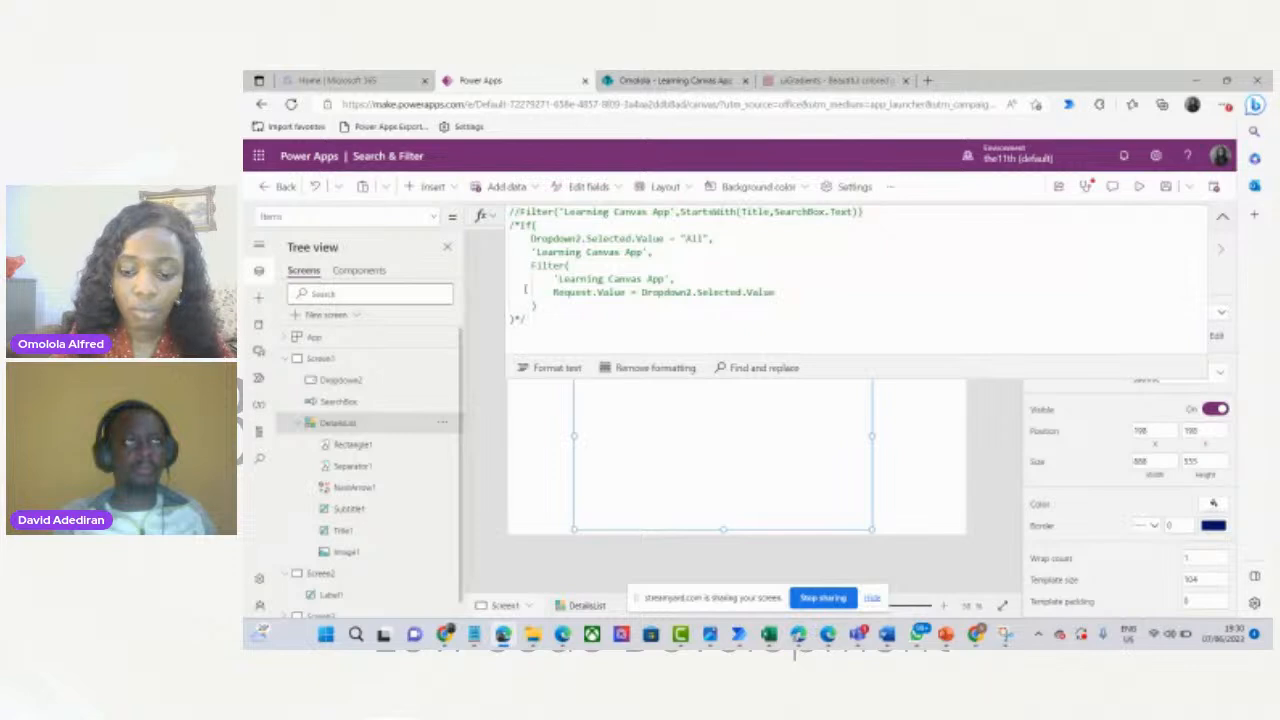
pyautogui.click(519, 212)
pyautogui.press('BackSpace')
pyautogui.press('BackSpace')
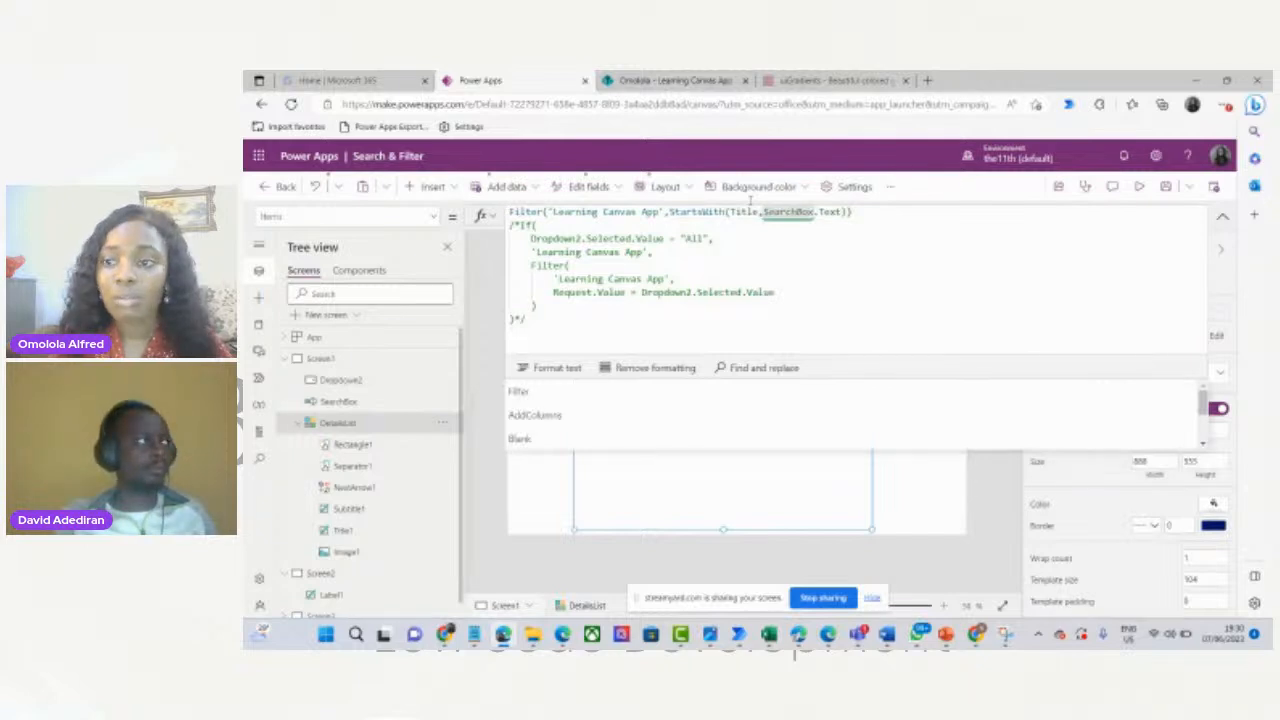
pyautogui.click(1222, 216)
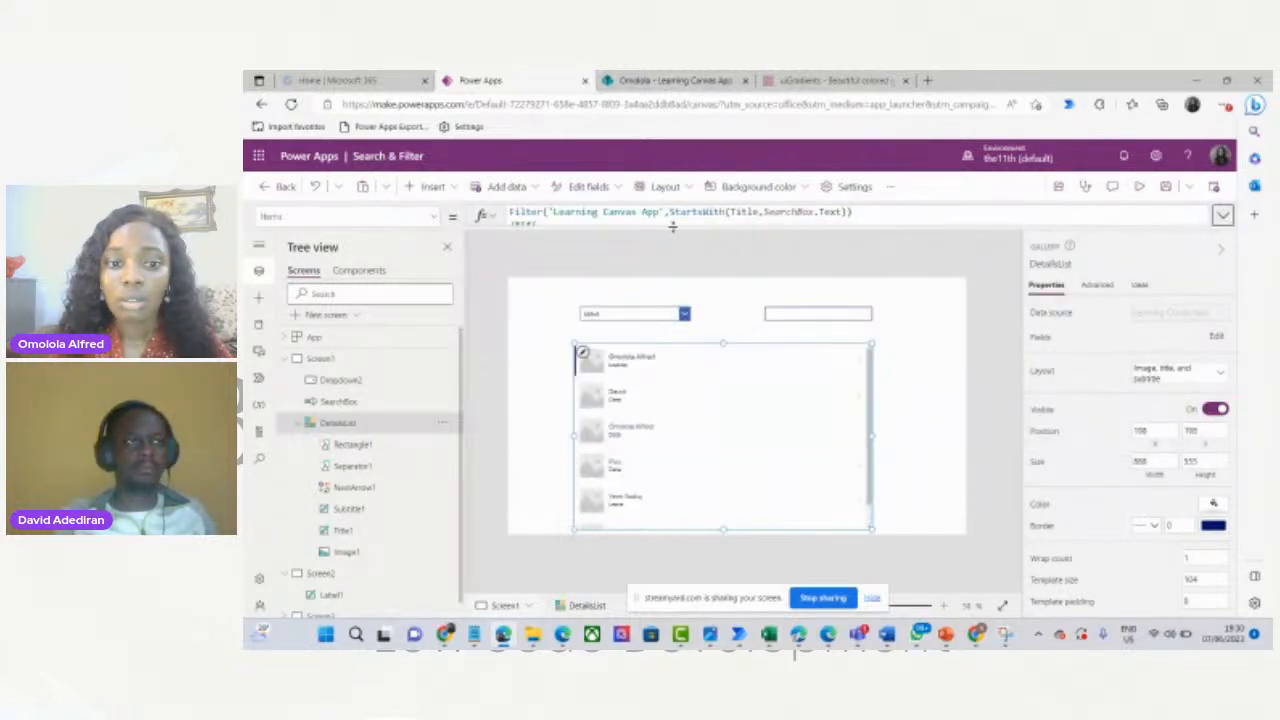
# Review the full StartsWith(Title, SearchBox.Text) gallery formula, then preview the app from SearchBox.
pyautogui.moveTo(672, 227); pyautogui.dragTo(677, 419)
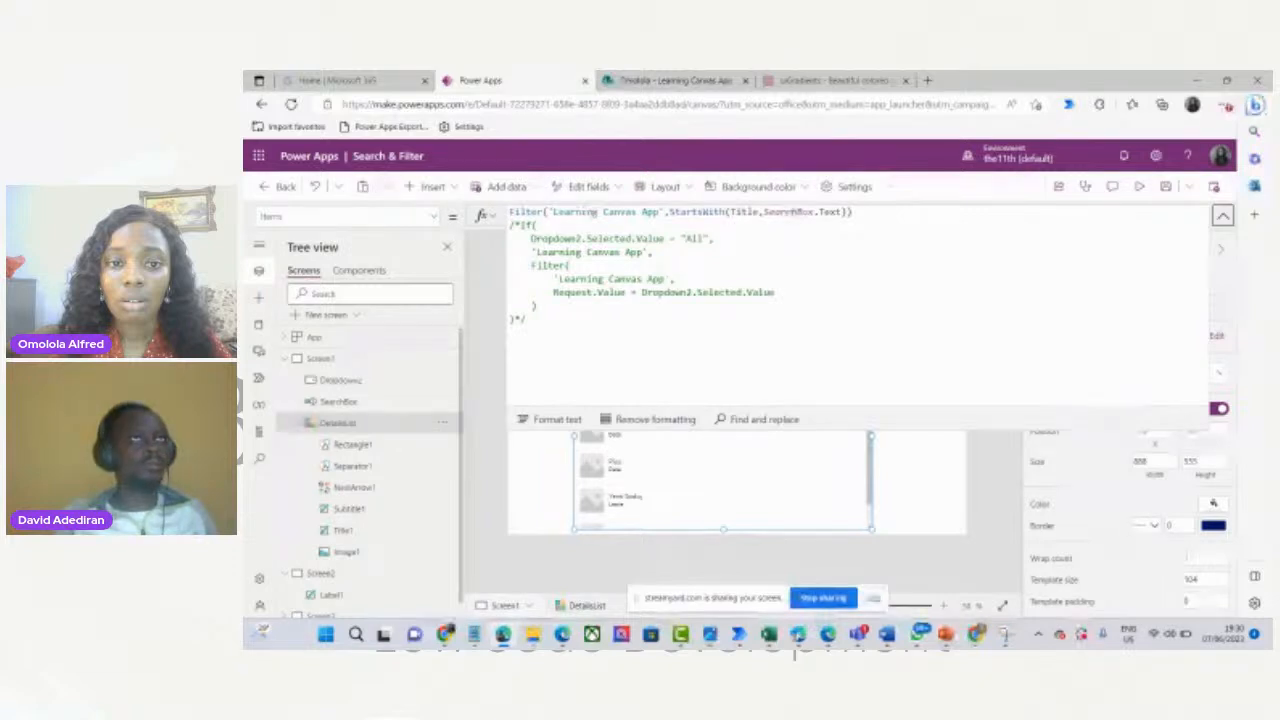
pyautogui.click(1222, 217)
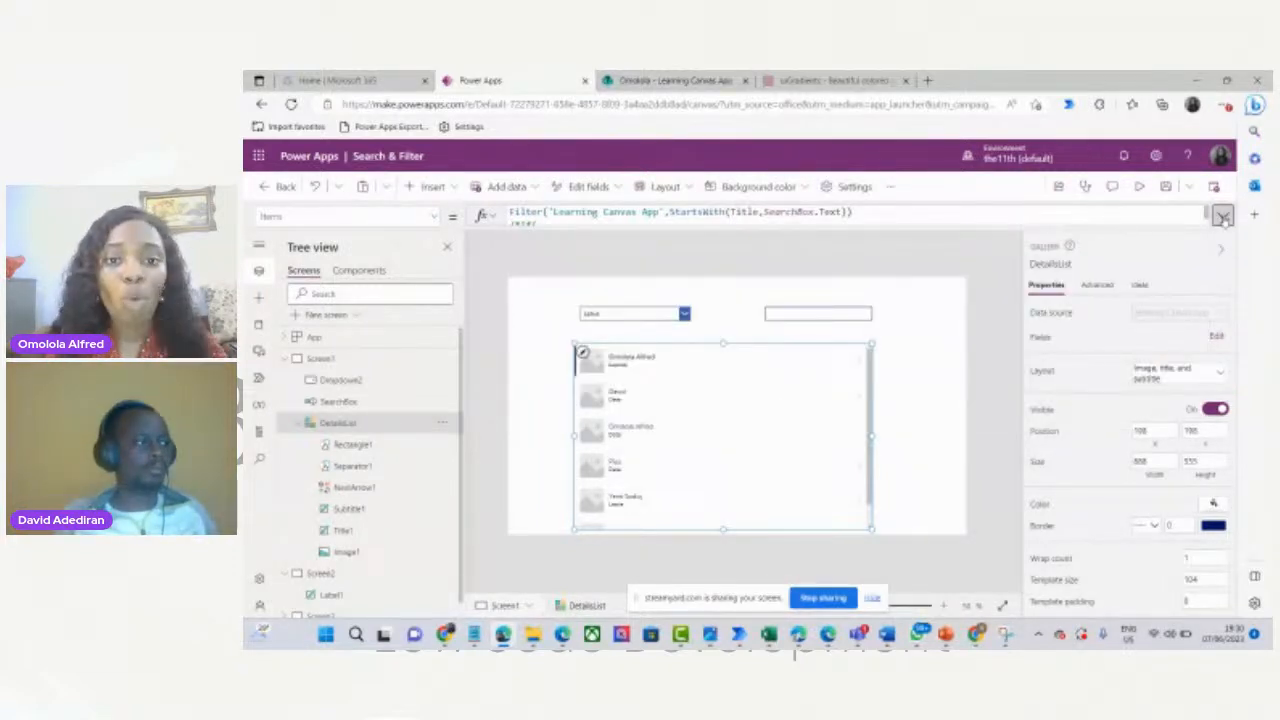
pyautogui.click(816, 316)
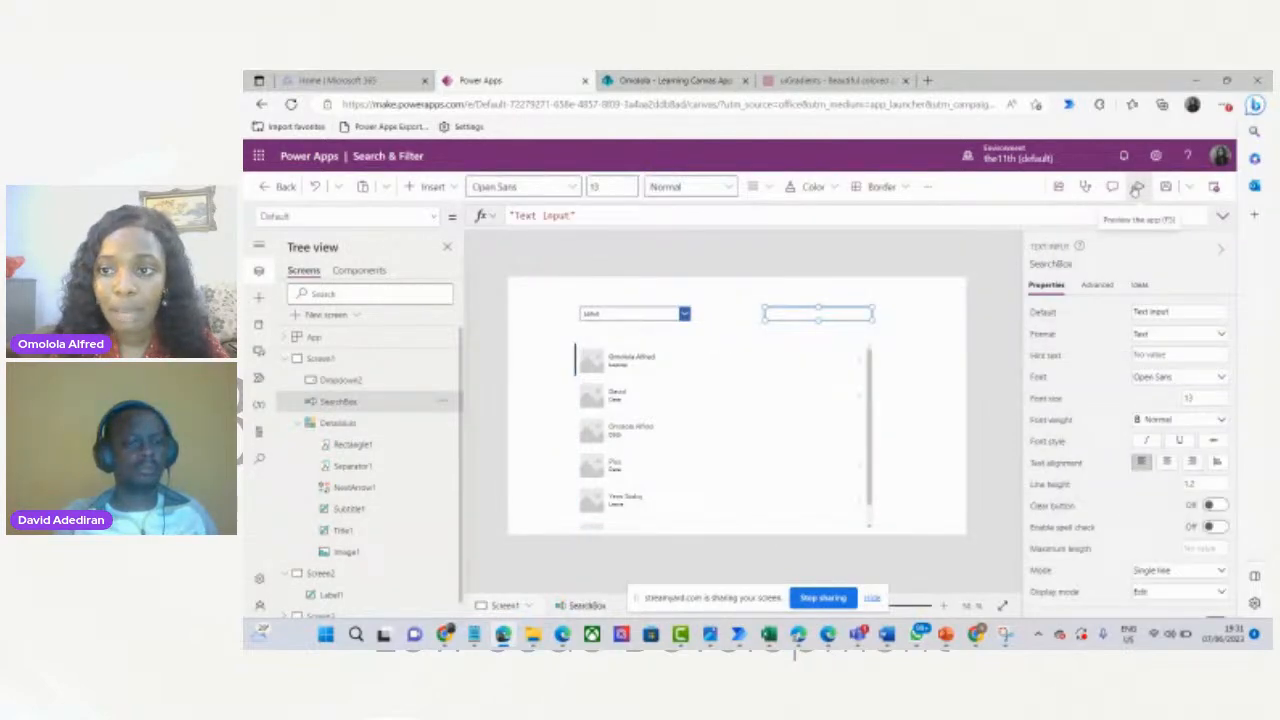
pyautogui.click(1137, 190)
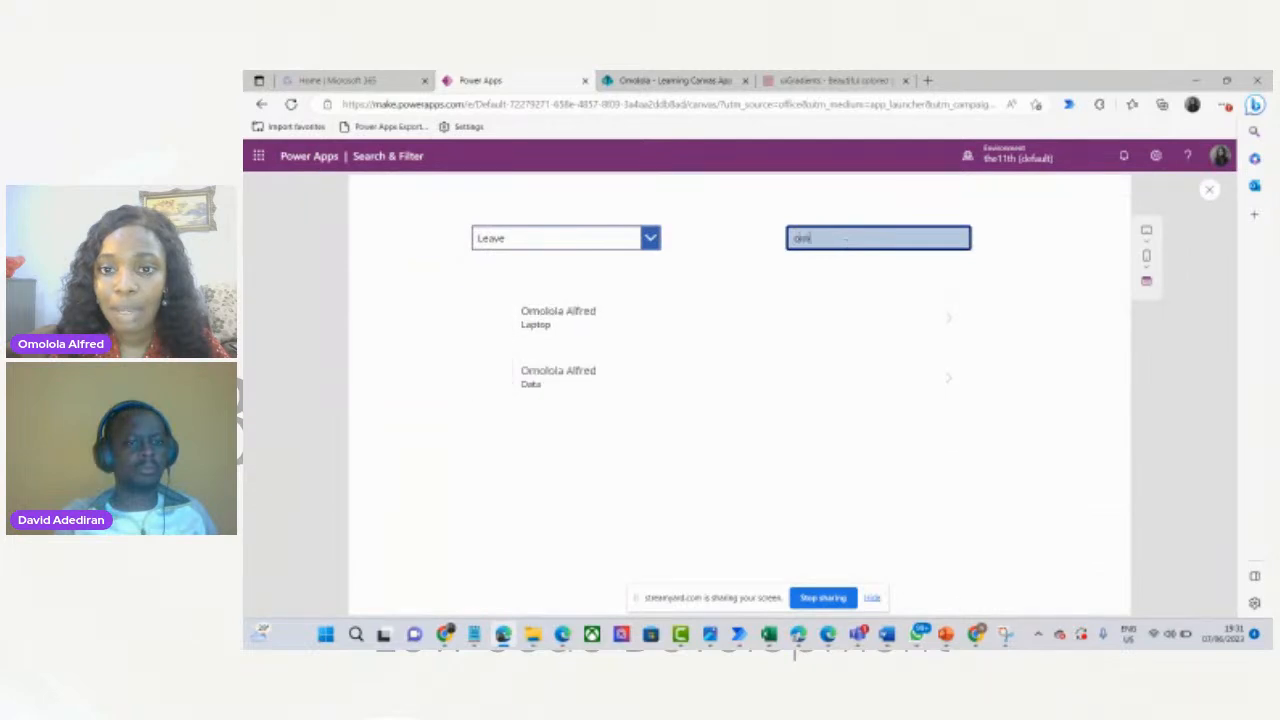
# In preview, search 'Yemi' to narrow the gallery, clear the search box, and exit preview.
pyautogui.press('BackSpace')
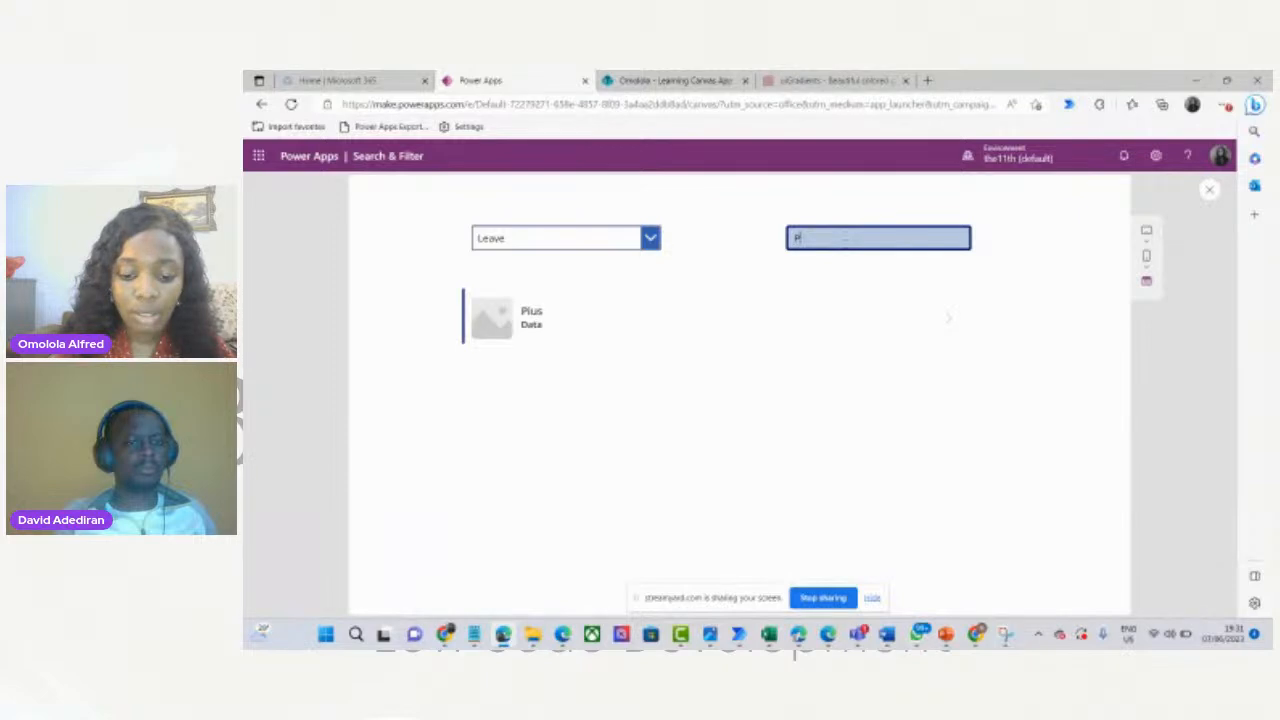
pyautogui.press('BackSpace')
pyautogui.write('Yemi')
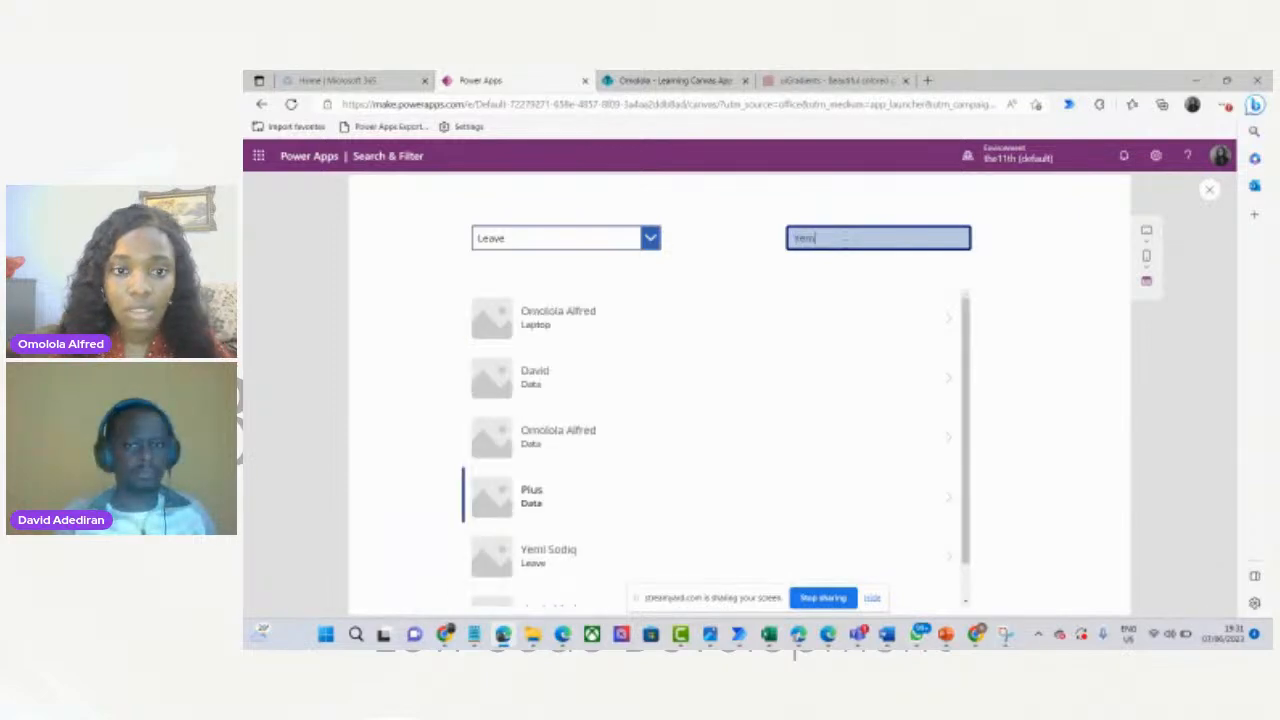
pyautogui.press('BackSpace')
pyautogui.press('BackSpace')
pyautogui.press('BackSpace')
pyautogui.press('BackSpace')
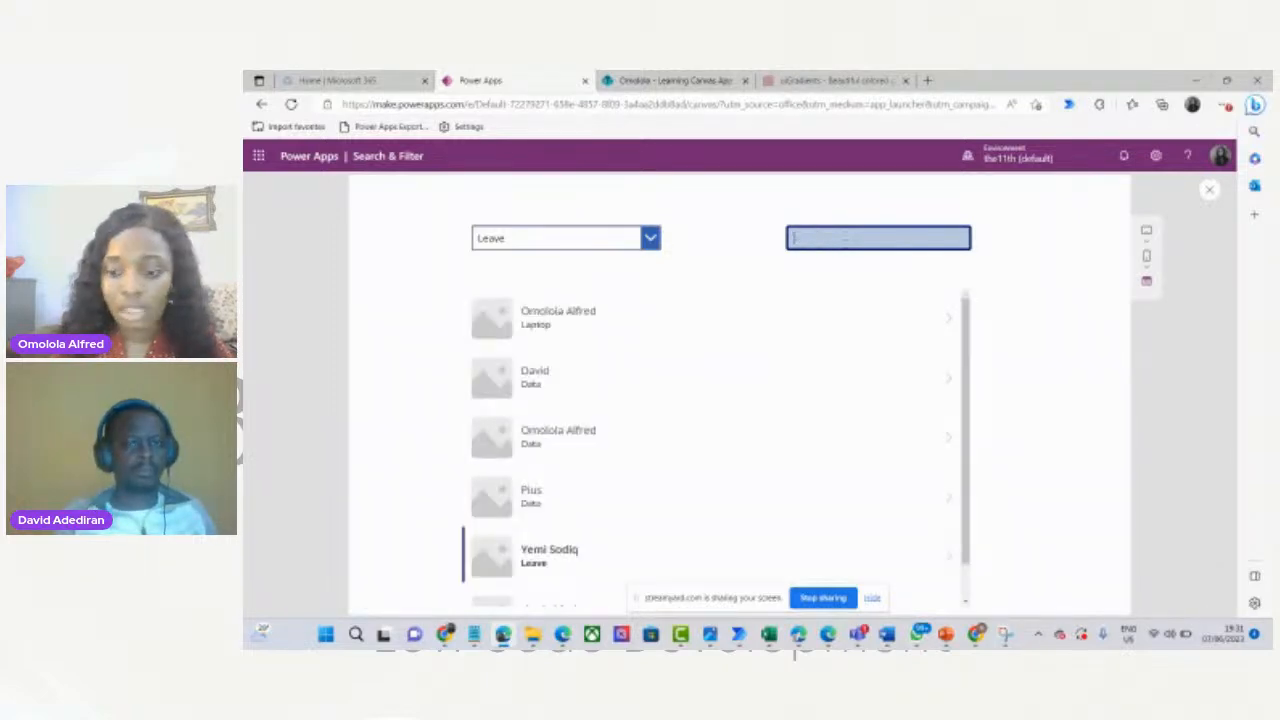
pyautogui.click(1210, 192)
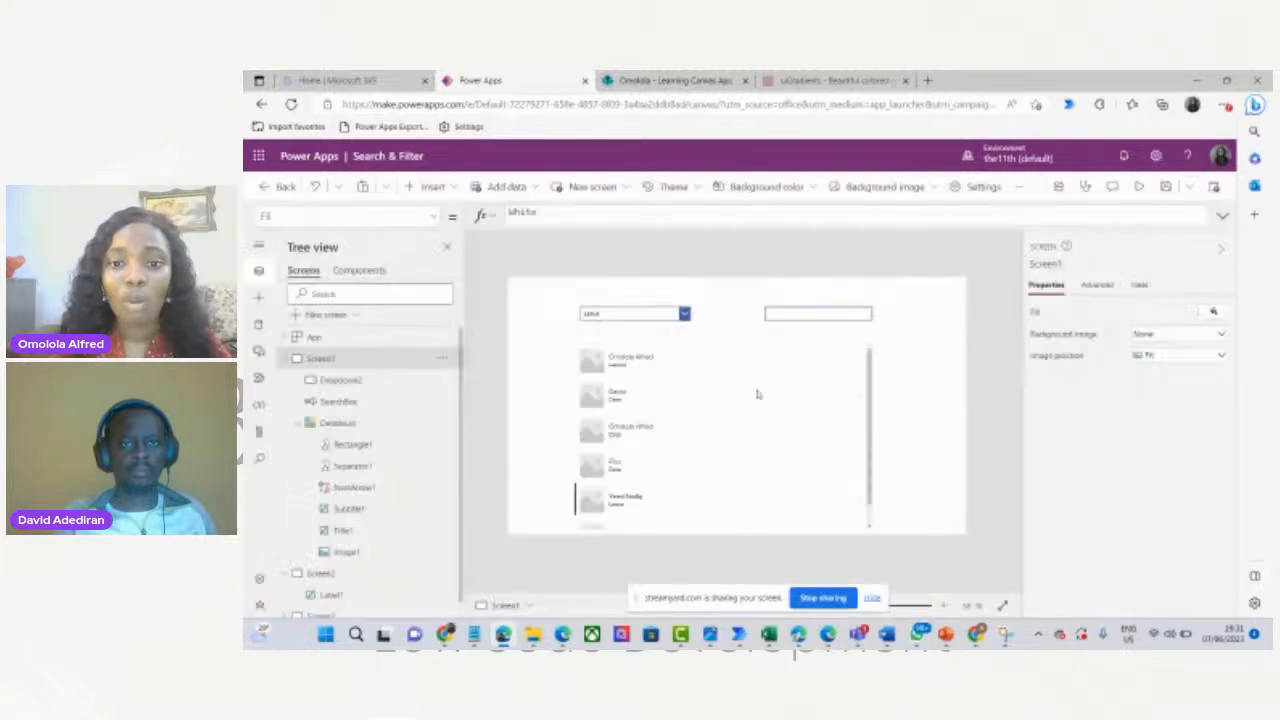
# Collapse Screen1 in the Tree view and display Screen2, the 'Search & Filter' title screen.
pyautogui.click(757, 390)
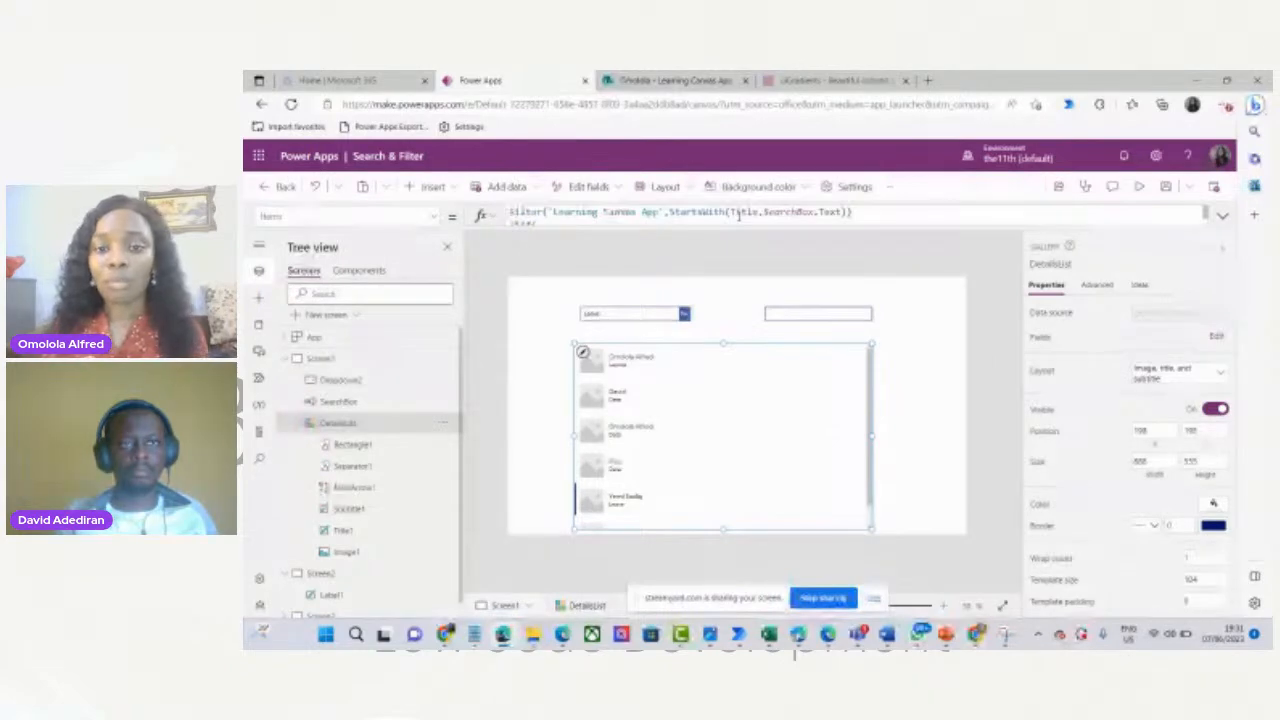
pyautogui.click(286, 358)
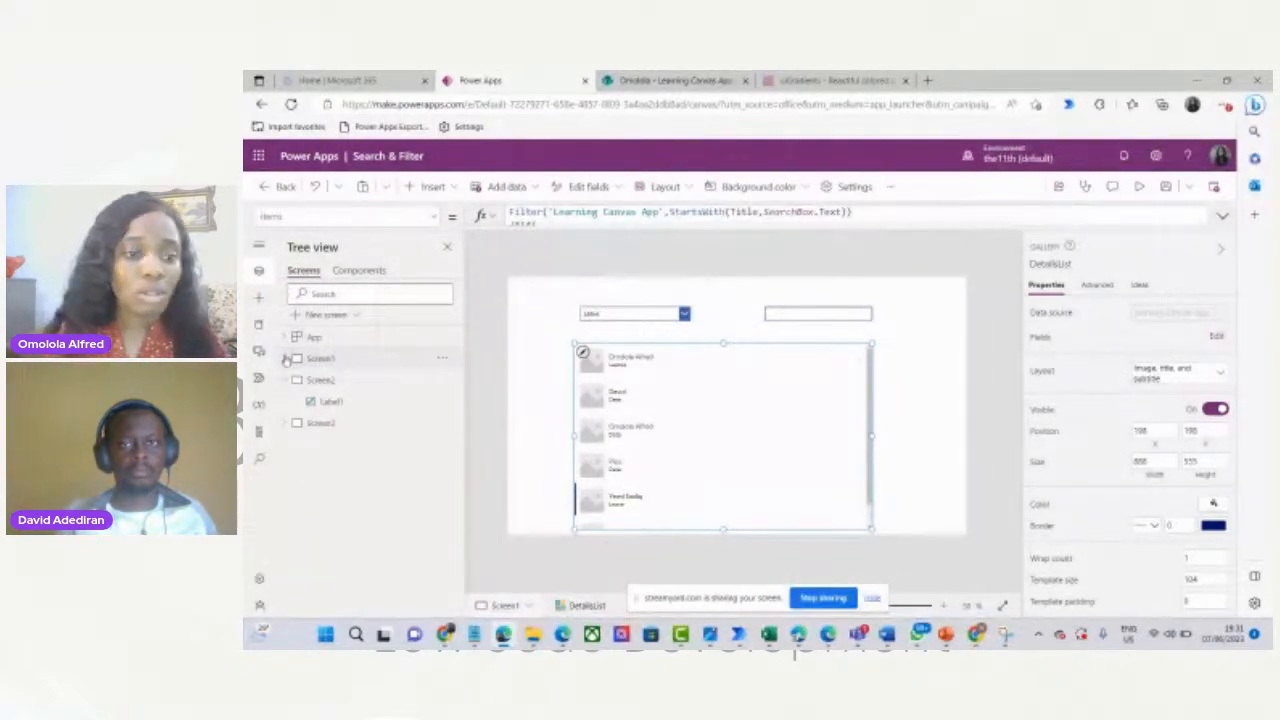
pyautogui.click(320, 380)
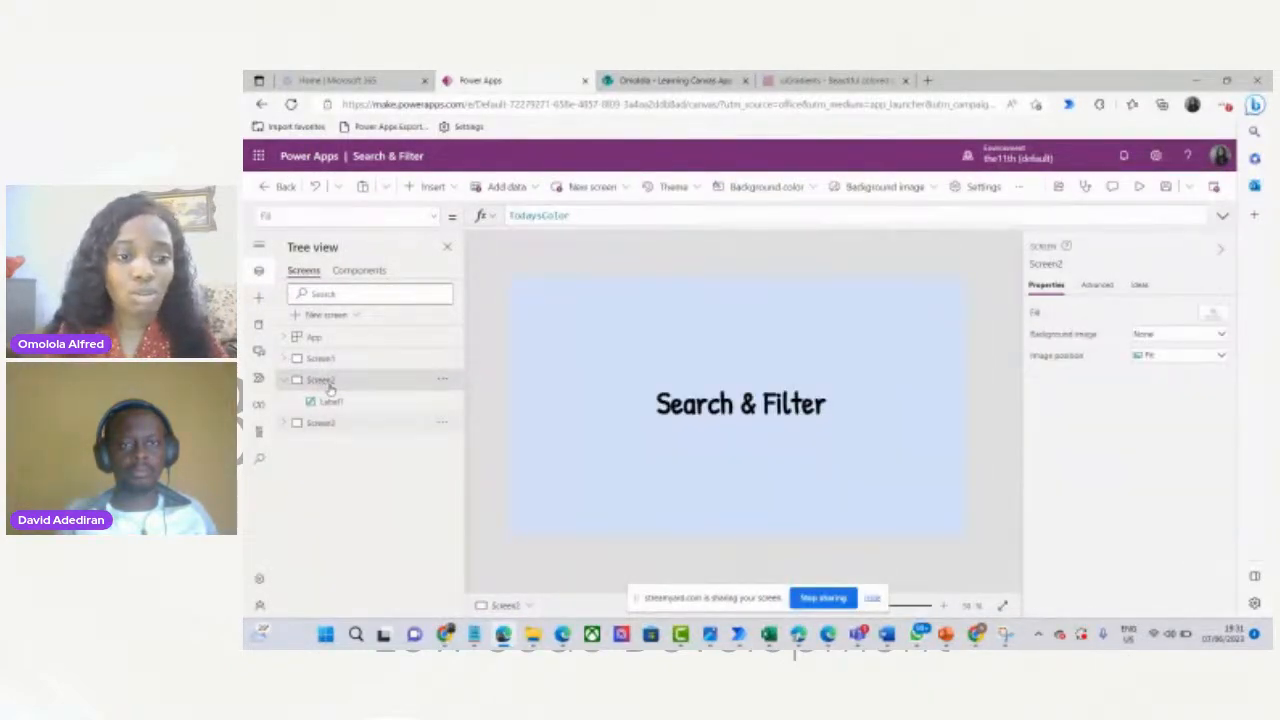
# On Screen3, nudge TextInput2 into place and delete its 'Text input' default value.
pyautogui.click(322, 422)
pyautogui.click(744, 292)
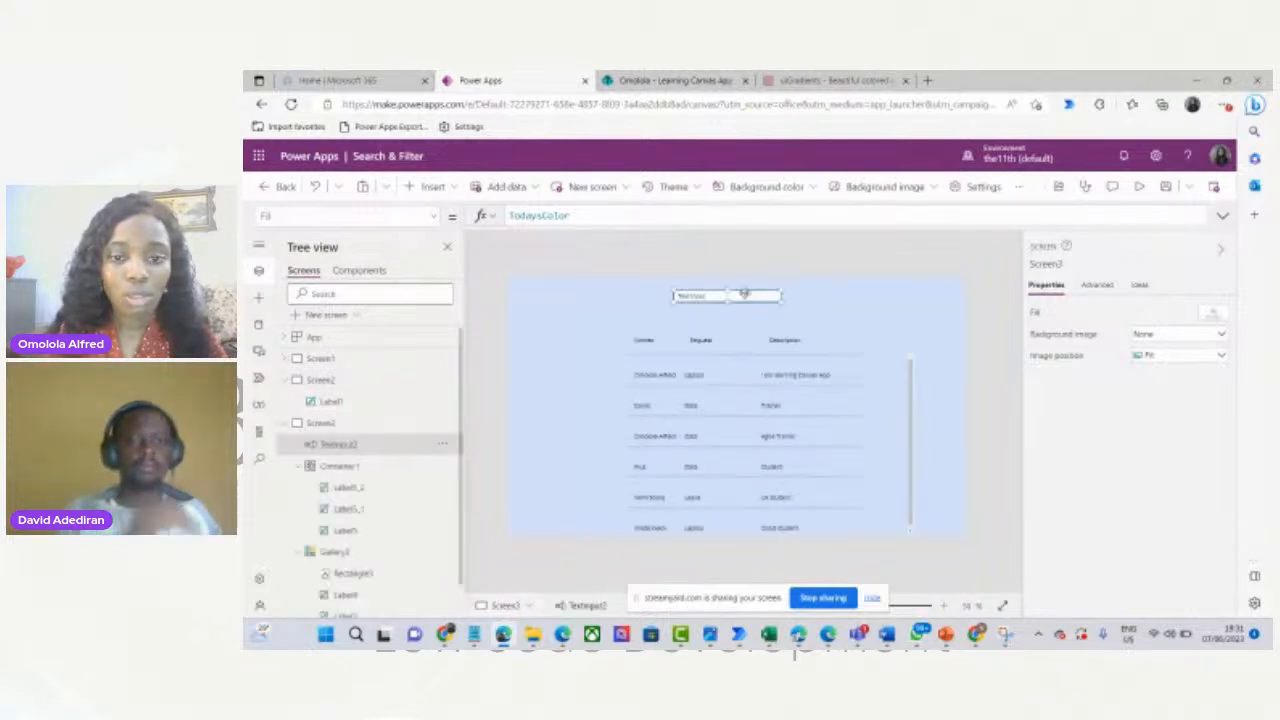
pyautogui.moveTo(744, 292); pyautogui.dragTo(739, 302)
pyautogui.moveTo(576, 215); pyautogui.dragTo(500, 221)
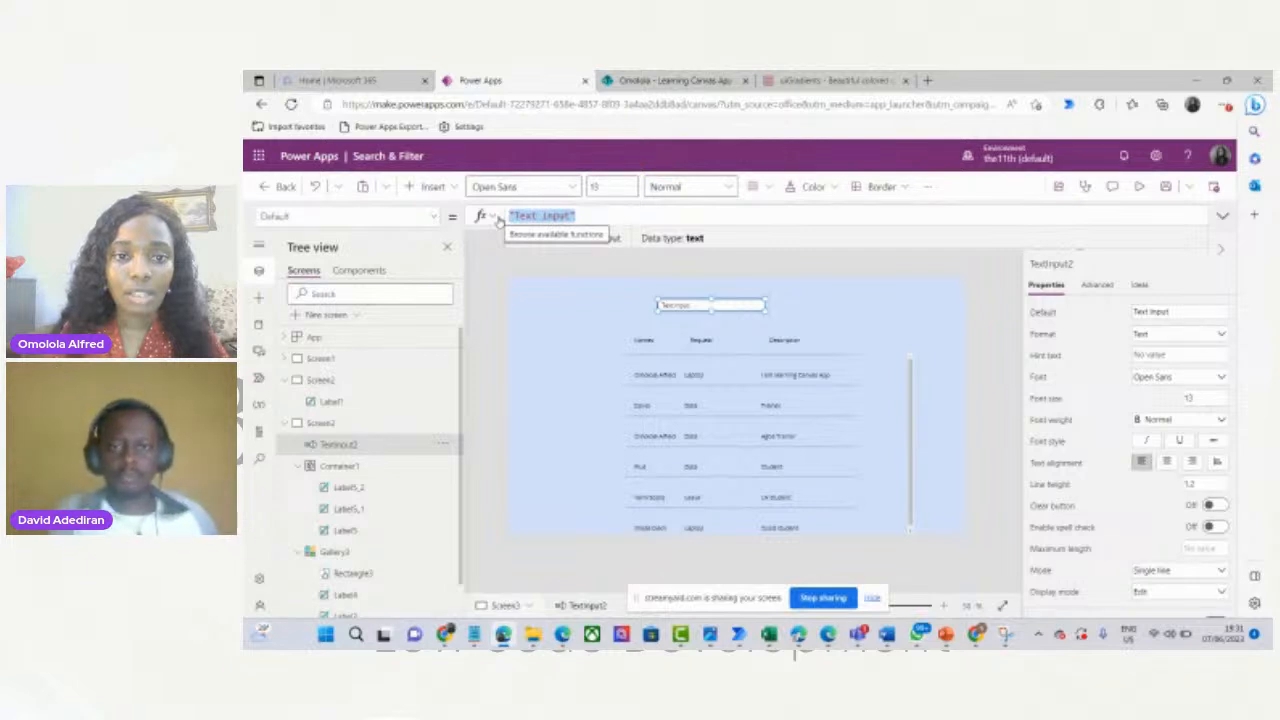
pyautogui.press('BackSpace')
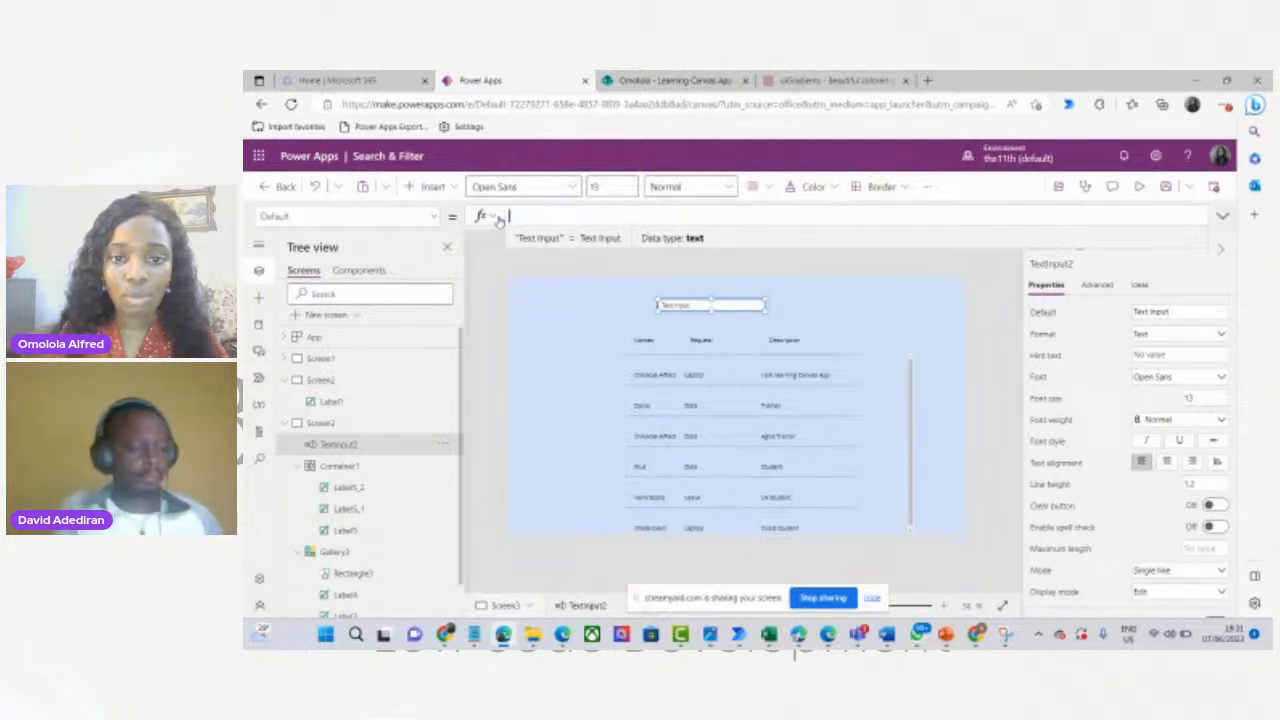
pyautogui.click(680, 405)
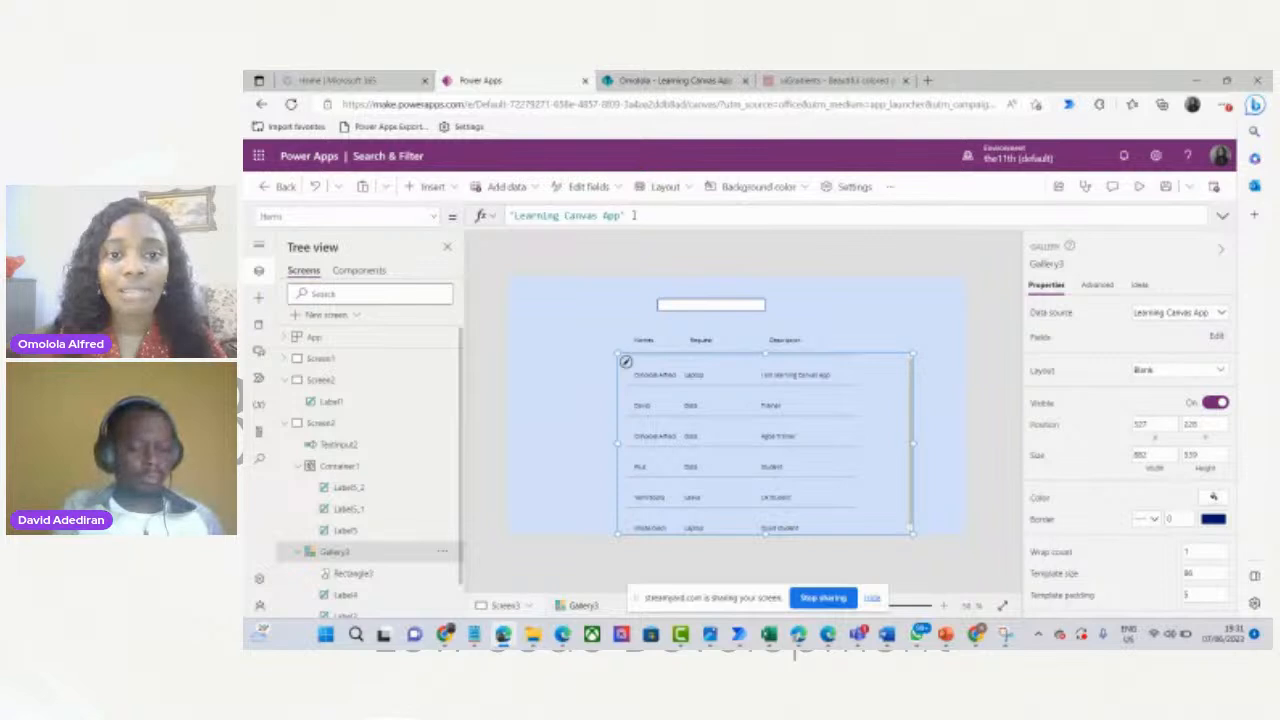
pyautogui.click(633, 215)
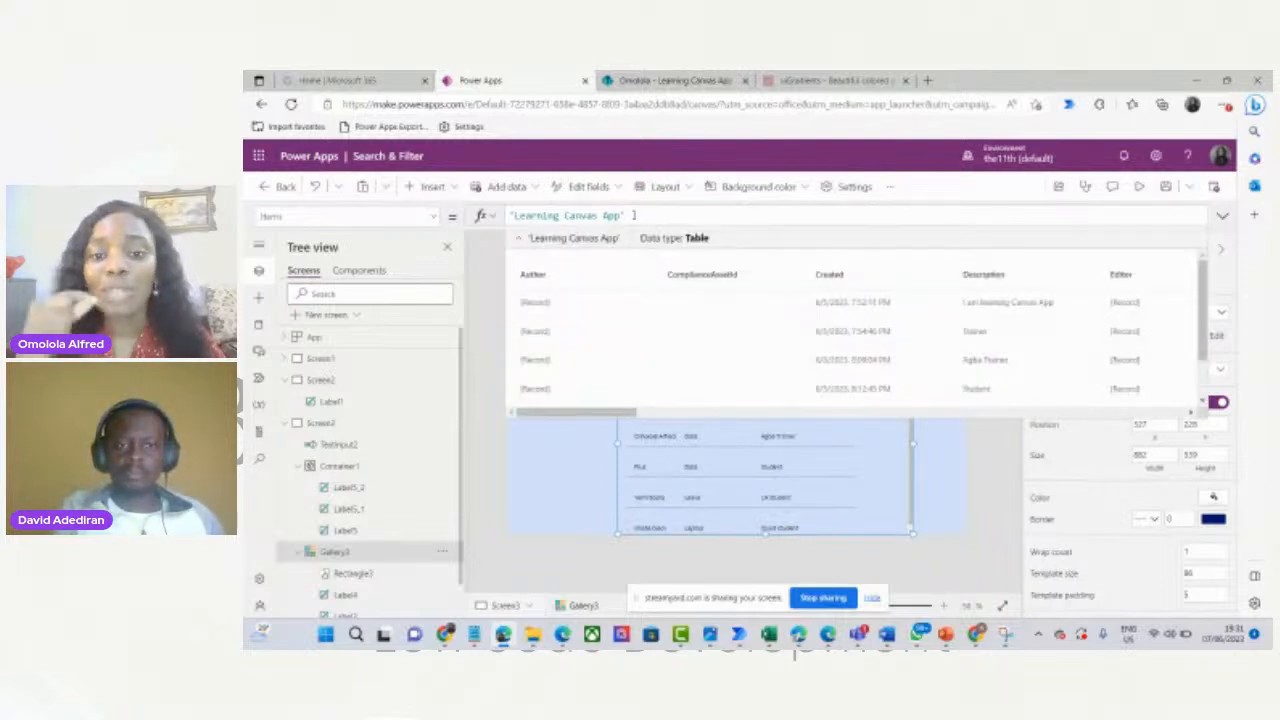
pyautogui.click(562, 450)
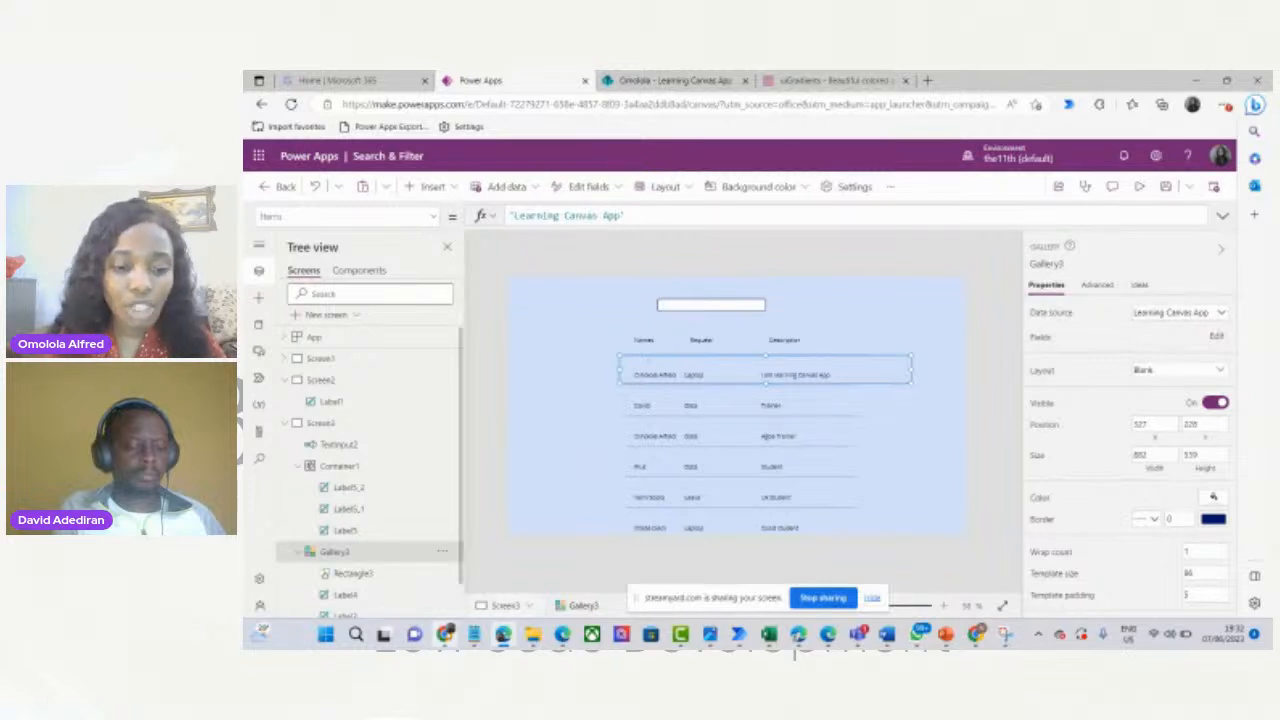
pyautogui.moveTo(445, 634)
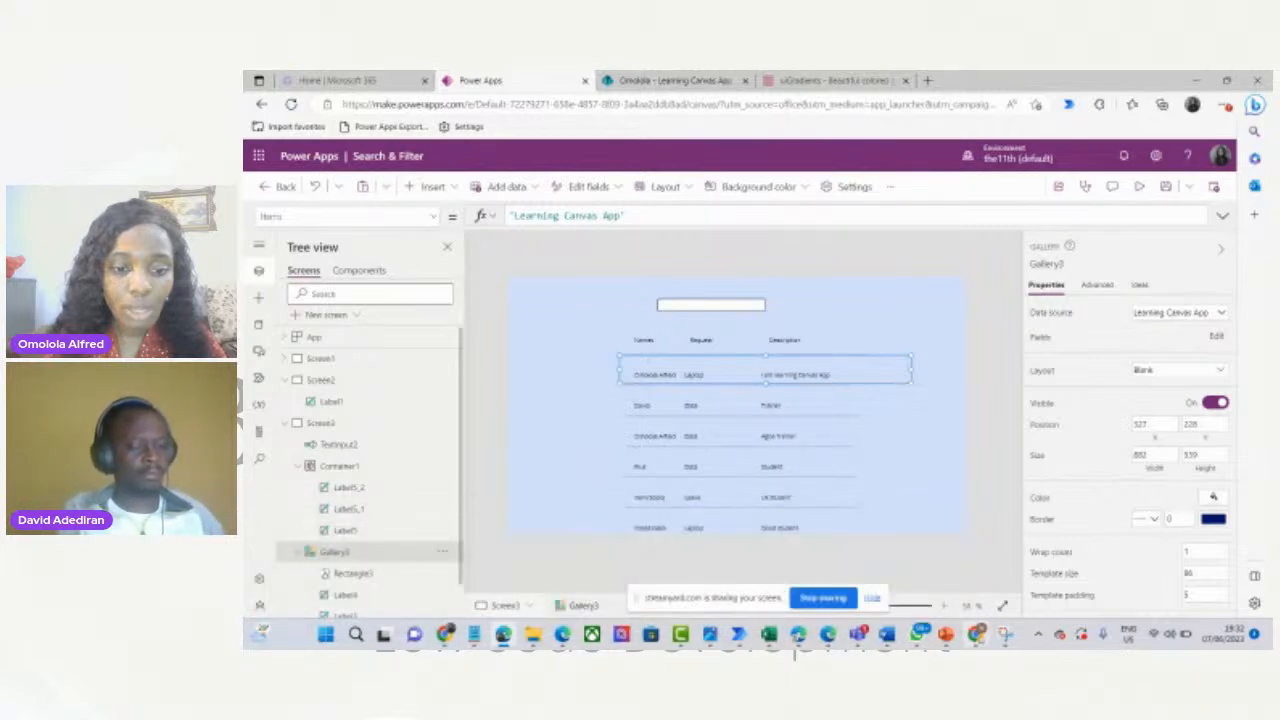
pyautogui.moveTo(980, 638)
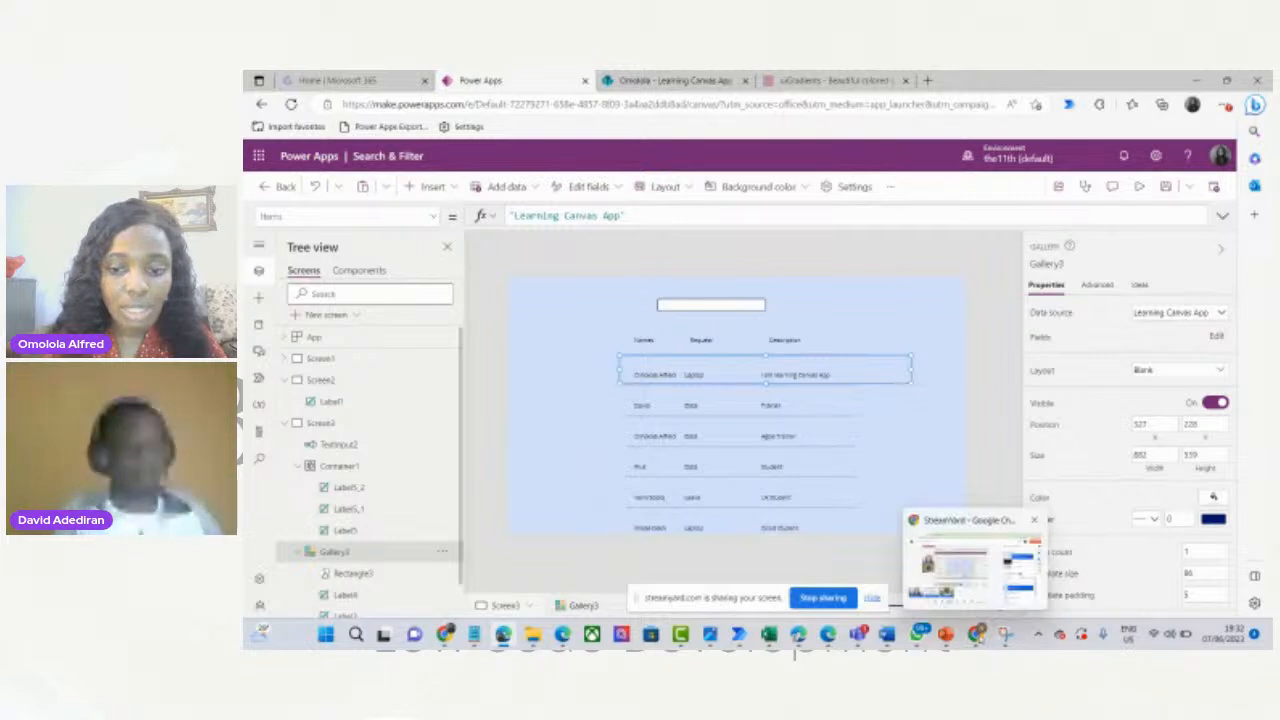